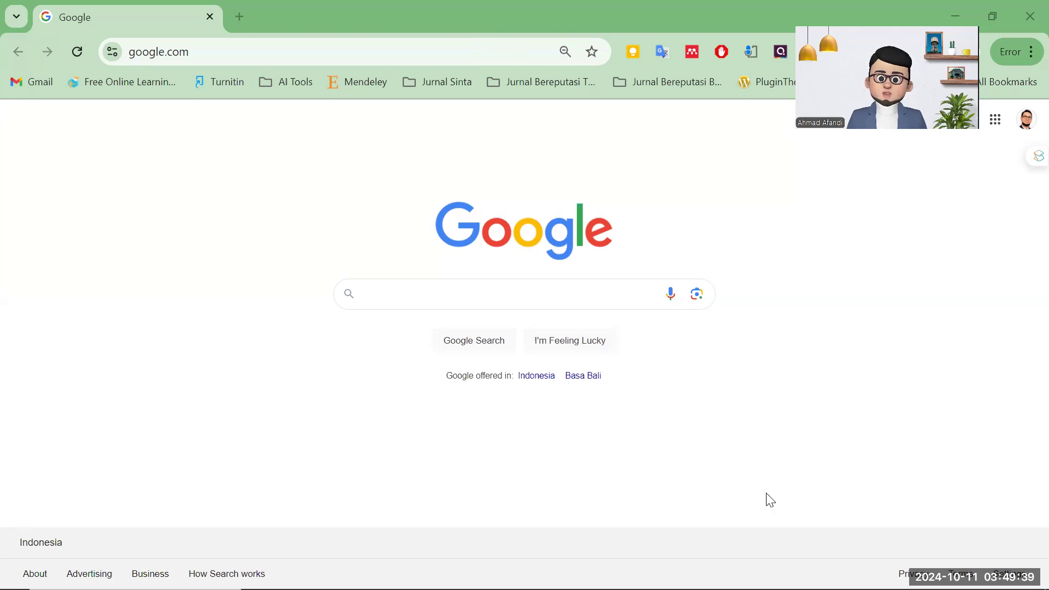
Copy the example address sites.google.com/view/wmkonlineshop/home from the Notepad notes.
left_click(570, 584)
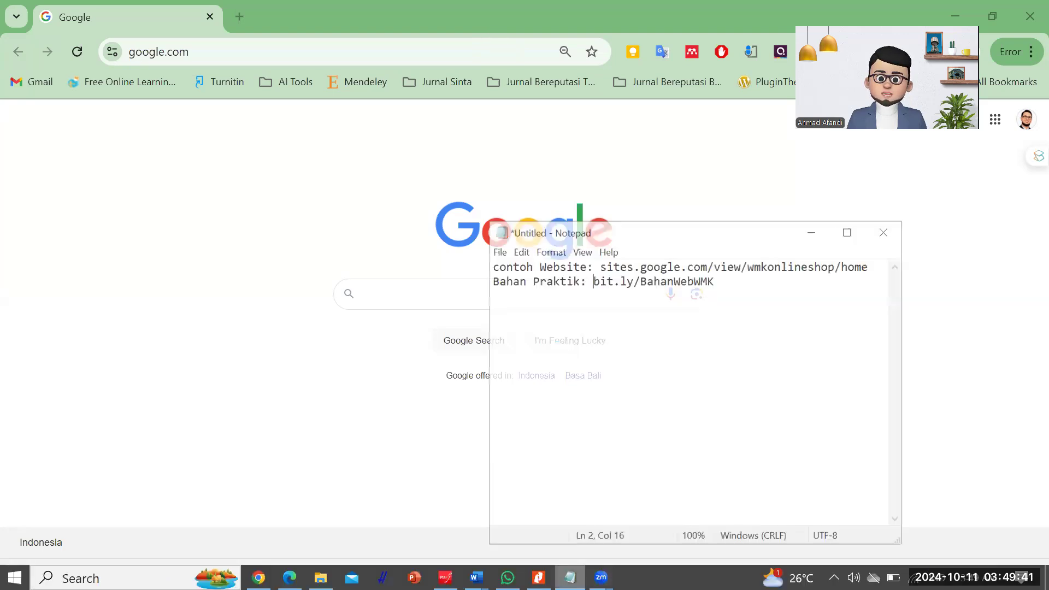
left_click_drag(886, 249, 604, 250)
key("ctrl+c")
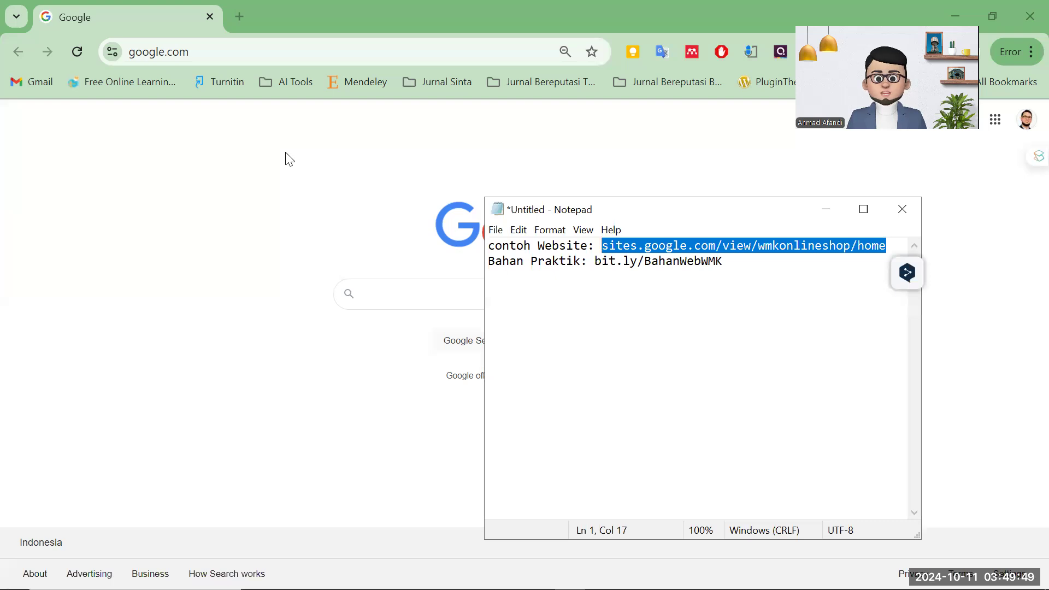
left_click(241, 18)
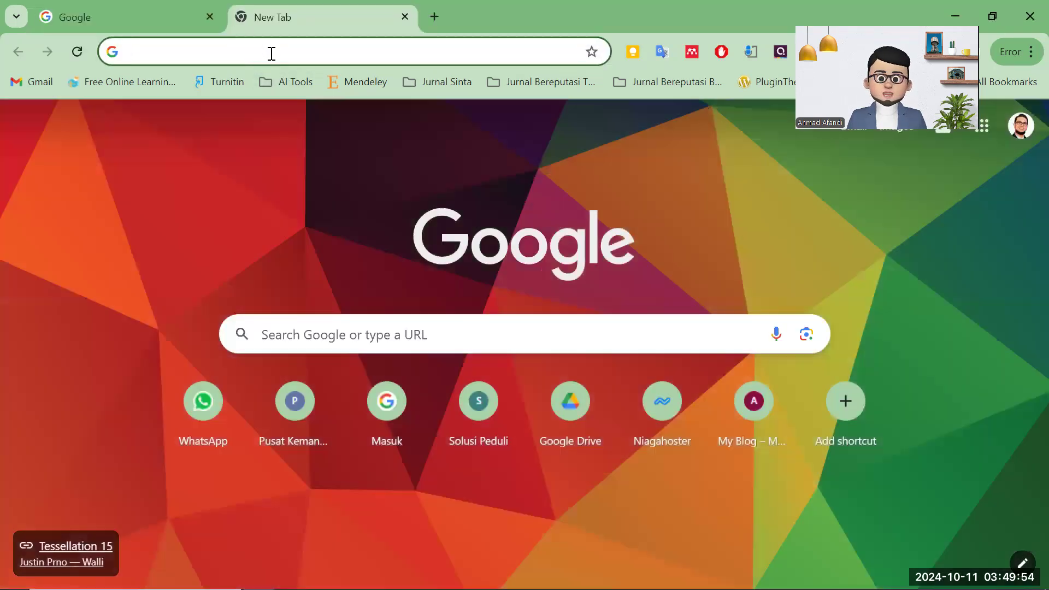
Load the example WMK Online Shop site from the pasted address and browse its sections.
key("ctrl+v")
key("Return")
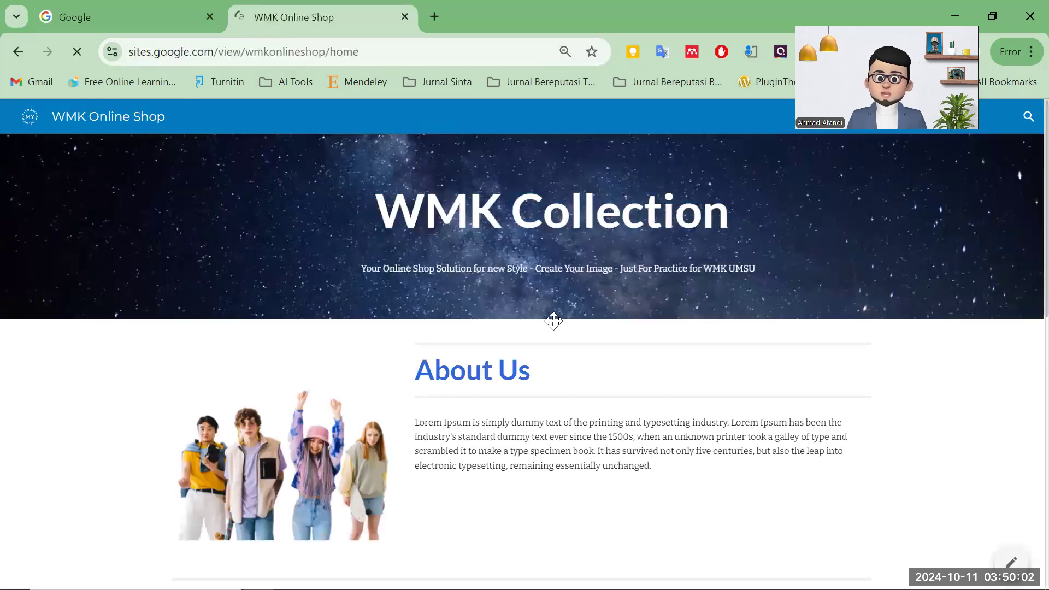
scroll(553, 321, "down", 10)
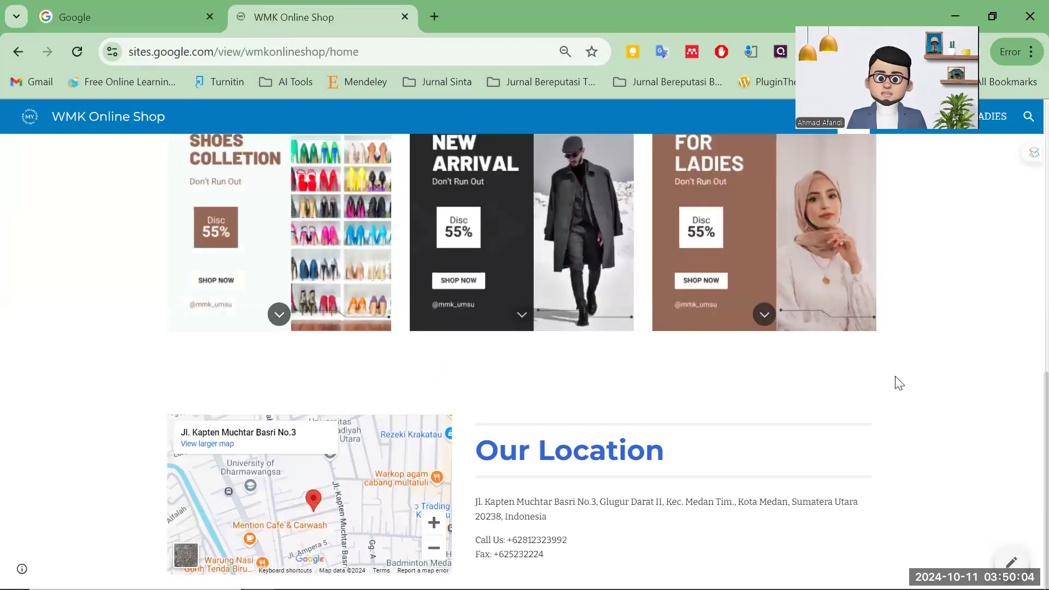
scroll(899, 383, "up", 10)
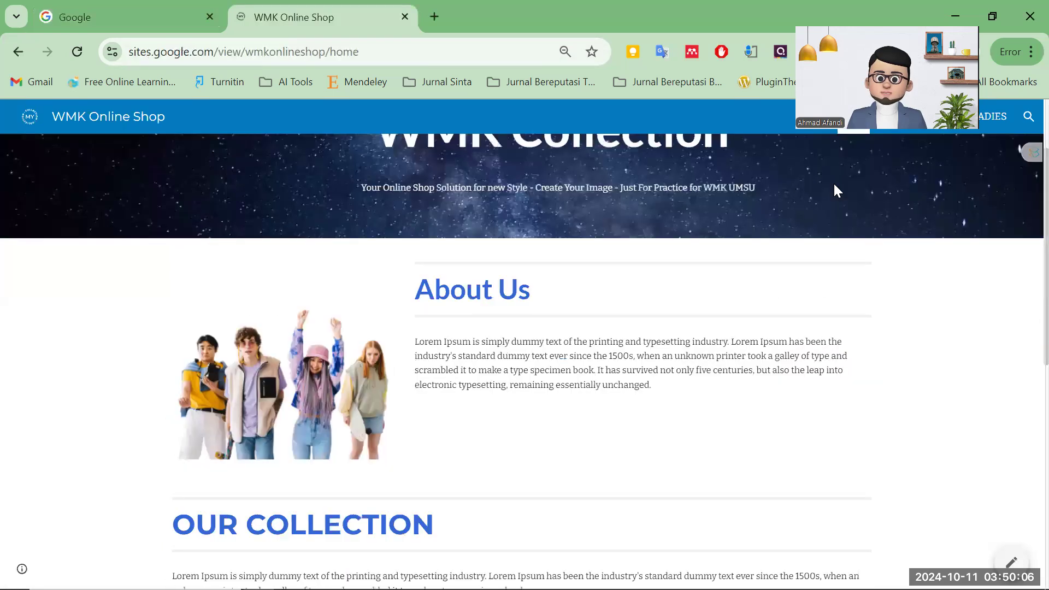
scroll(835, 185, "up", 2)
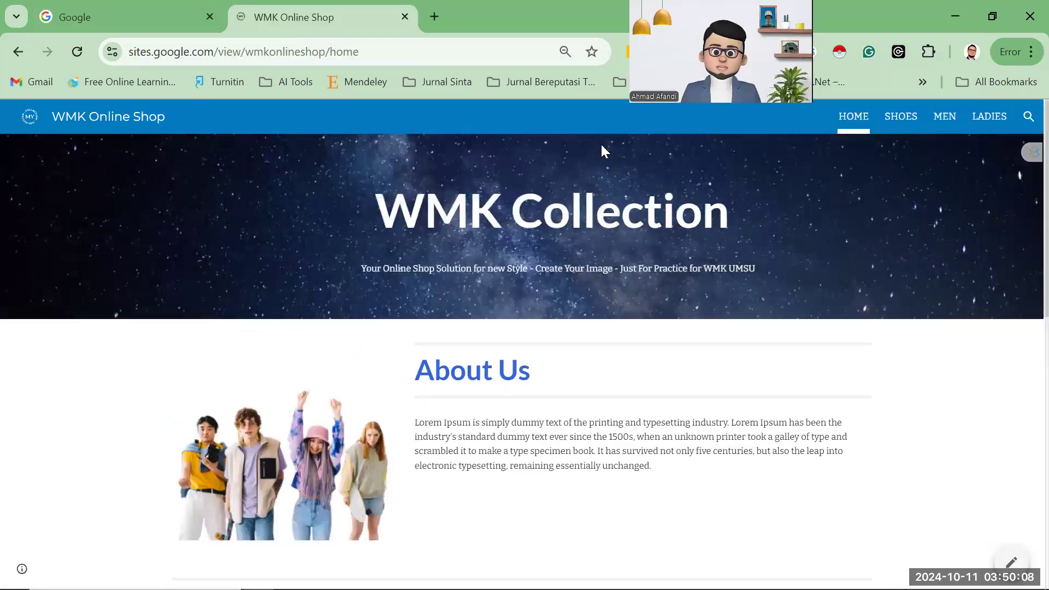
scroll(474, 222, "down", 2)
scroll(432, 212, "up", 1)
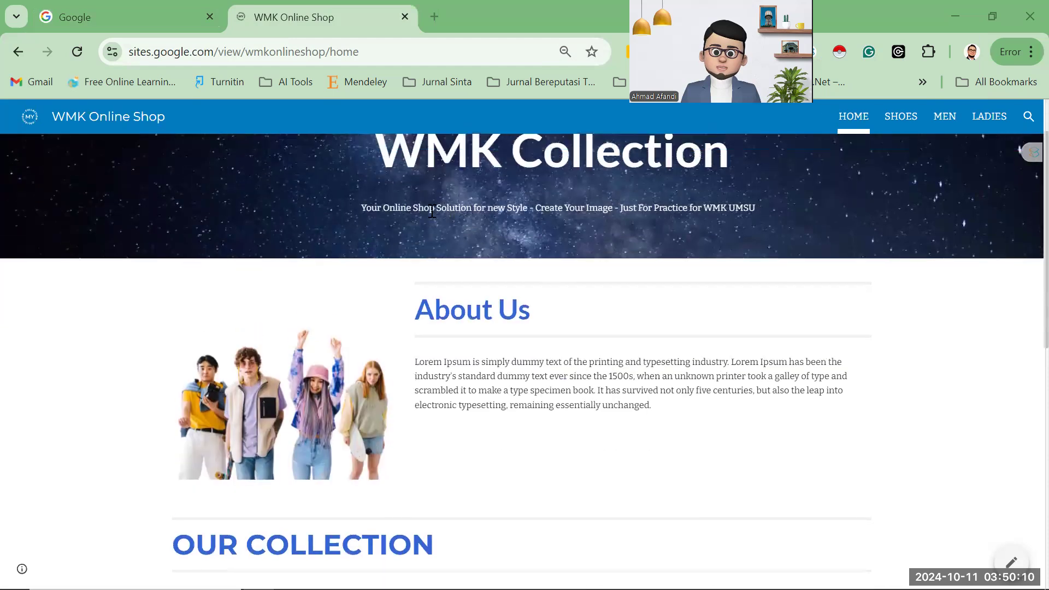
scroll(432, 212, "up", 1)
scroll(510, 332, "down", 6)
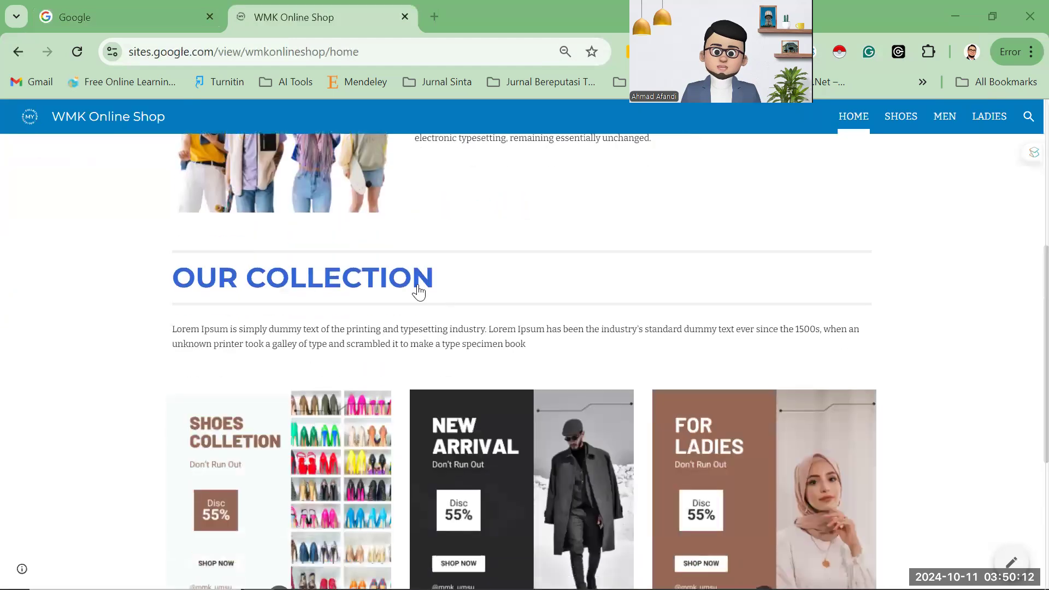
scroll(425, 304, "down", 3)
scroll(372, 298, "down", 2)
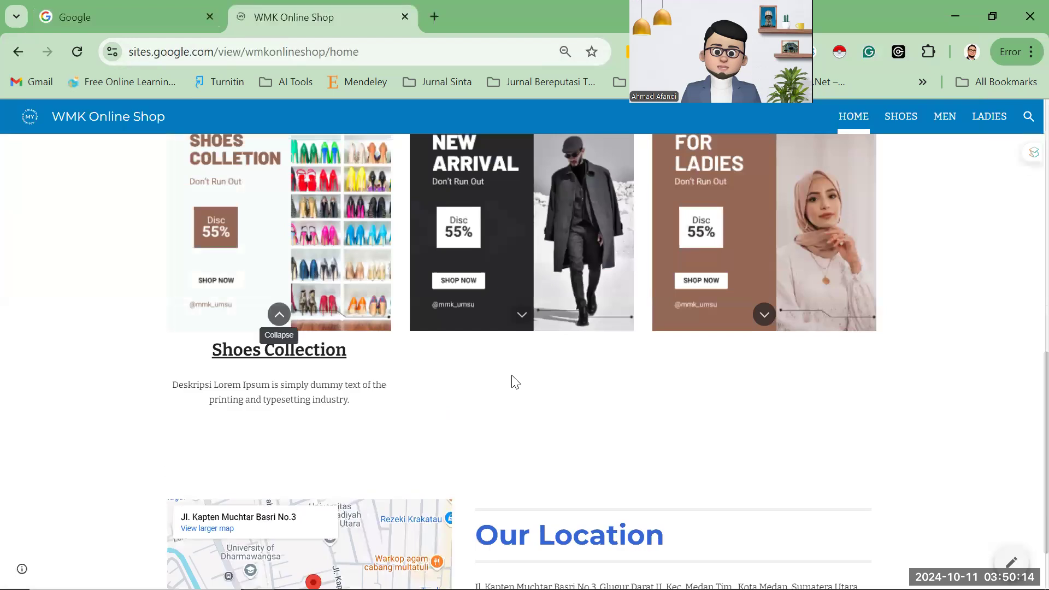
Expand the descriptions of the New Arrival and For Ladies collection cards.
left_click(521, 229)
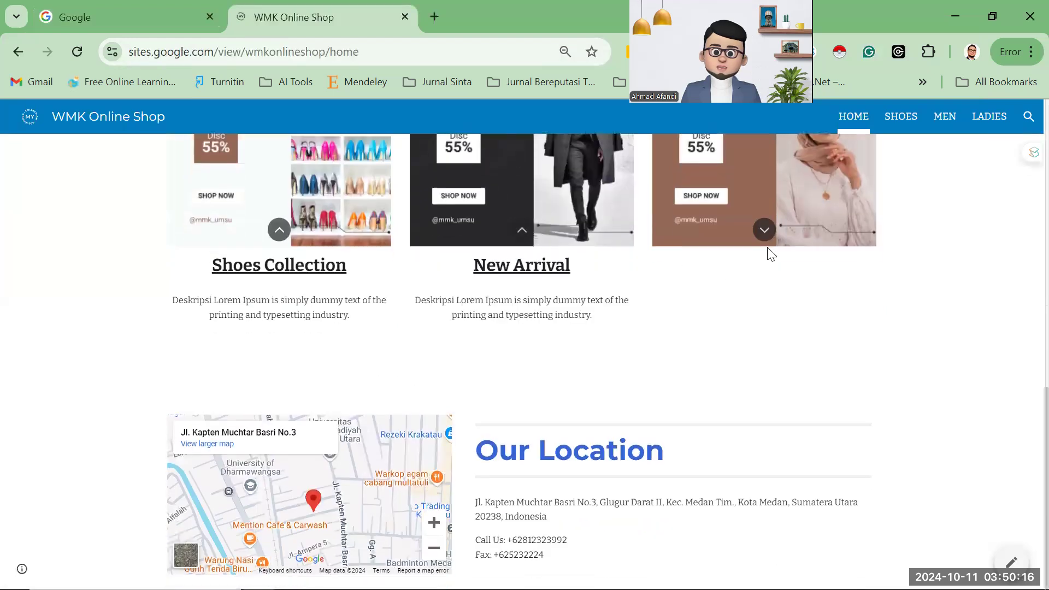
left_click(764, 231)
scroll(719, 318, "up", 9)
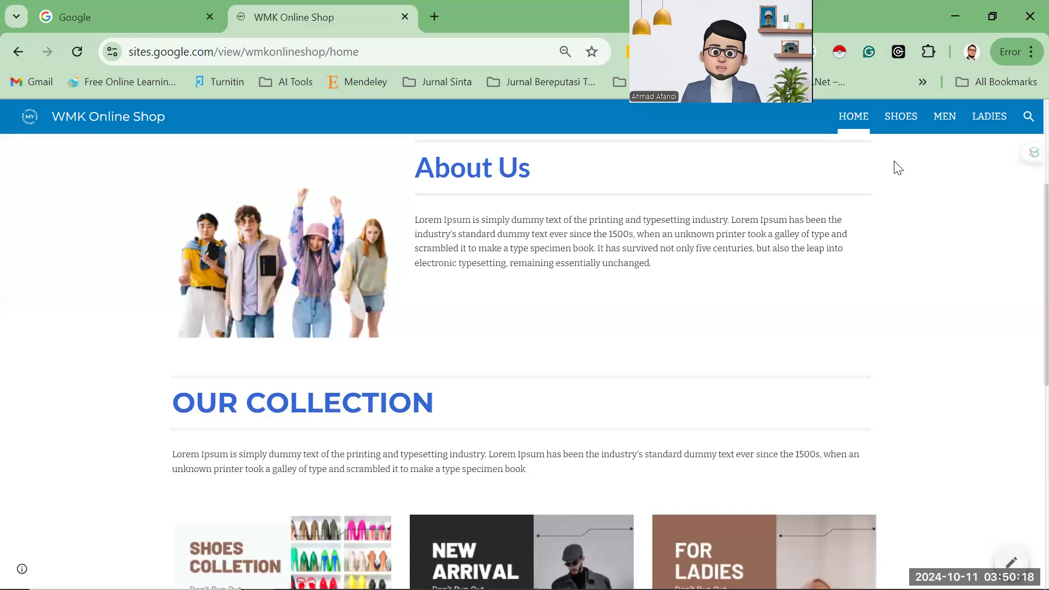
scroll(790, 268, "up", 4)
left_click(896, 122)
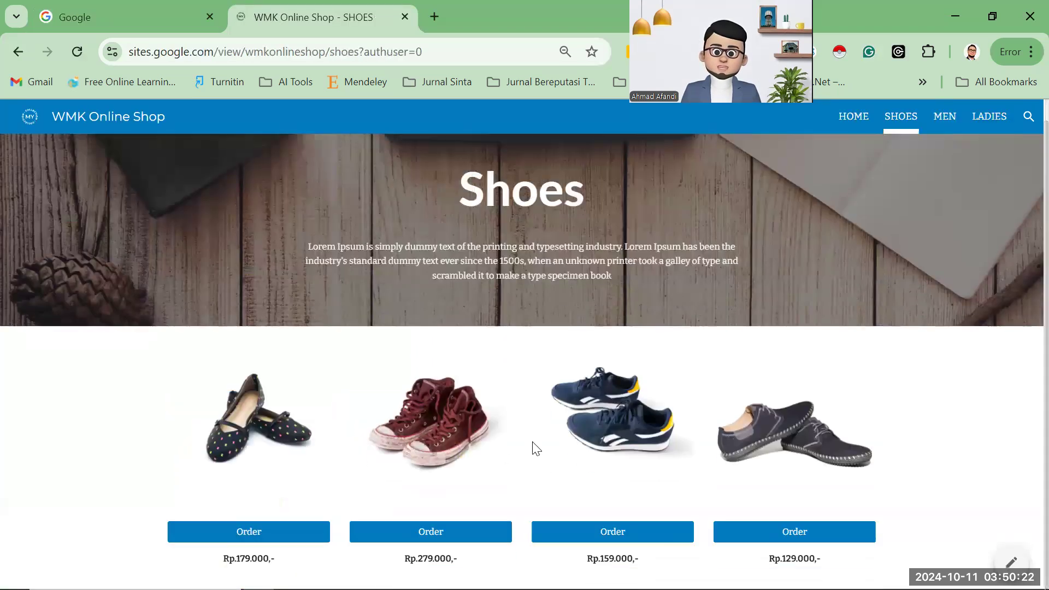
left_click(946, 122)
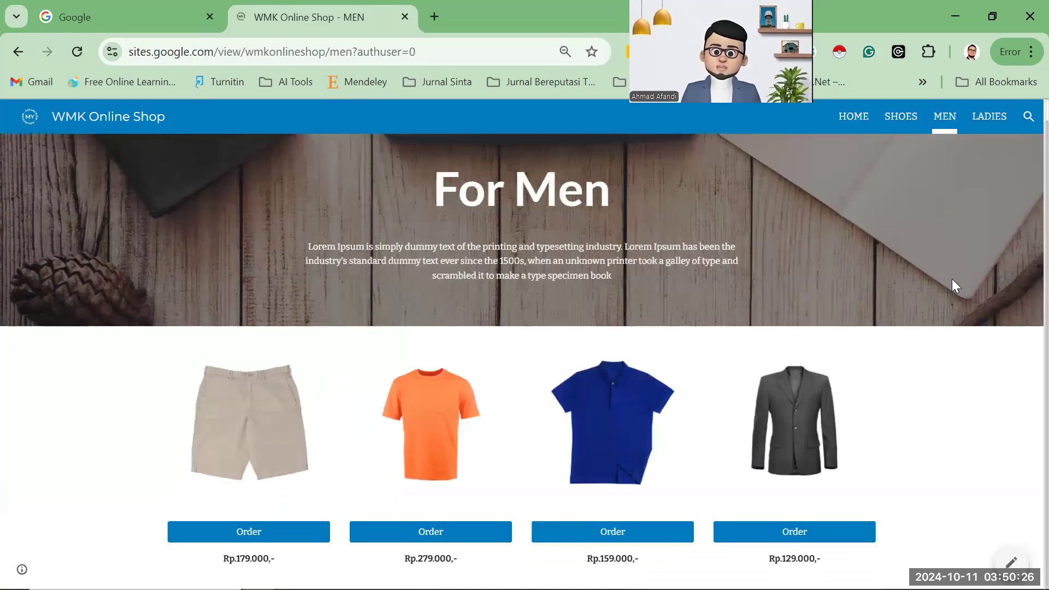
left_click(979, 122)
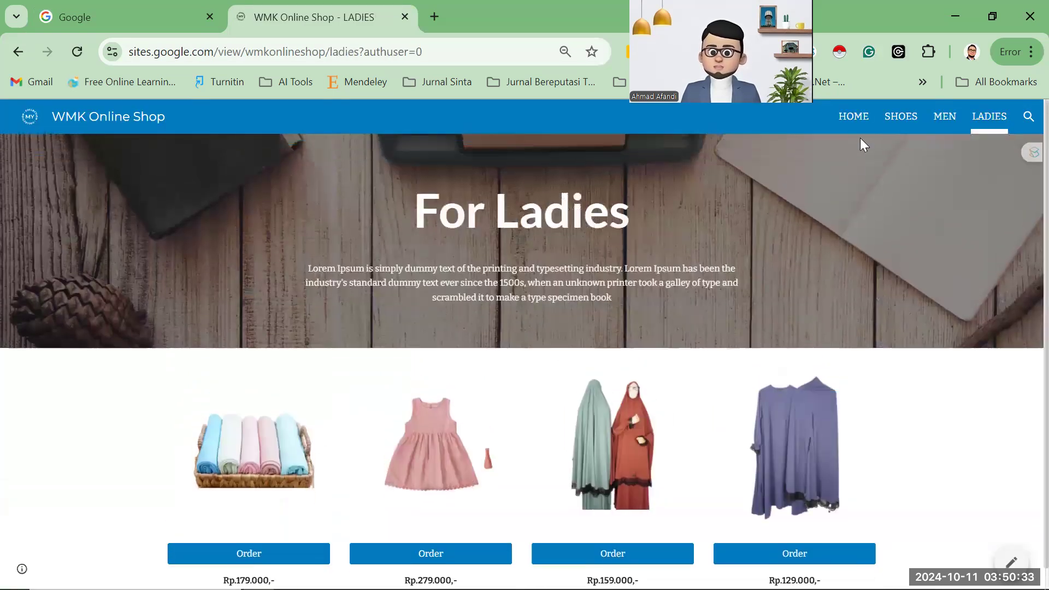
left_click(856, 121)
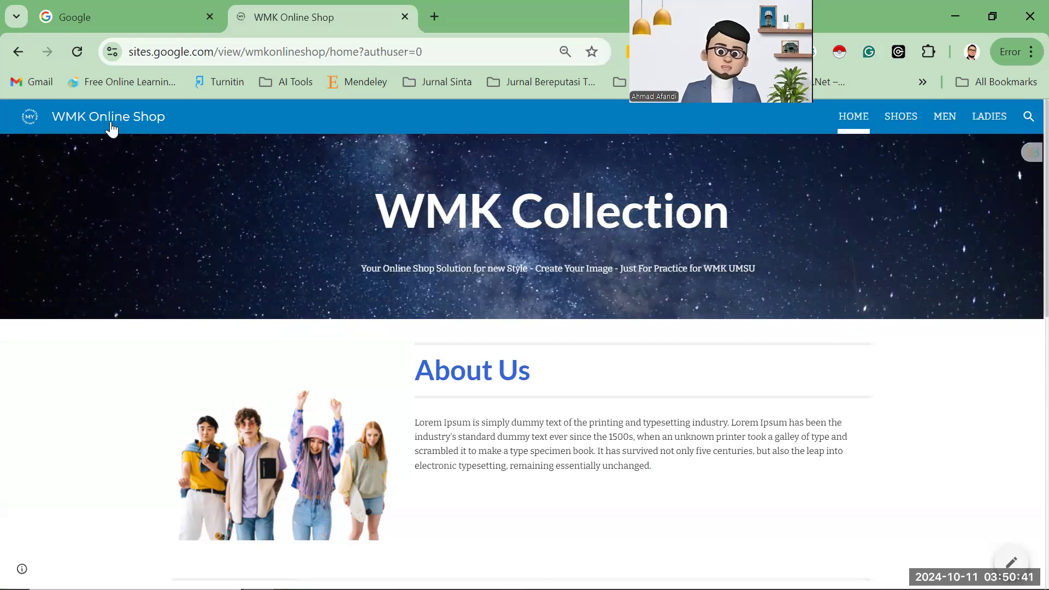
scroll(553, 399, "down", 10)
scroll(560, 390, "up", 9)
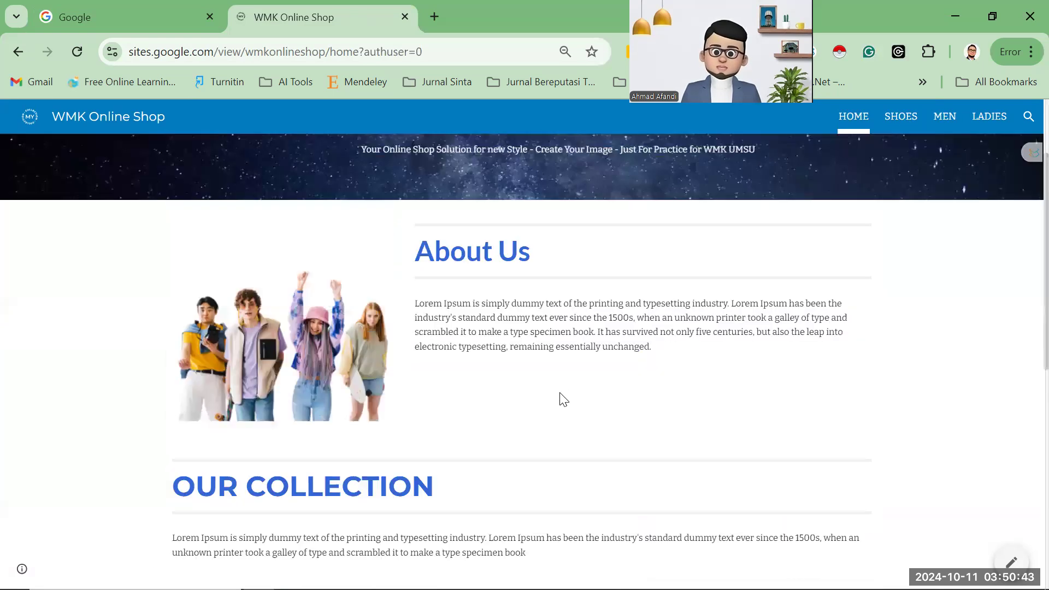
scroll(560, 394, "down", 5)
scroll(491, 288, "up", 7)
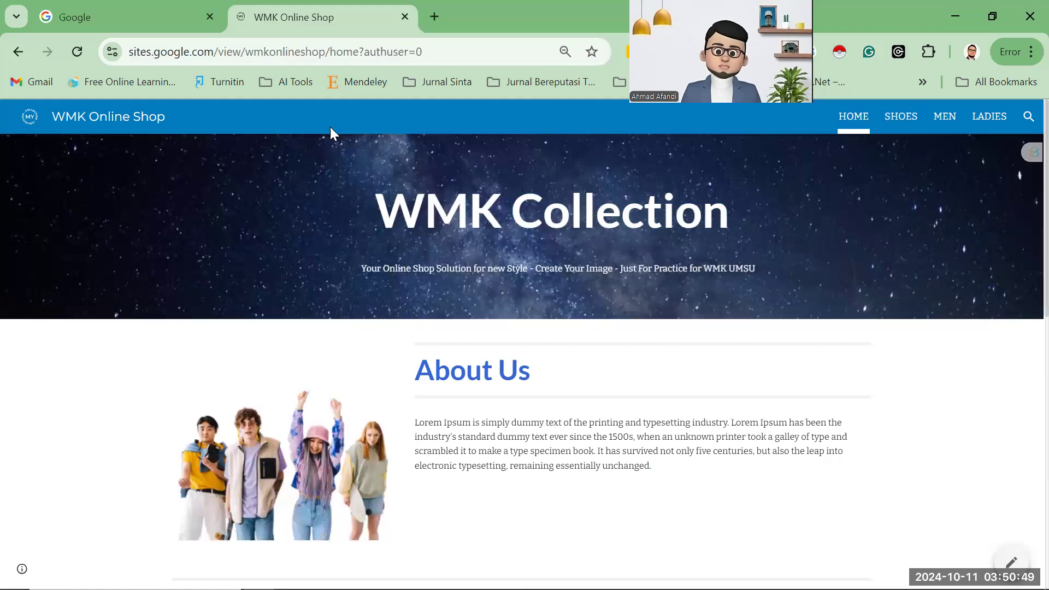
left_click(133, 17)
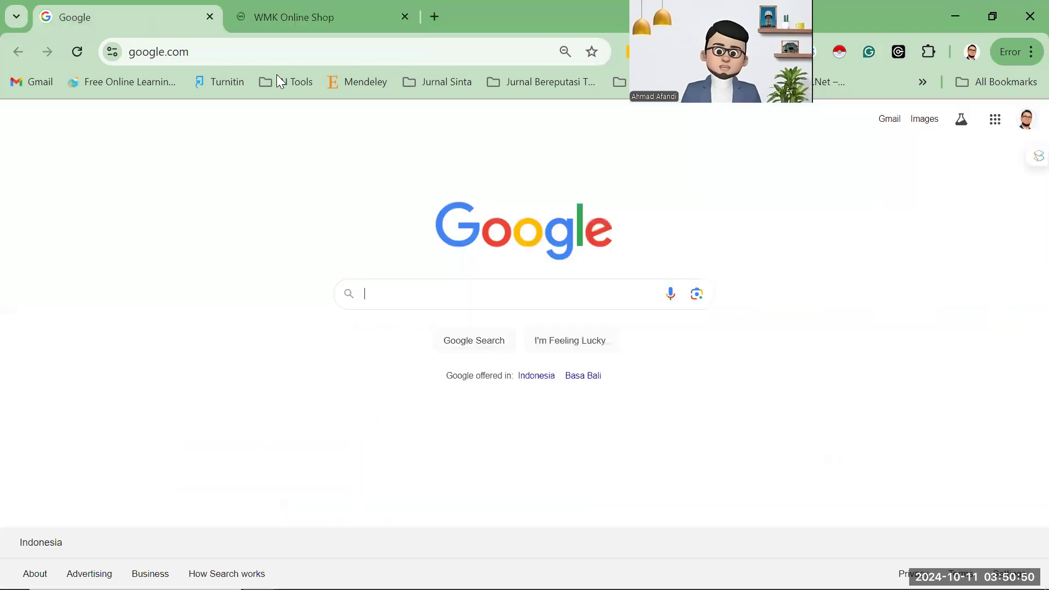
Search Google for 'google site'.
left_click(399, 292)
left_click(322, 228)
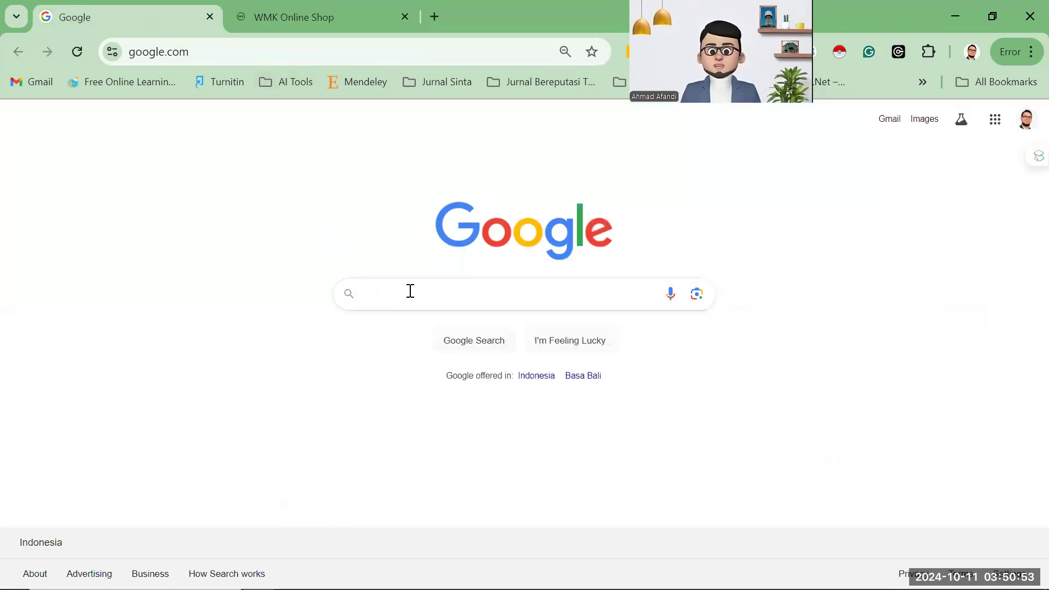
left_click(410, 291)
type("goog")
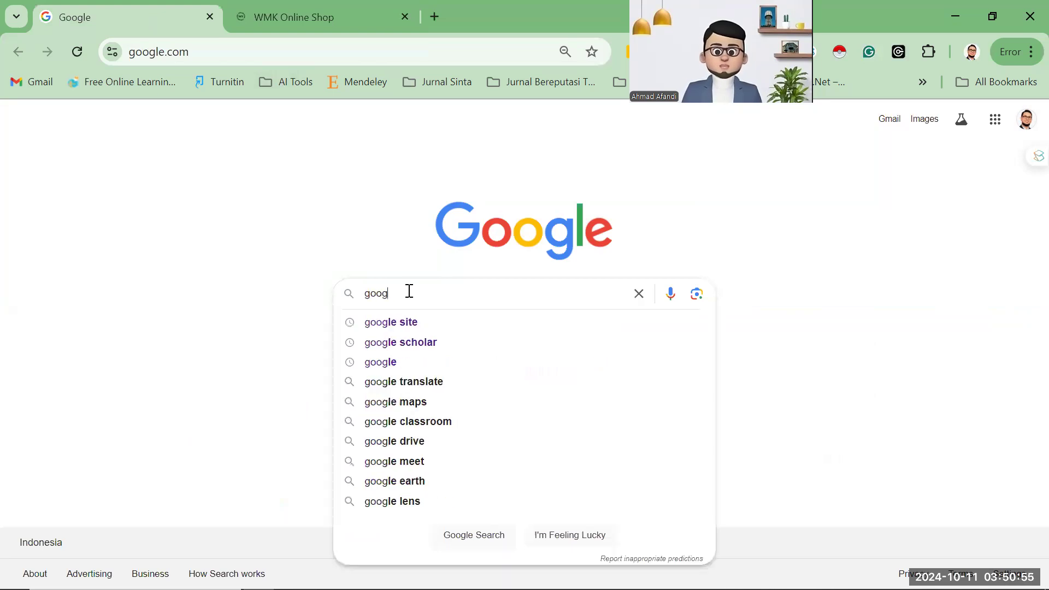
type("le site")
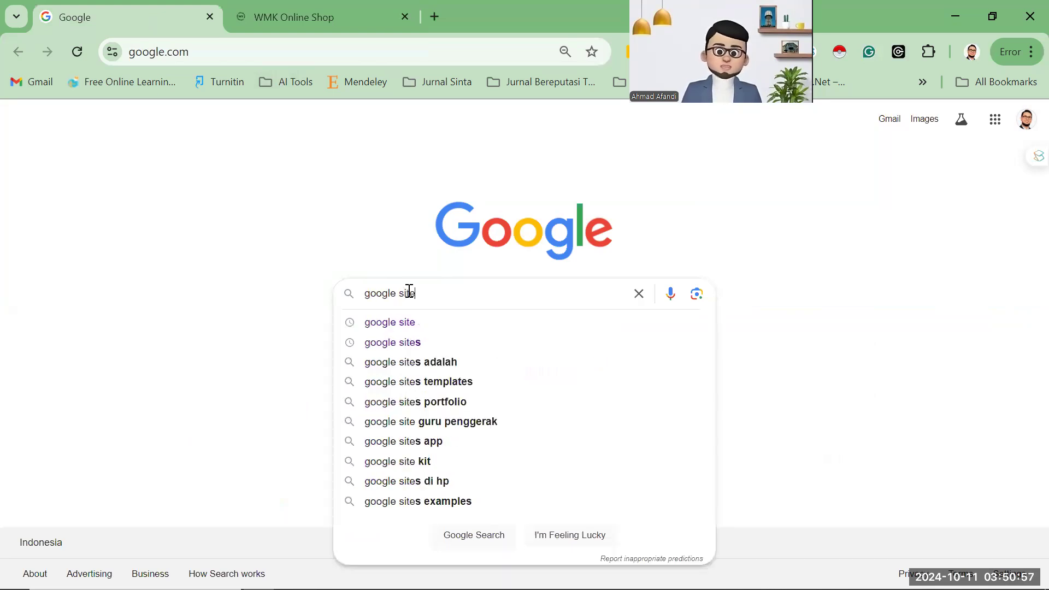
key("Return")
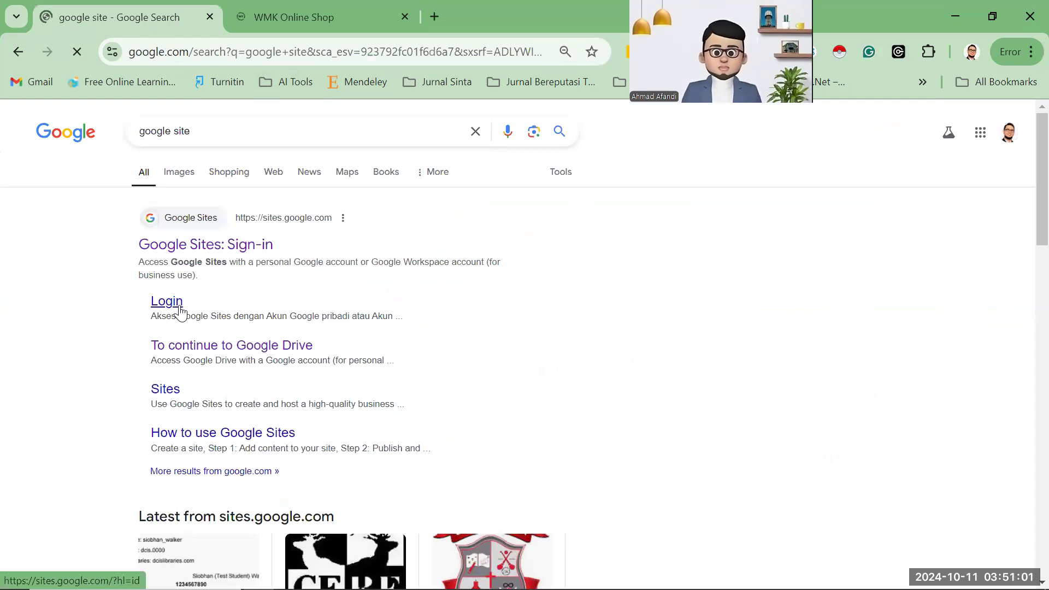
Open Google Sites from the results and create a blank site.
left_click(348, 288)
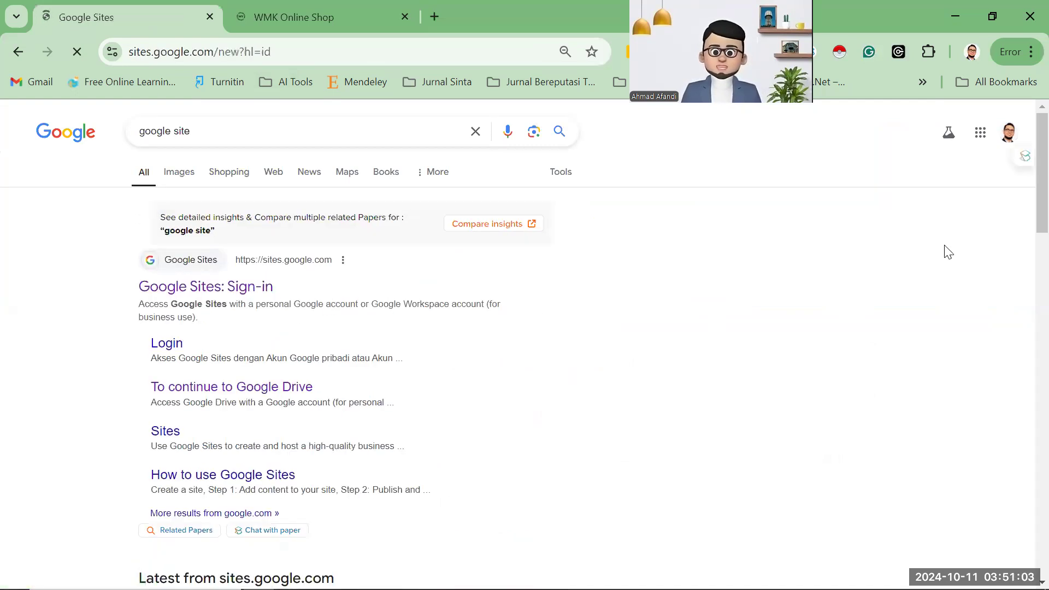
left_click(1017, 122)
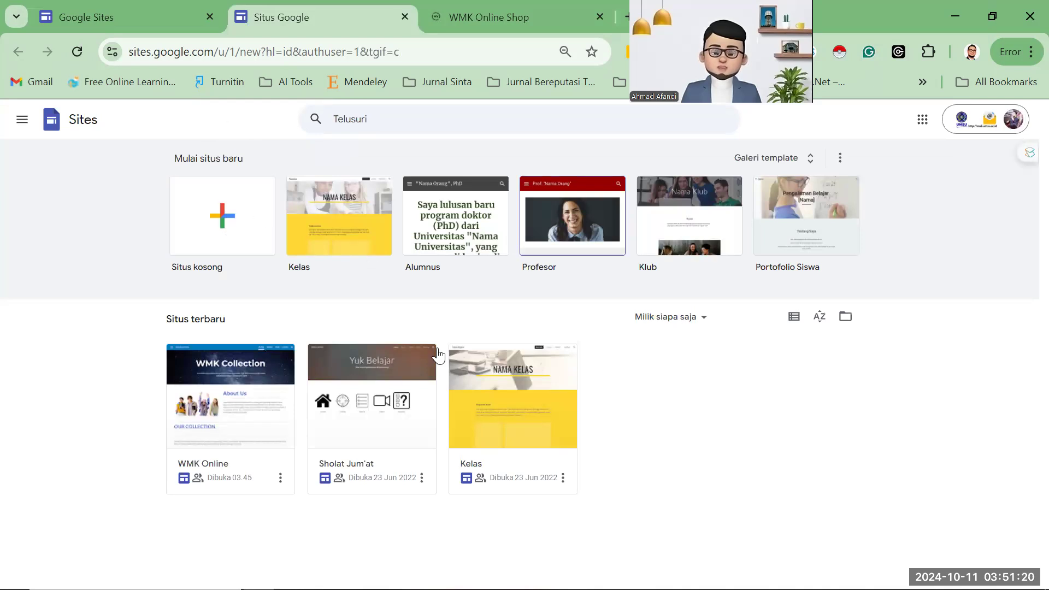
left_click(229, 230)
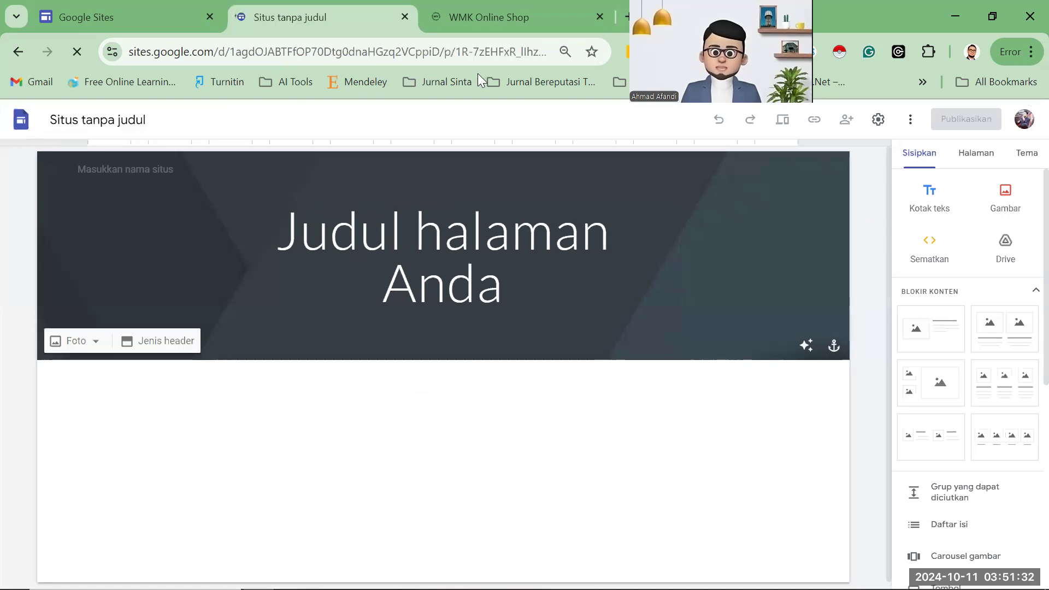
Check the example shop site, then enter 'Afandi Collection' as the new site's name.
left_click(473, 28)
scroll(466, 276, "down", 1)
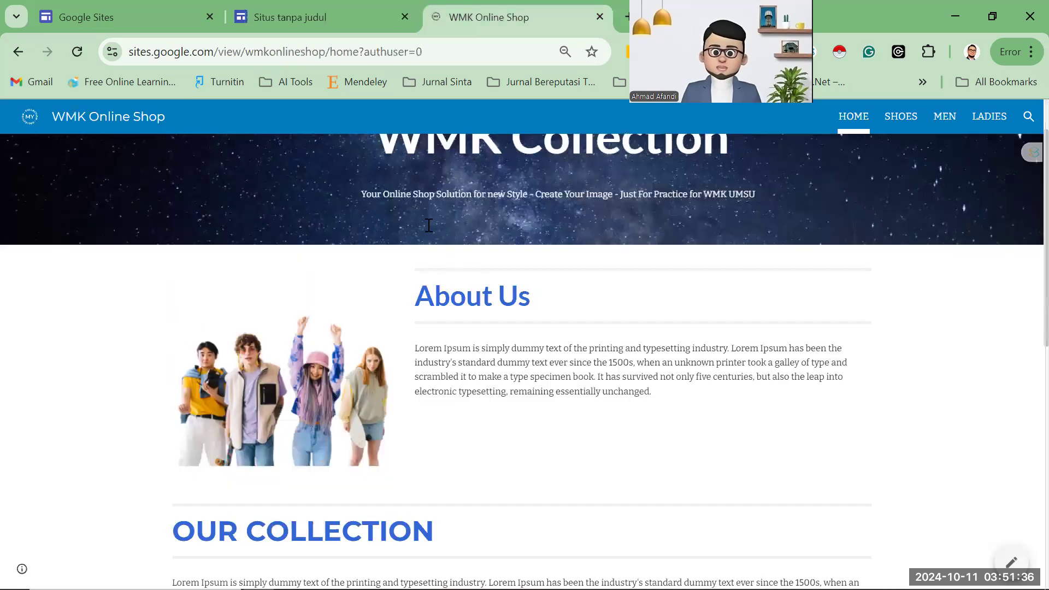
scroll(428, 225, "up", 1)
left_click(248, 28)
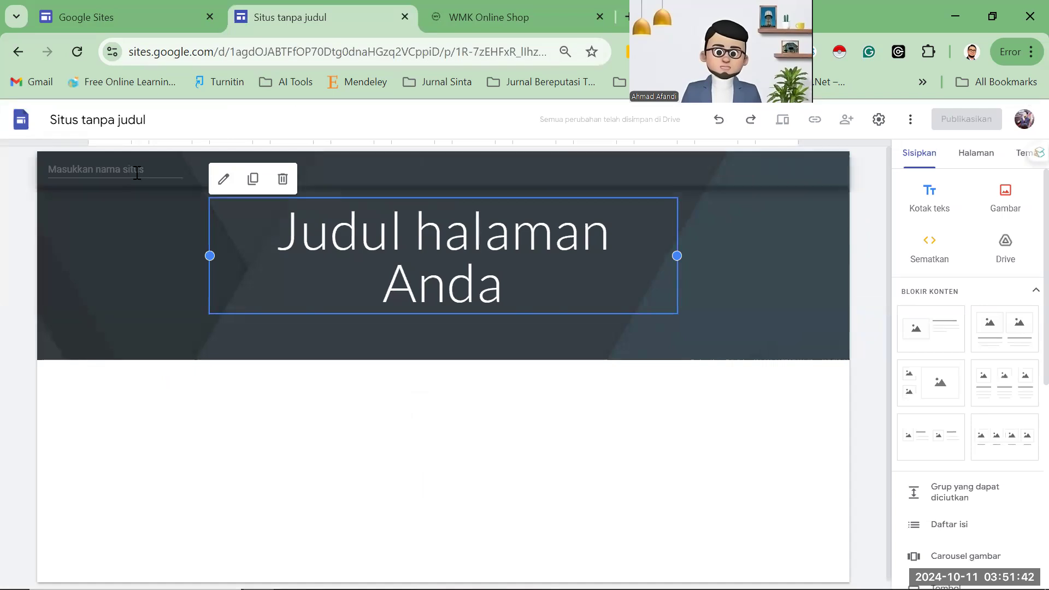
left_click(191, 197)
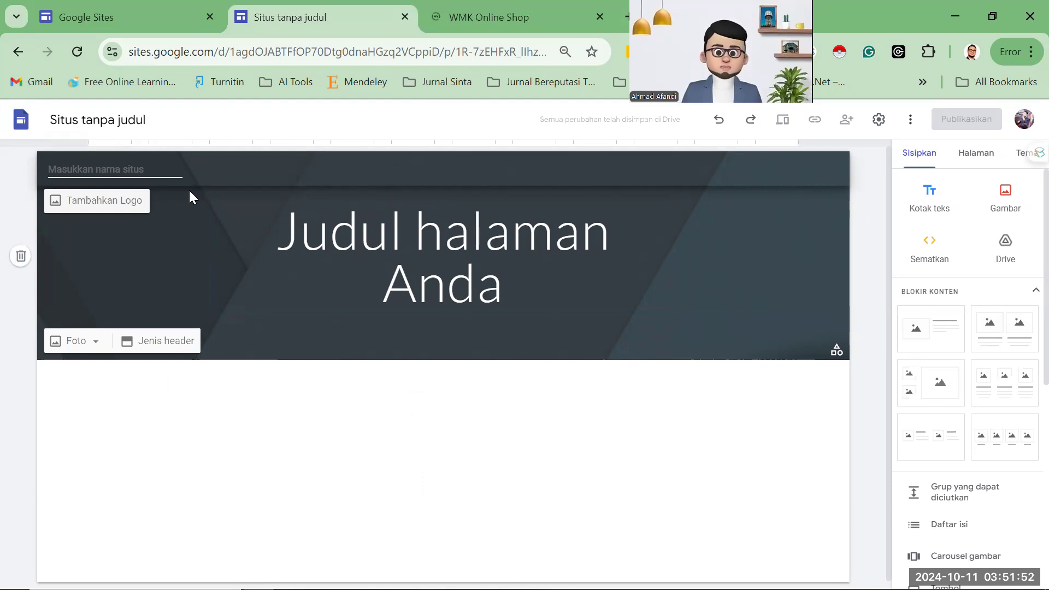
type("Afandi Collection")
left_click(347, 180)
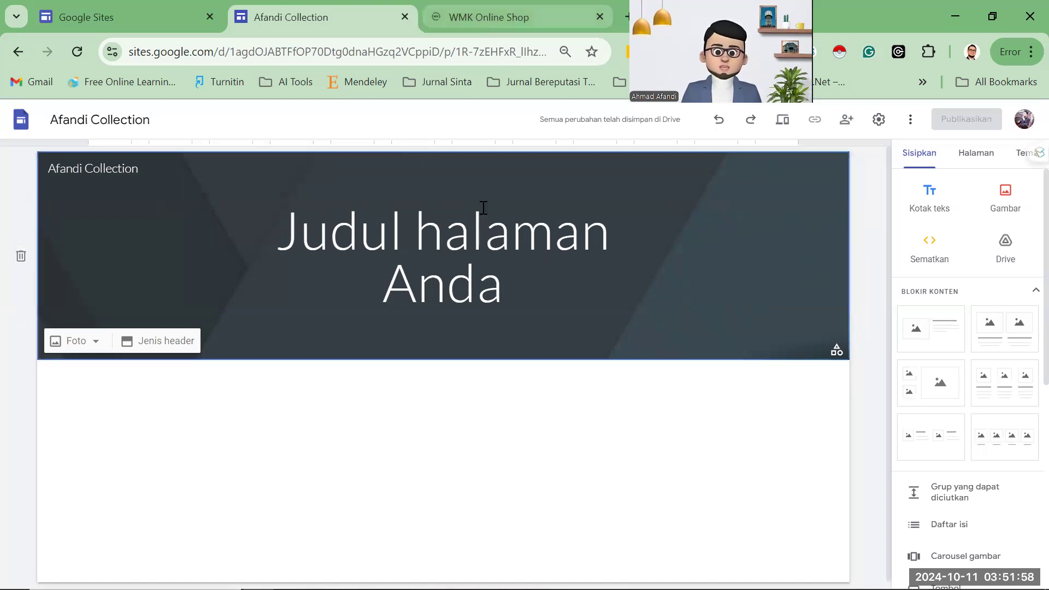
key("ctrl+Tab")
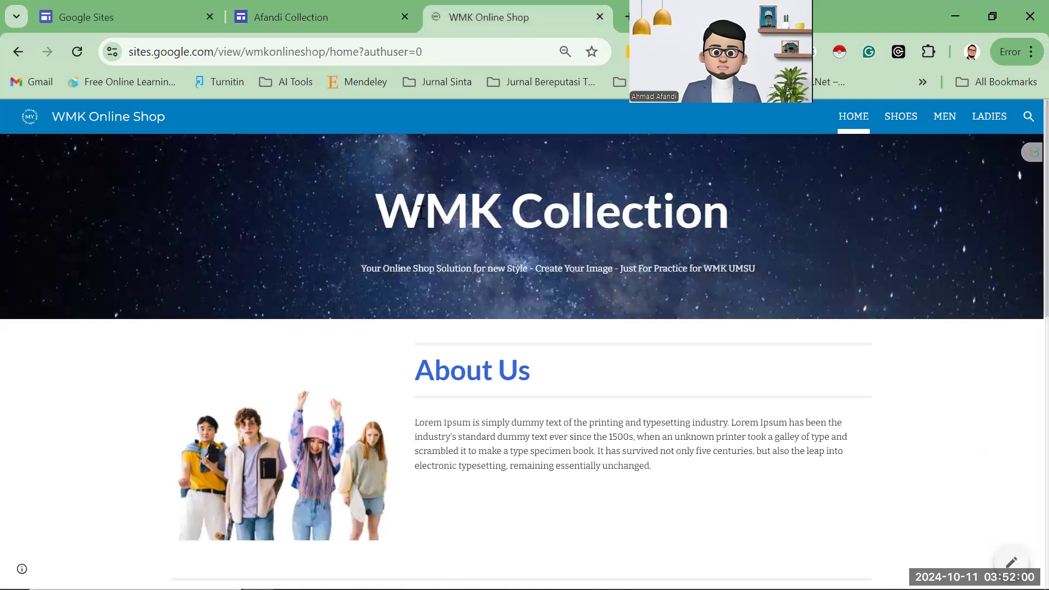
Replace the 'Judul halaman Anda' header title with 'Afandi Collection'.
left_click(319, 28)
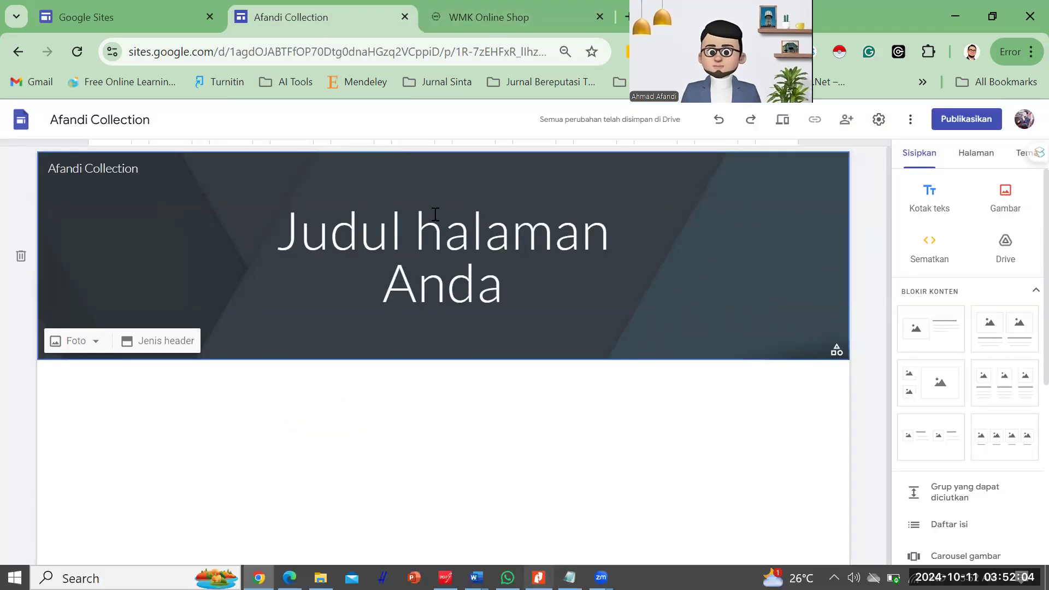
left_click(426, 243)
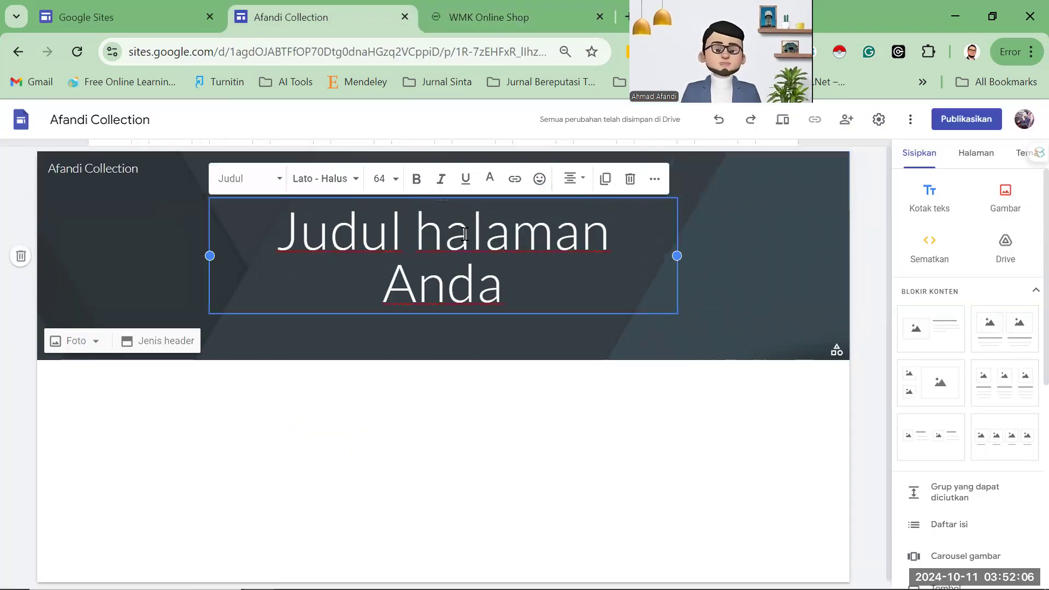
key("ctrl+a")
type("Afandi Collec")
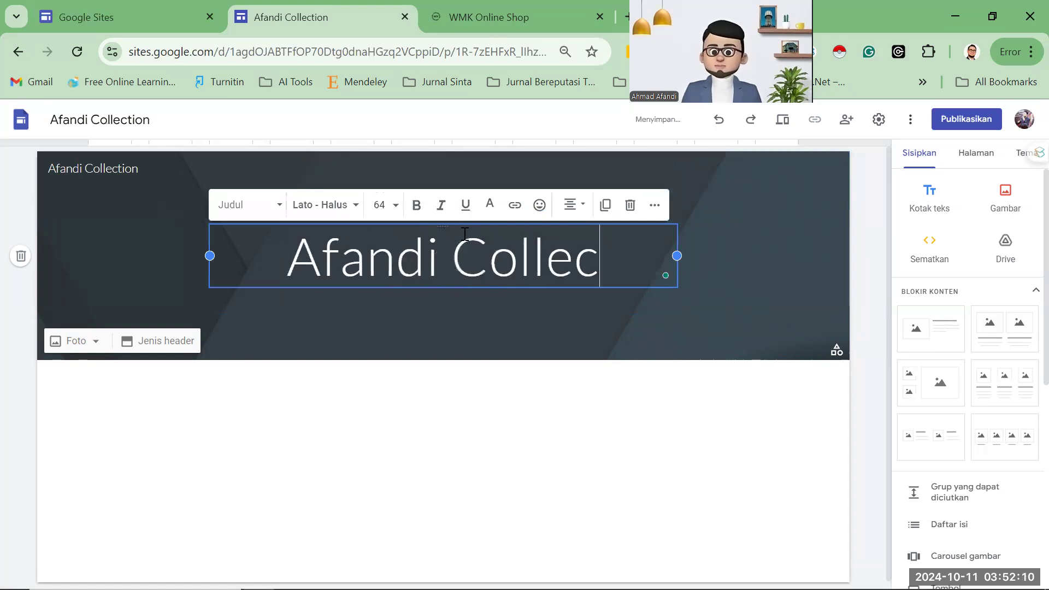
type("tion")
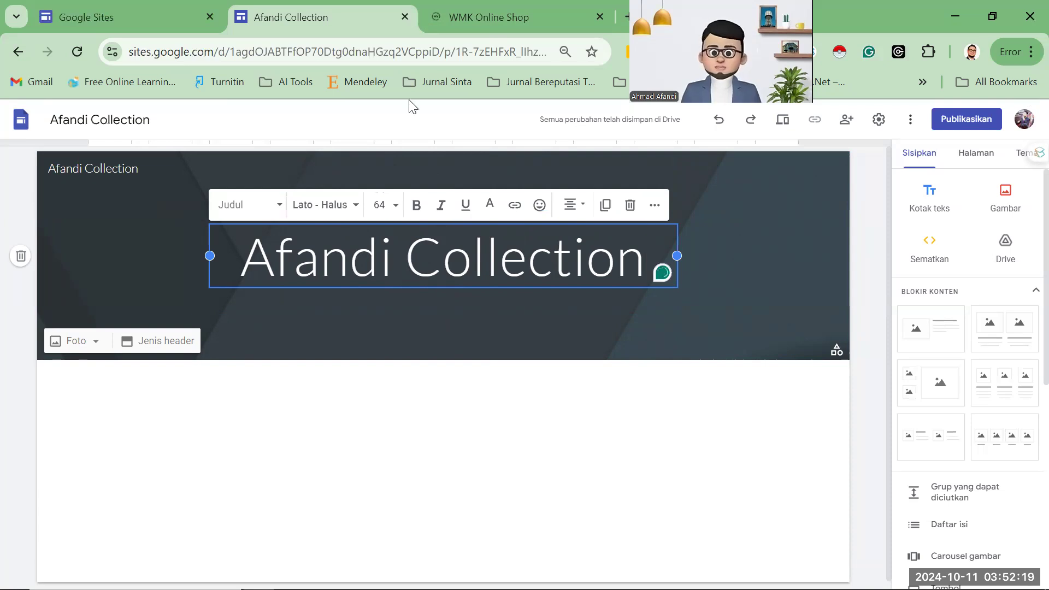
left_click(492, 148)
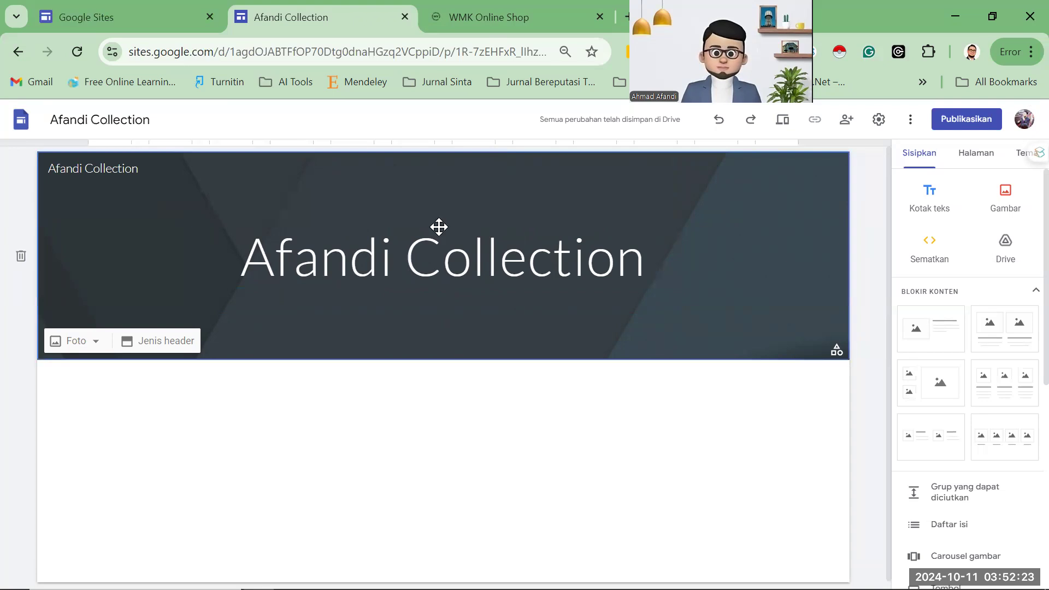
left_click_drag(485, 25, 107, 16)
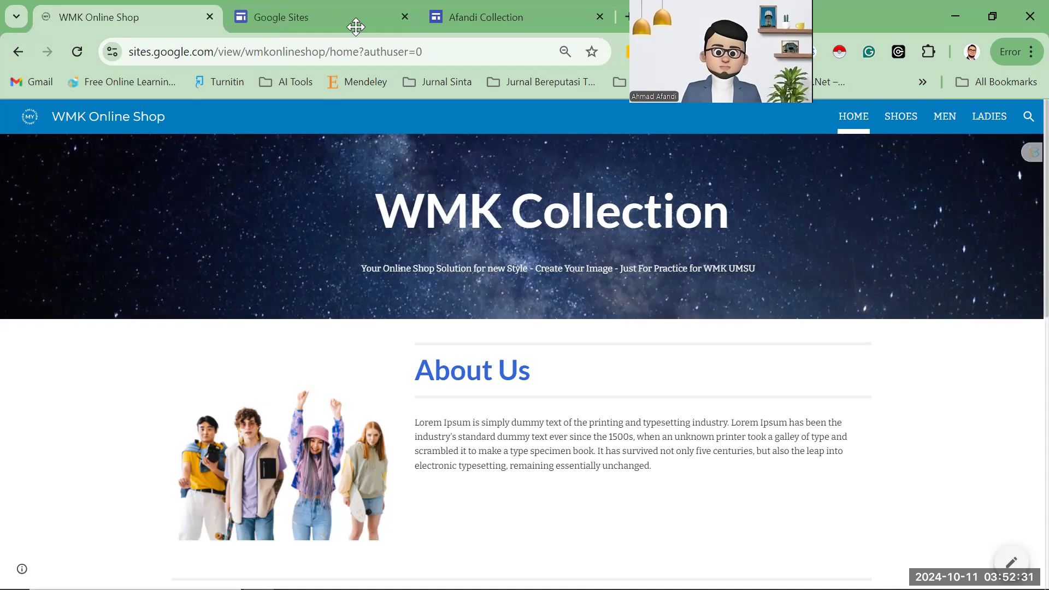
Add a text box and position it just under the Afandi Collection title.
left_click(422, 25)
left_click(142, 17)
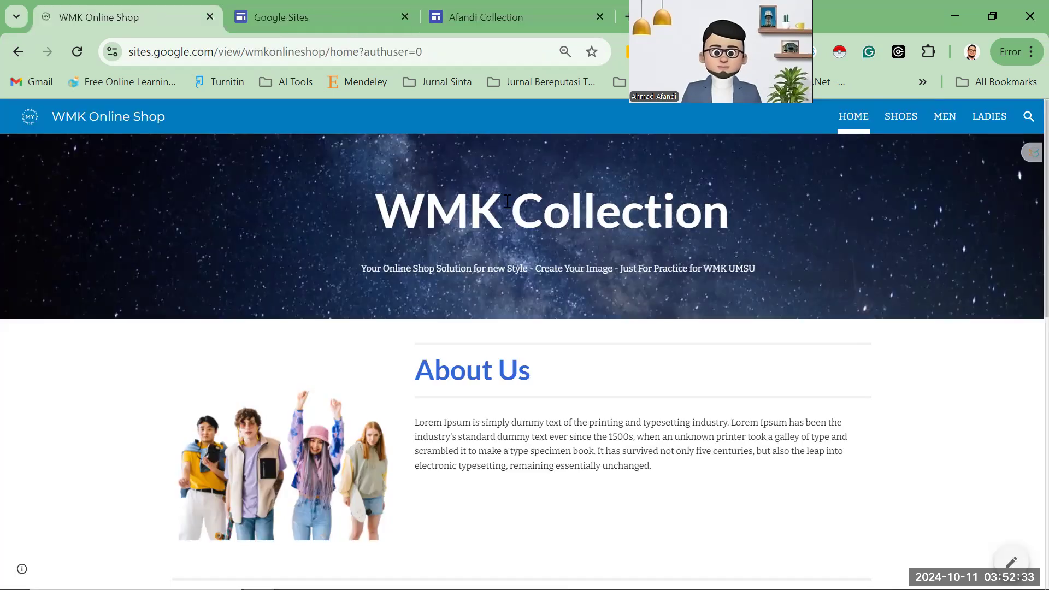
left_click(453, 16)
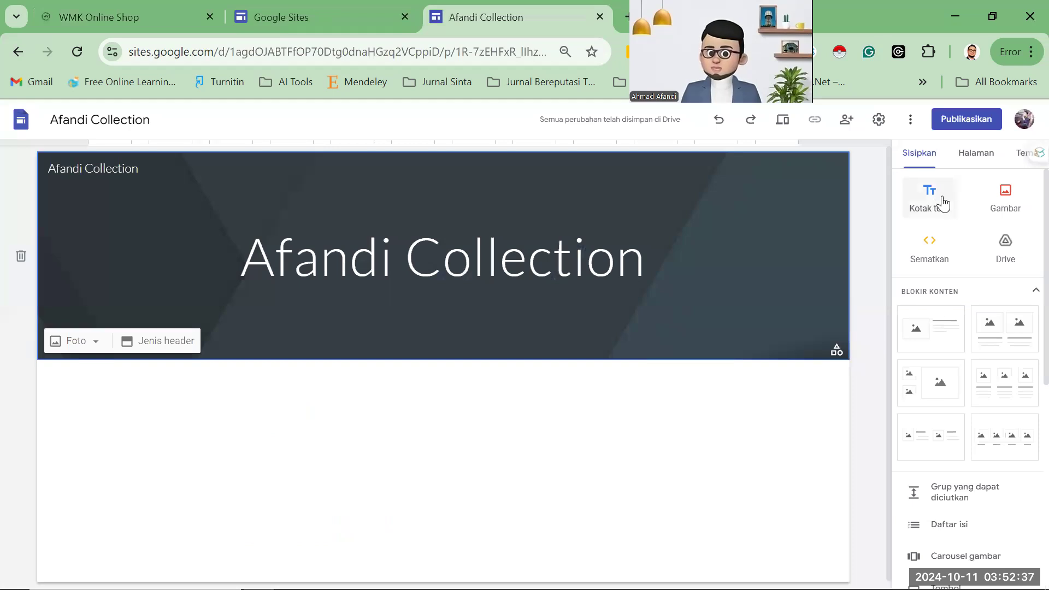
left_click(943, 203)
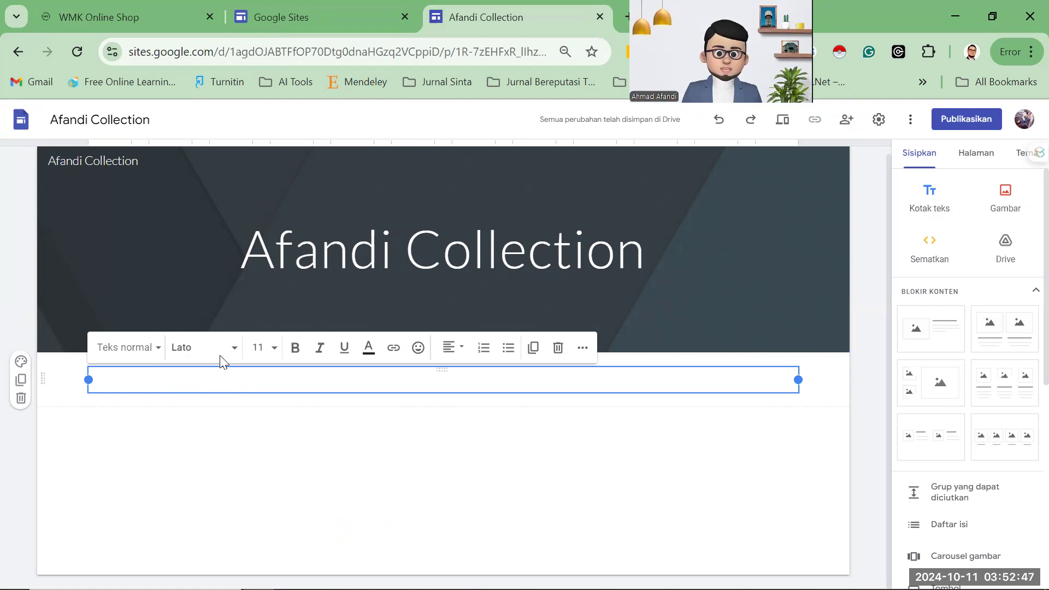
left_click(281, 293)
left_click(273, 296)
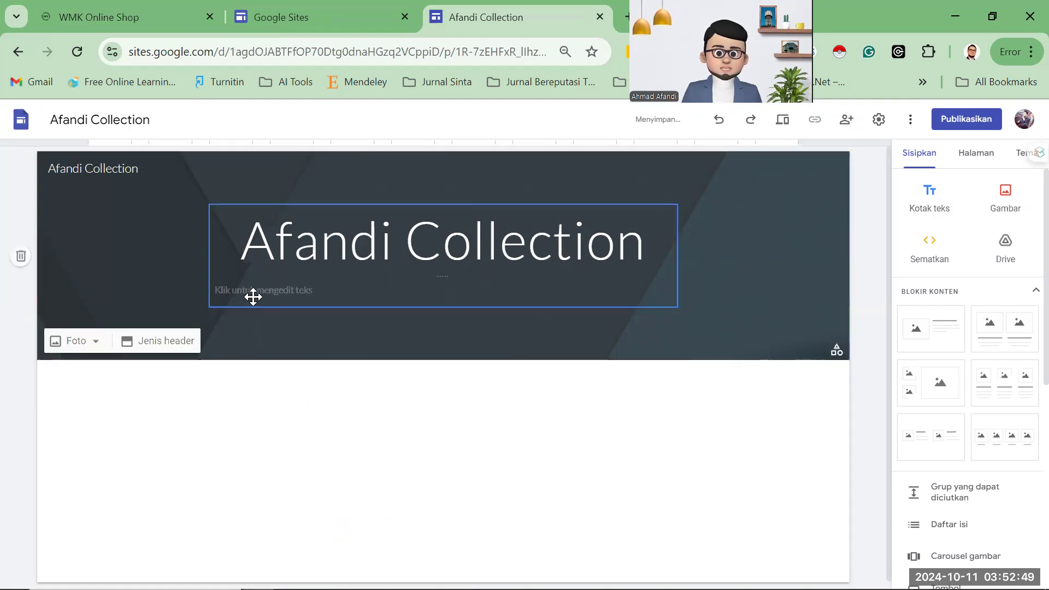
key("ctrl+z")
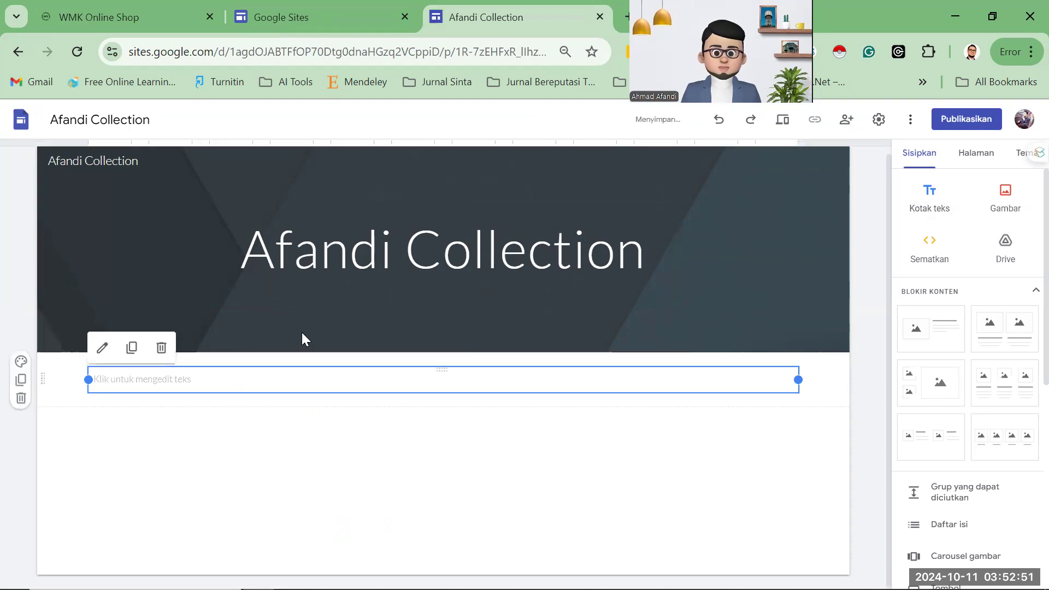
left_click_drag(205, 383, 274, 284)
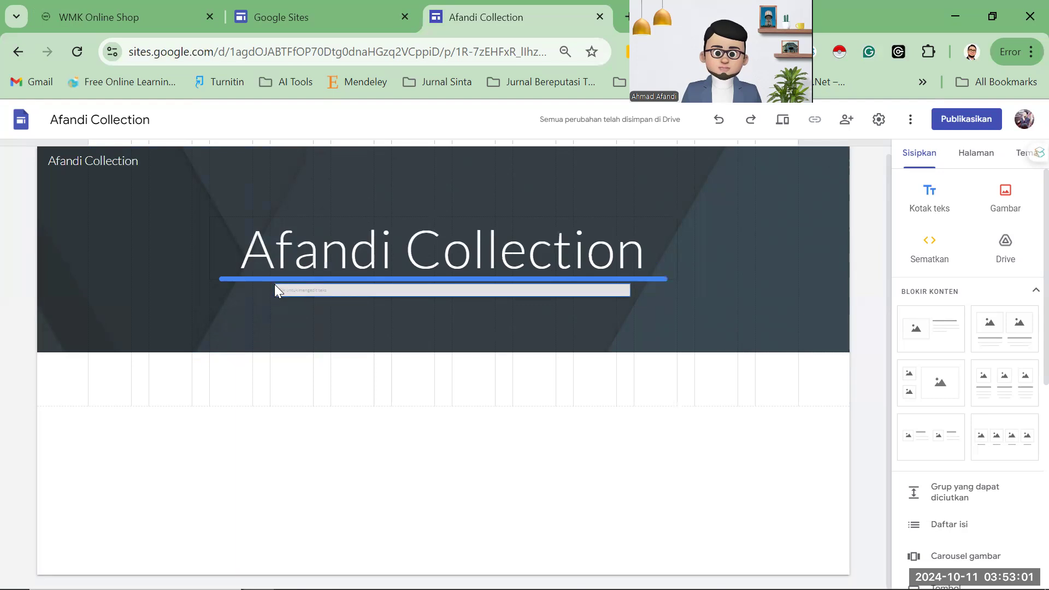
left_click_drag(275, 285, 275, 284)
left_click(279, 285)
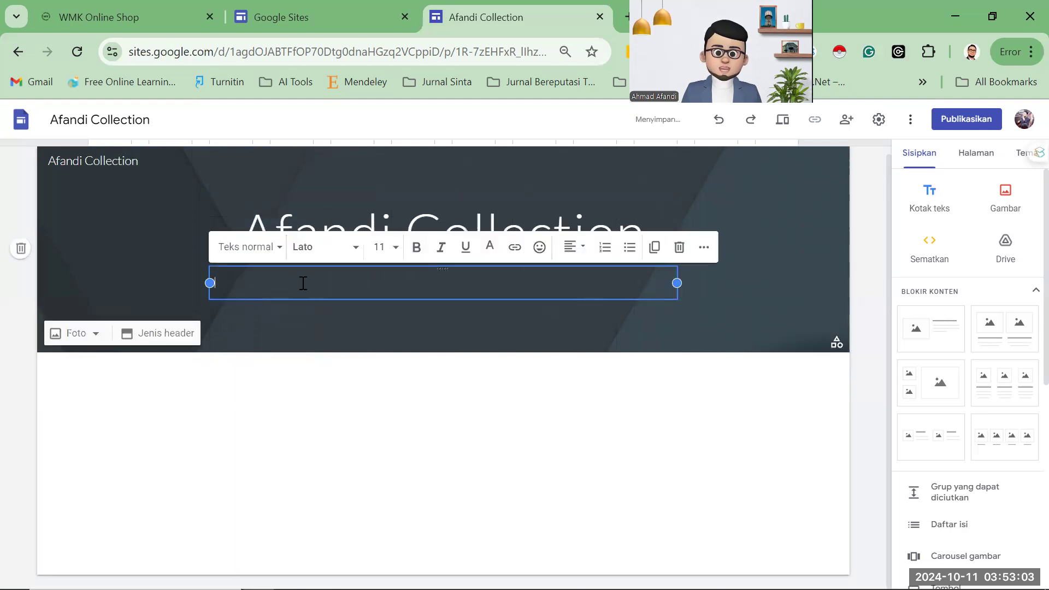
Fill the subtitle with the copied WMK tagline followed by '- Nama Kampus - NPM'.
left_click(269, 14)
left_click(169, 25)
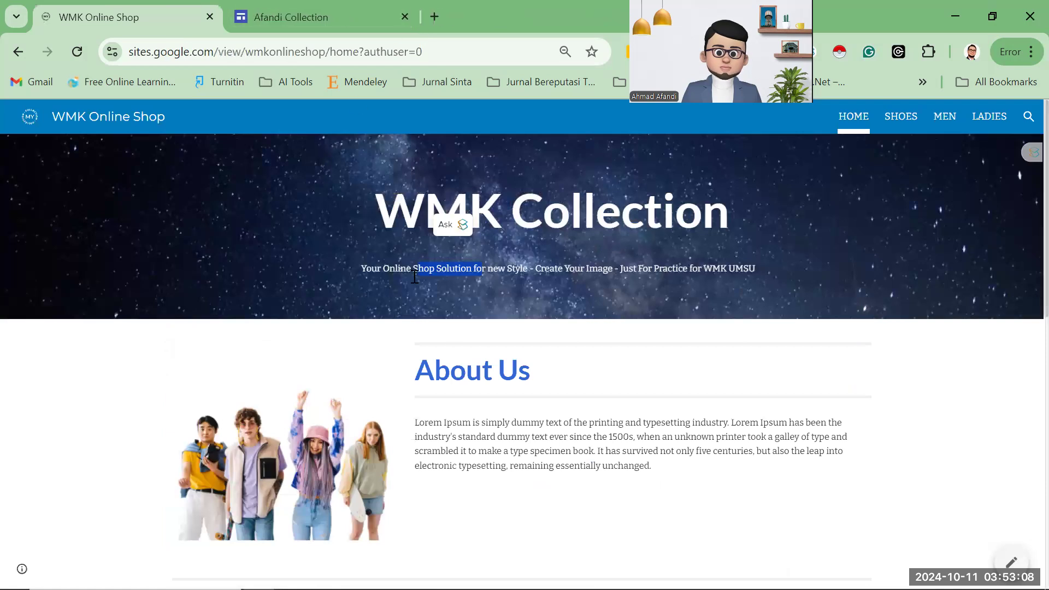
triple_click(471, 273)
key("ctrl+c")
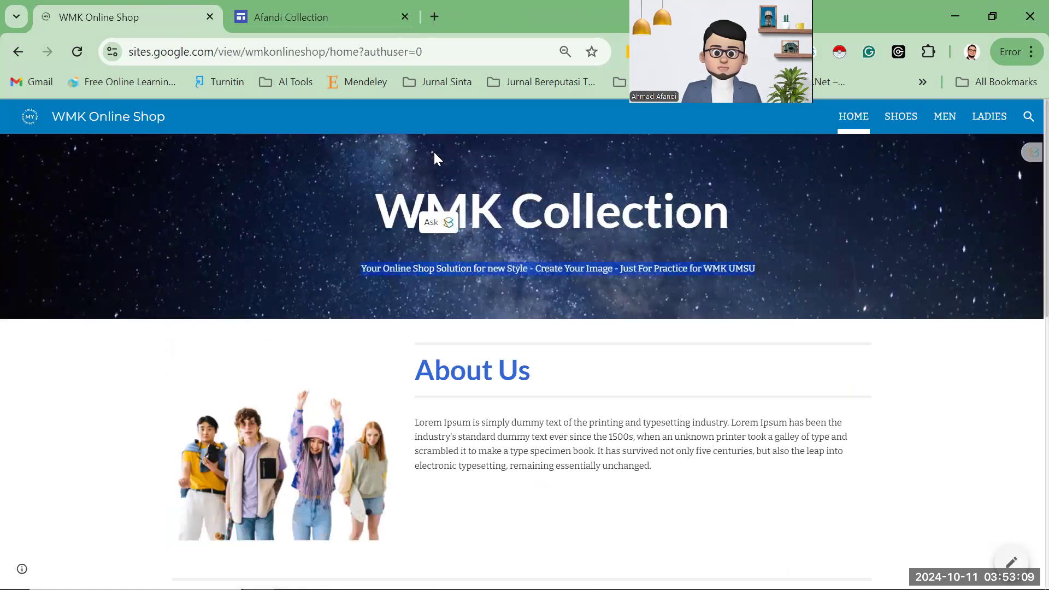
left_click(334, 25)
key("ctrl+v")
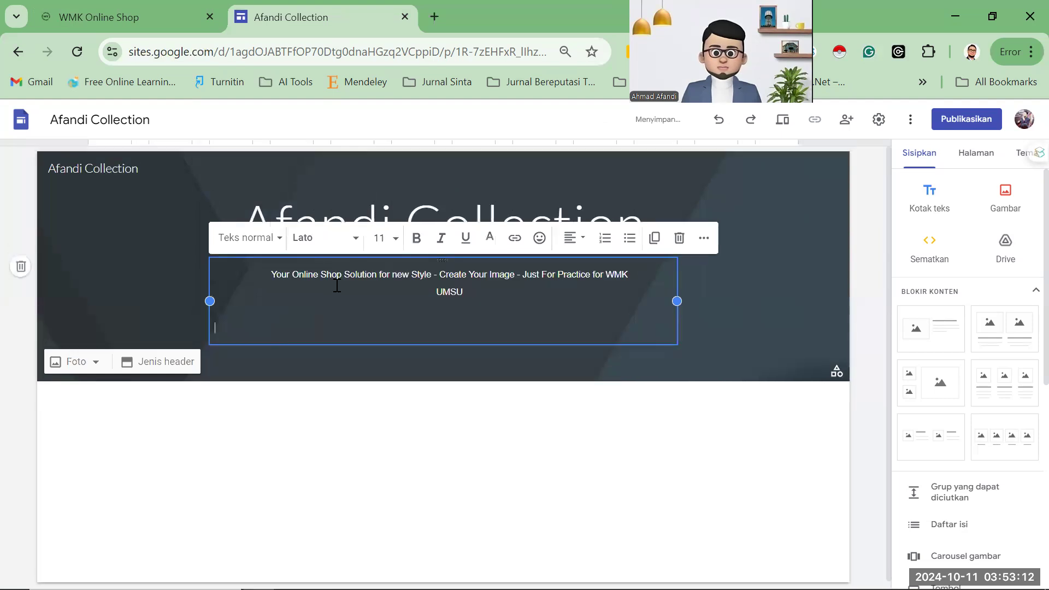
key("BackSpace")
key("BackSpace")
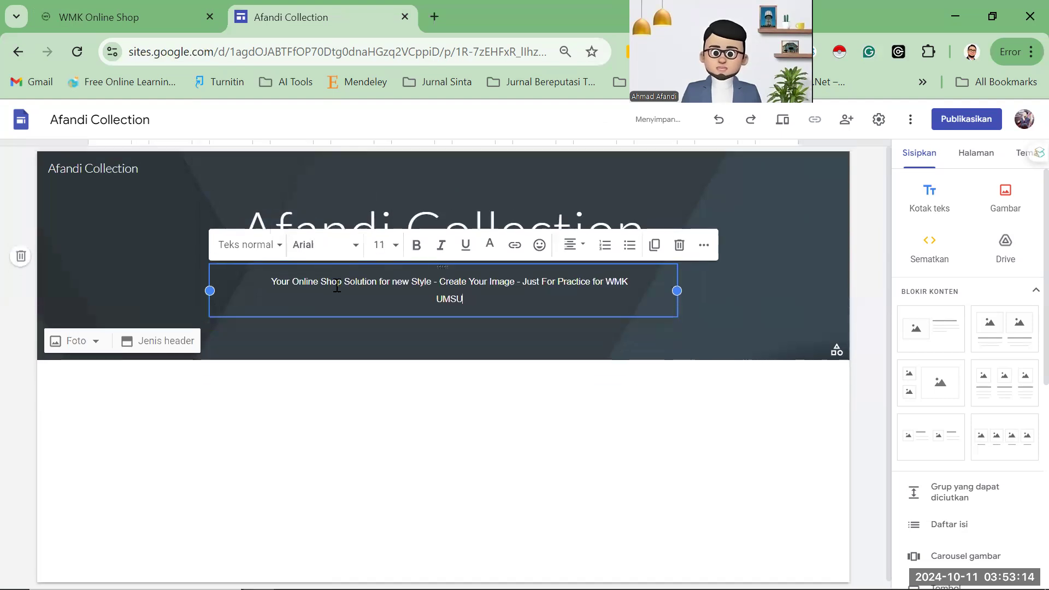
type("-")
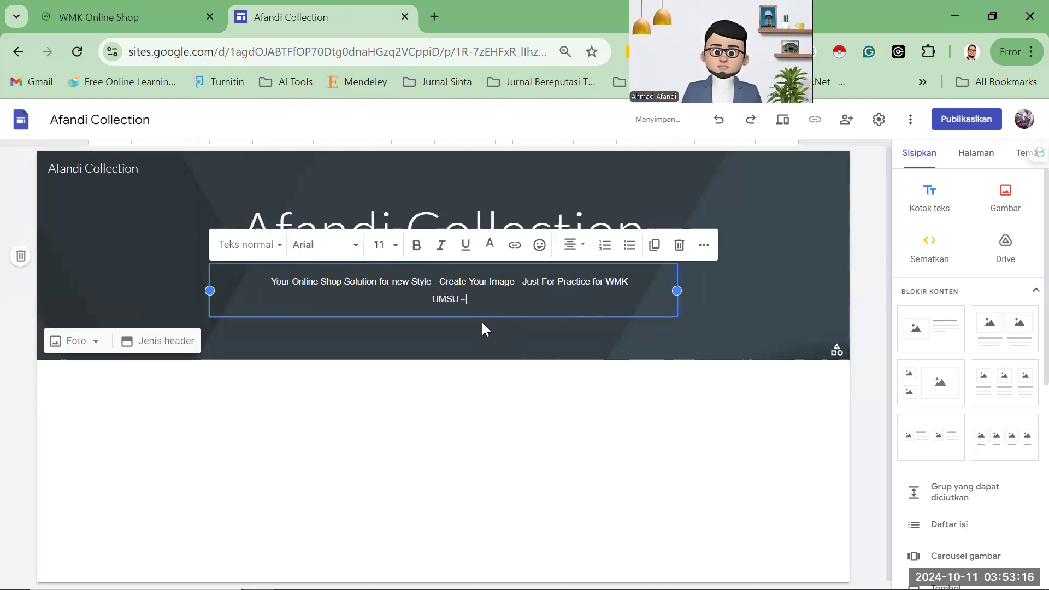
type(" Nama Km")
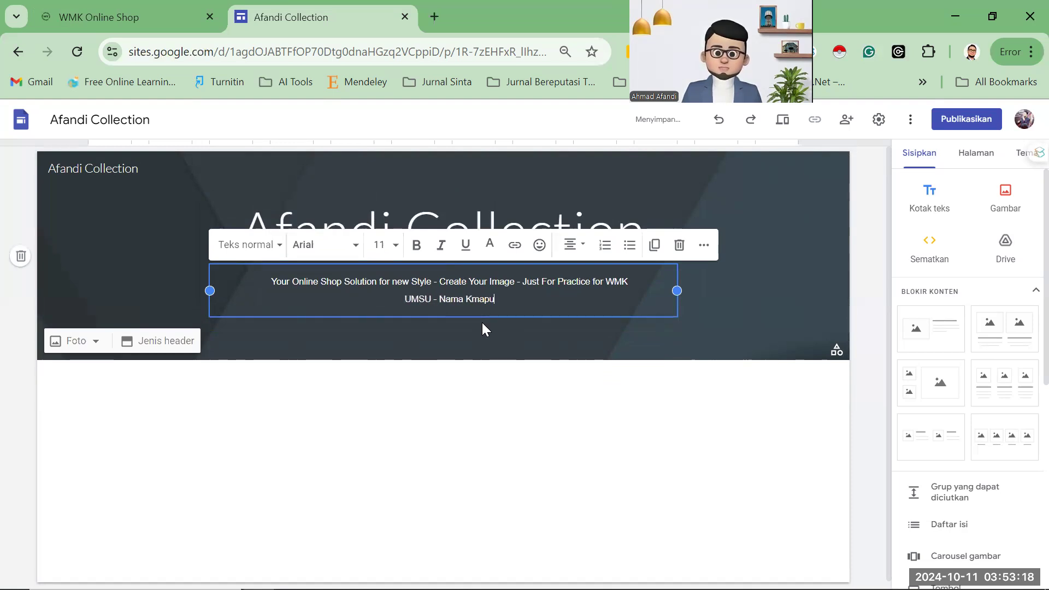
key("BackSpace")
type("ampus - ")
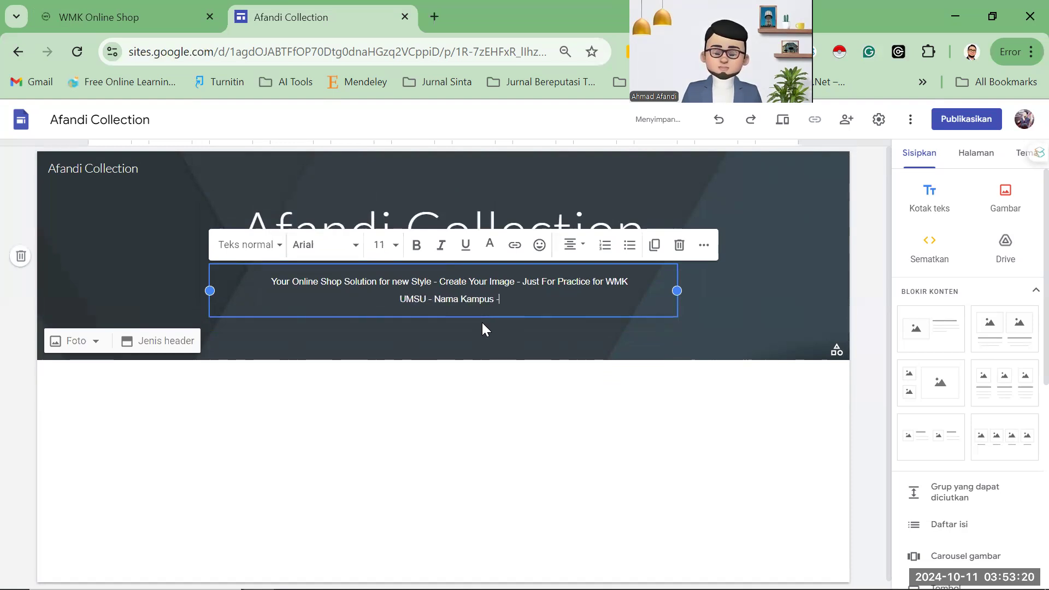
type("NPM")
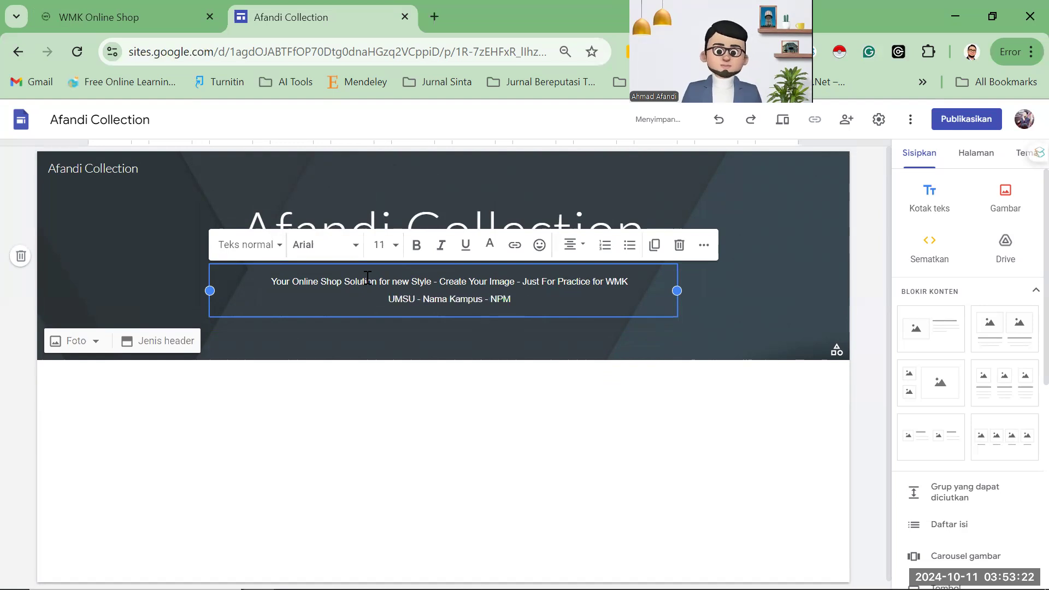
left_click(191, 210)
left_click(129, 12)
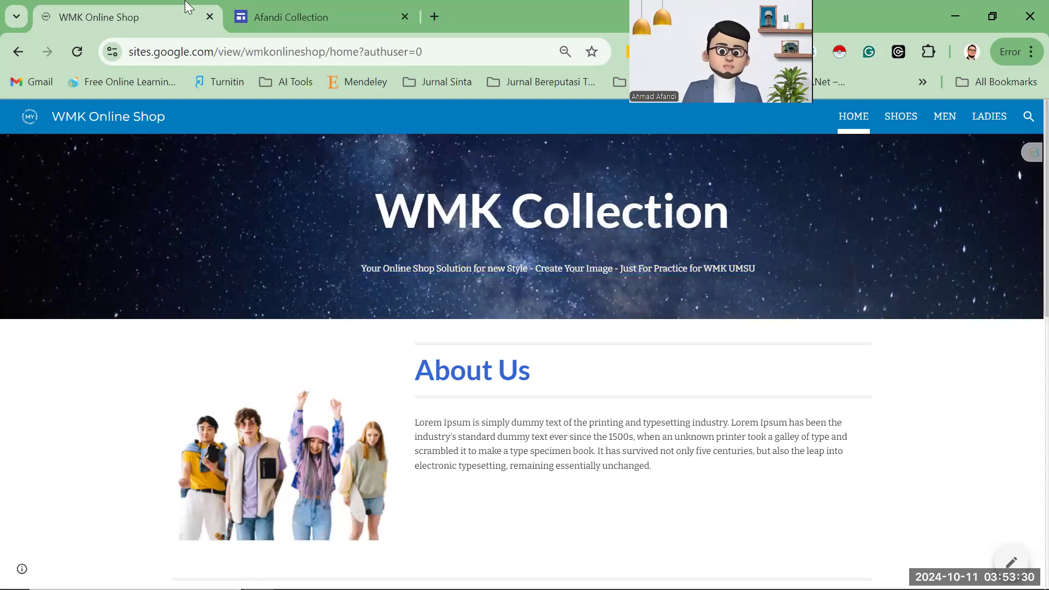
Choose the starry night-sky gallery image as the header background photo.
left_click(253, 17)
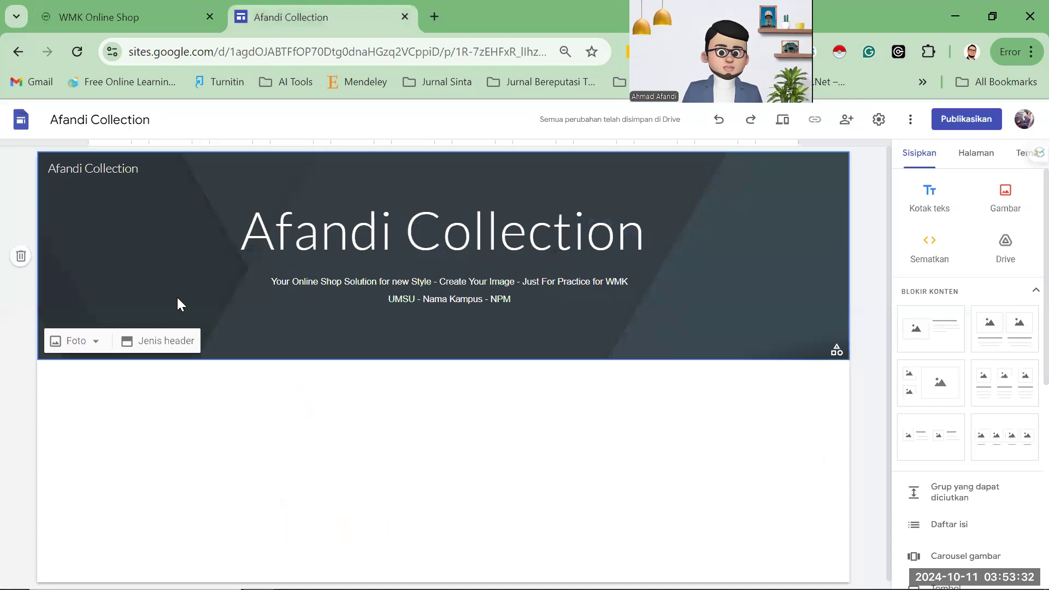
left_click(96, 342)
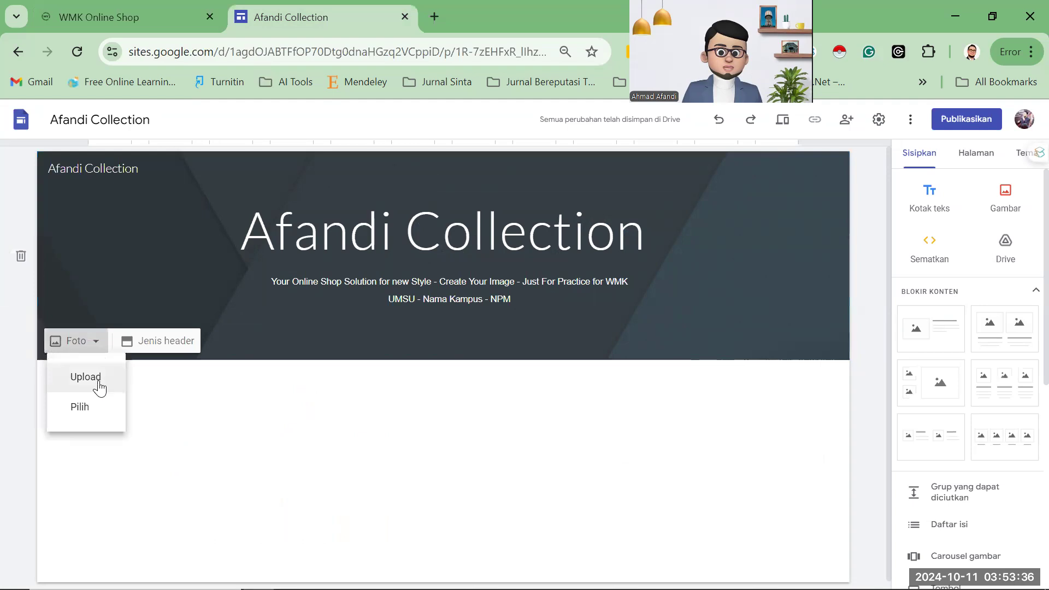
left_click(90, 409)
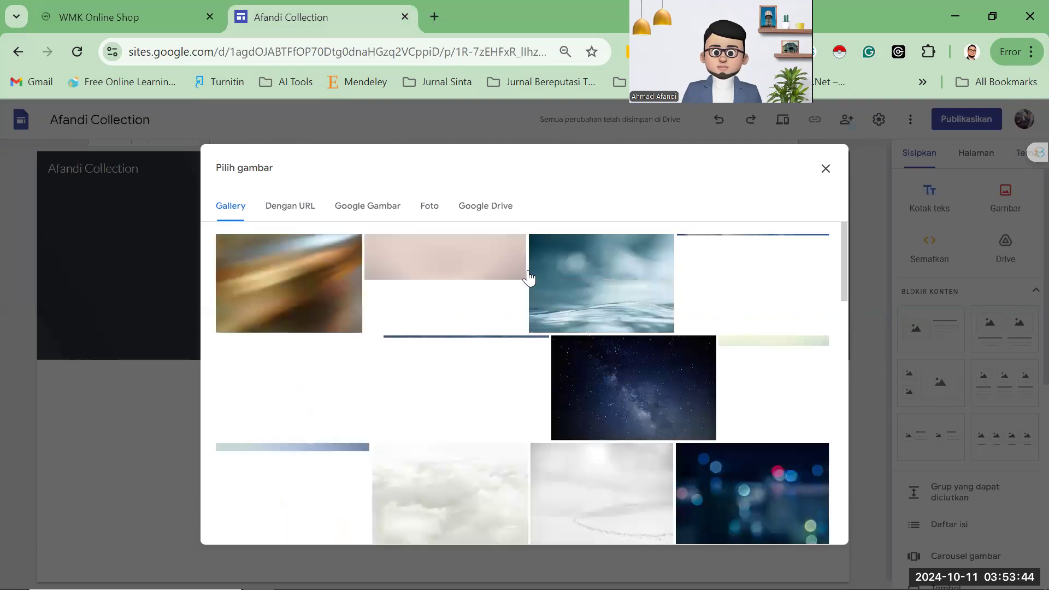
left_click(481, 313)
left_click(650, 405)
left_click(664, 400)
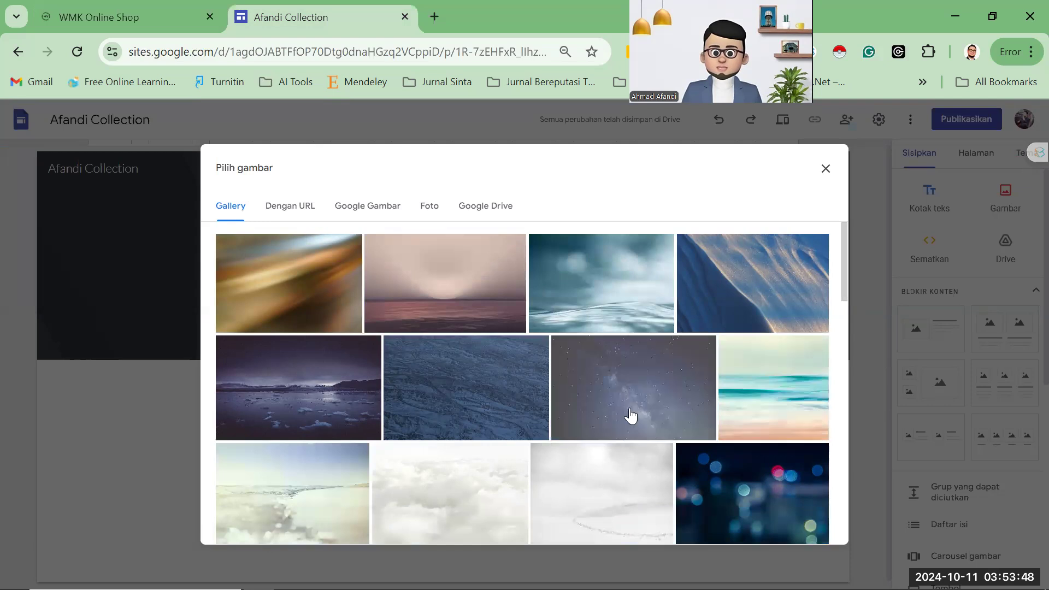
left_click(634, 414)
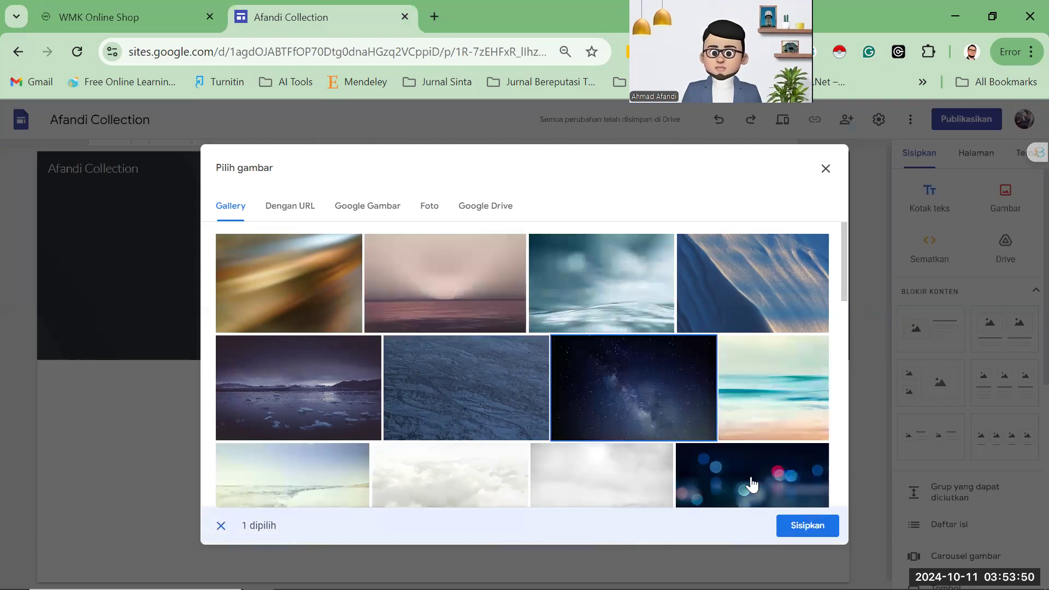
left_click(801, 531)
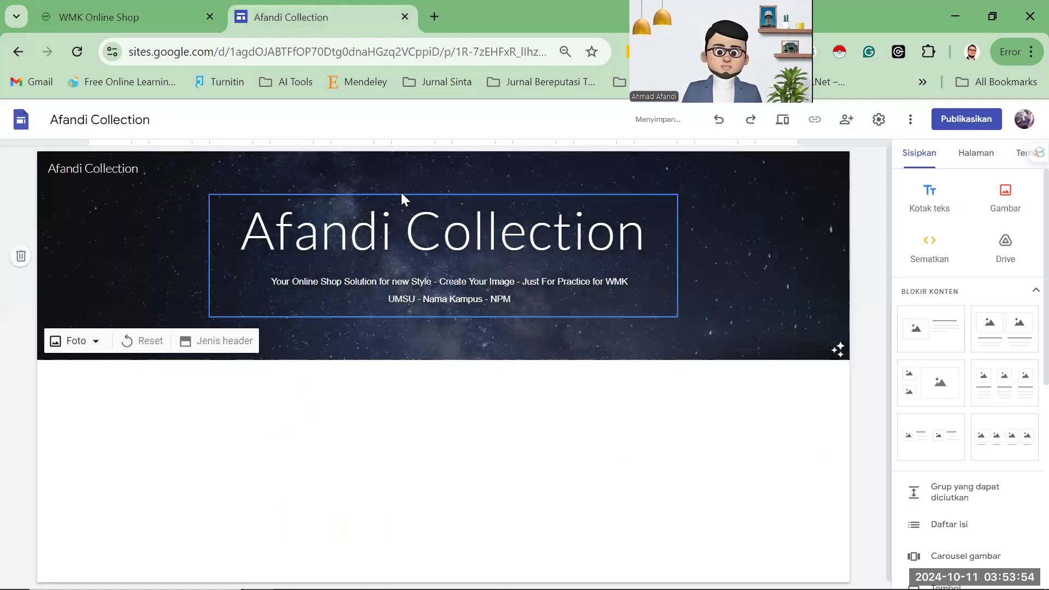
Make the 'Afandi Collection' header title bold.
left_click(109, 20)
left_click(330, 21)
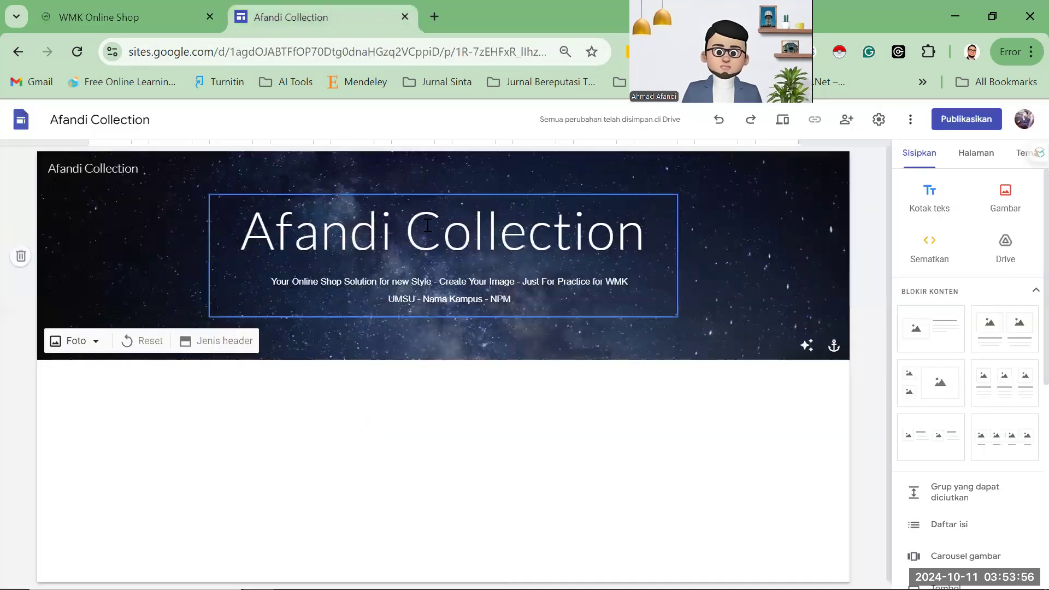
left_click(242, 238)
left_click_drag(242, 237, 649, 229)
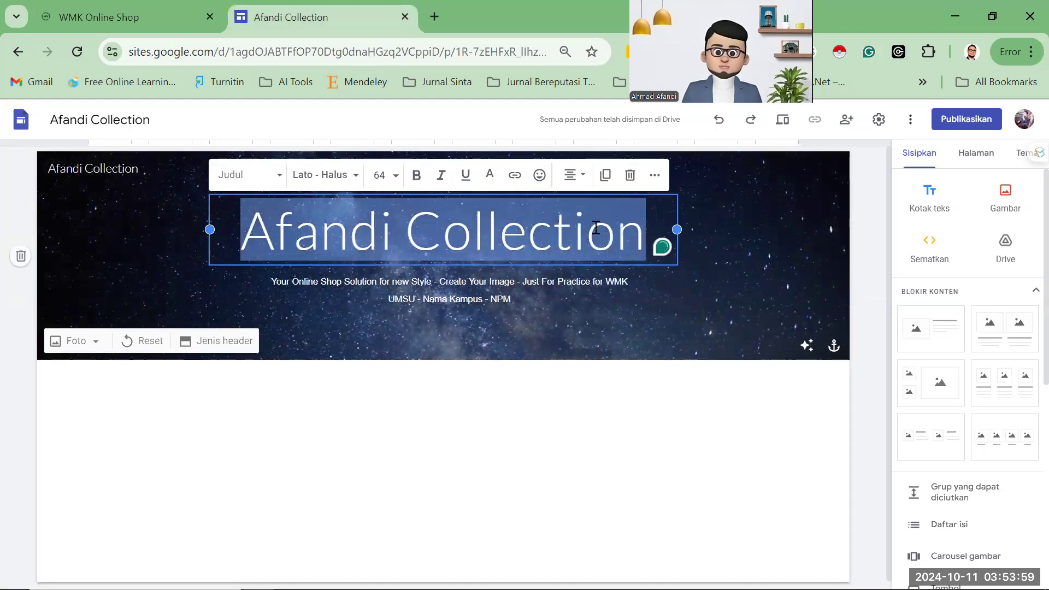
left_click(416, 175)
left_click(119, 22)
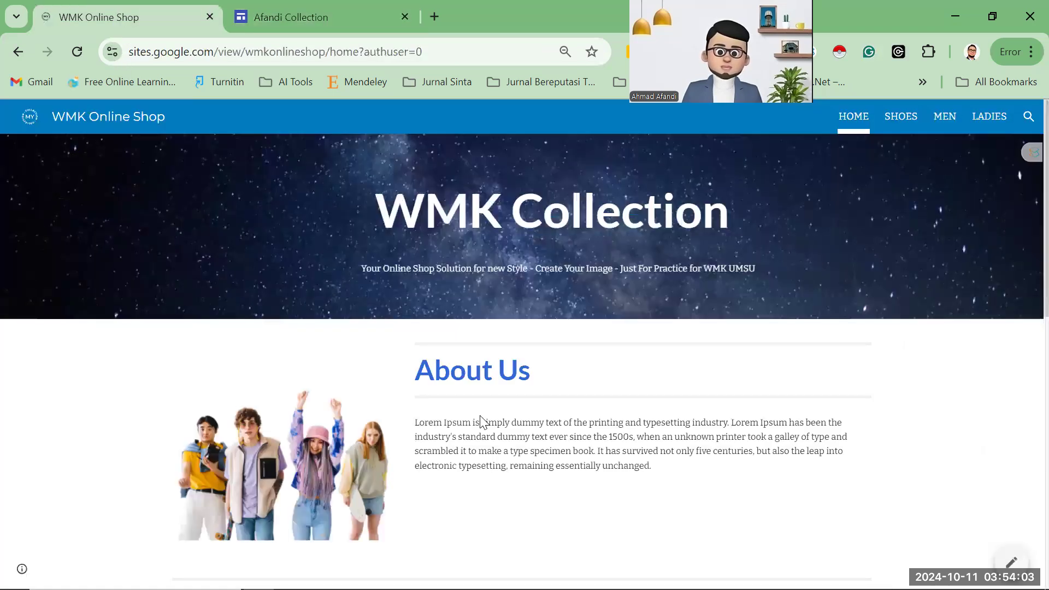
scroll(480, 421, "down", 2)
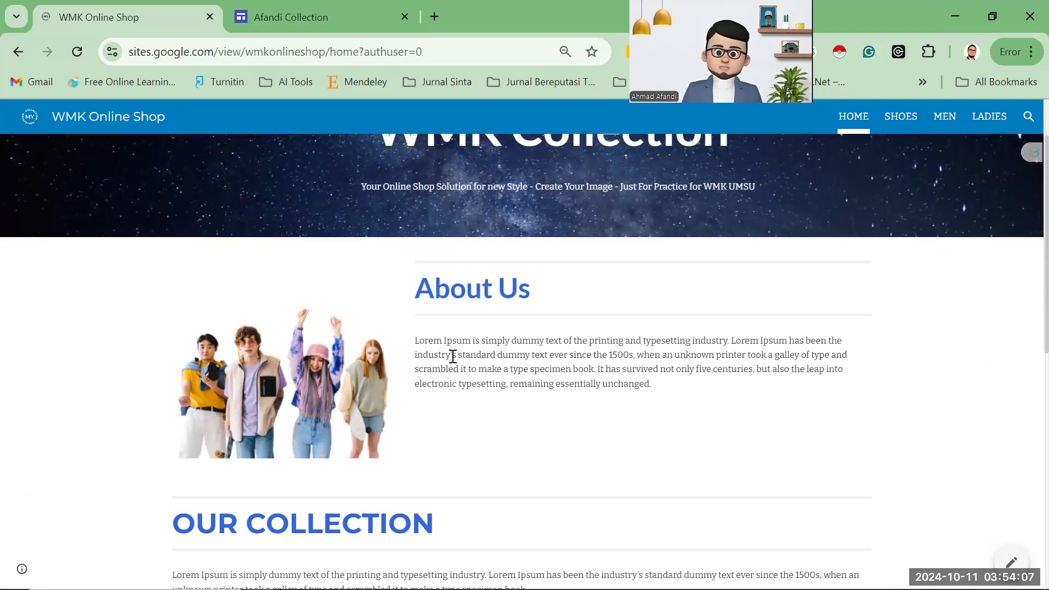
left_click(268, 27)
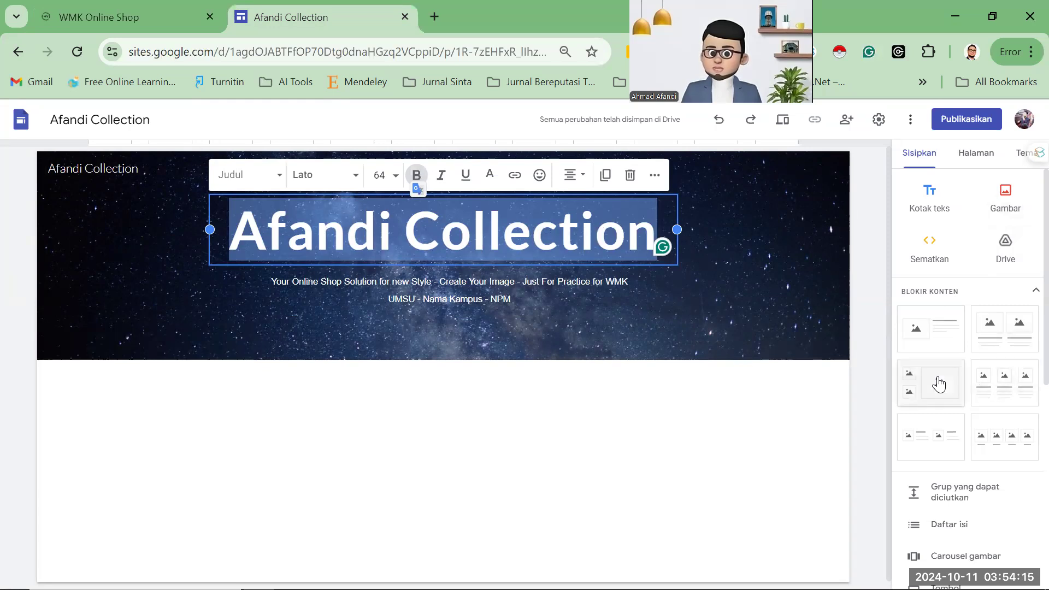
left_click(599, 421)
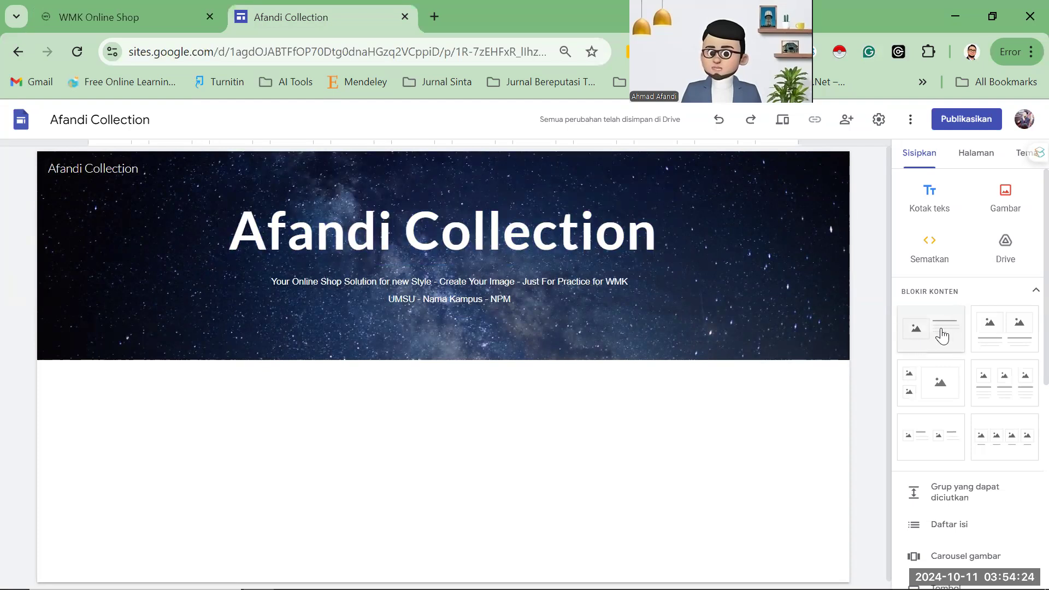
Add an image-and-text block below the header and paste the 'About Us' heading into it.
left_click_drag(935, 339, 377, 418)
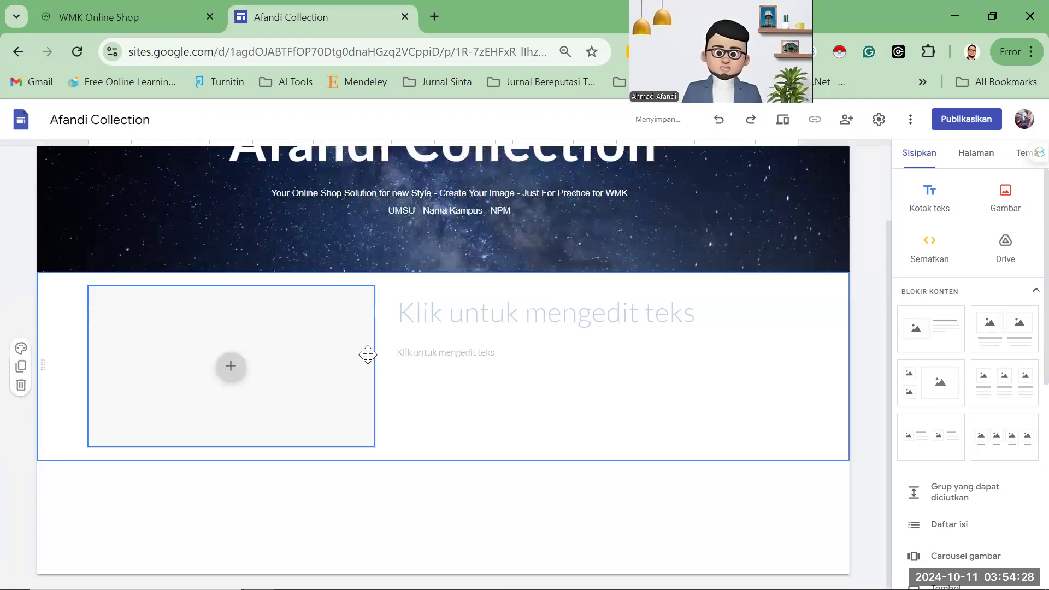
left_click(131, 18)
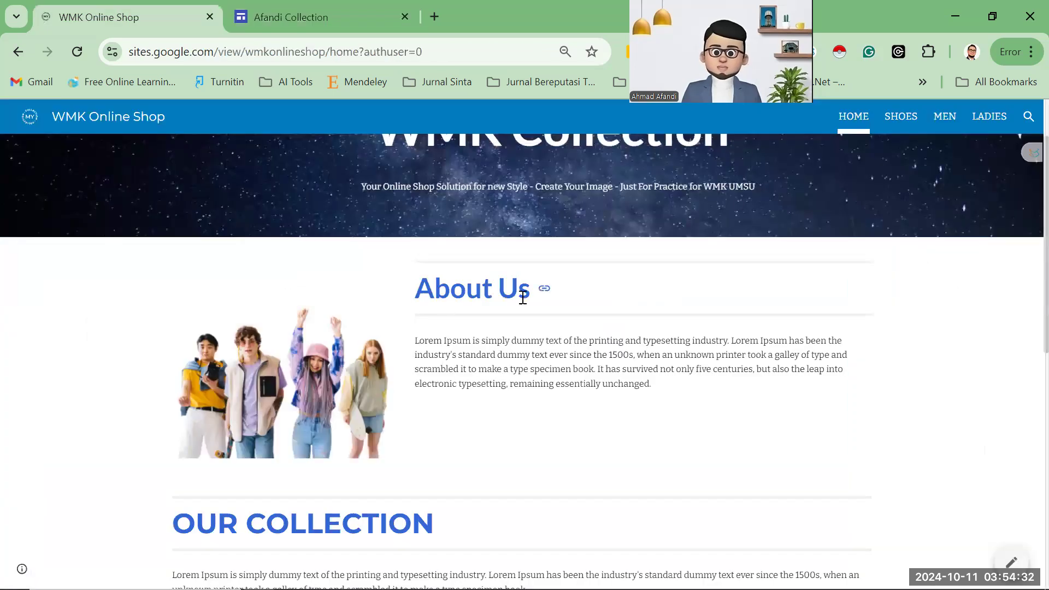
triple_click(496, 289)
key("ctrl+c")
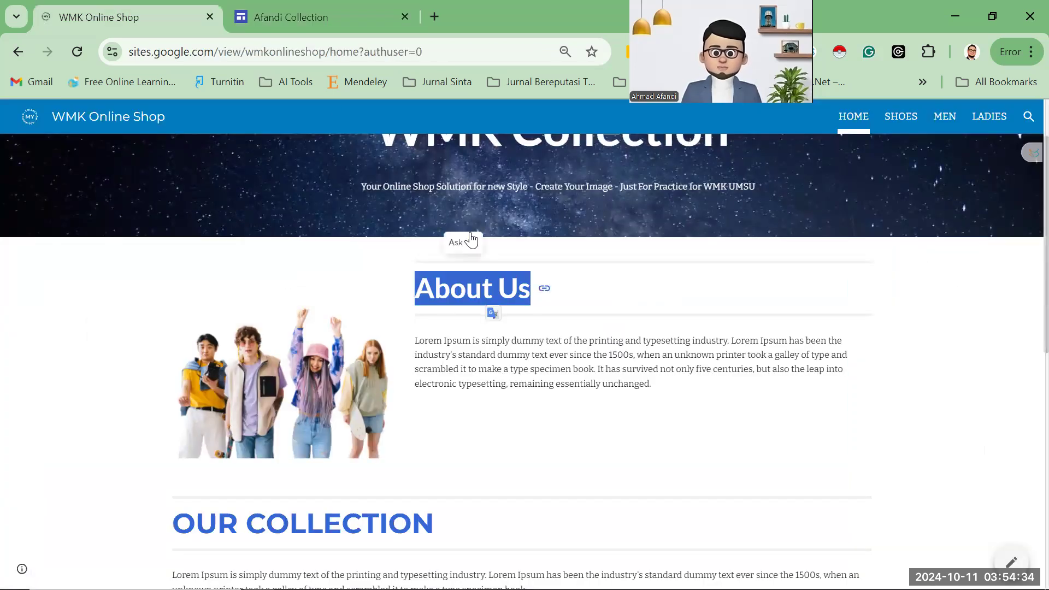
left_click(305, 18)
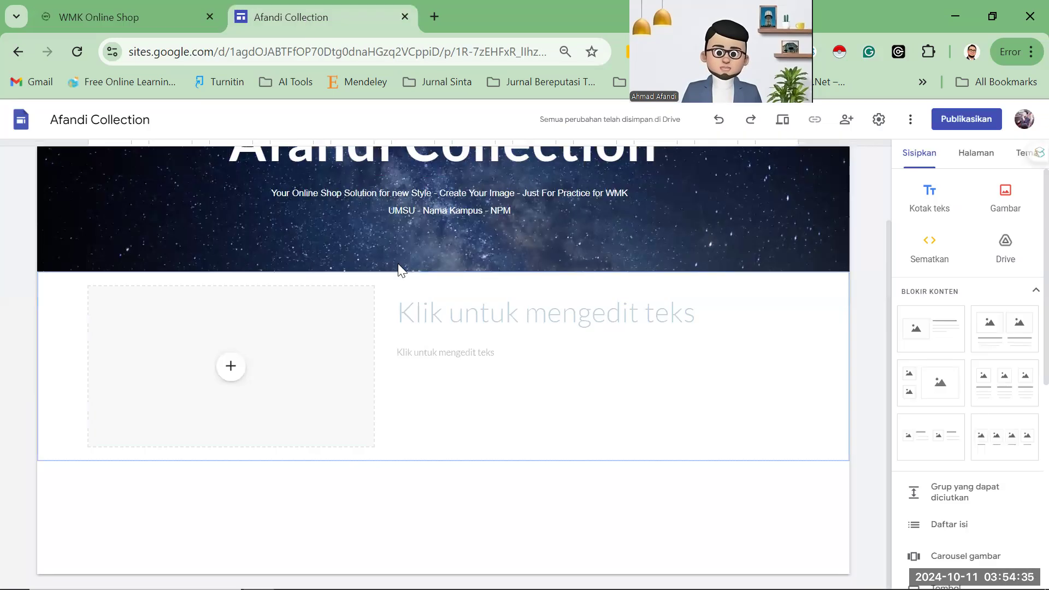
left_click(435, 315)
key("ctrl+v")
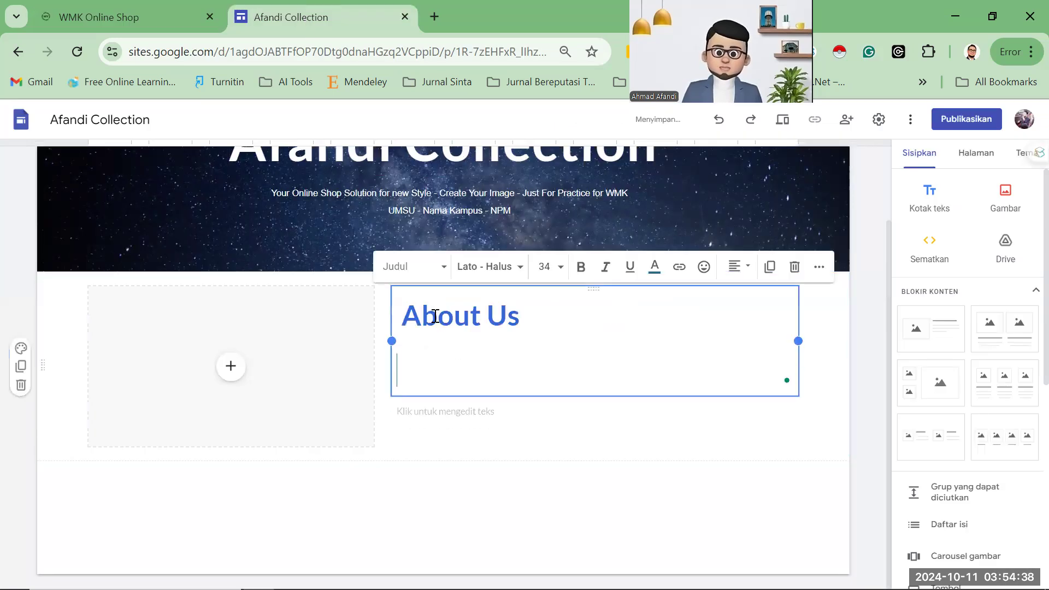
key("BackSpace")
Paste the WMK Lorem Ipsum paragraph as the section's body text.
key("ctrl+shift+Tab")
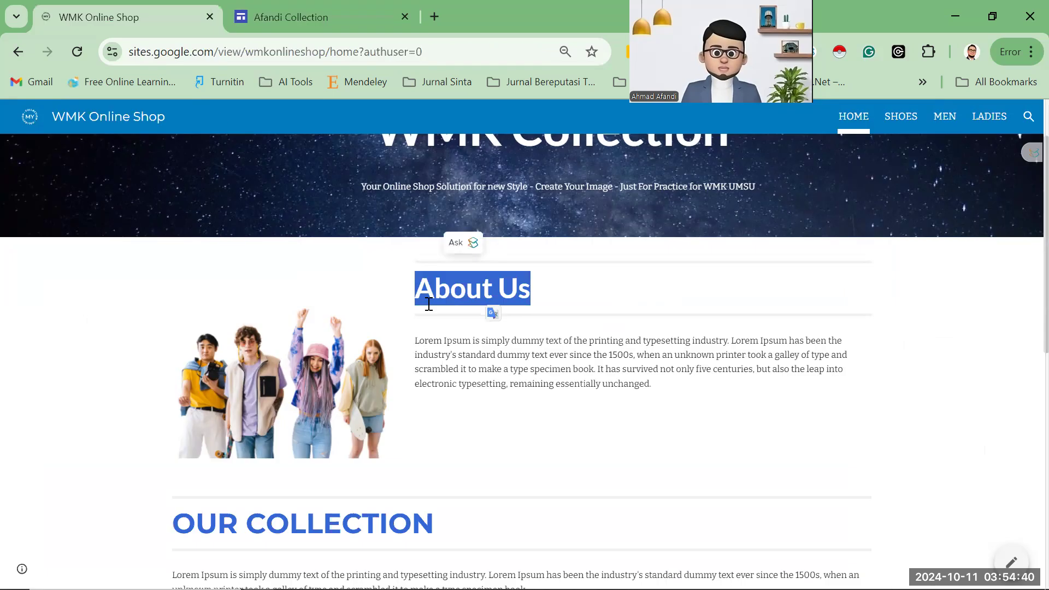
left_click(421, 342)
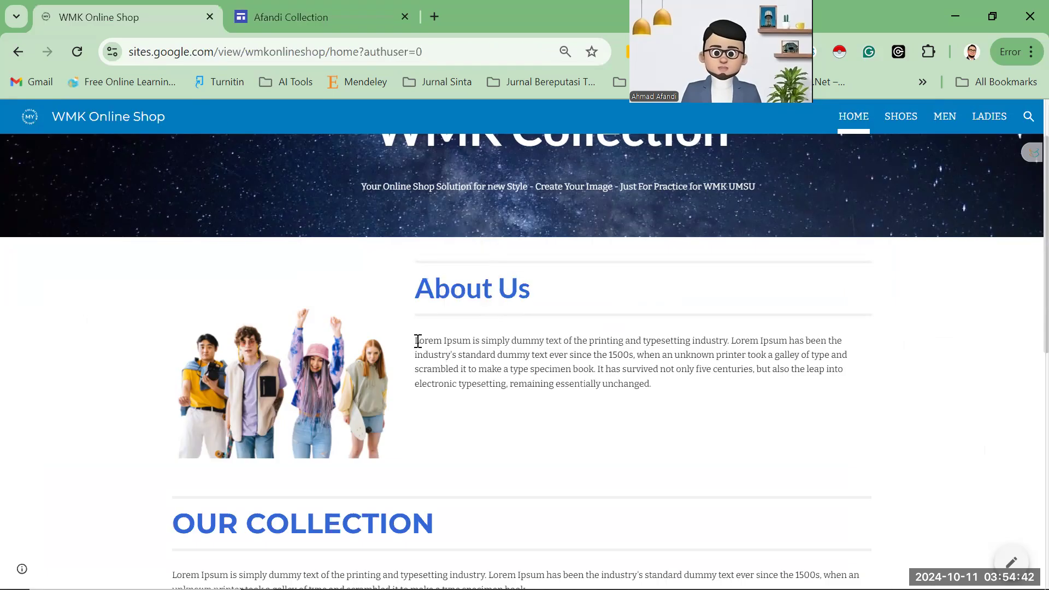
left_click(650, 384, "shift")
key("ctrl+c")
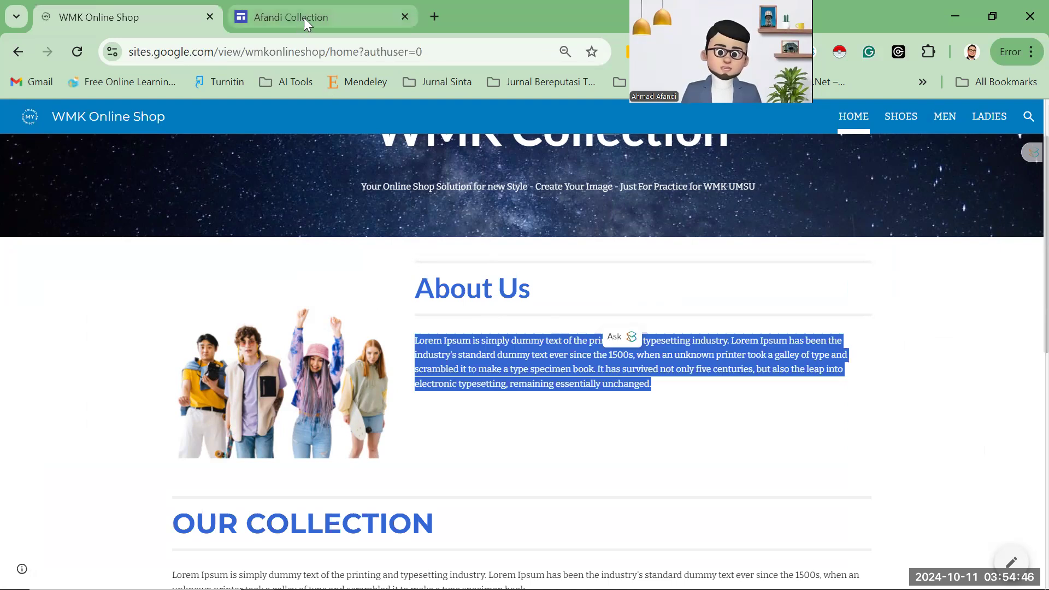
left_click(304, 17)
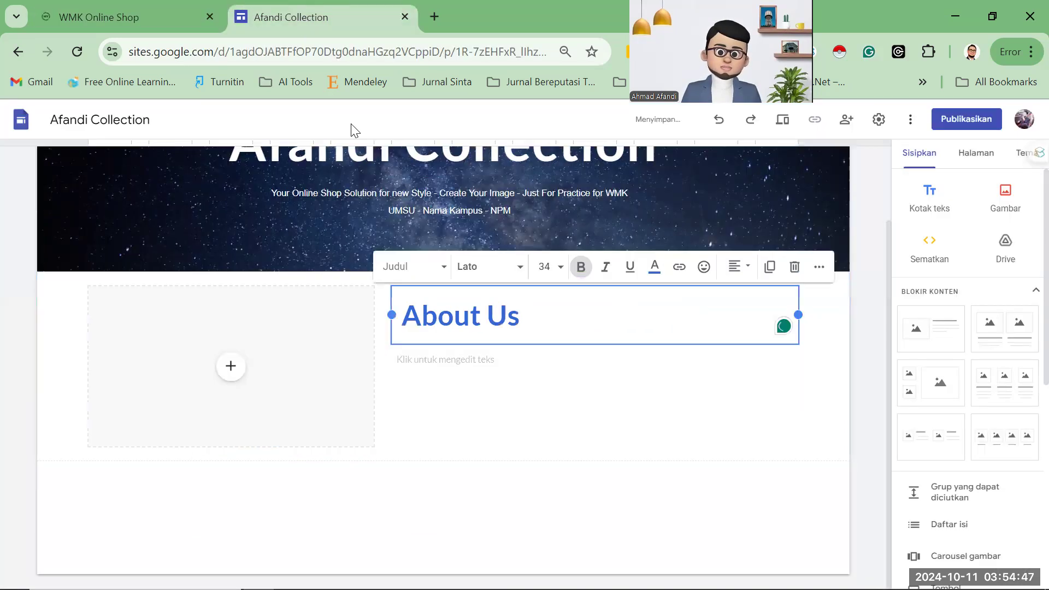
left_click(476, 362)
key("ctrl+v")
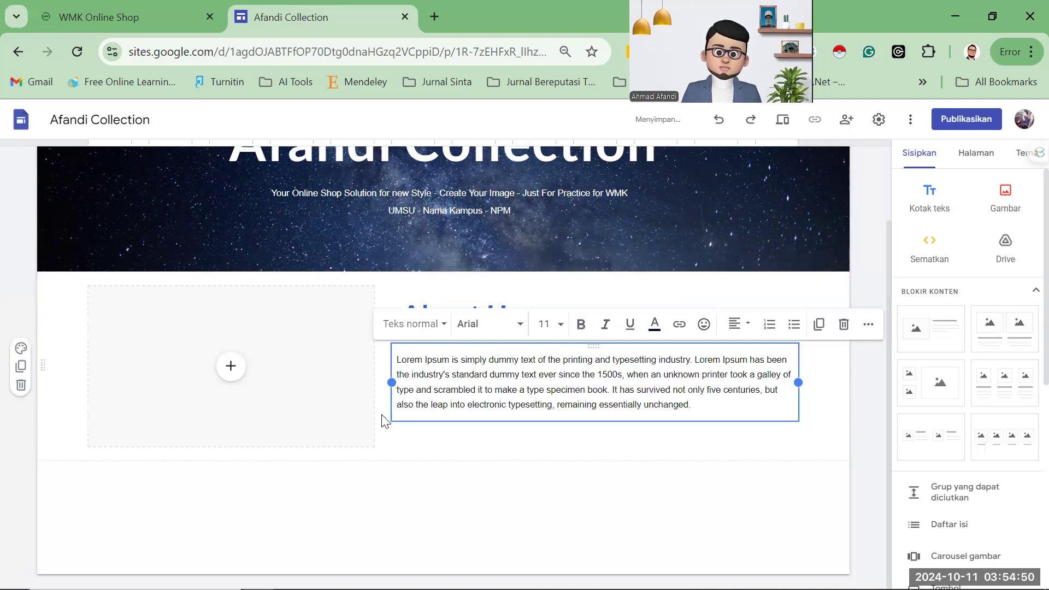
left_click(131, 16)
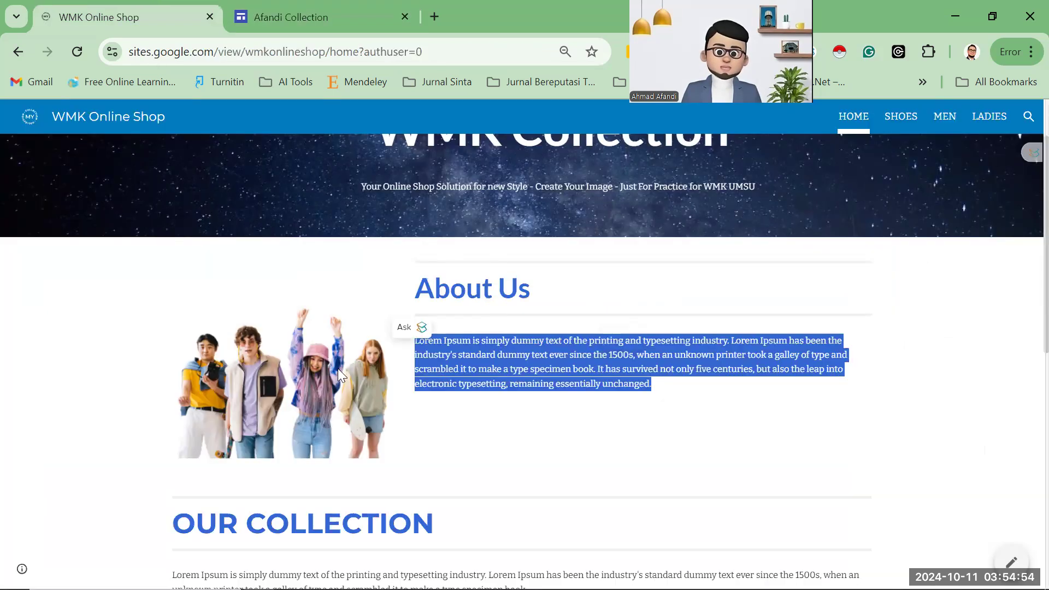
left_click(516, 524)
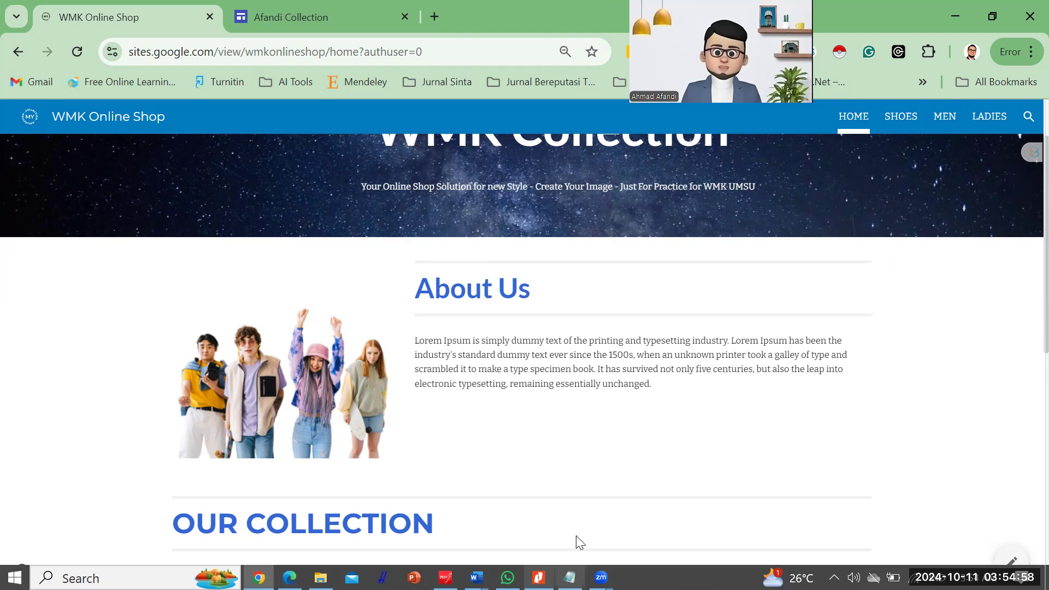
left_click(570, 577)
left_click(726, 268)
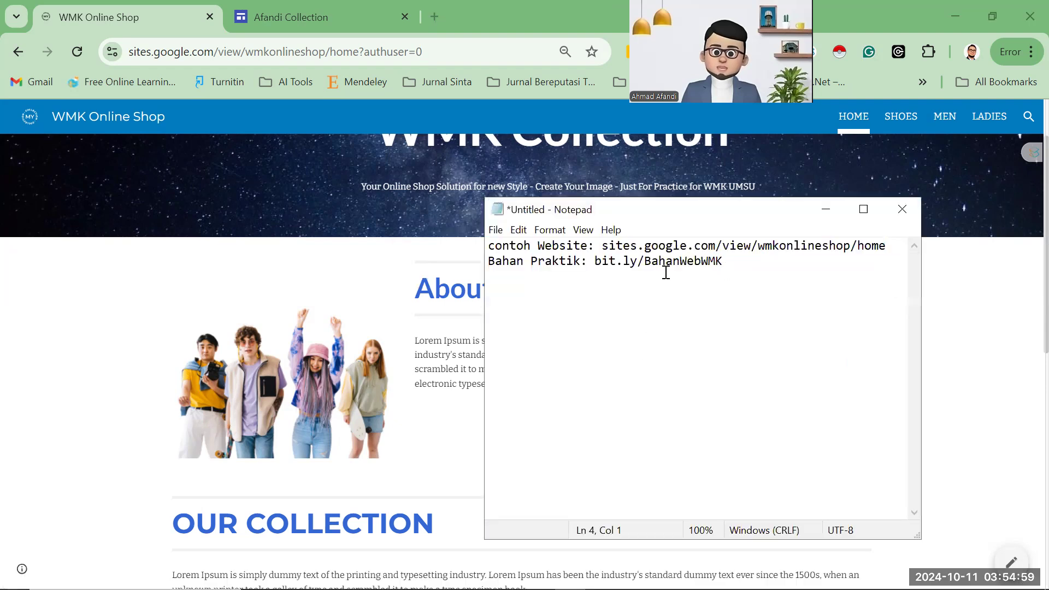
left_click(595, 265, "shift")
key("ctrl+c")
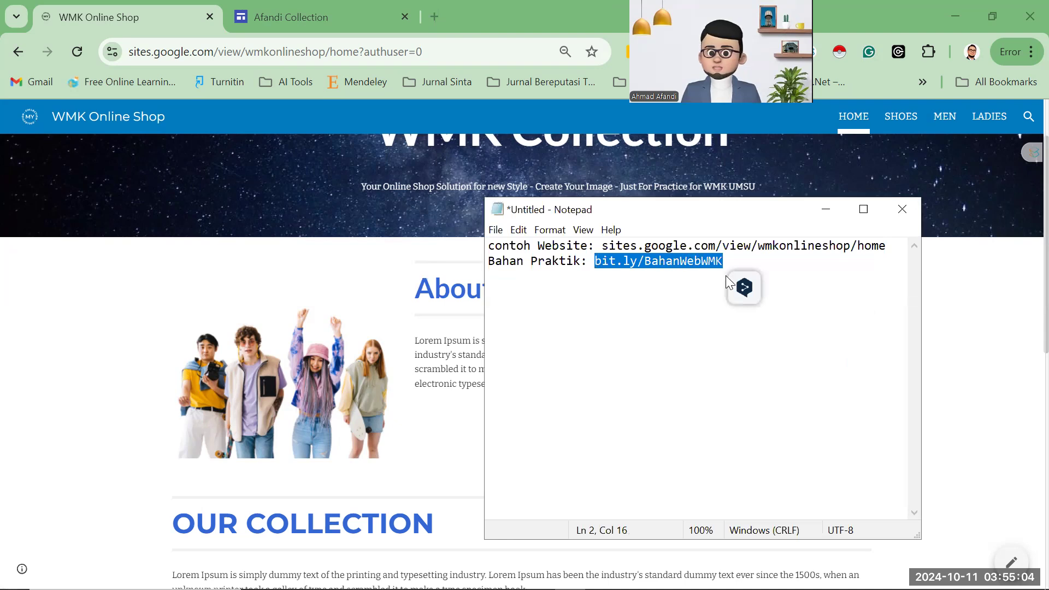
left_click(435, 17)
key("ctrl+v")
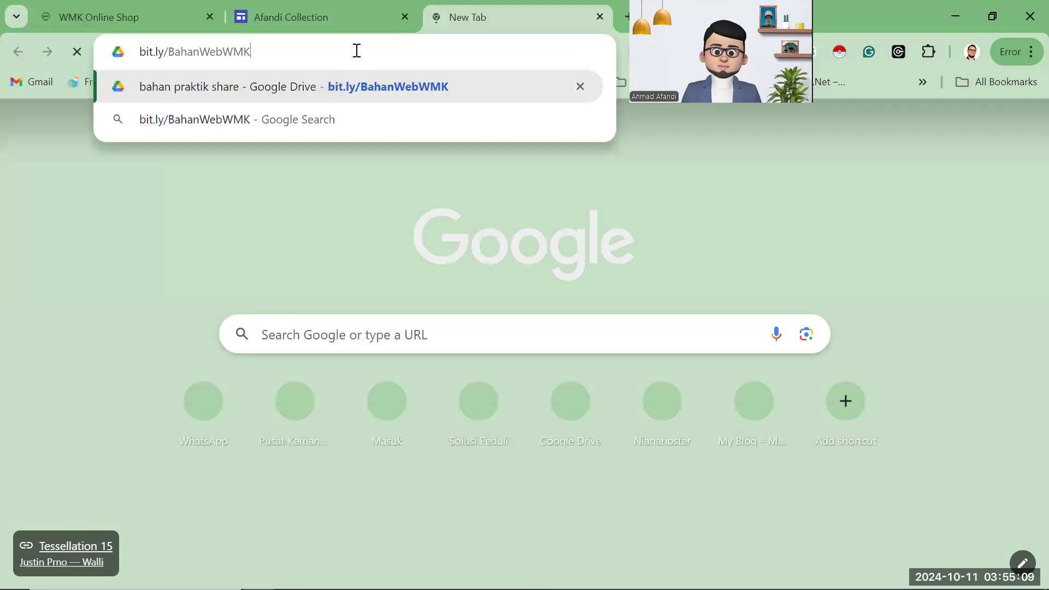
key("Return")
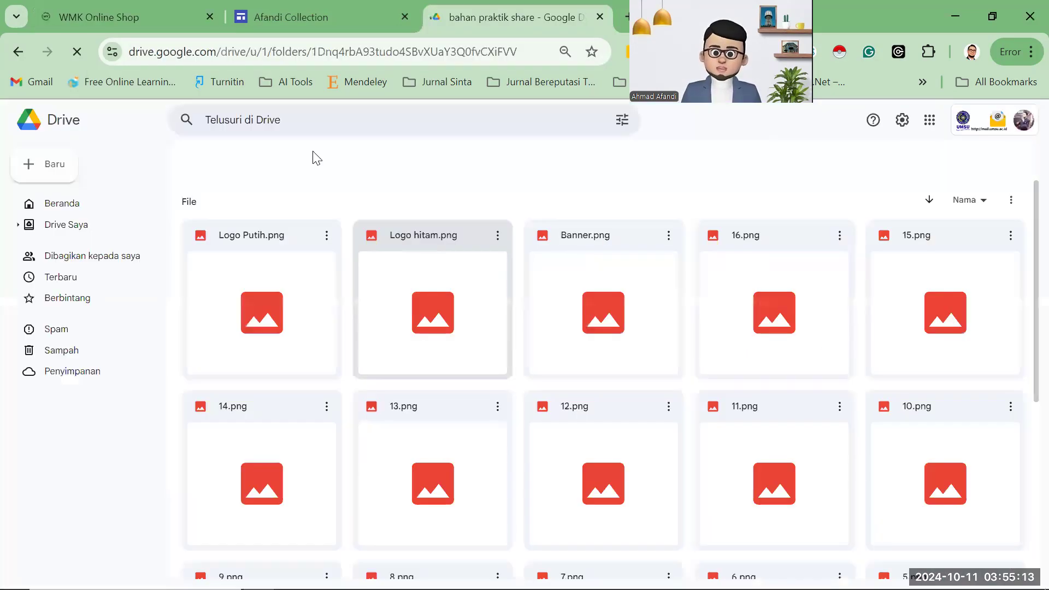
left_click(140, 23)
scroll(410, 344, "down", 10)
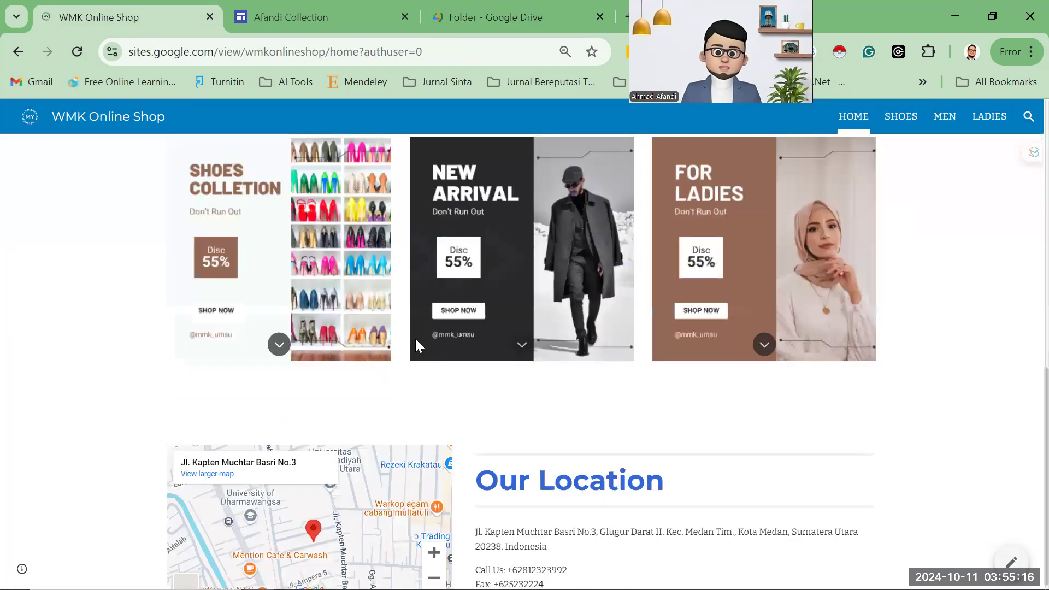
scroll(492, 388, "up", 10)
scroll(432, 271, "down", 4)
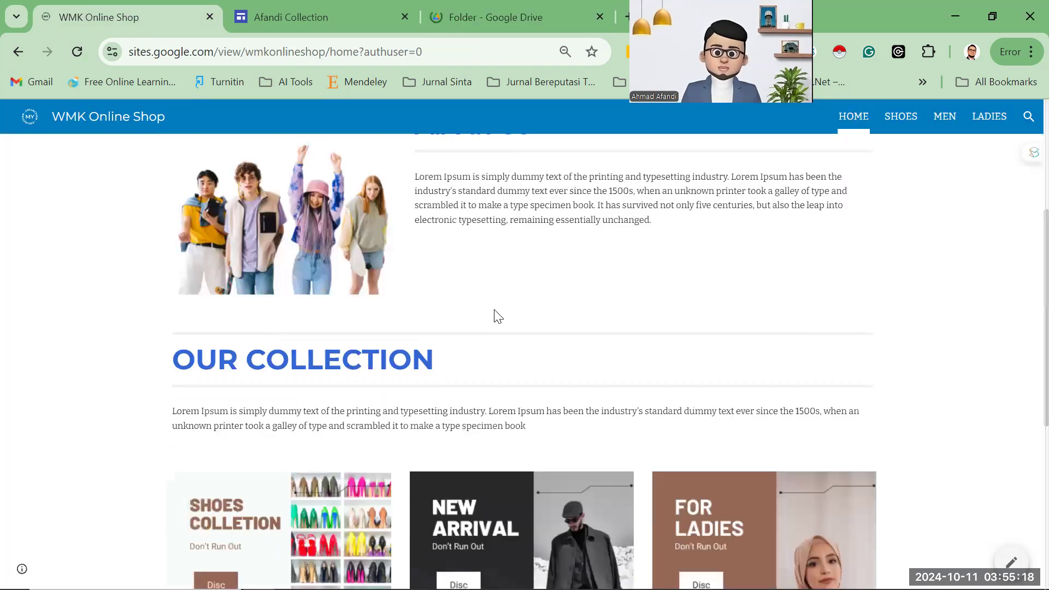
left_click(460, 21)
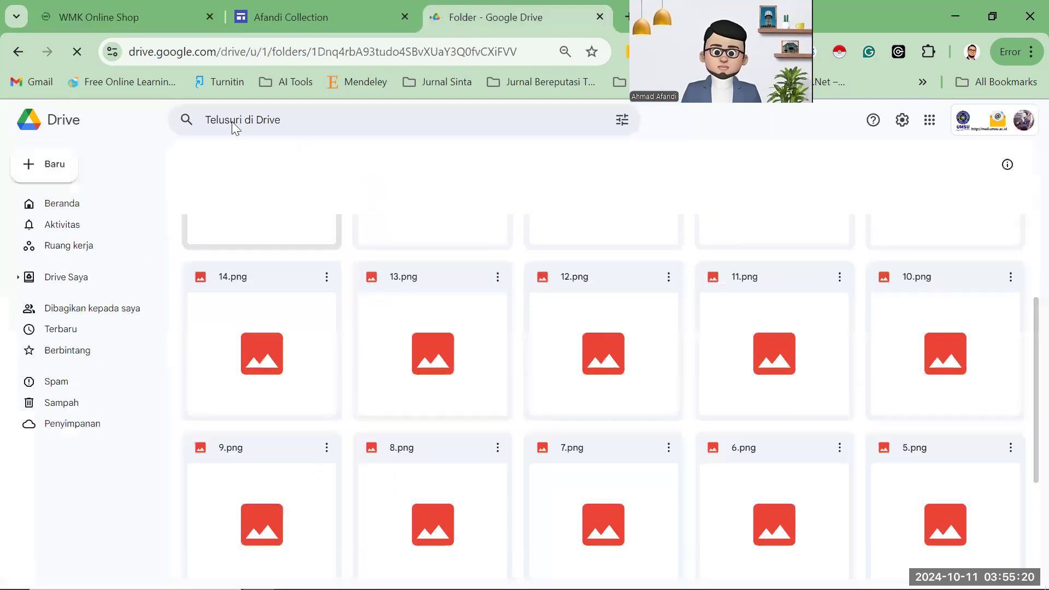
left_click(164, 21)
scroll(355, 354, "up", 1)
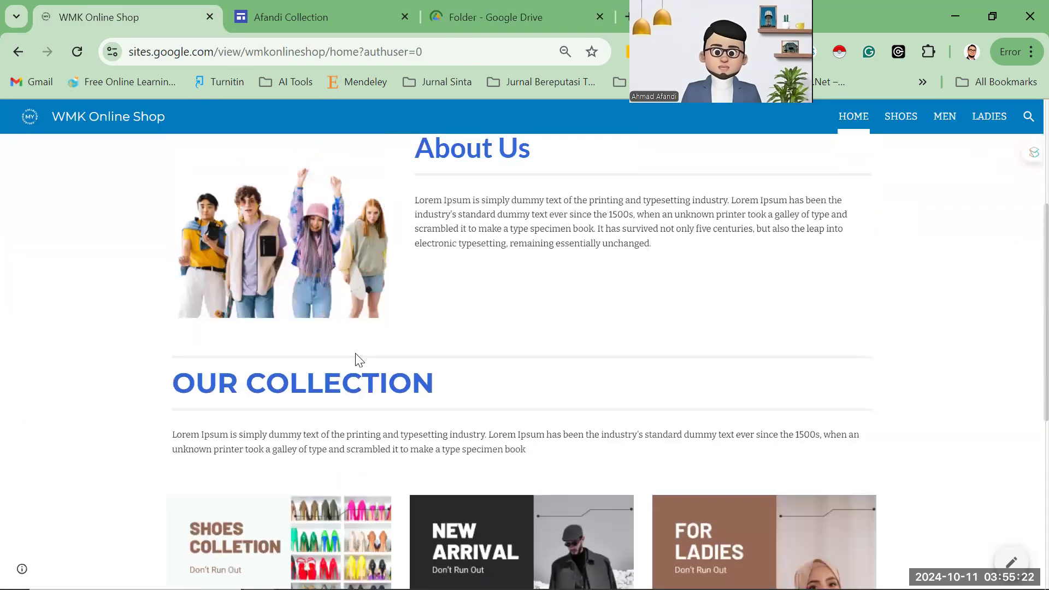
scroll(382, 386, "up", 4)
left_click(486, 23)
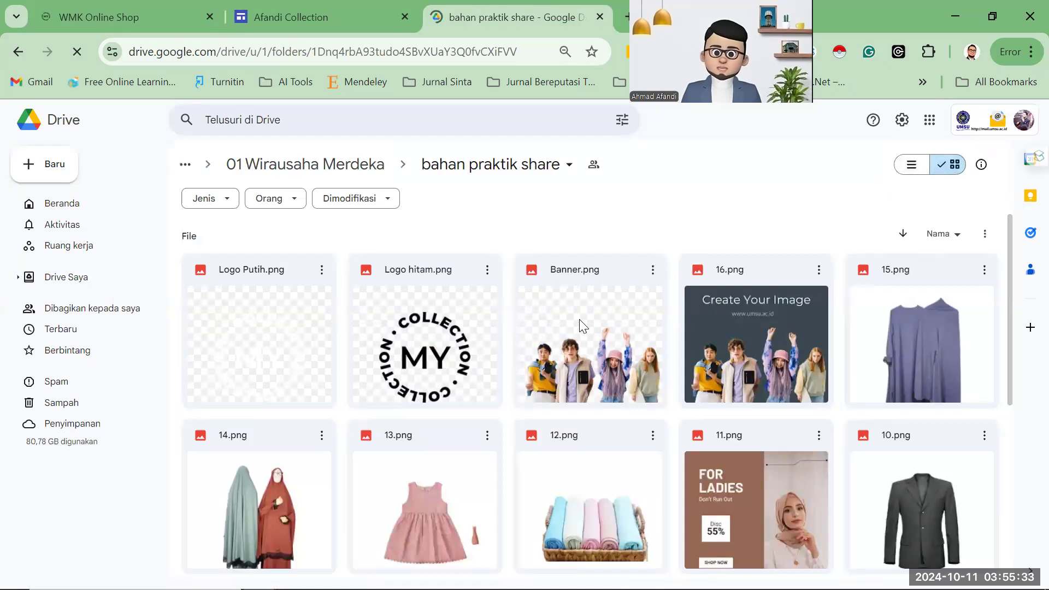
Download Banner.png from the 'bahan praktik share' Drive folder, then return to the Afandi Collection editor.
left_click(653, 270)
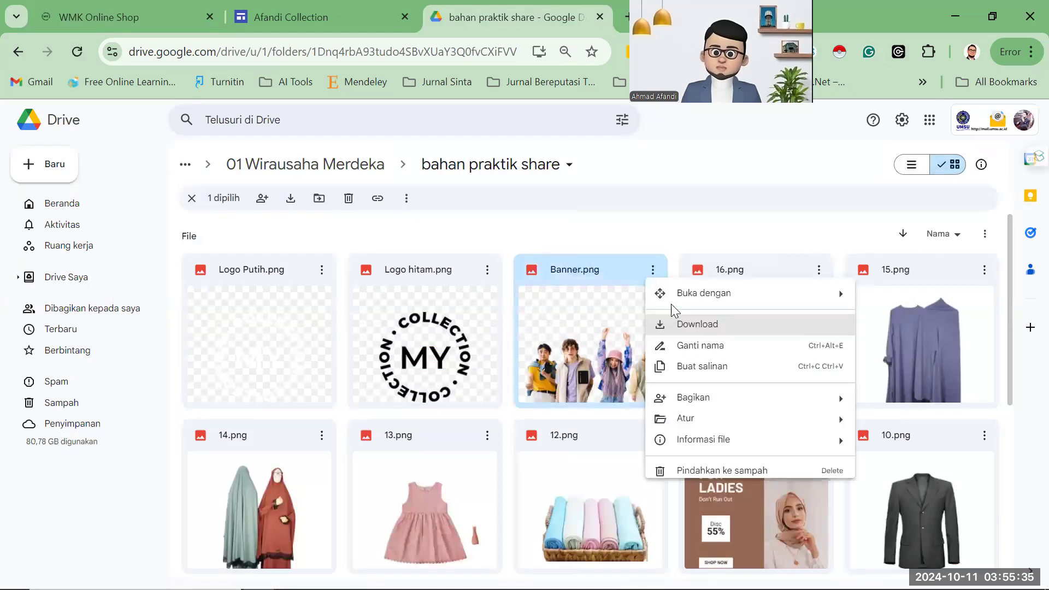
left_click(652, 270)
left_click(652, 271)
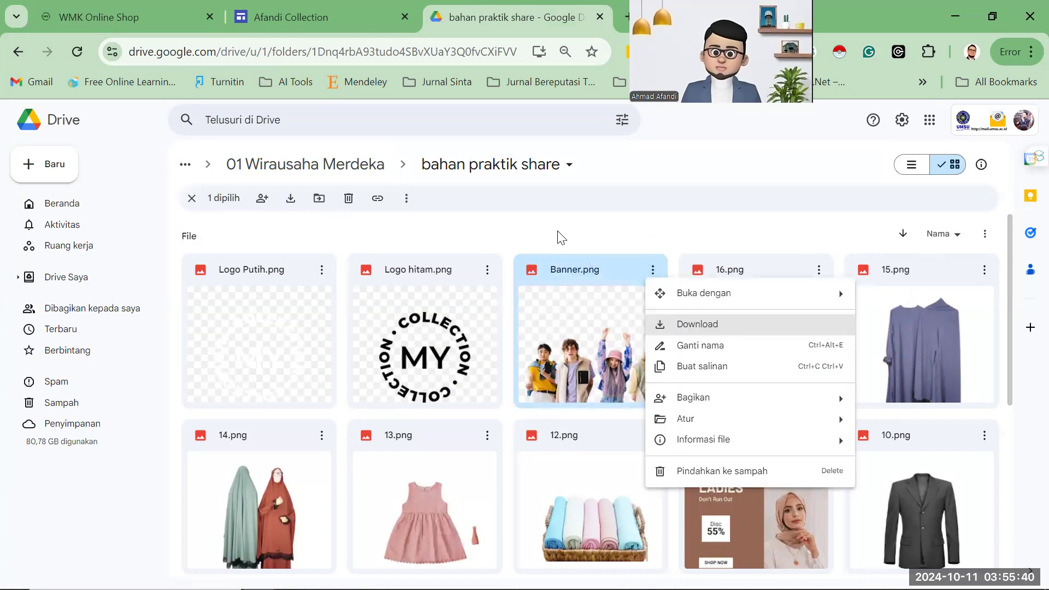
left_click(133, 12)
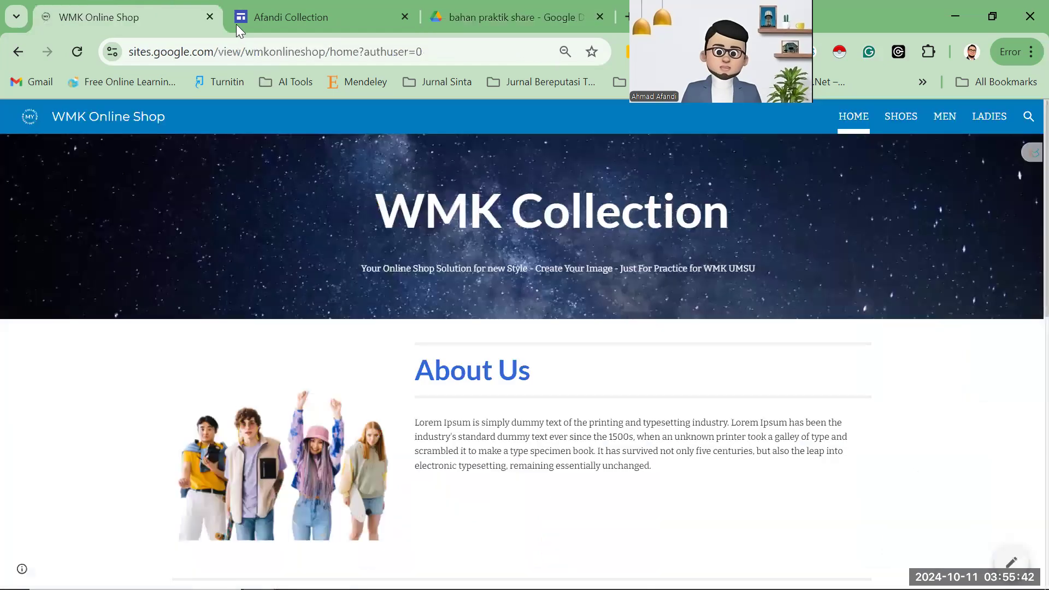
left_click(240, 21)
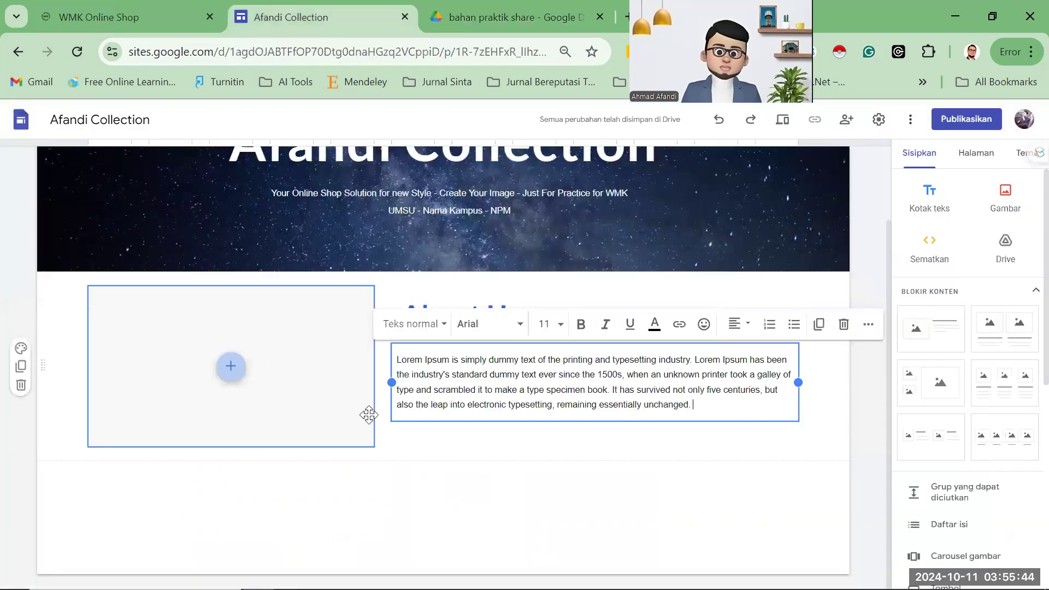
Upload the Banner image from Downloads into the empty placeholder beside the About Us text.
left_click(330, 395)
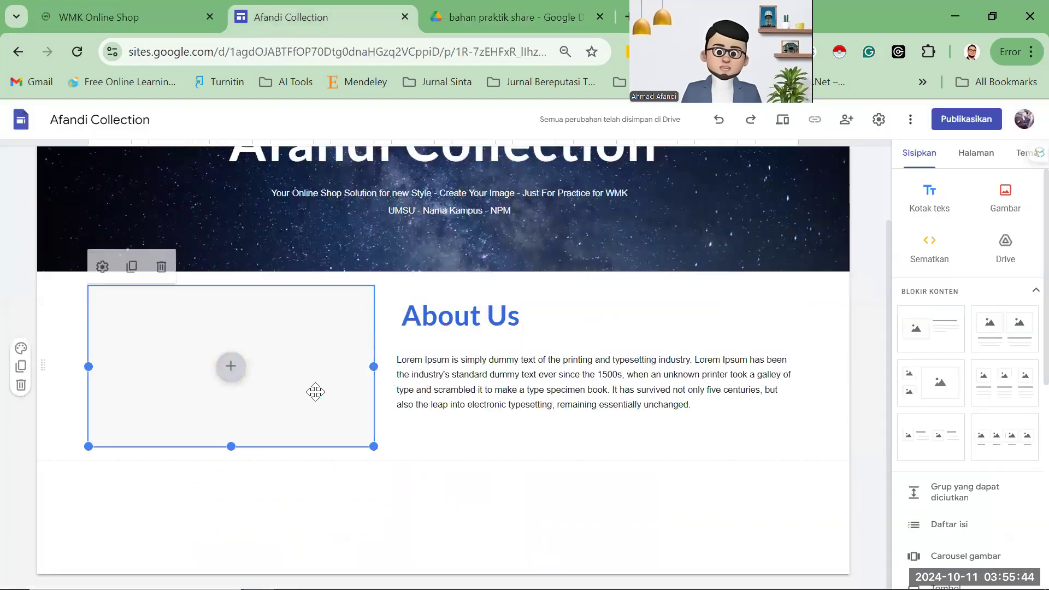
left_click(232, 374)
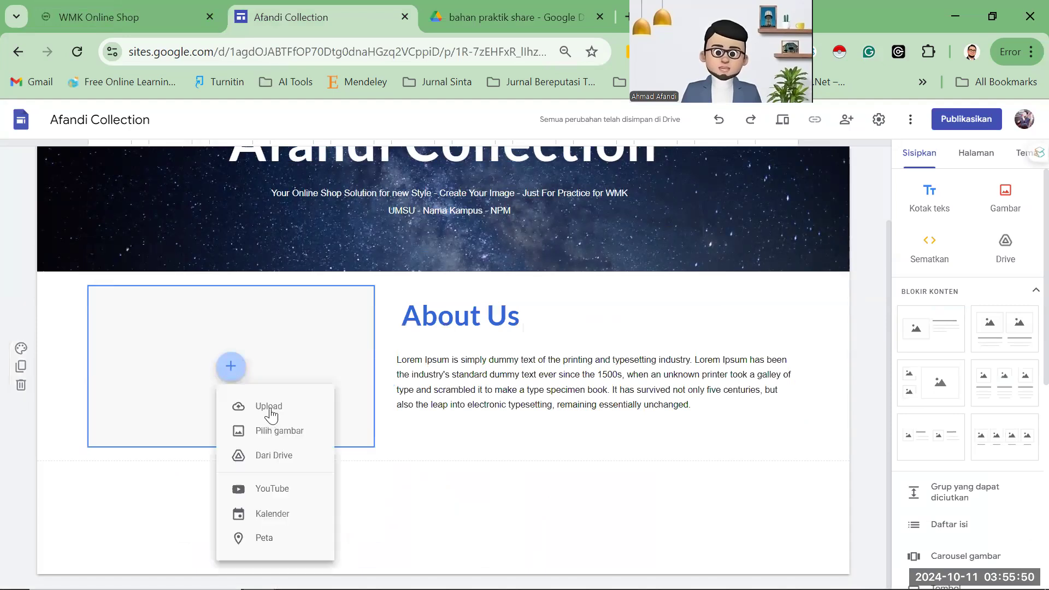
left_click(268, 407)
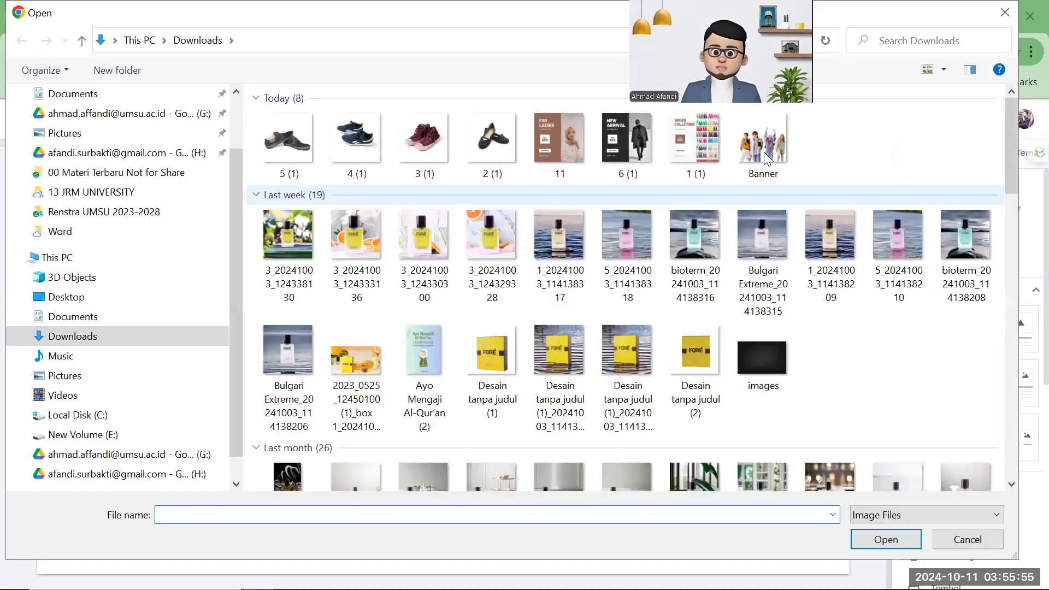
left_click(763, 145)
left_click(885, 539)
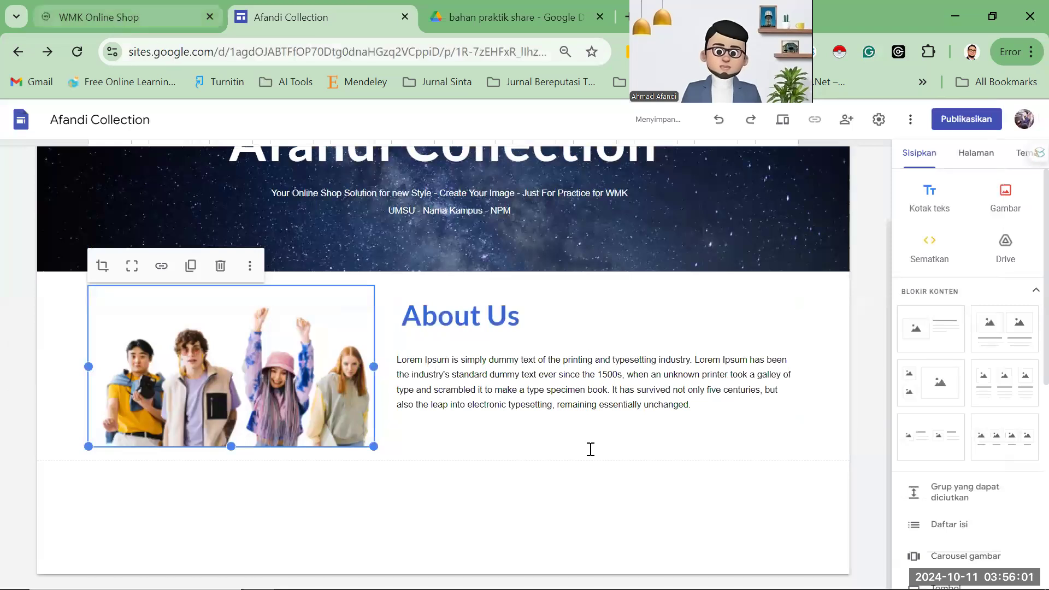
Add a text box below About Us reading 'Our Collection'.
scroll(335, 316, "down", 2)
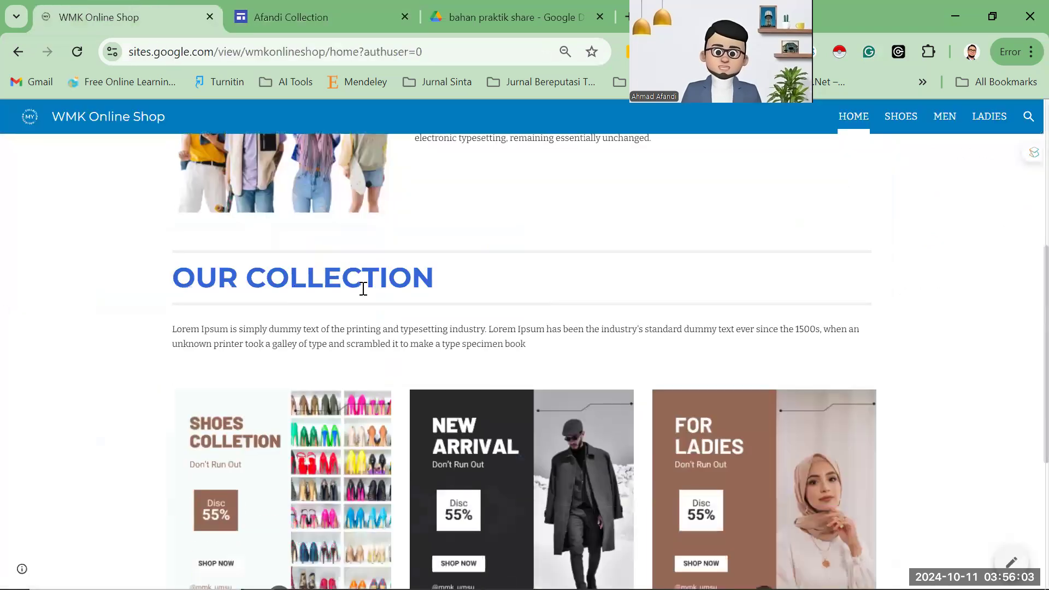
left_click(281, 19)
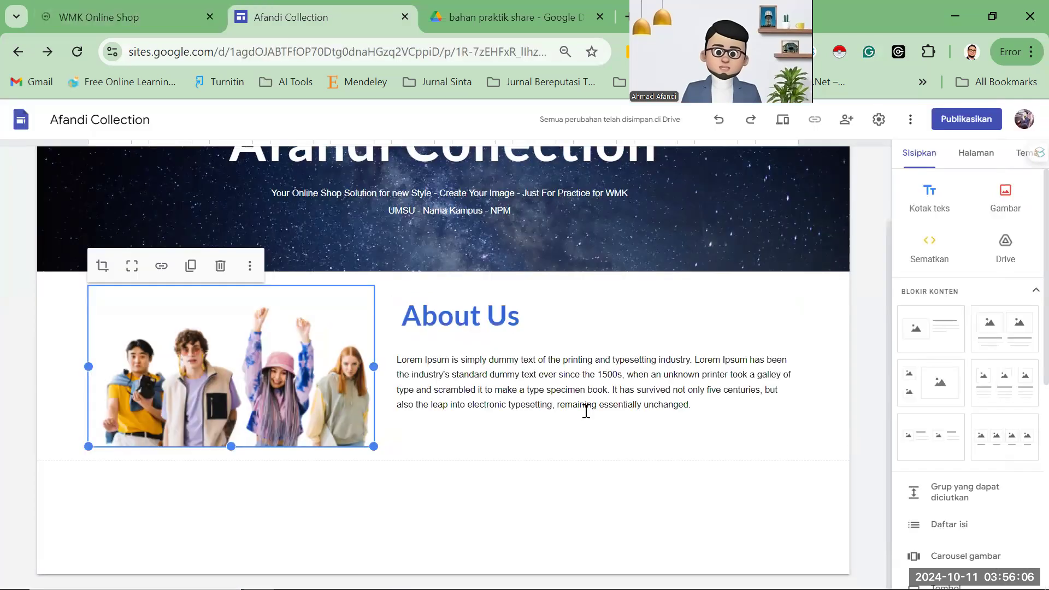
left_click(1019, 370)
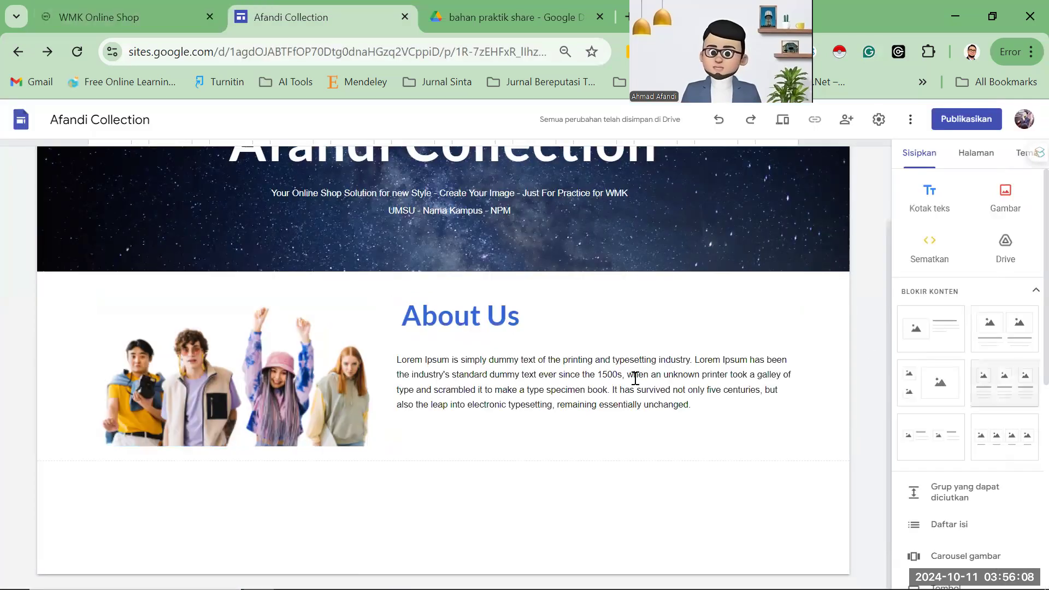
left_click(936, 202)
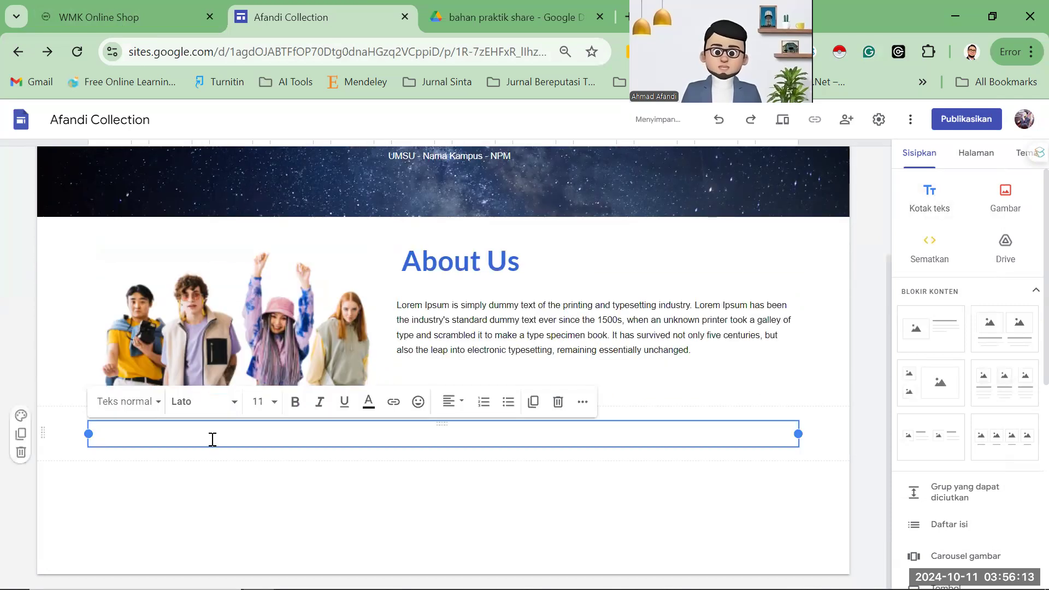
type("Our Col")
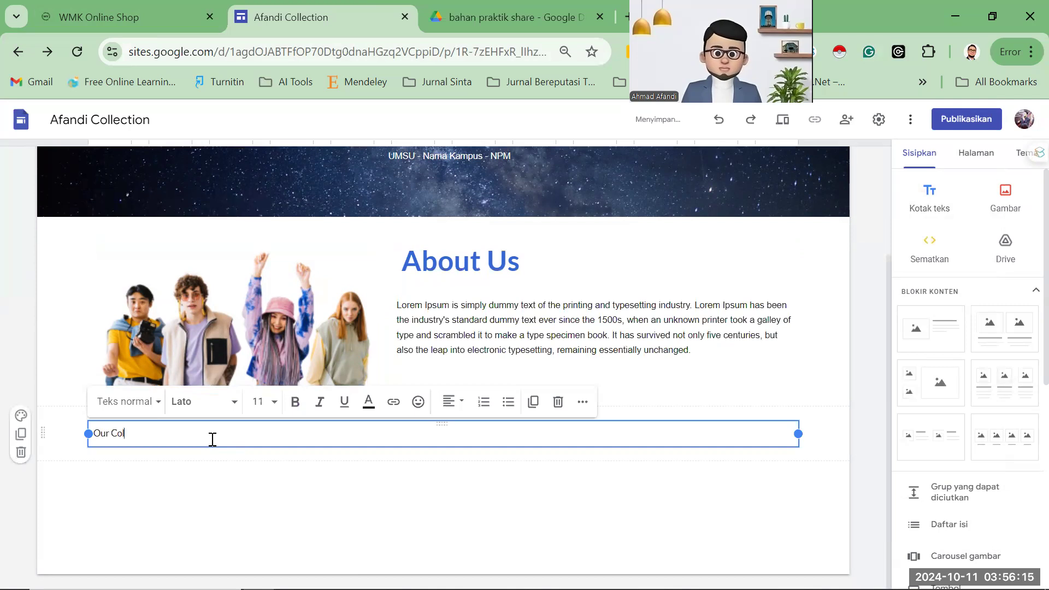
type("lection")
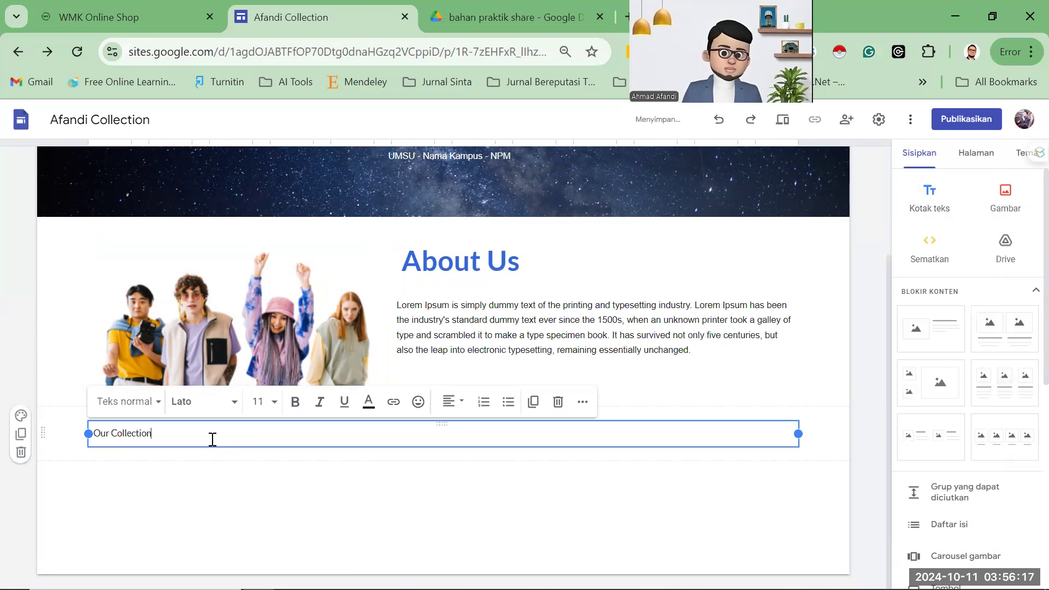
left_click(125, 12)
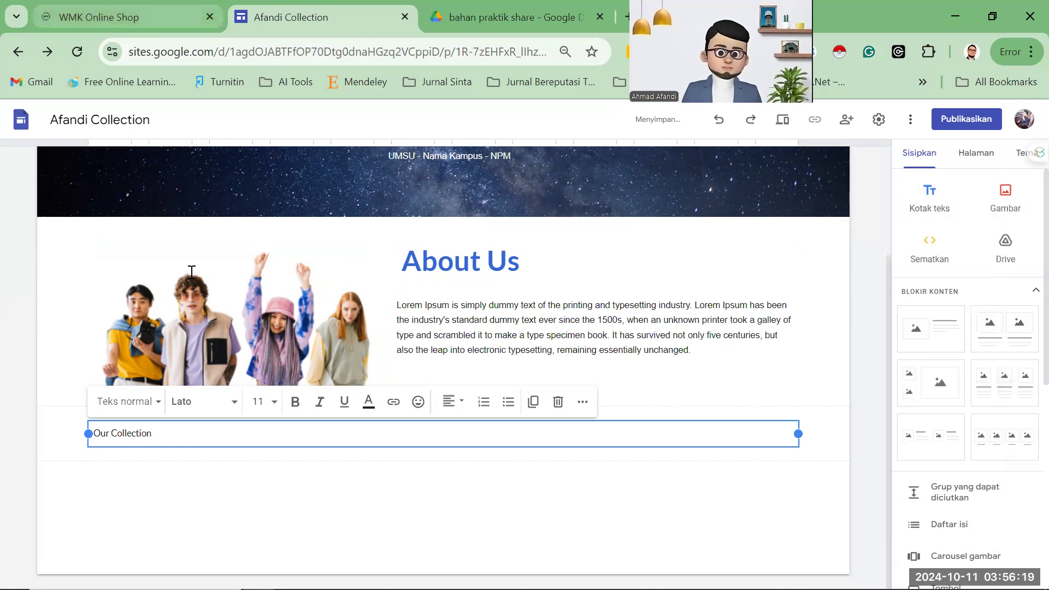
left_click(313, 16)
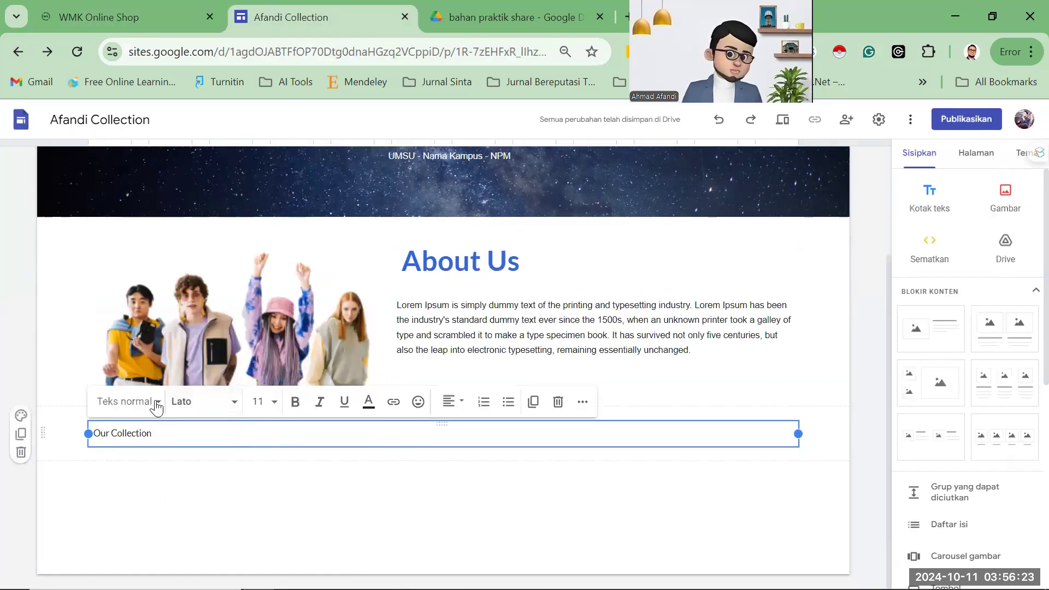
Style the Our Collection text as a bold Title heading.
left_click(156, 404)
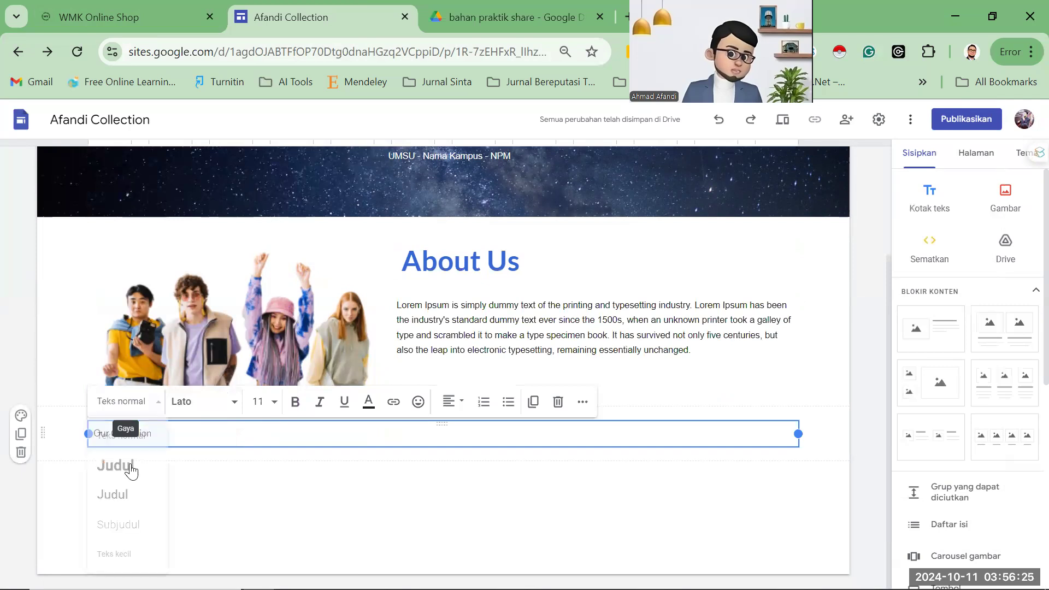
left_click(171, 494)
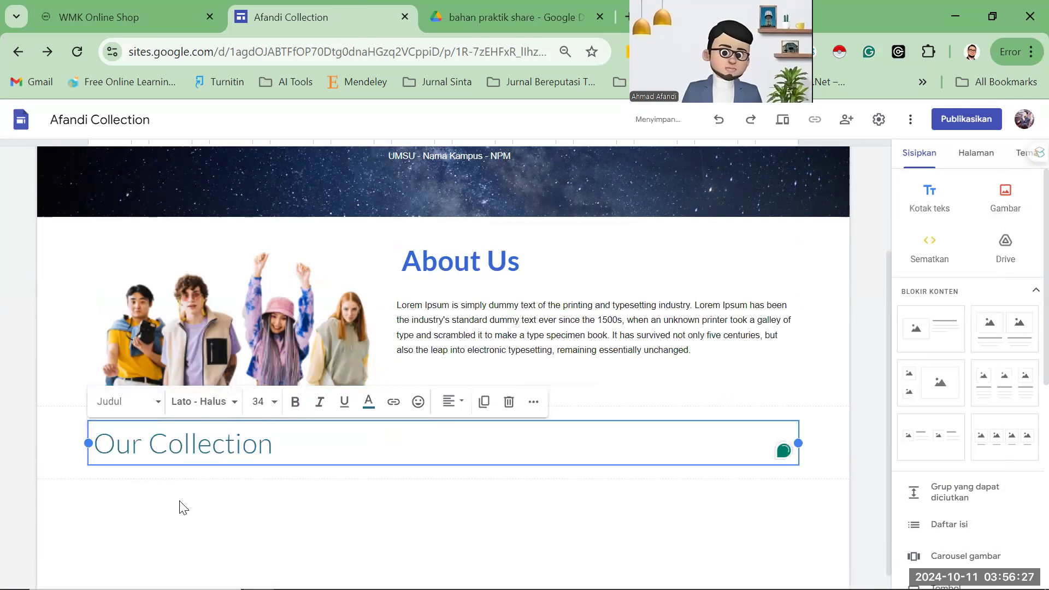
left_click(182, 507)
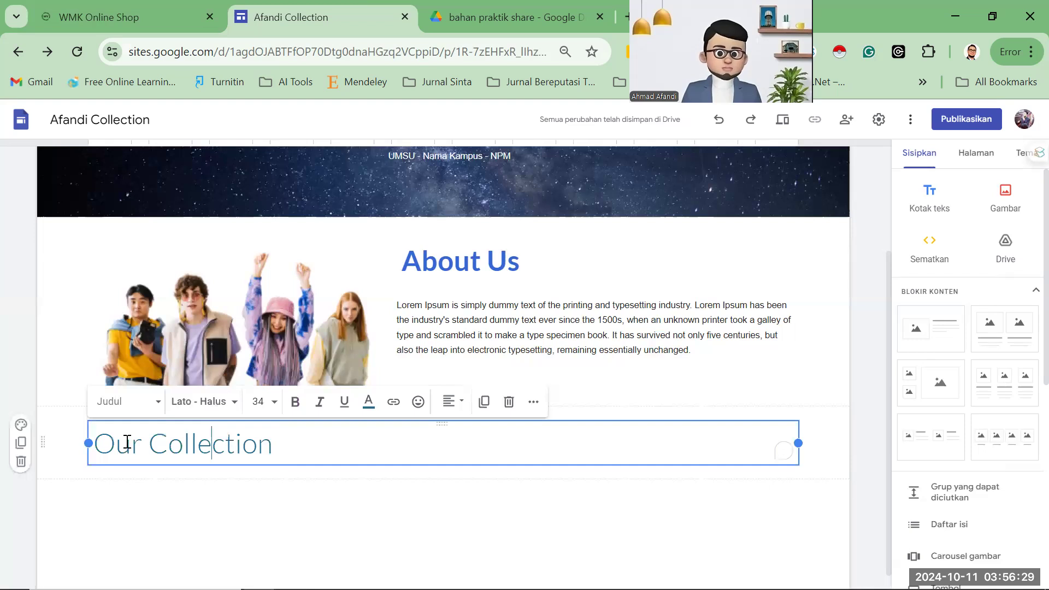
left_click_drag(127, 442, 108, 437)
key("ctrl+a")
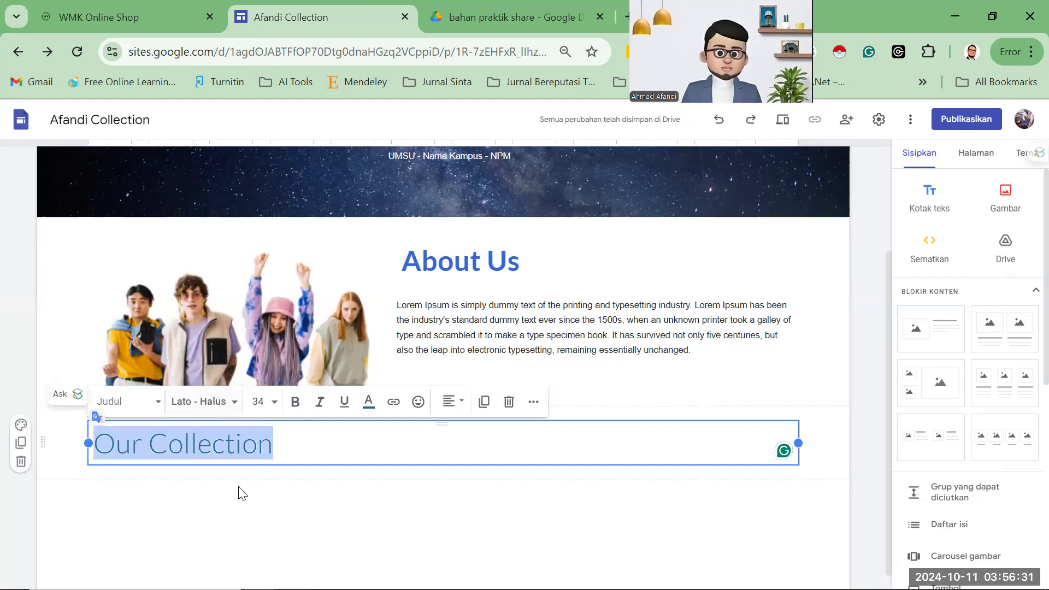
key("ctrl+b")
left_click(130, 23)
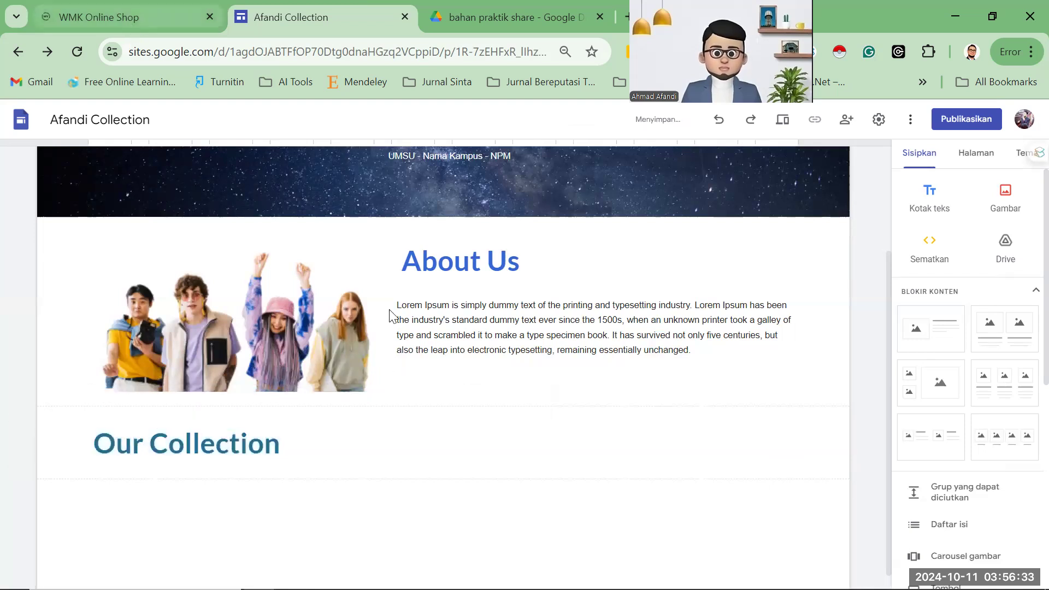
left_click(308, 20)
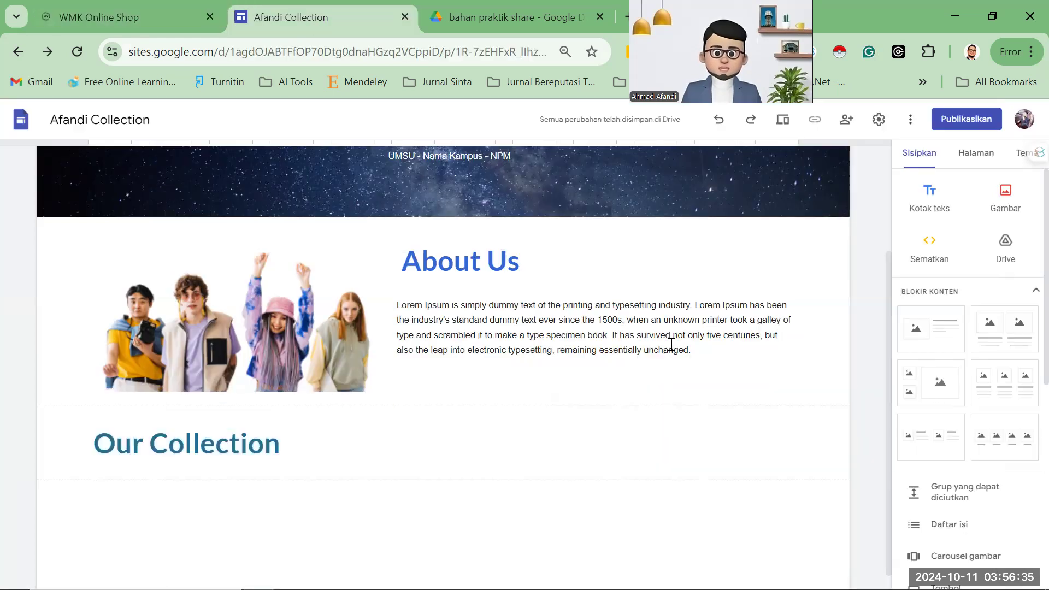
Insert a divider line below the Our Collection heading.
scroll(951, 470, "down", 2)
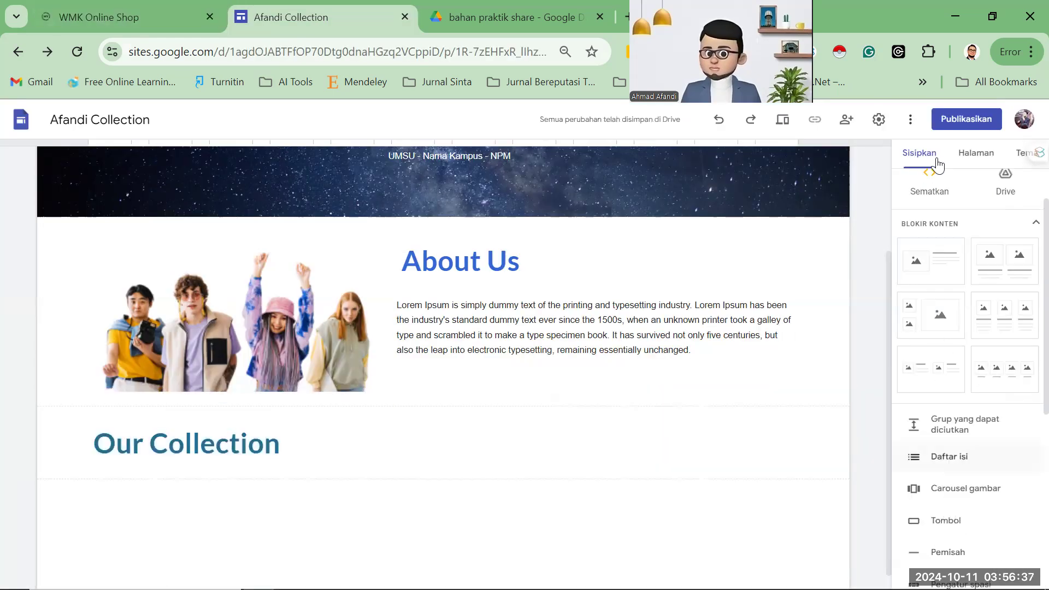
scroll(967, 469, "down", 2)
left_click(950, 462)
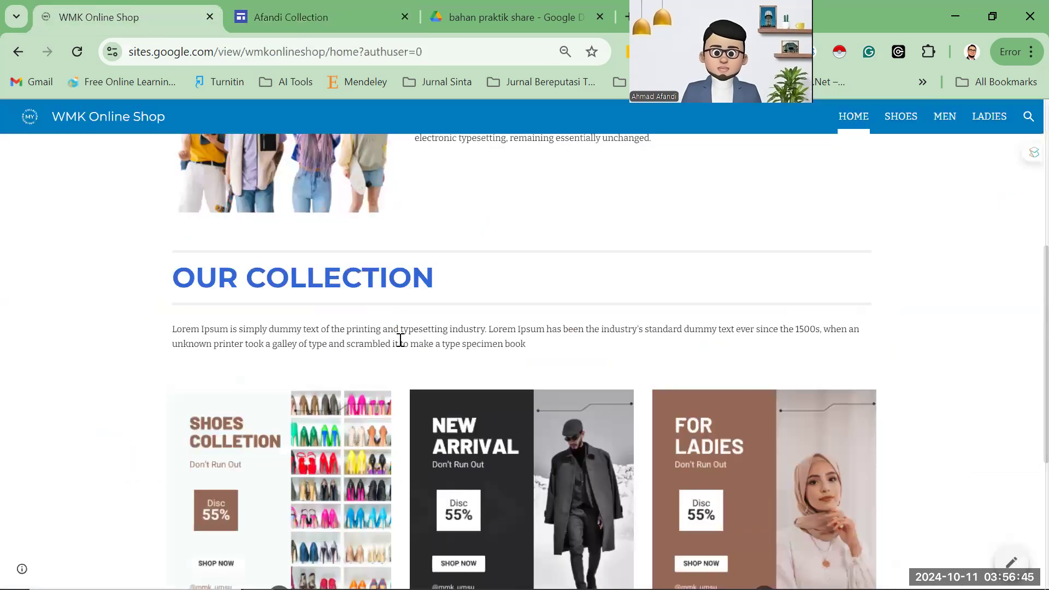
left_click(352, 22)
scroll(940, 219, "up", 3)
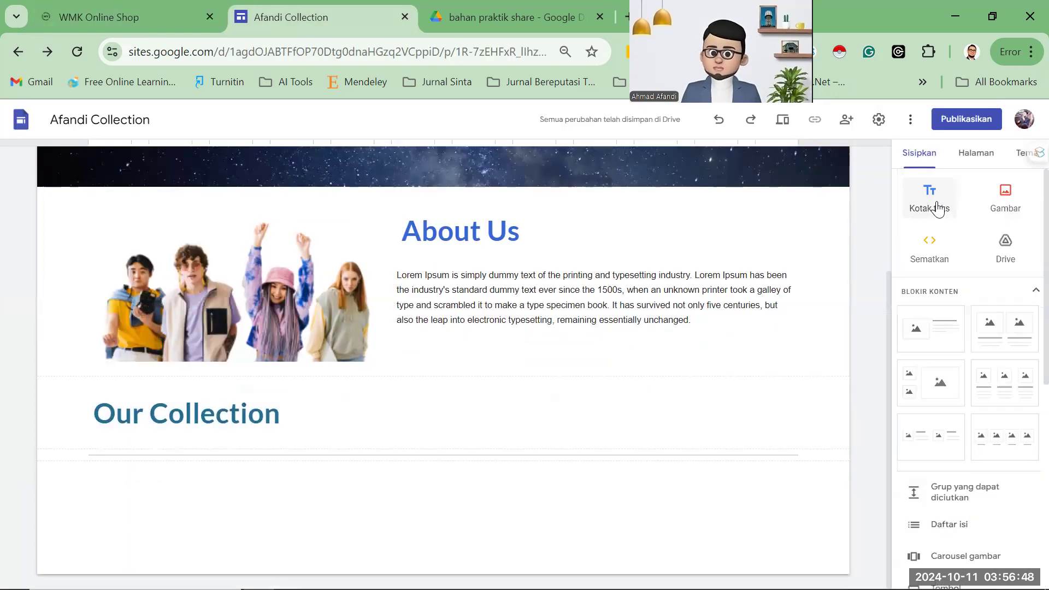
Add a text box with the pasted Lorem Ipsum paragraph from the reference site, indent removed.
left_click(936, 206)
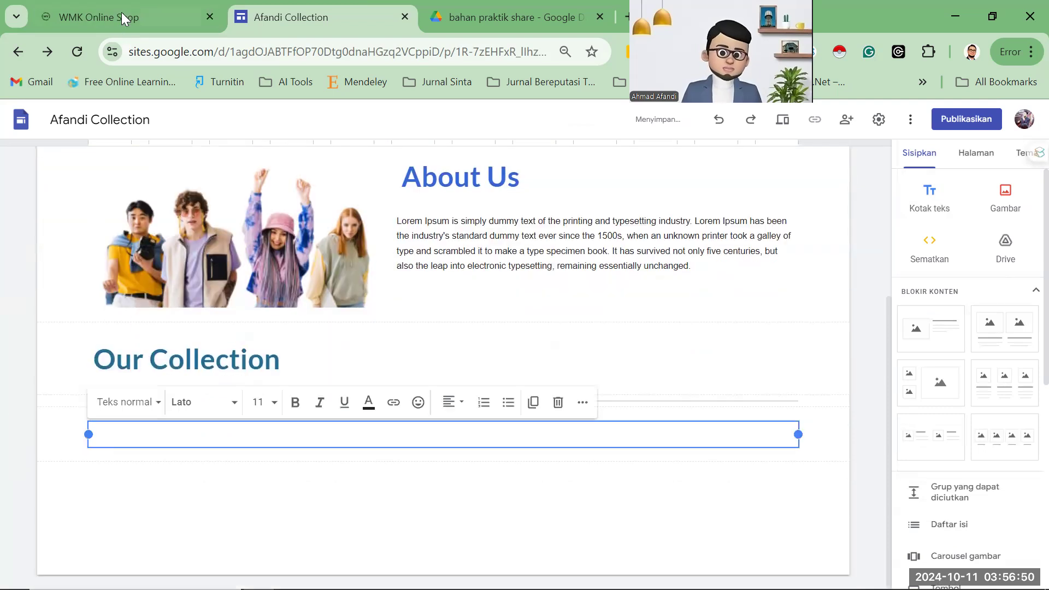
key("ctrl+shift+Tab")
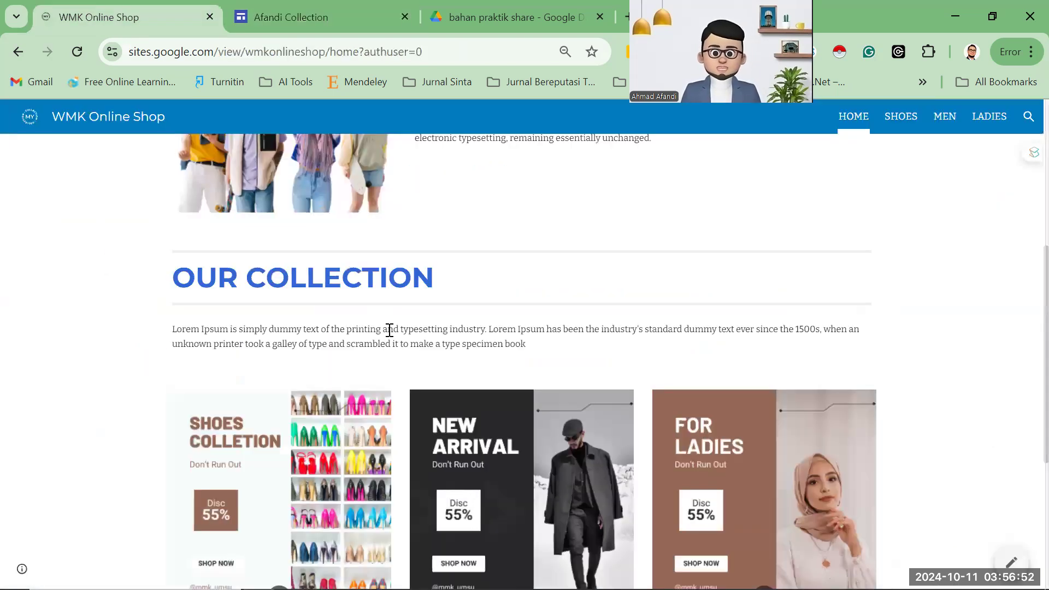
key("ctrl+Tab")
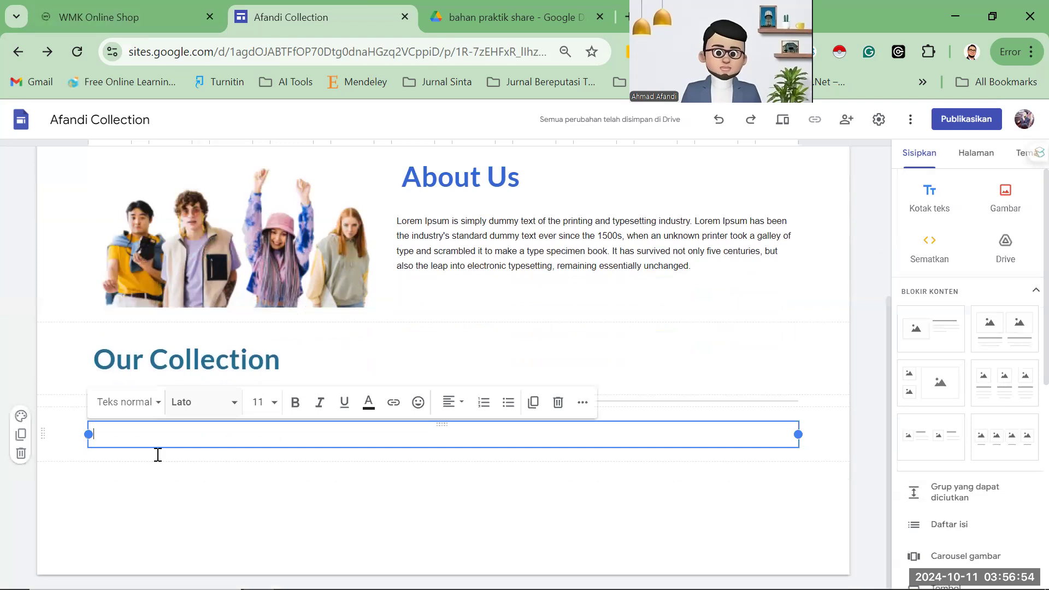
type("Lorem Ipsum is simply dummy text of the printing and typesetting industry. Lorem Ipsum has been the industry's standard dummy text ever since the 1500s, when an unknown printer took a galley of type and scrambled it to make a type specimen book")
left_click(140, 436)
key("BackSpace")
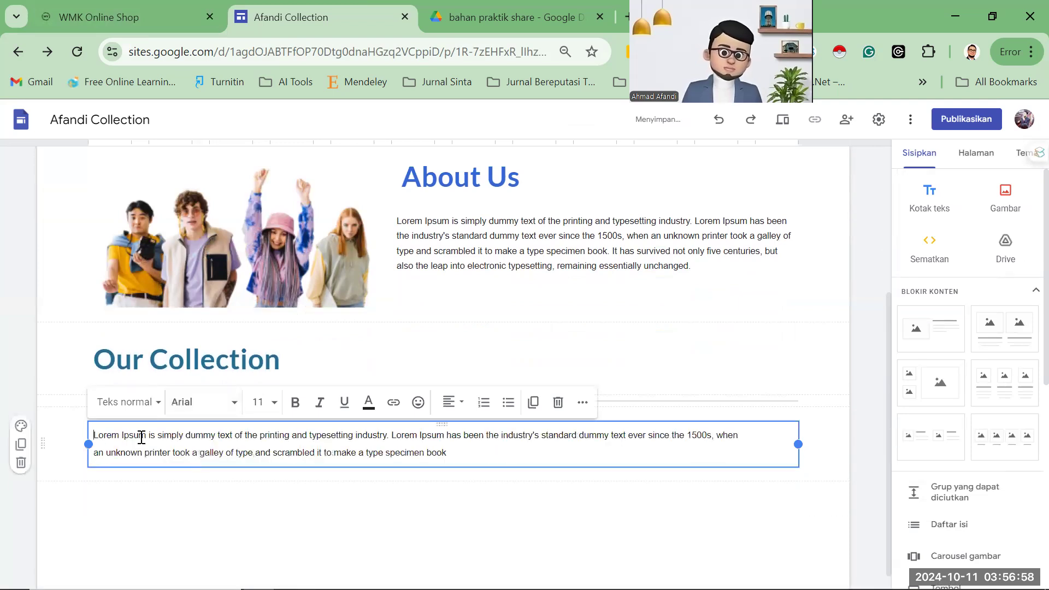
left_click(141, 334)
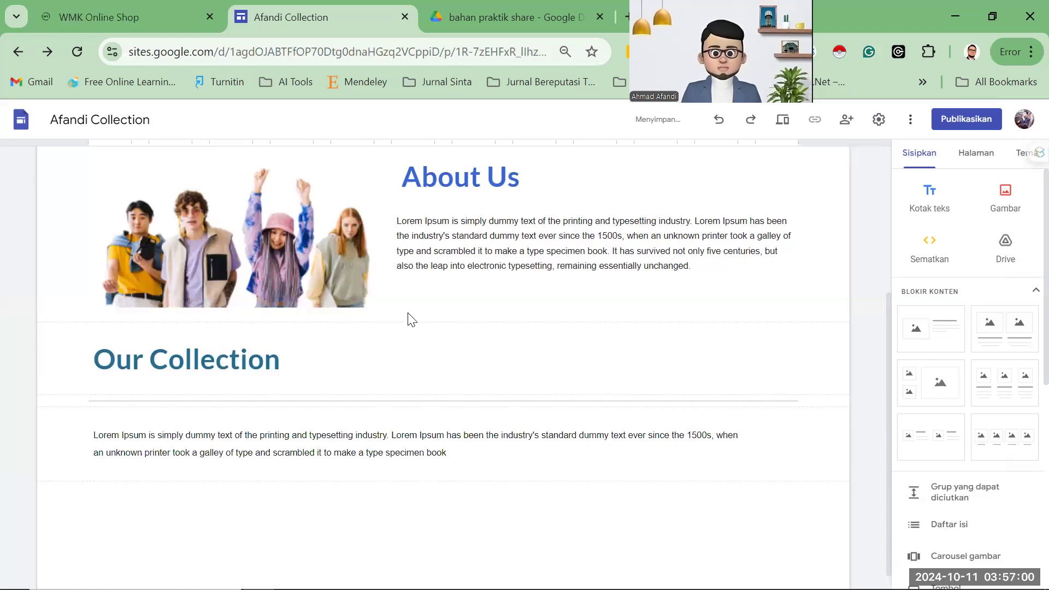
key("ctrl+shift+Tab")
left_click(568, 297)
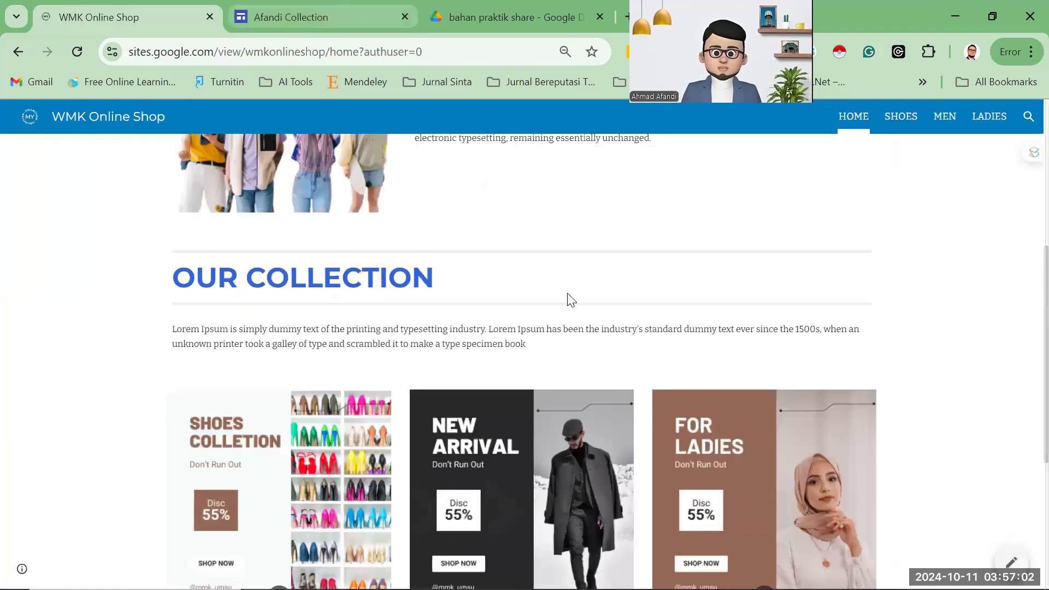
Insert a three-column image-and-text block below the Lorem Ipsum paragraph.
scroll(568, 297, "down", 2)
scroll(407, 404, "down", 1)
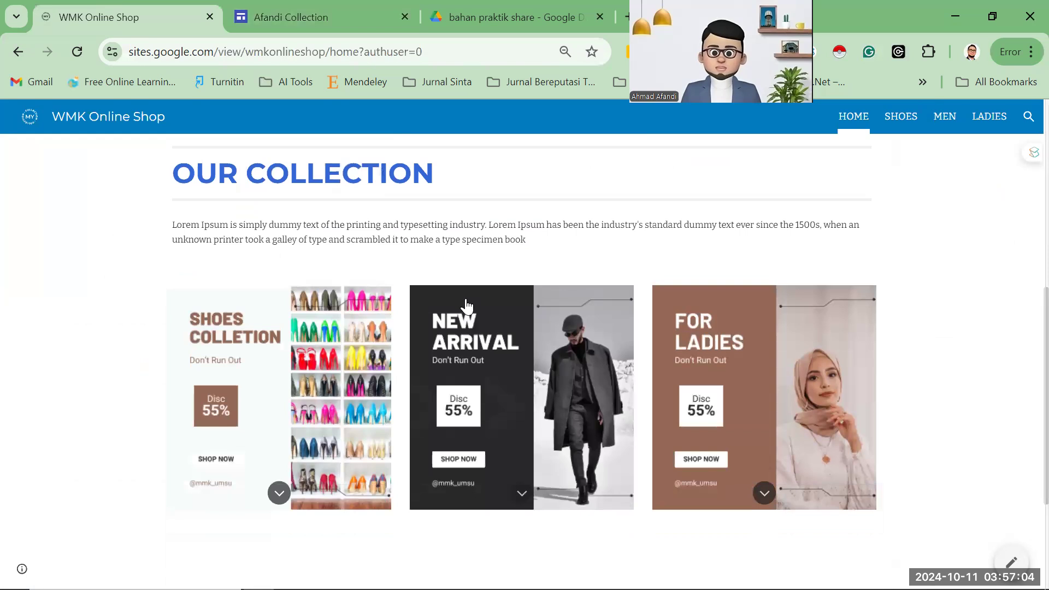
scroll(408, 325, "down", 1)
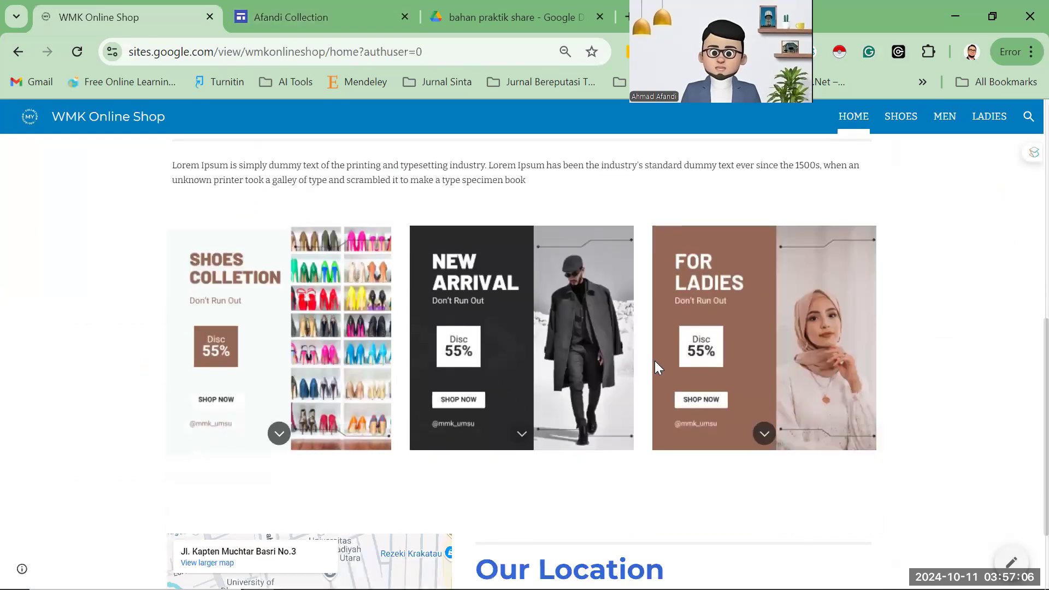
left_click(302, 12)
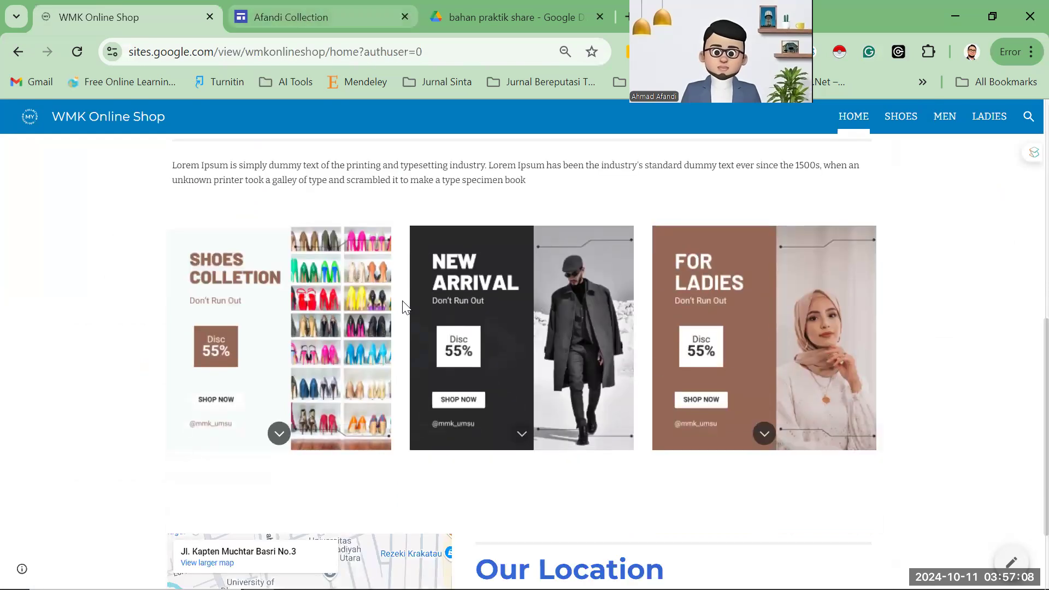
left_click(678, 519)
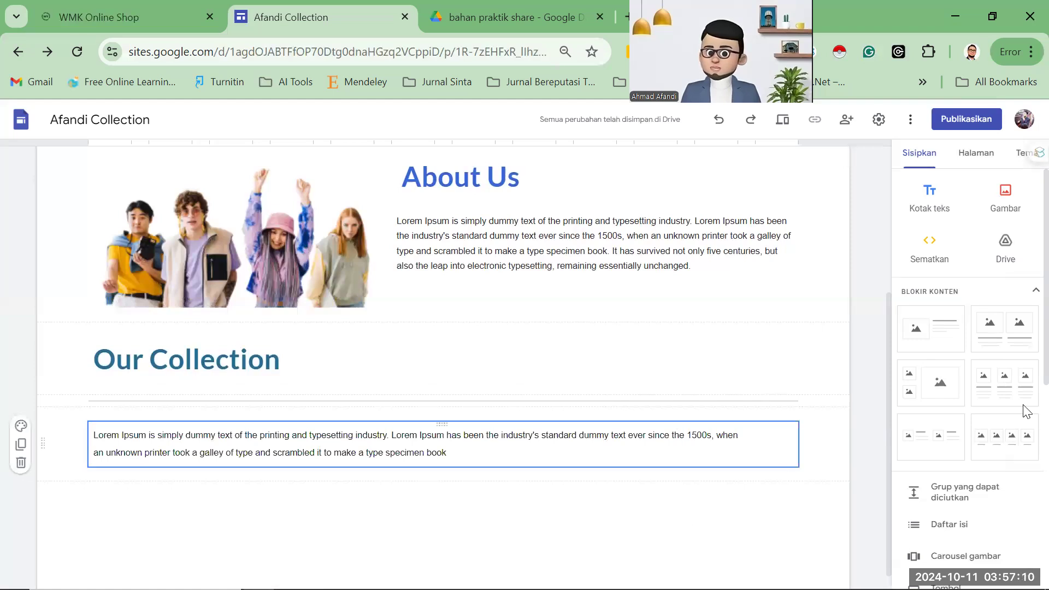
left_click(1015, 389)
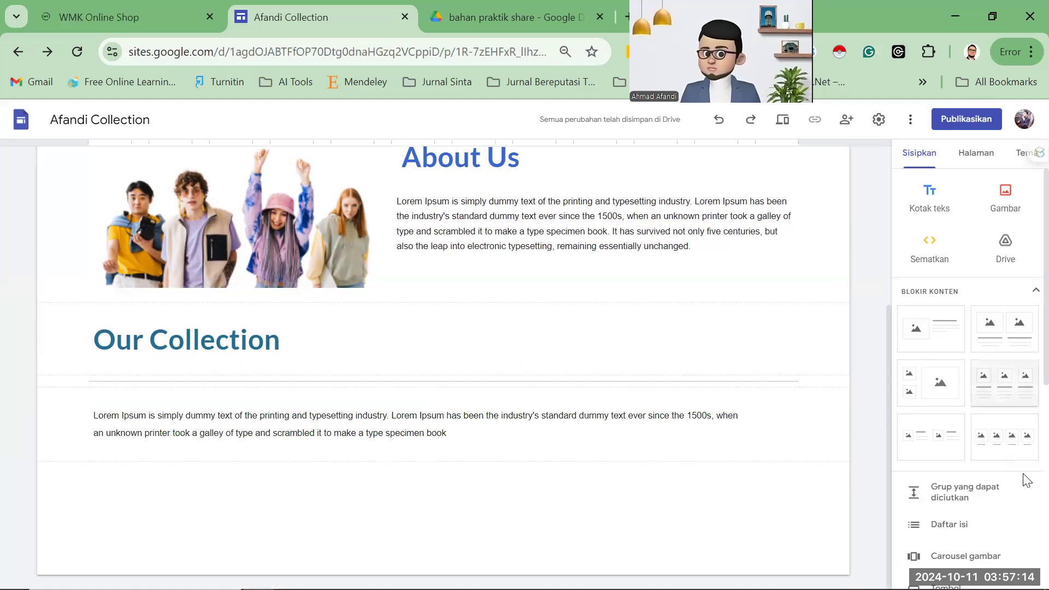
left_click(1008, 393)
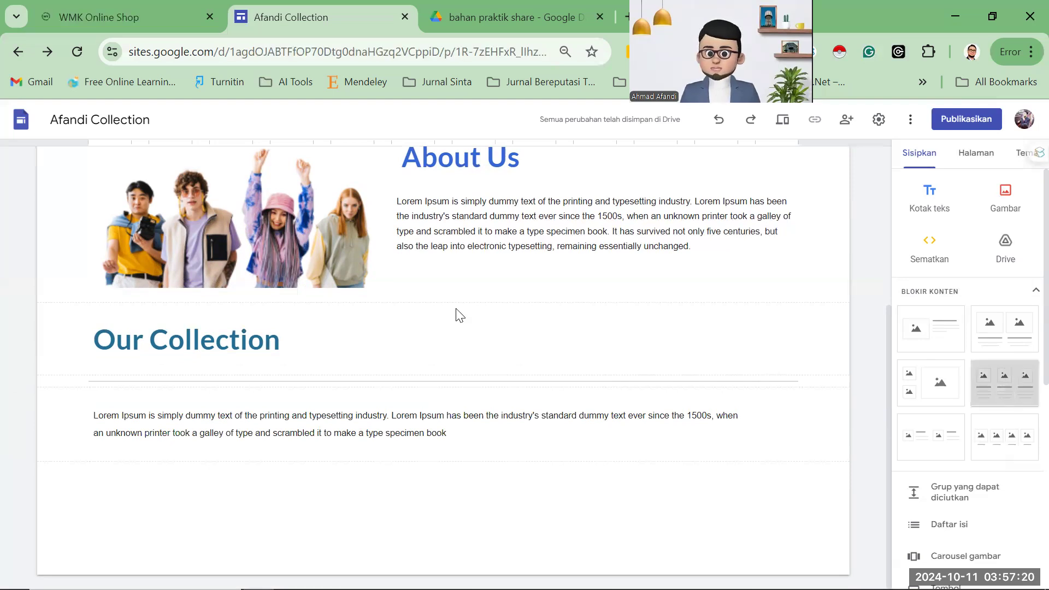
Select the left and middle columns of the new three-column block.
left_click(372, 363)
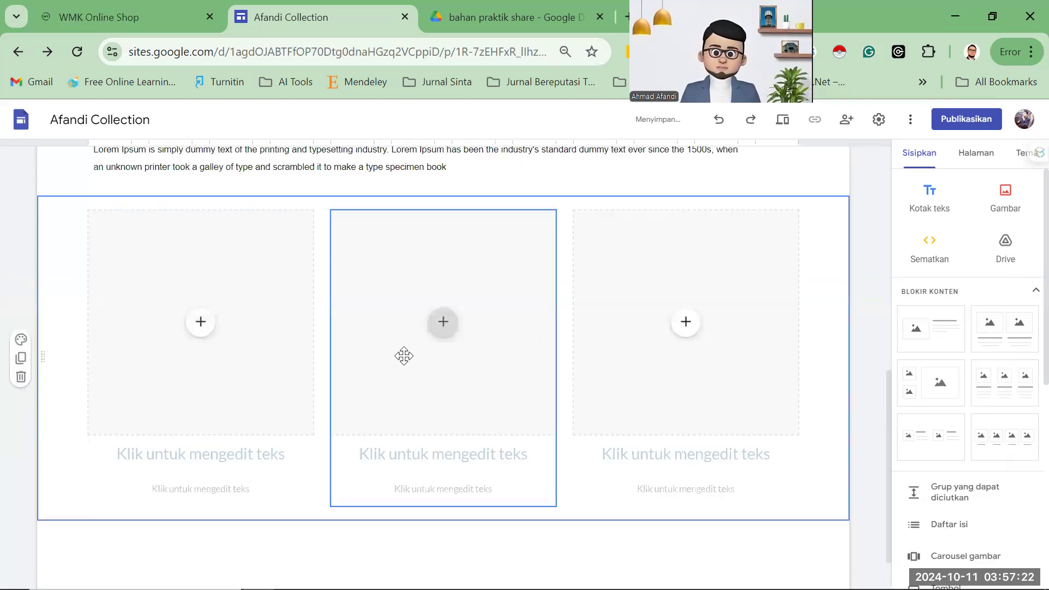
left_click(155, 213)
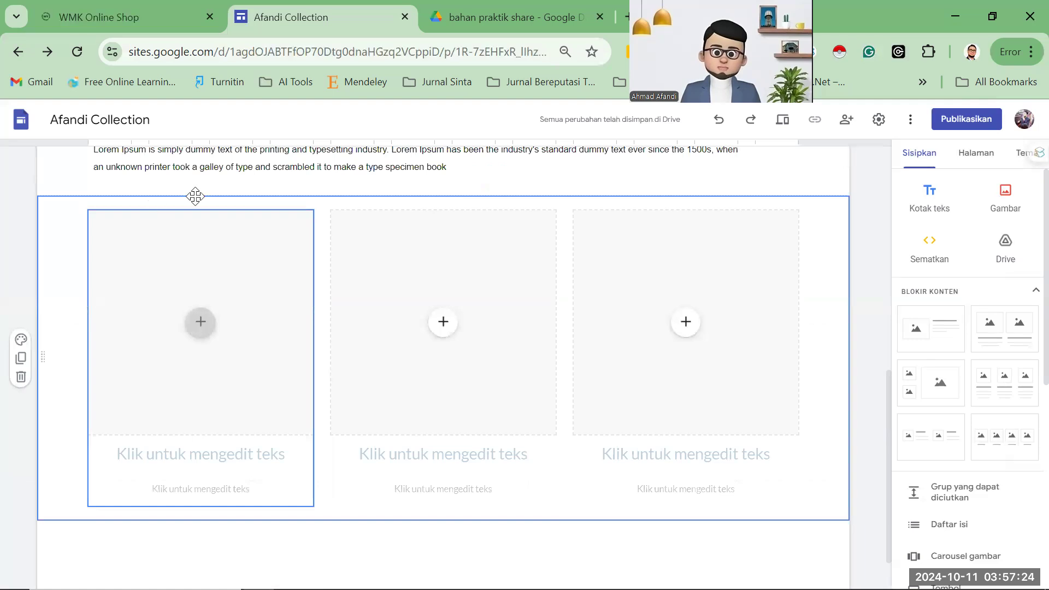
left_click(352, 303)
left_click(254, 290)
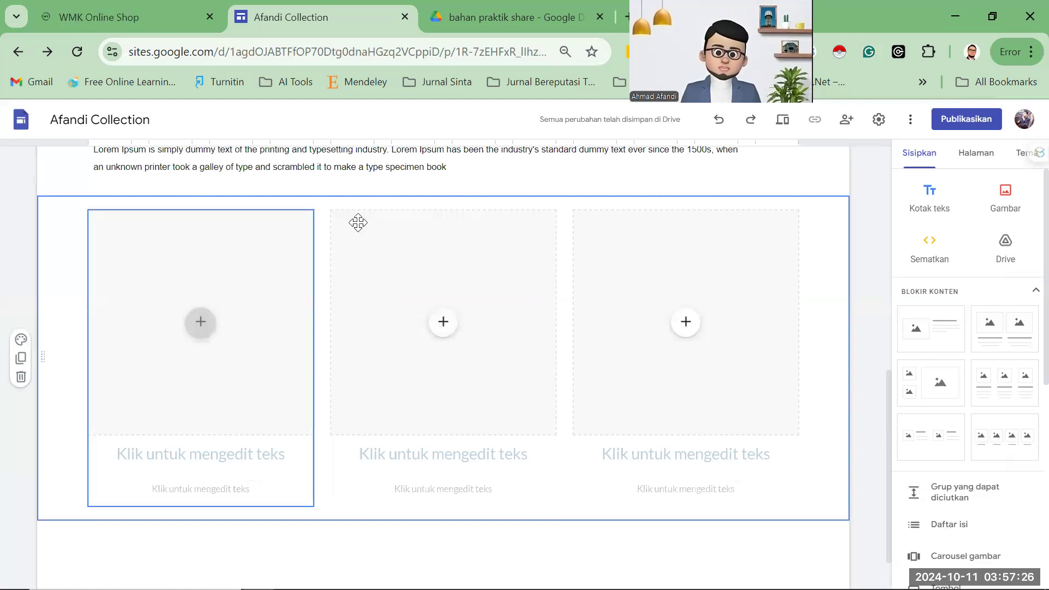
Review the 11.png and 6.png banner images in the shared Drive folder, then return to the editor.
left_click(452, 22)
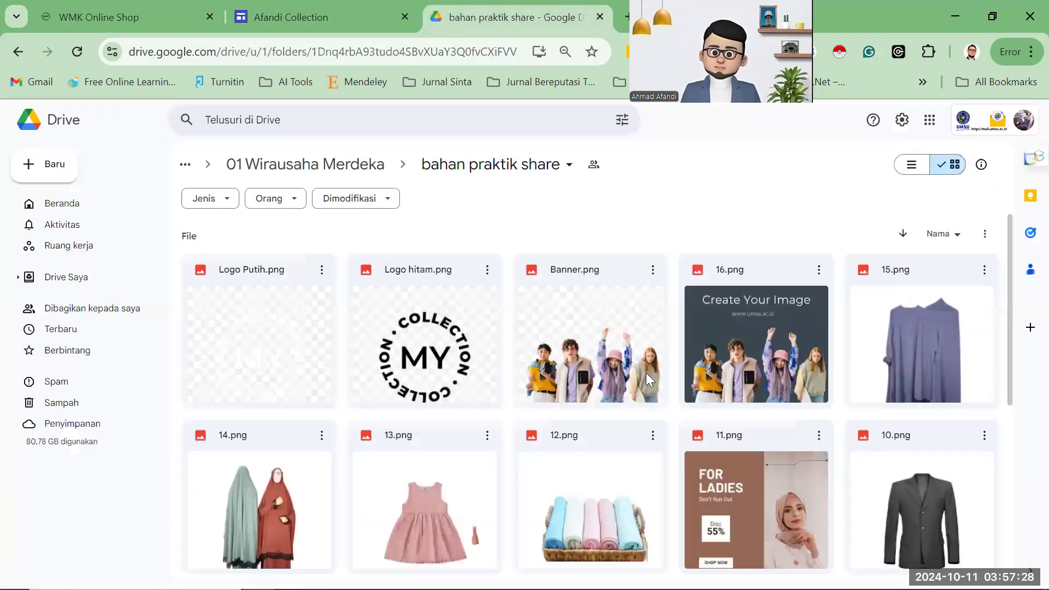
scroll(646, 373, "down", 2)
left_click(133, 11)
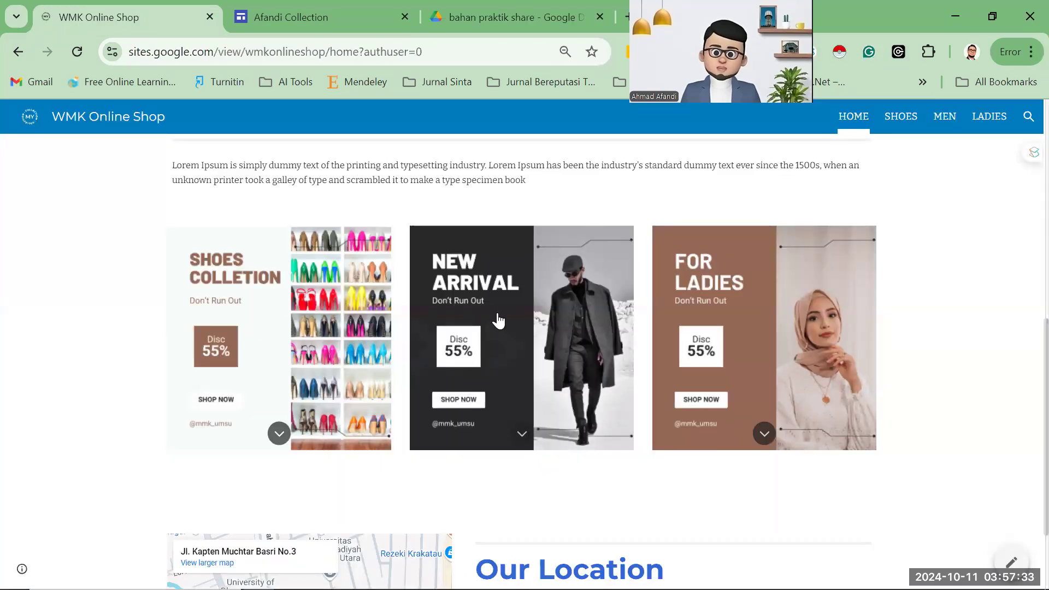
left_click(487, 22)
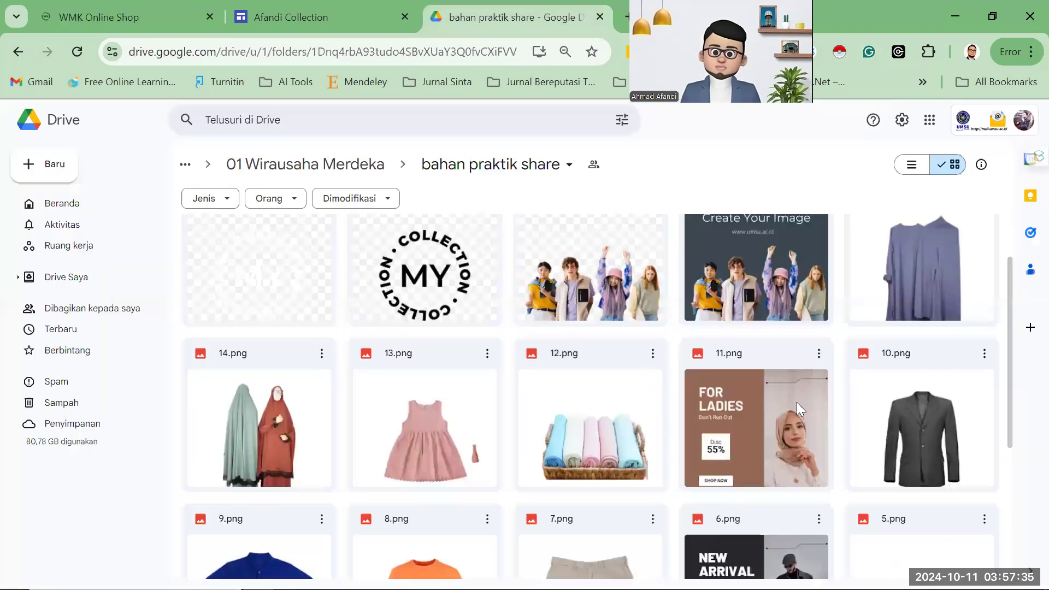
scroll(764, 319, "up", 2)
left_click(775, 351)
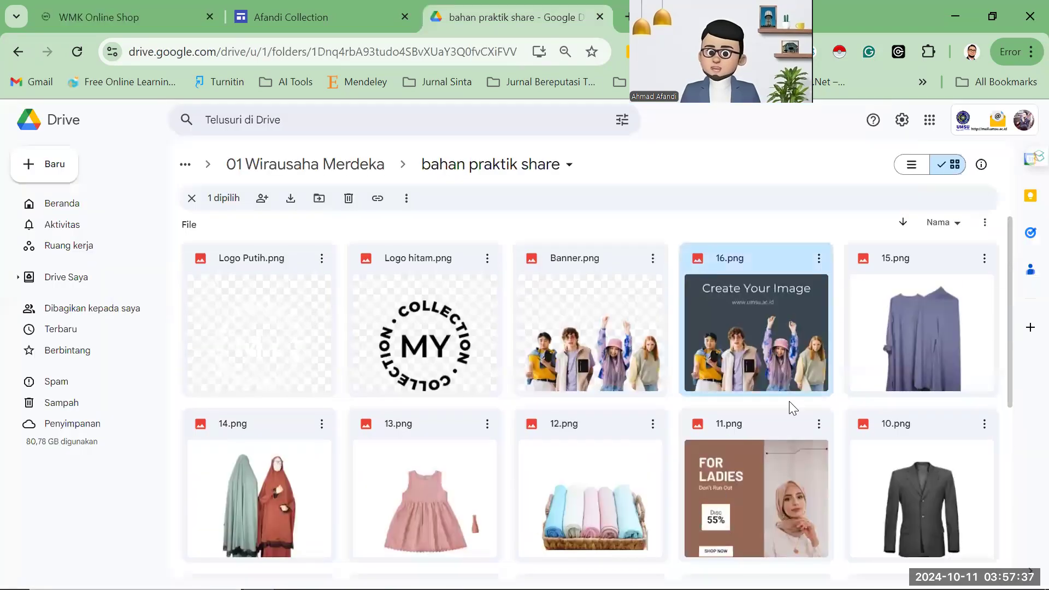
left_click(787, 420)
scroll(787, 419, "down", 2)
scroll(777, 399, "down", 3)
left_click(777, 399)
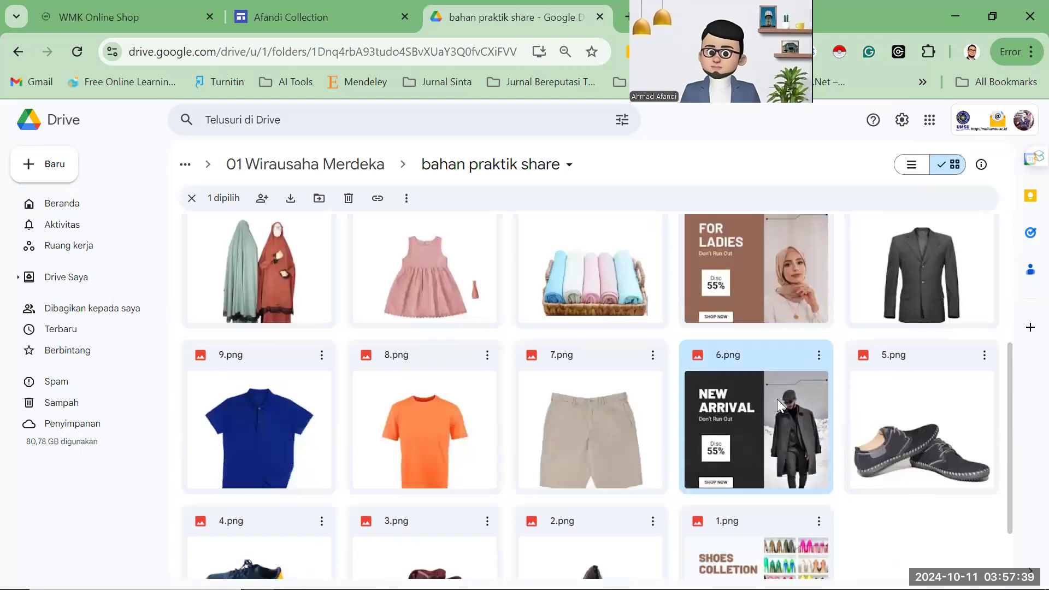
scroll(768, 467, "up", 6)
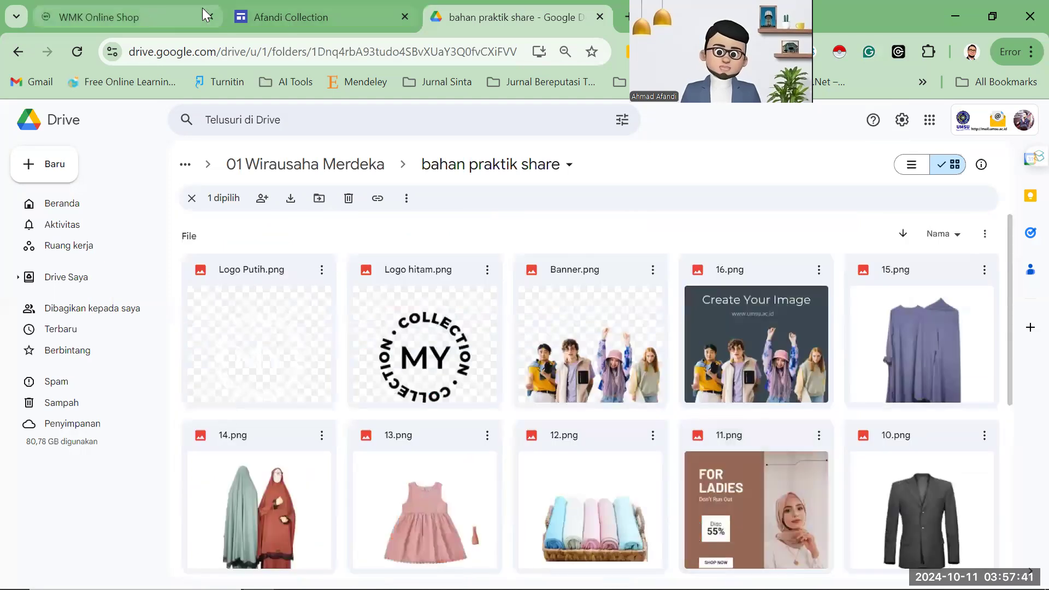
left_click(266, 10)
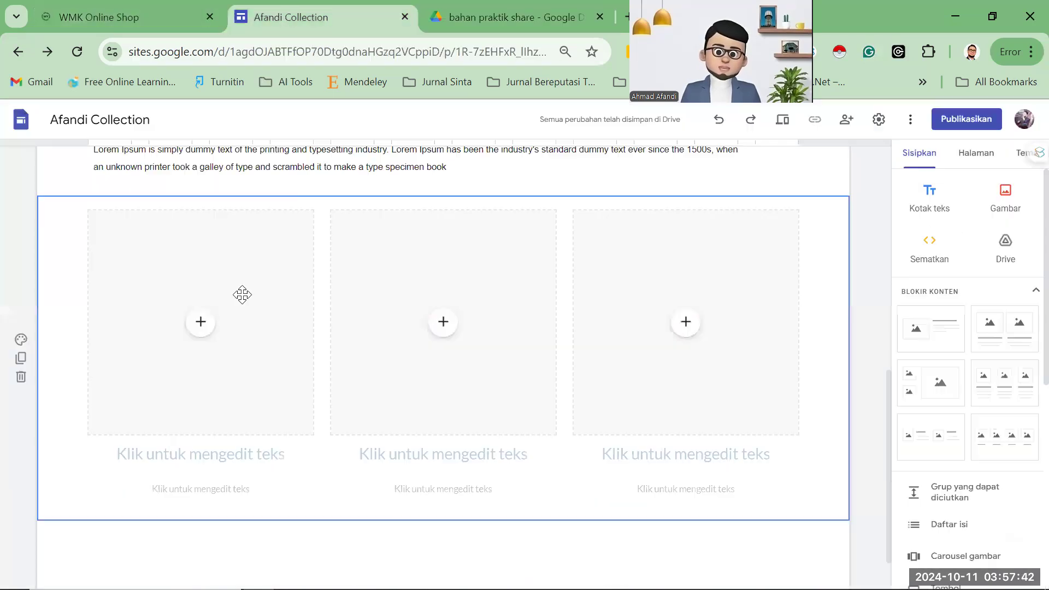
Upload 1 (1), 6 (1) and 11 from Downloads into the first, middle and third cards.
left_click(202, 331)
left_click(290, 294)
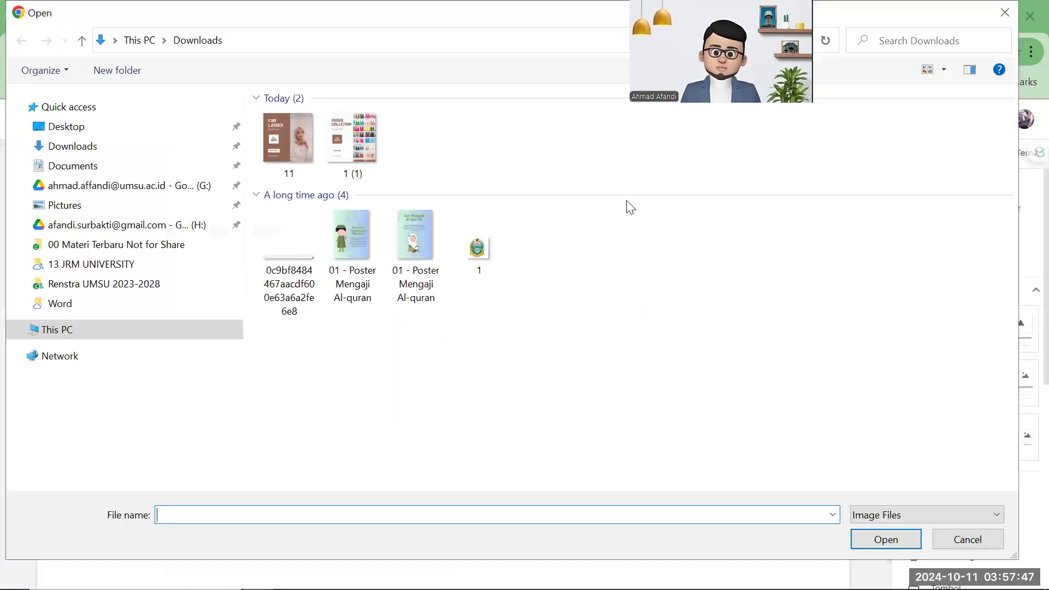
left_click(631, 162)
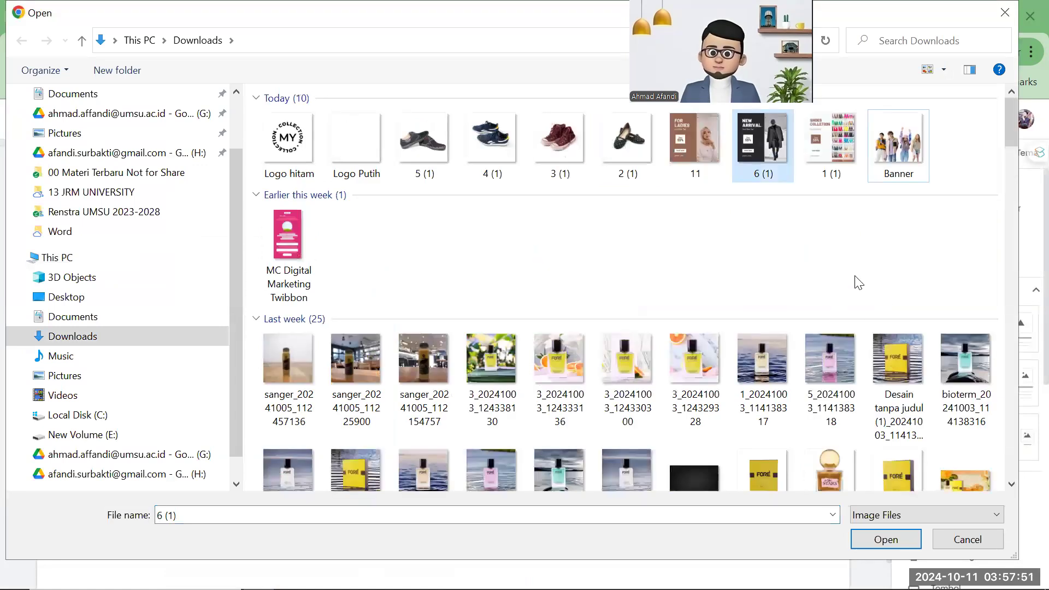
left_click(830, 174)
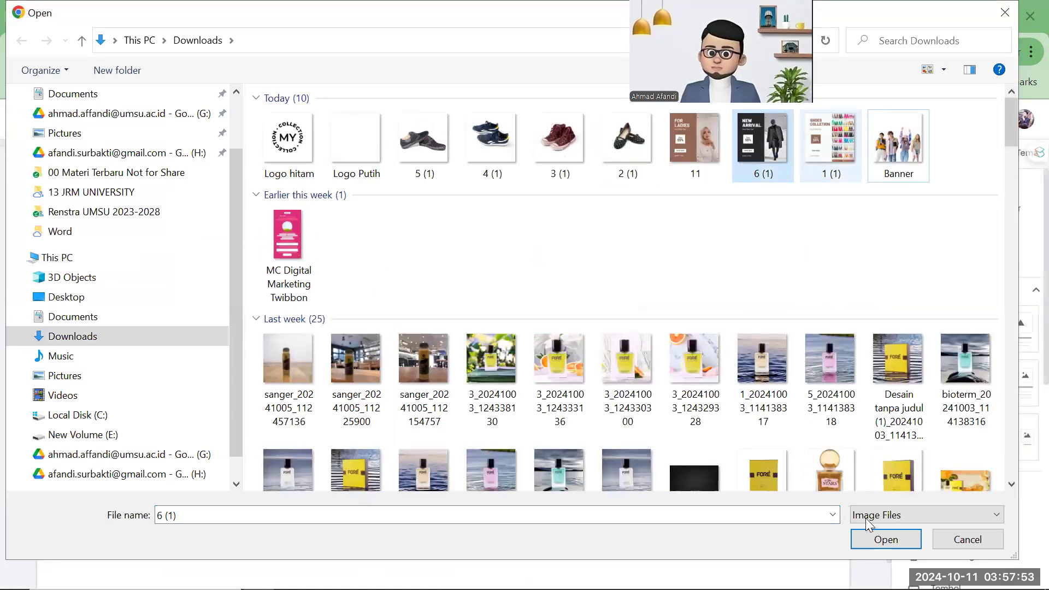
key("Return")
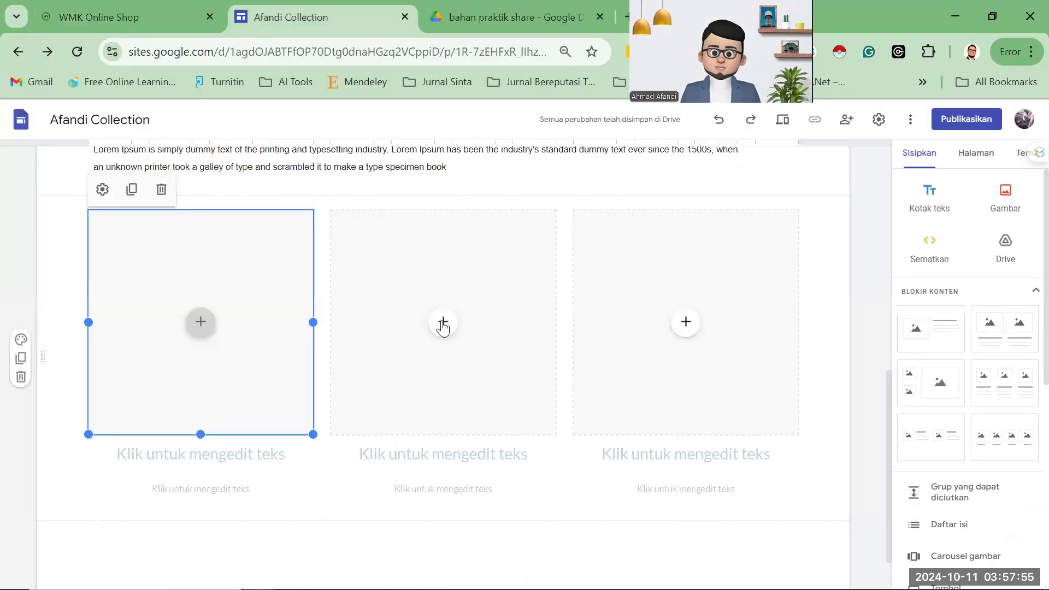
left_click(491, 376)
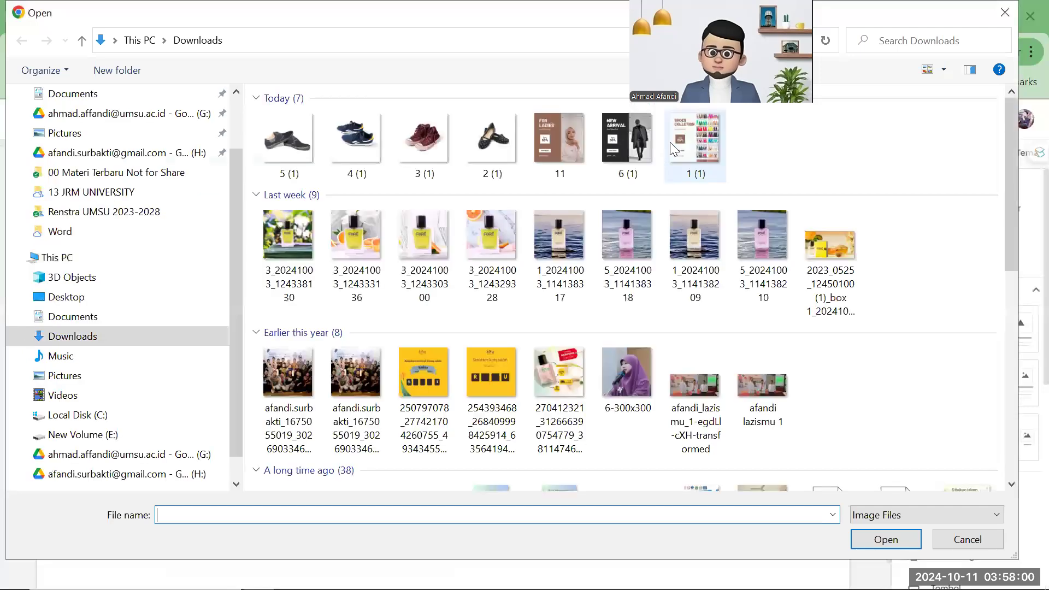
left_click(649, 143)
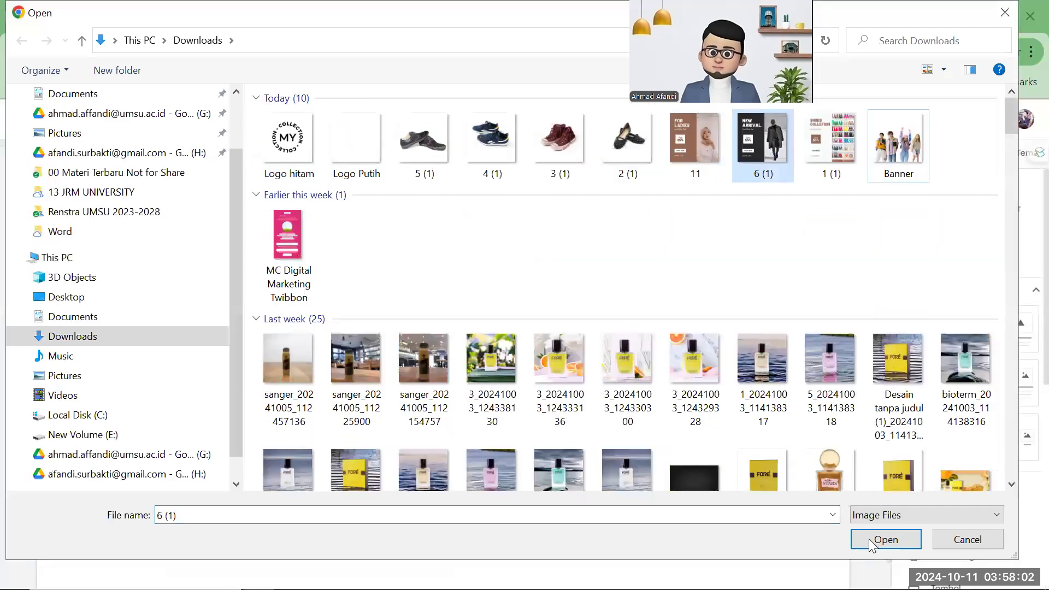
left_click(864, 538)
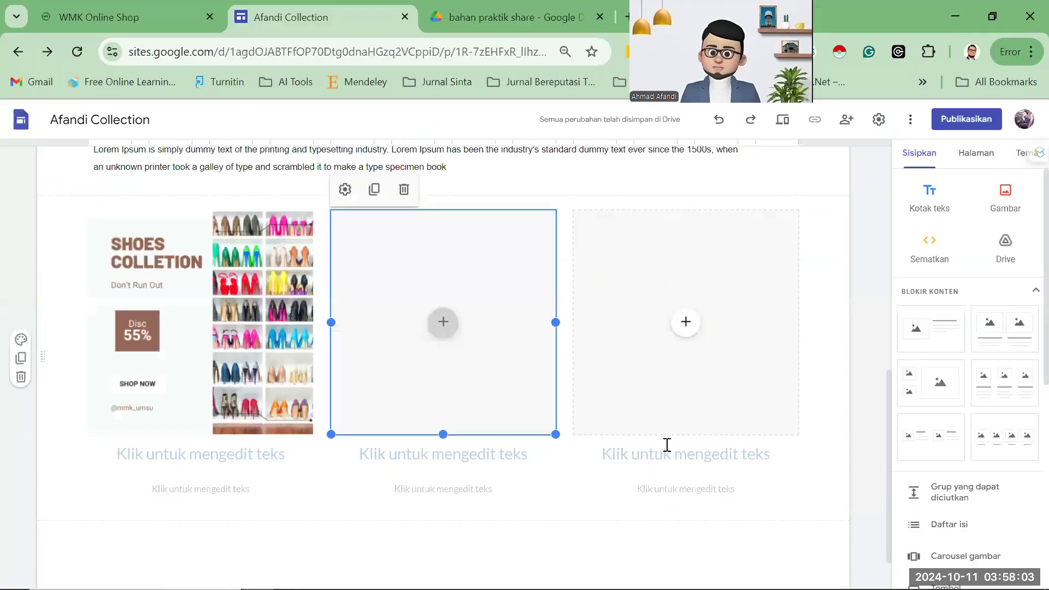
left_click(686, 324)
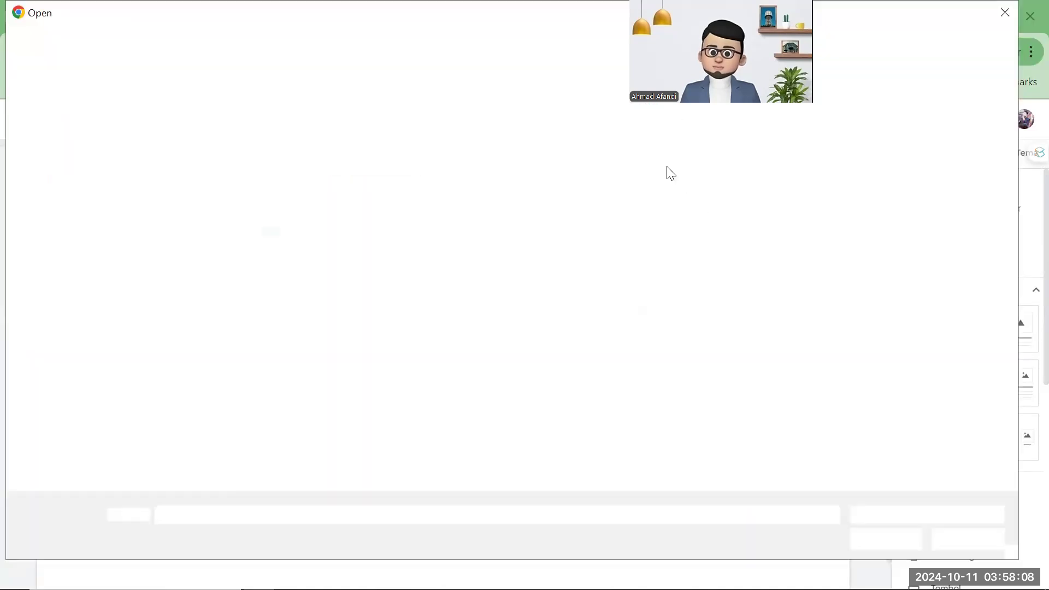
left_click(572, 148)
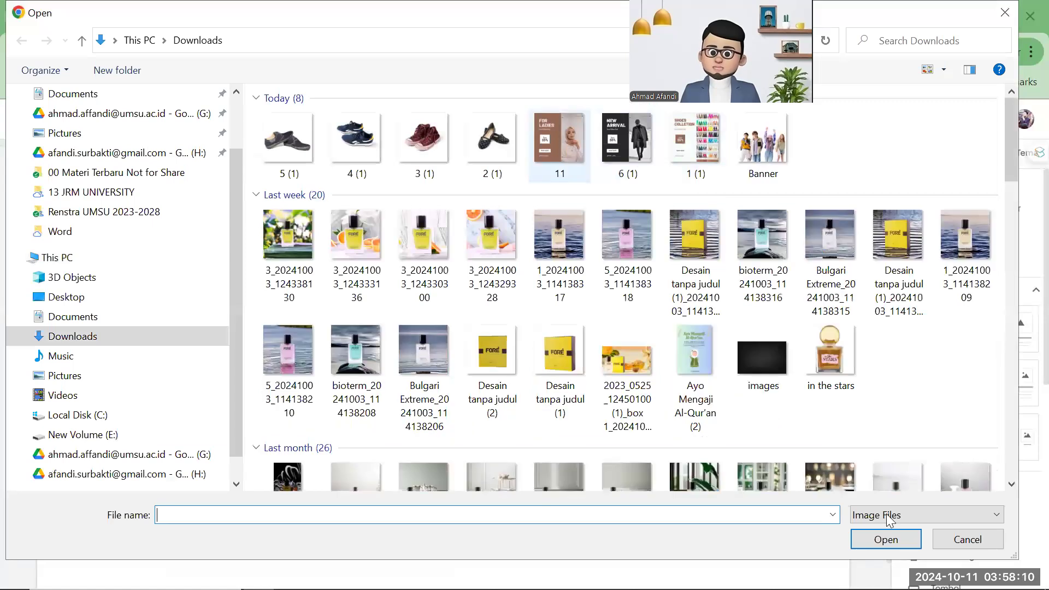
left_click(885, 539)
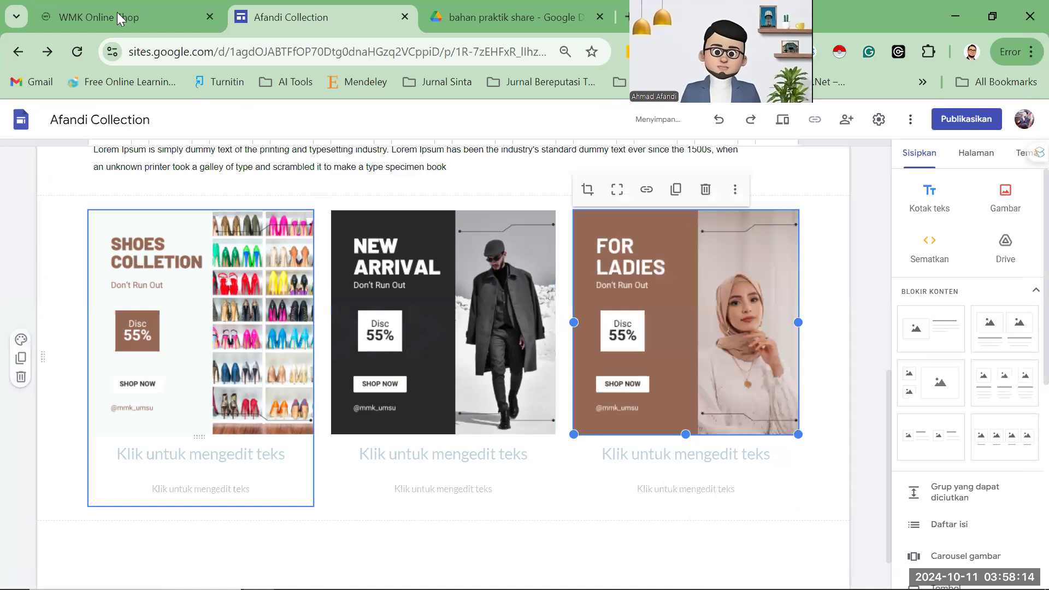
Title the three cards Shoes Collection, New Arrival and For Ladies.
left_click(117, 12)
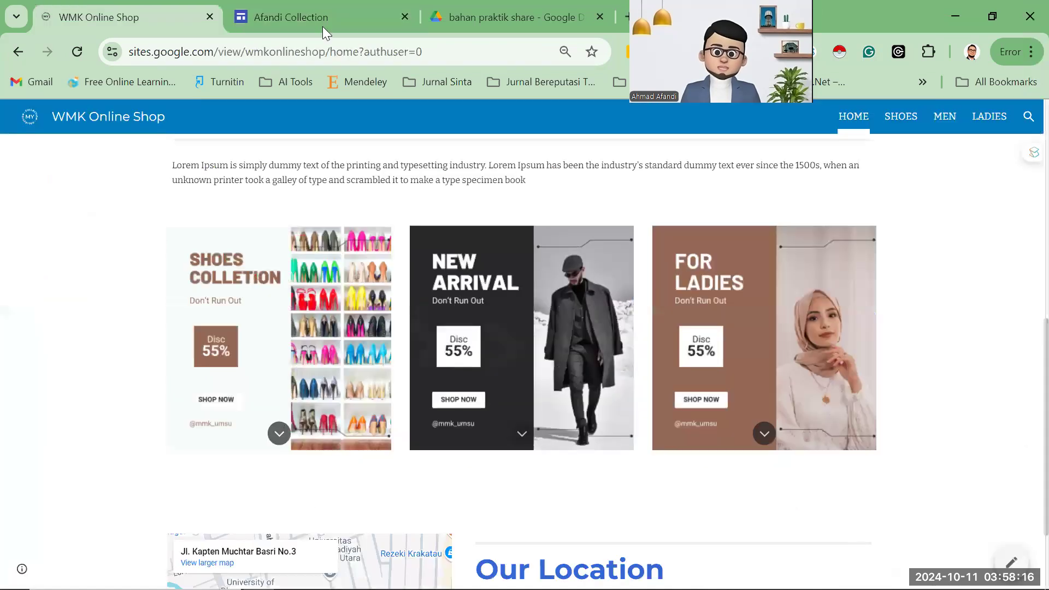
left_click(294, 12)
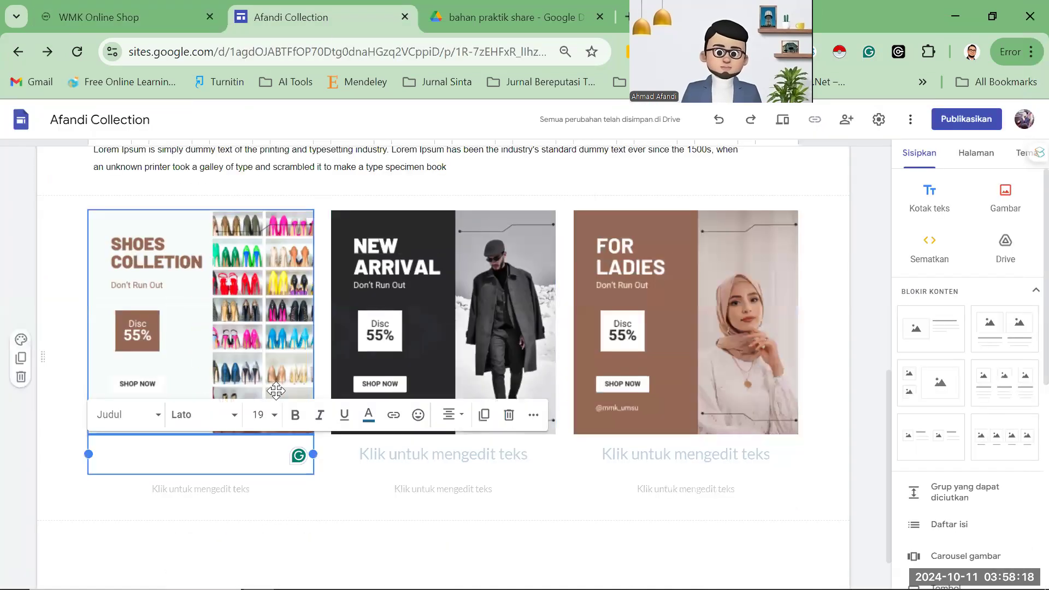
type("Shoes o")
key("BackSpace")
type("Collectio")
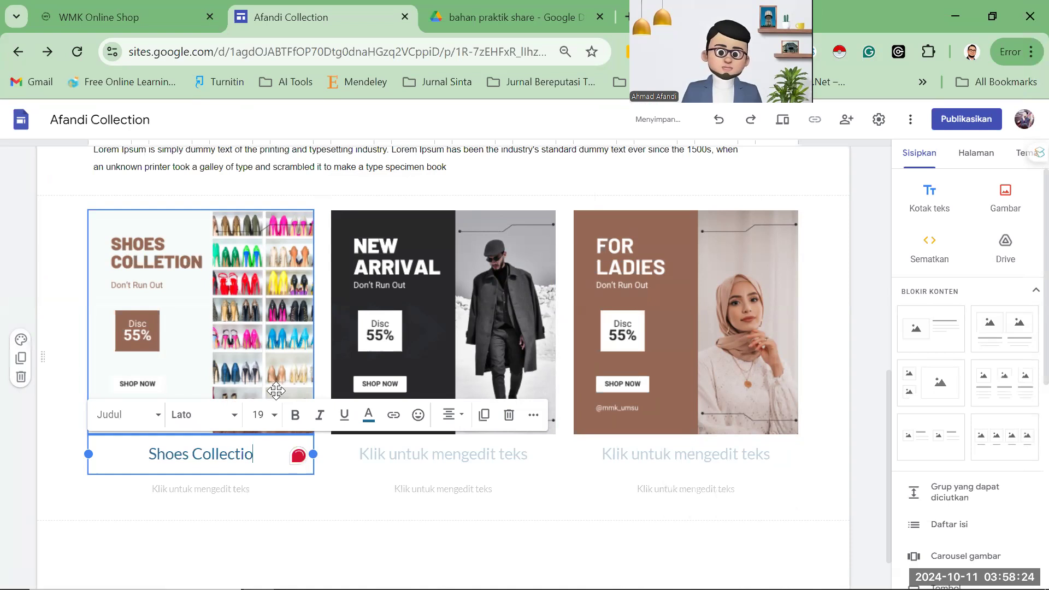
type("n")
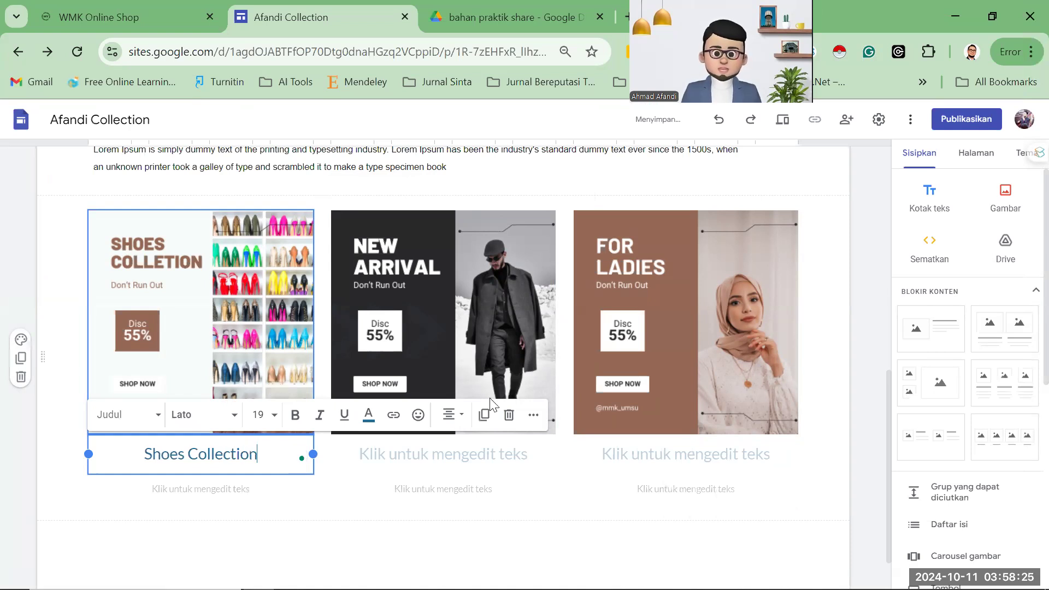
left_click(476, 457)
type("New Arri")
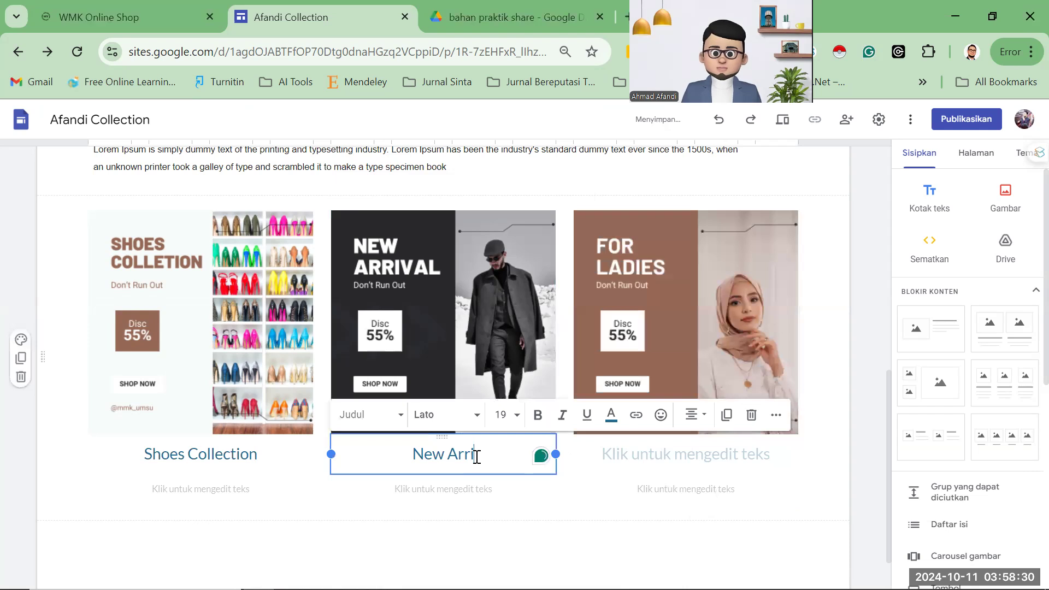
type("val")
left_click(617, 460)
type("For")
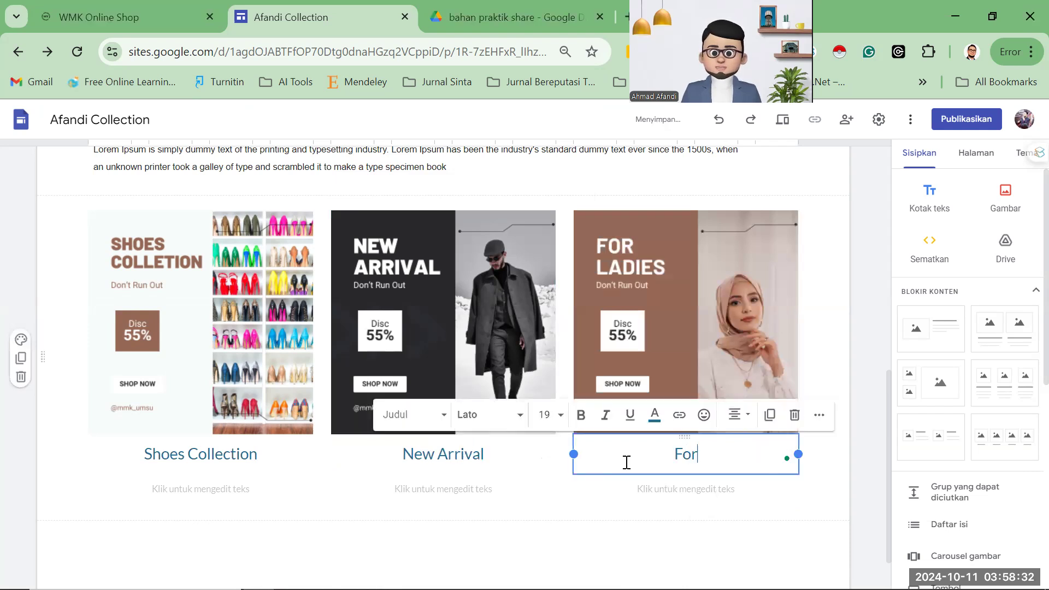
type(" Ladies")
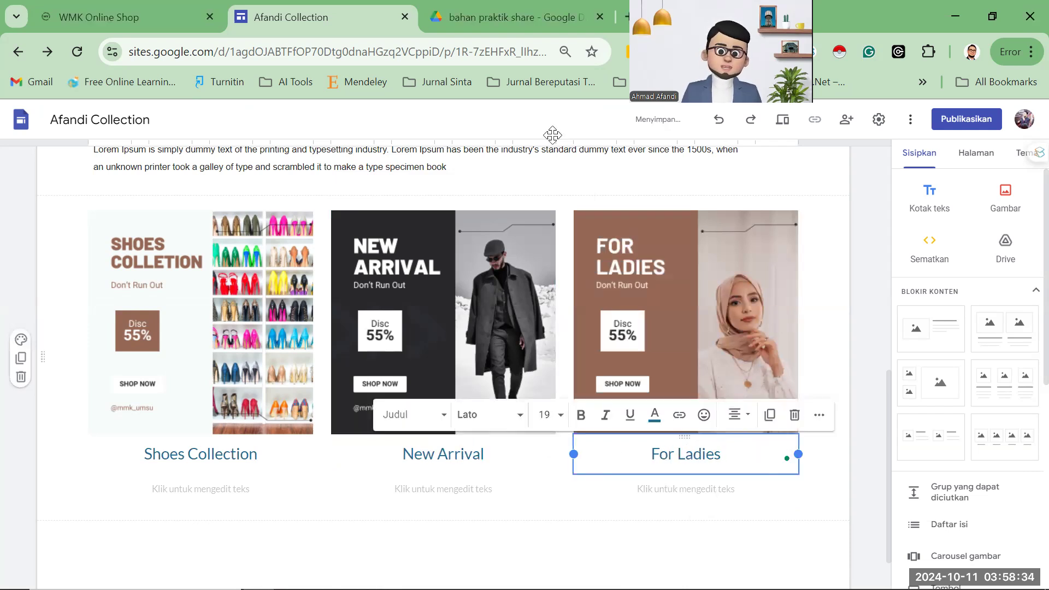
Paste the copied description from the published shop under each of the three card titles.
left_click(133, 16)
scroll(277, 506, "down", 1)
triple_click(245, 429)
key("ctrl+c")
left_click(276, 17)
left_click(203, 488)
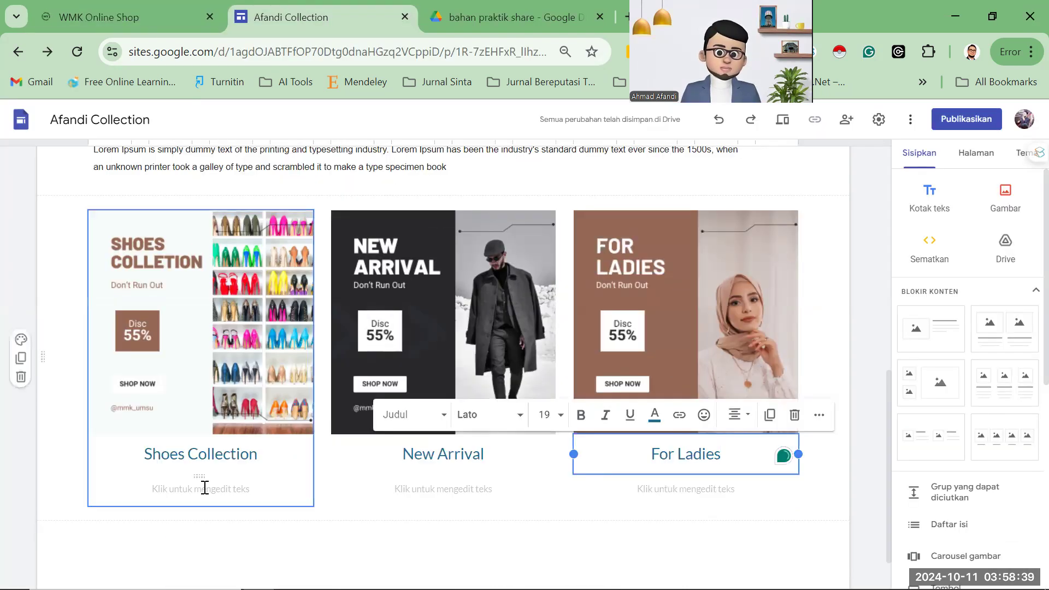
key("ctrl+v")
key("BackSpace")
key("BackSpace")
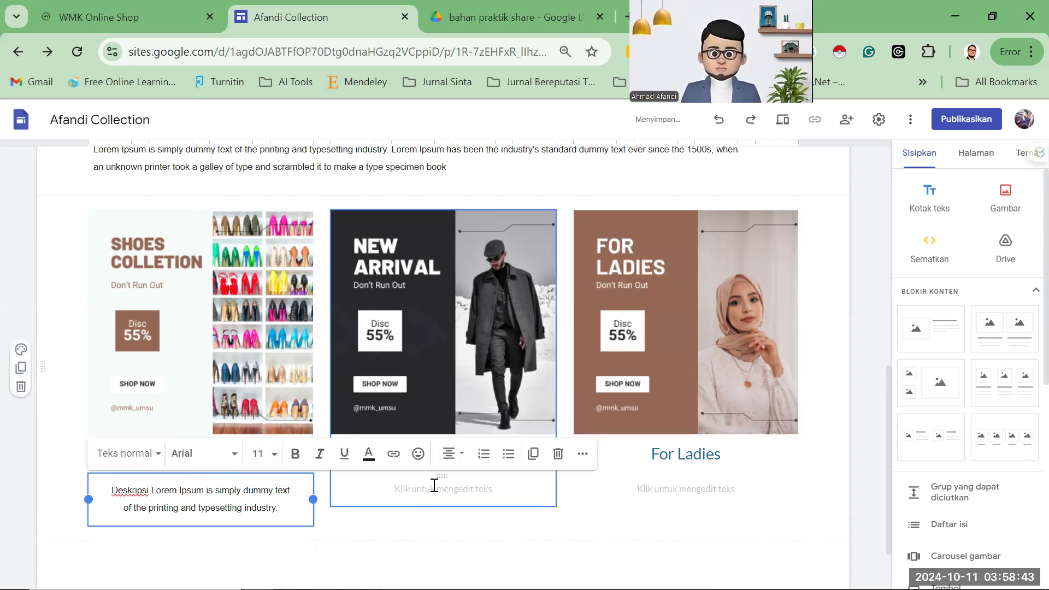
left_click(434, 485)
key("ctrl+v")
key("BackSpace")
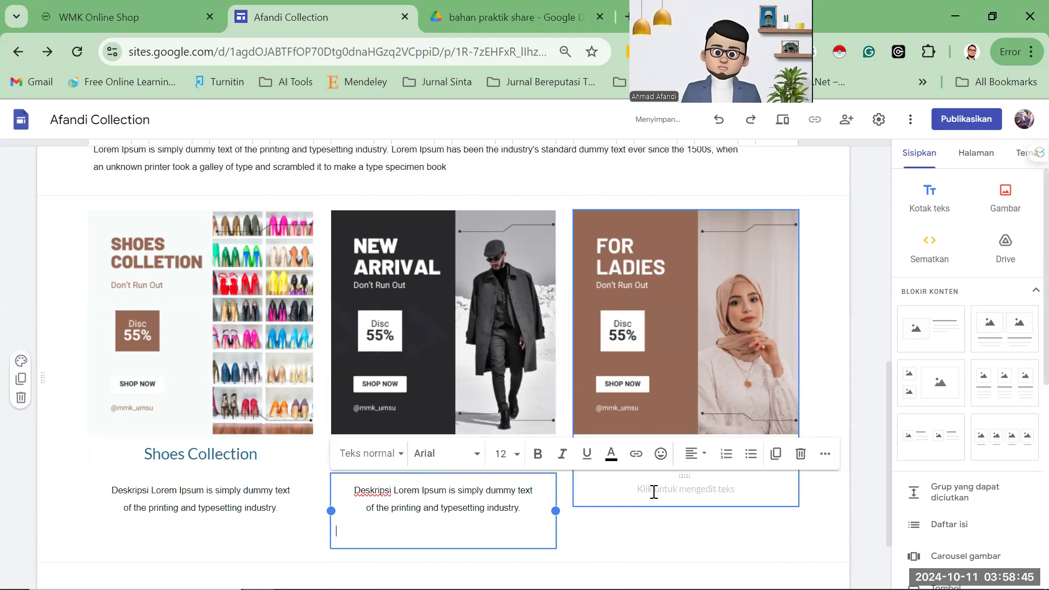
left_click(653, 490)
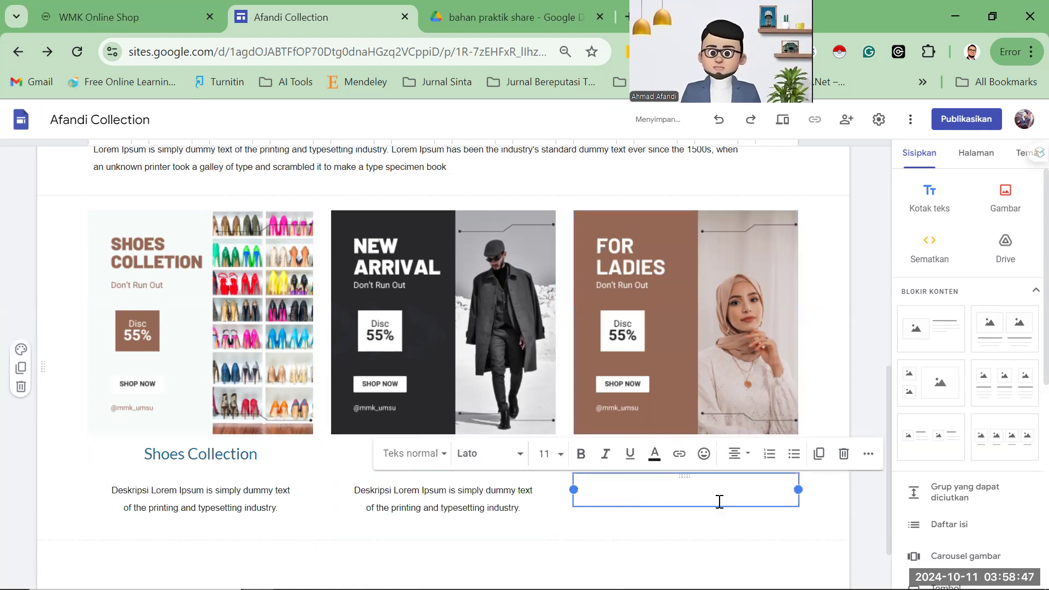
key("ctrl+v")
key("BackSpace")
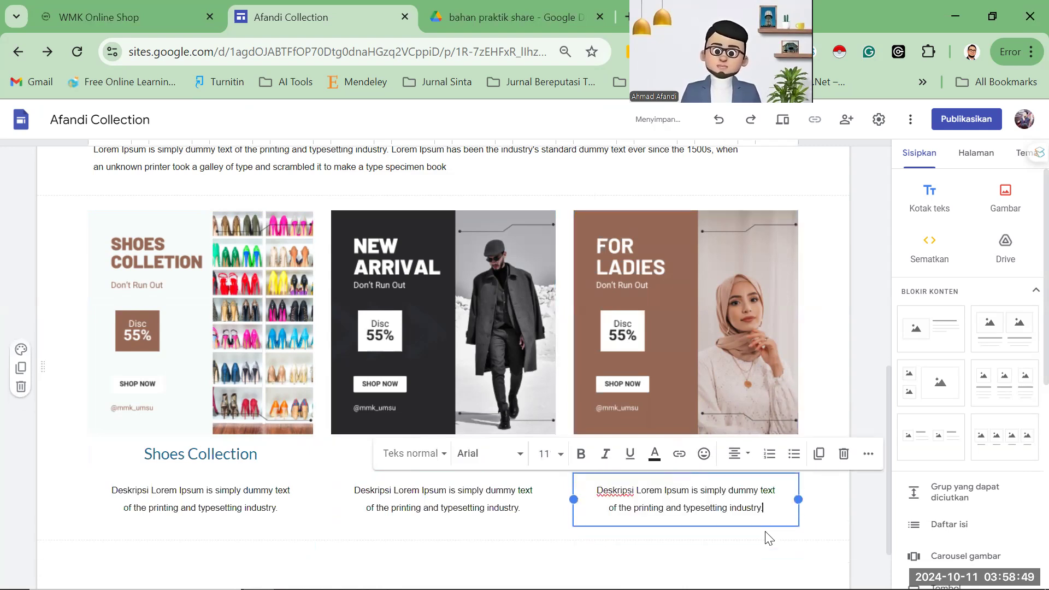
left_click(820, 389)
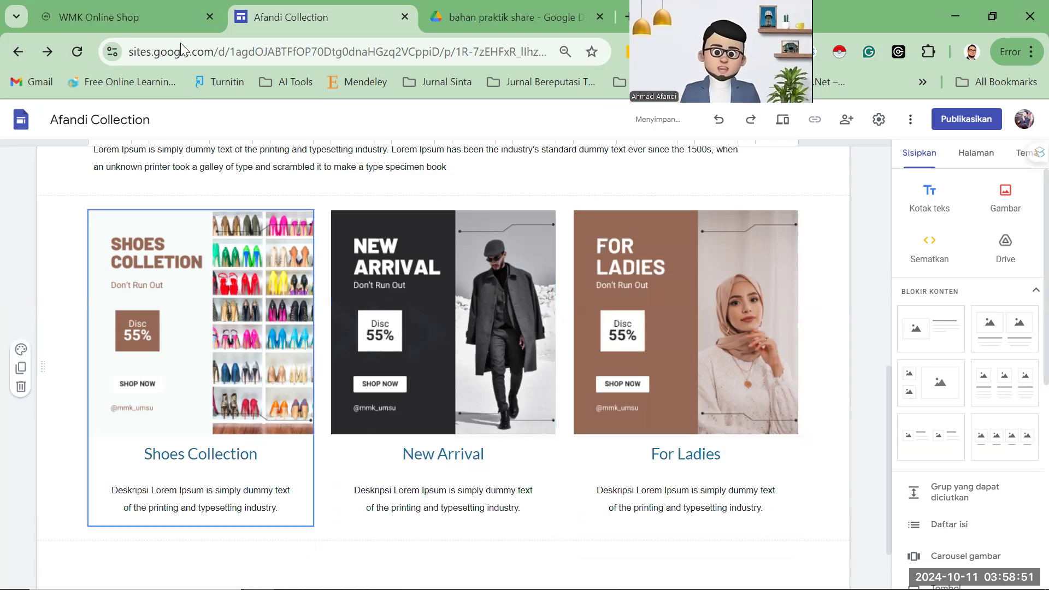
Check the WMK Online Shop cards, expanding New Arrival to see its collapsible details.
left_click(137, 16)
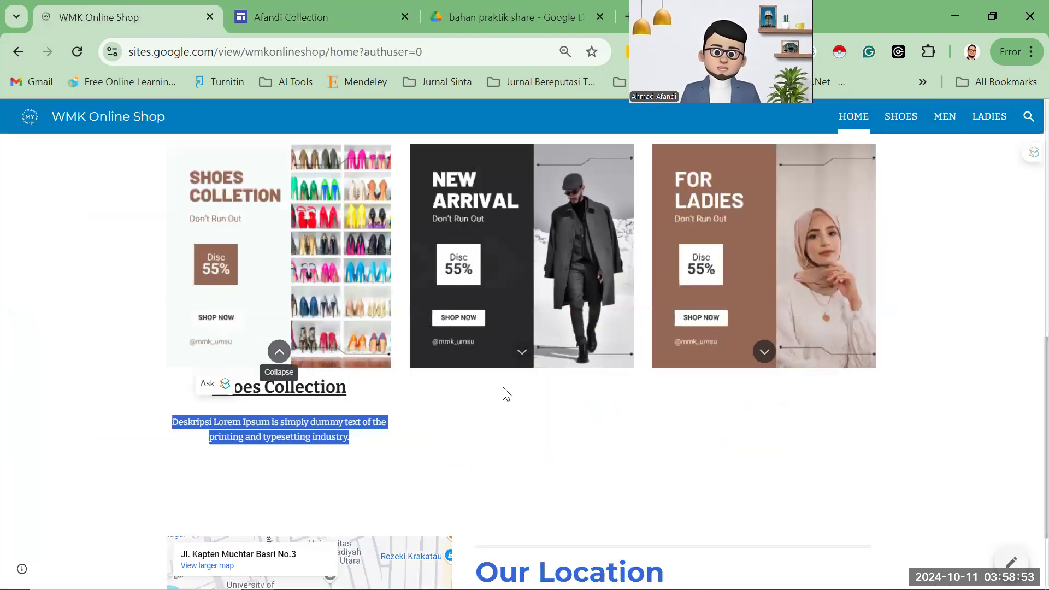
left_click(481, 445)
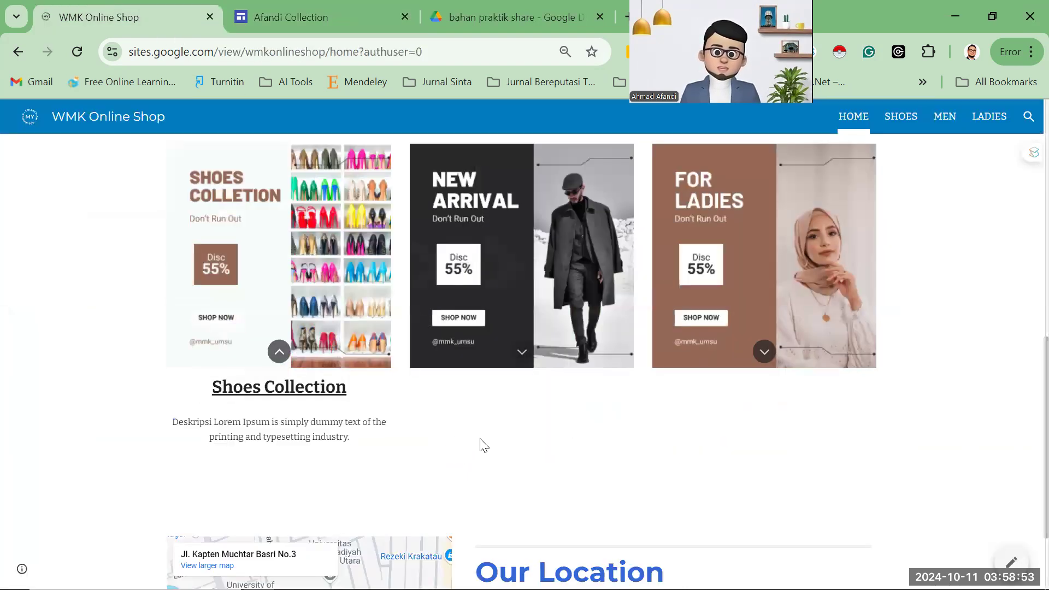
left_click(521, 352)
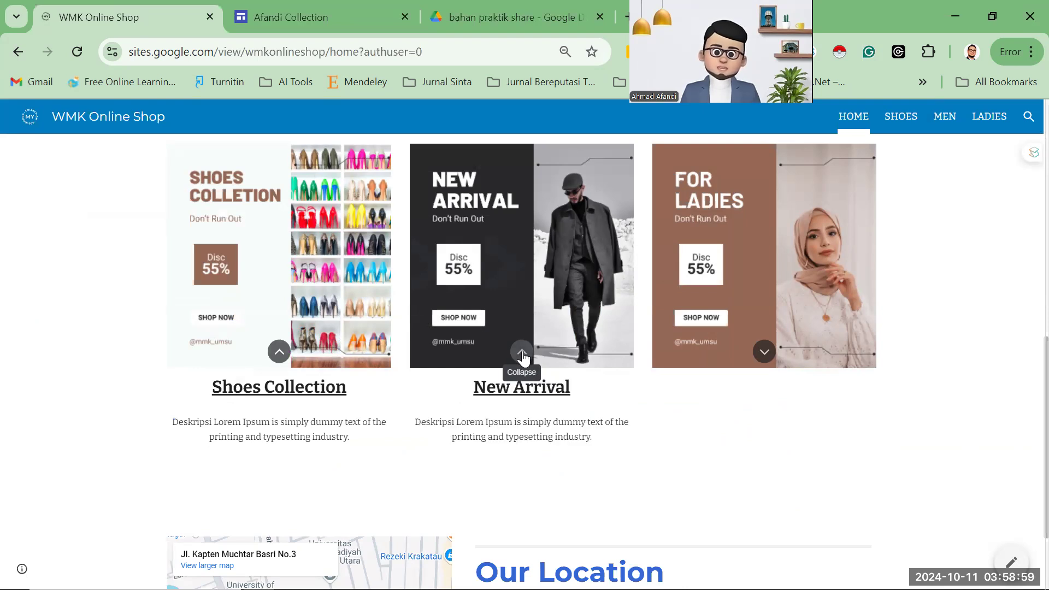
left_click(289, 16)
Turn on 'Dapat diciutkan' for the Shoes Collection, New Arrival and For Ladies cards.
left_click(282, 289)
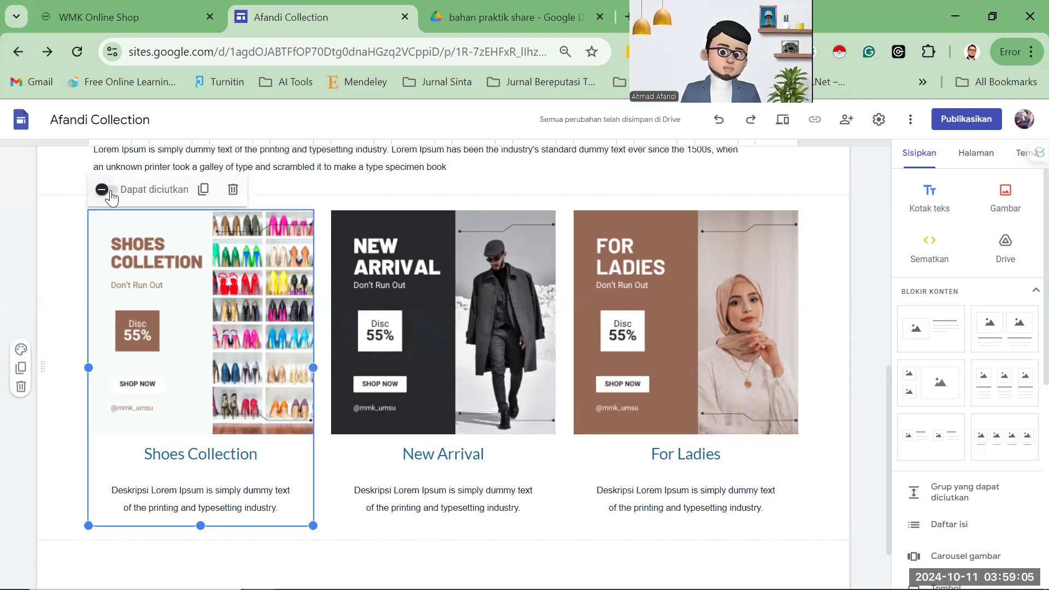
left_click(107, 190)
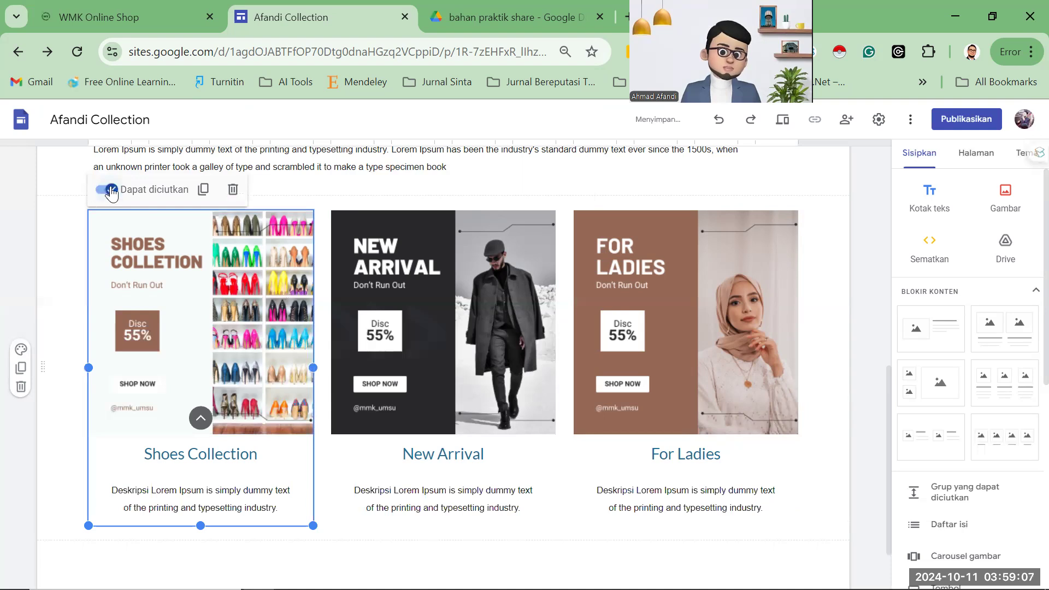
left_click(110, 190)
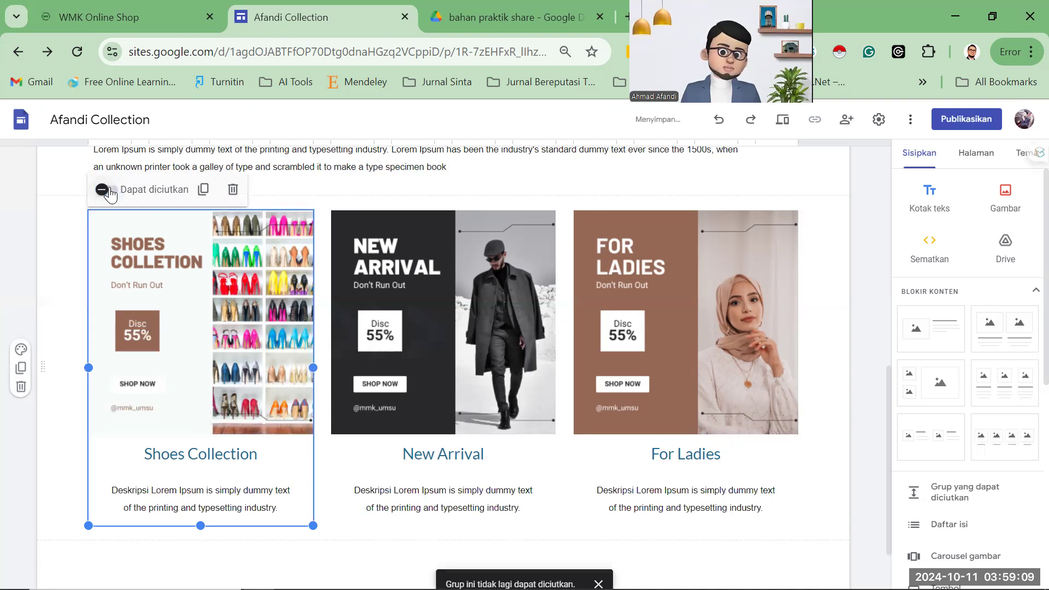
left_click(422, 199)
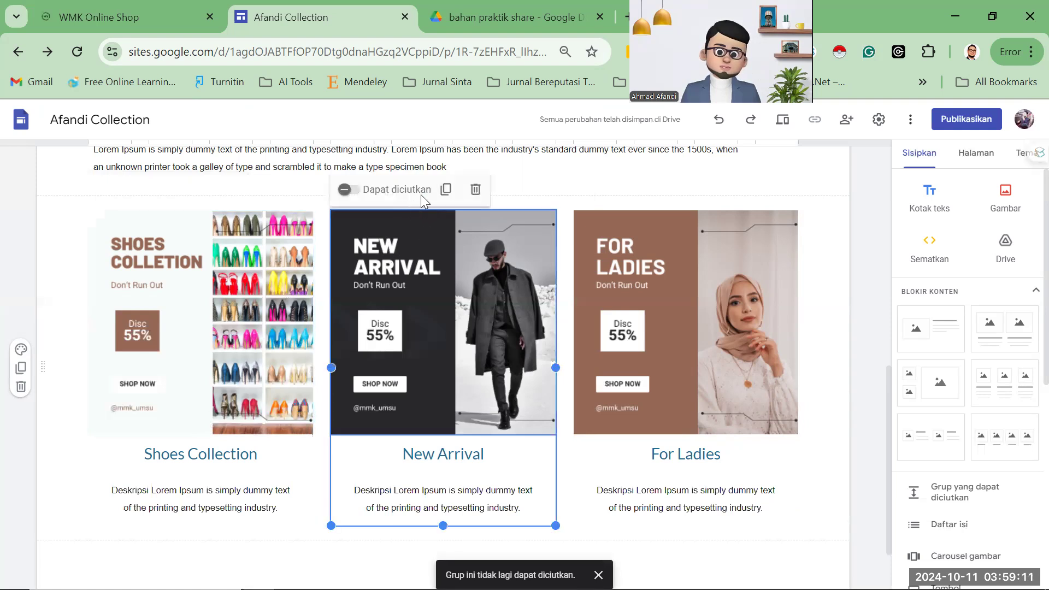
left_click(345, 190)
left_click(205, 248)
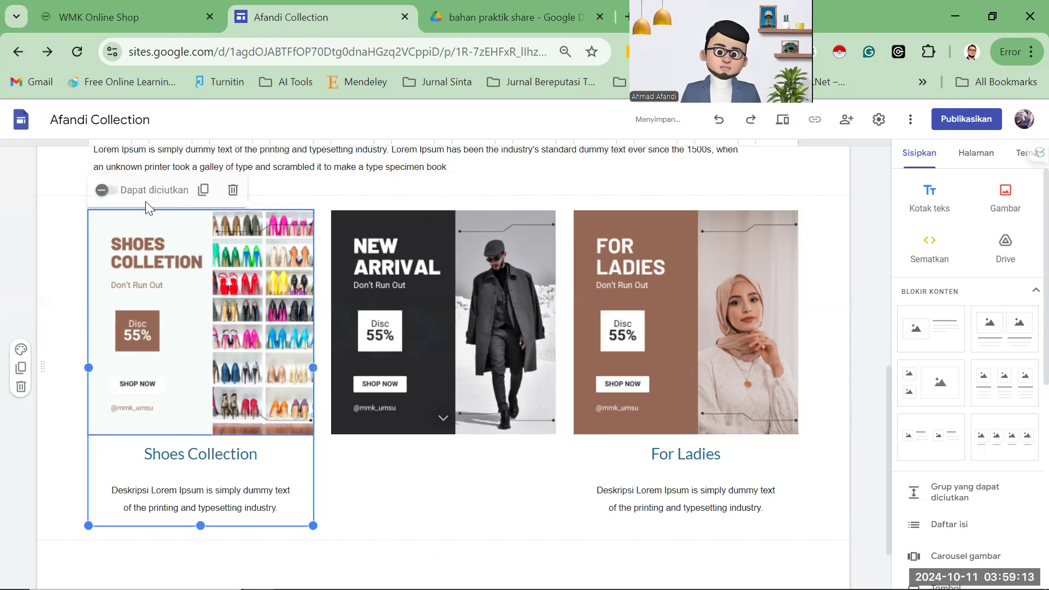
left_click(111, 190)
left_click(601, 226)
left_click(590, 190)
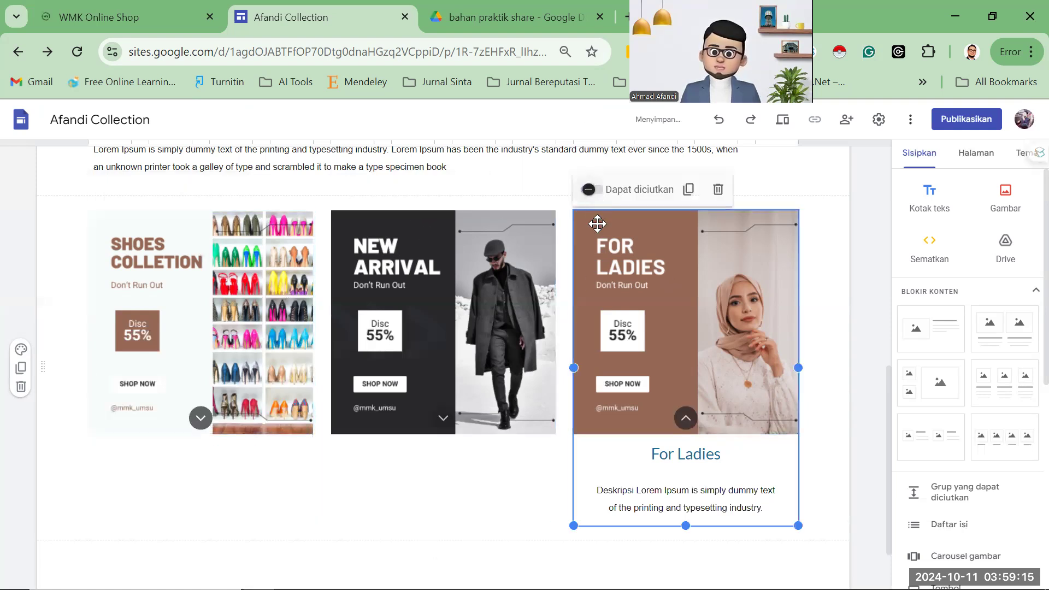
left_click(538, 468)
left_click(444, 432)
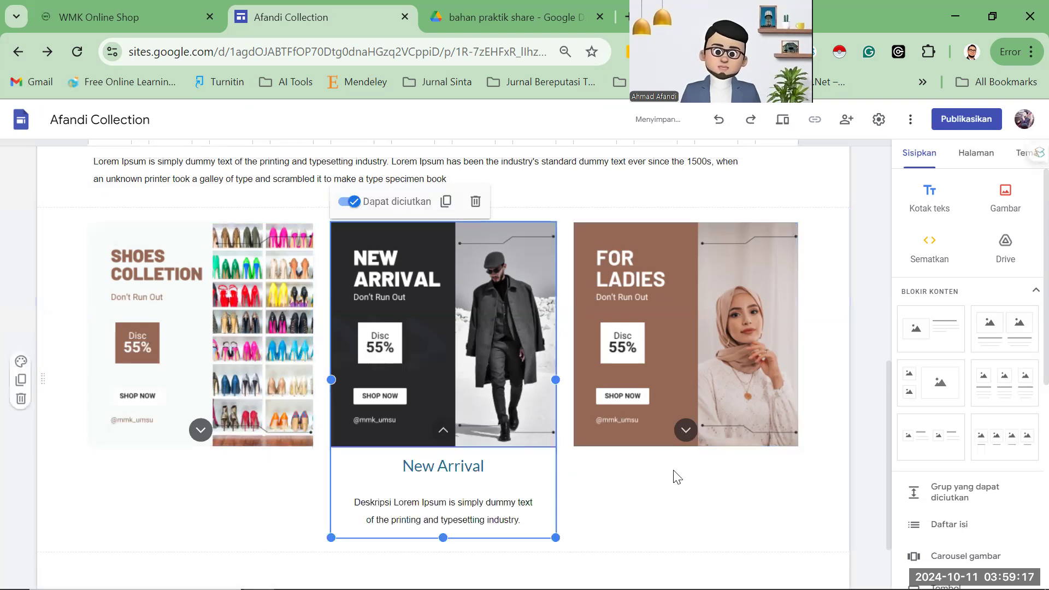
left_click(735, 418)
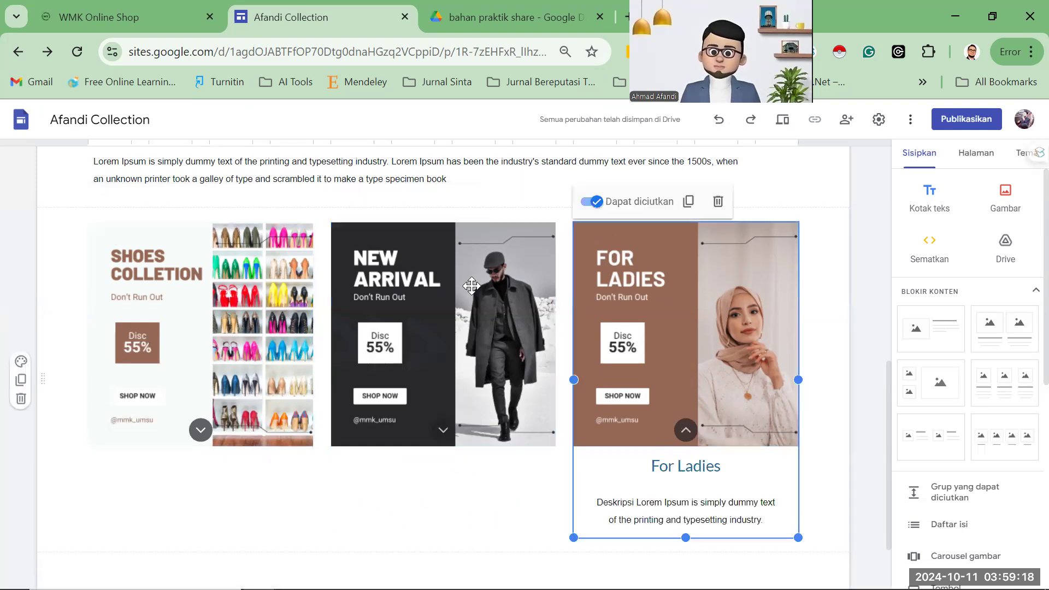
Compare the collapsible cards against the published WMK Online Shop page.
left_click(129, 18)
scroll(536, 419, "down", 3)
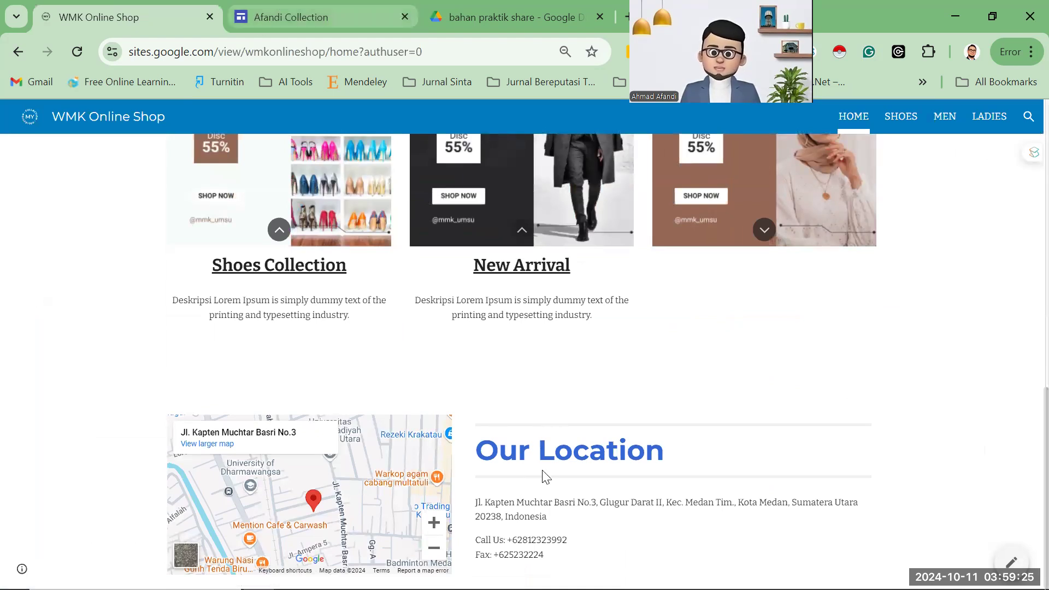
key("ctrl+Tab")
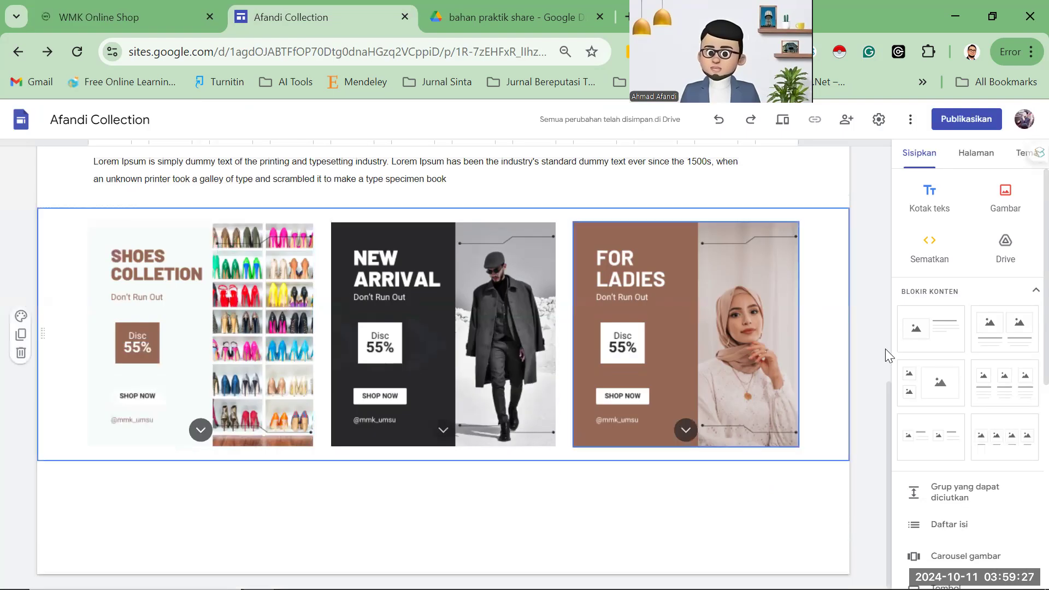
Insert an image-and-text content block beneath the three collection cards.
left_click(923, 344)
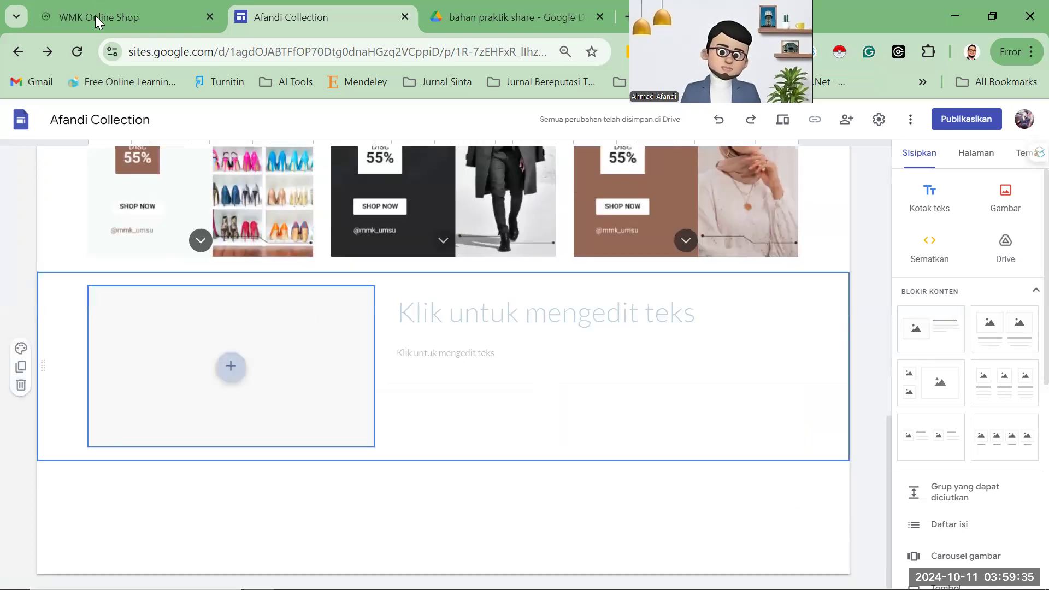
left_click(127, 17)
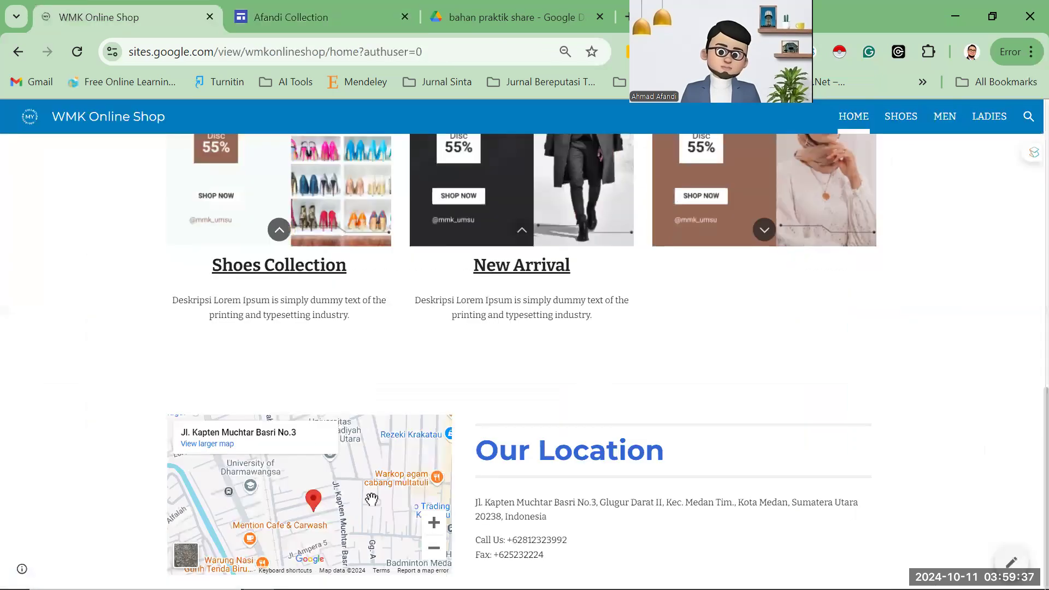
left_click(326, 18)
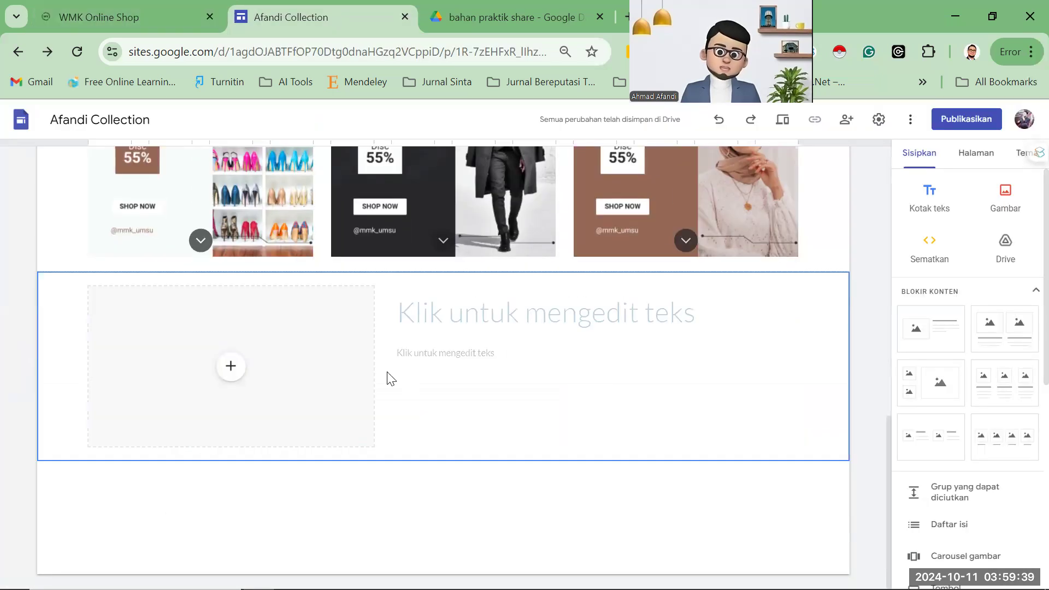
left_click(232, 371)
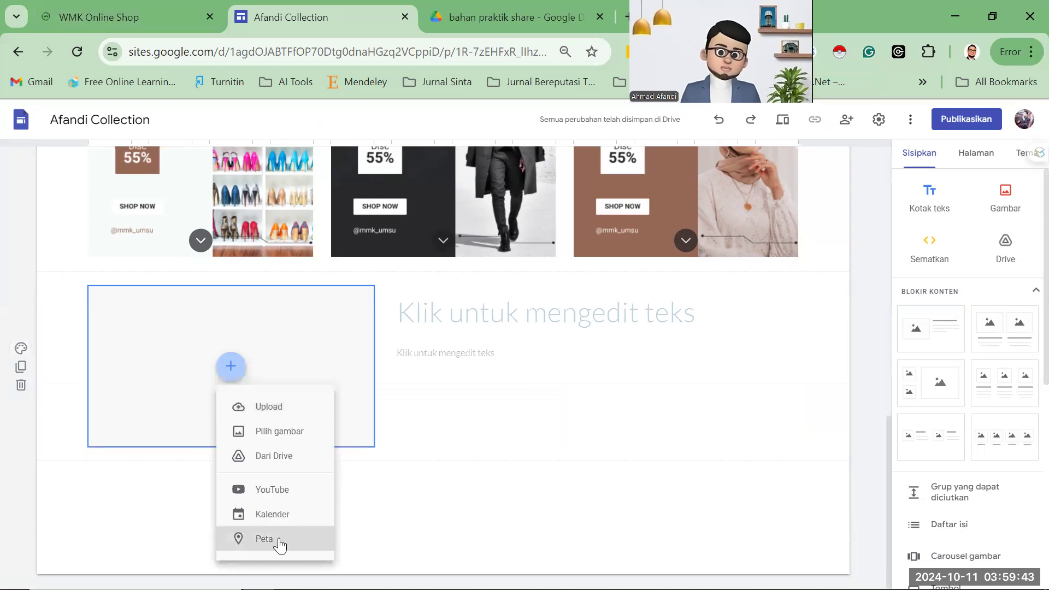
Search 'umsu' and insert the UMSU map on Jalan Kapten Muchtar Basri into the block.
left_click(281, 543)
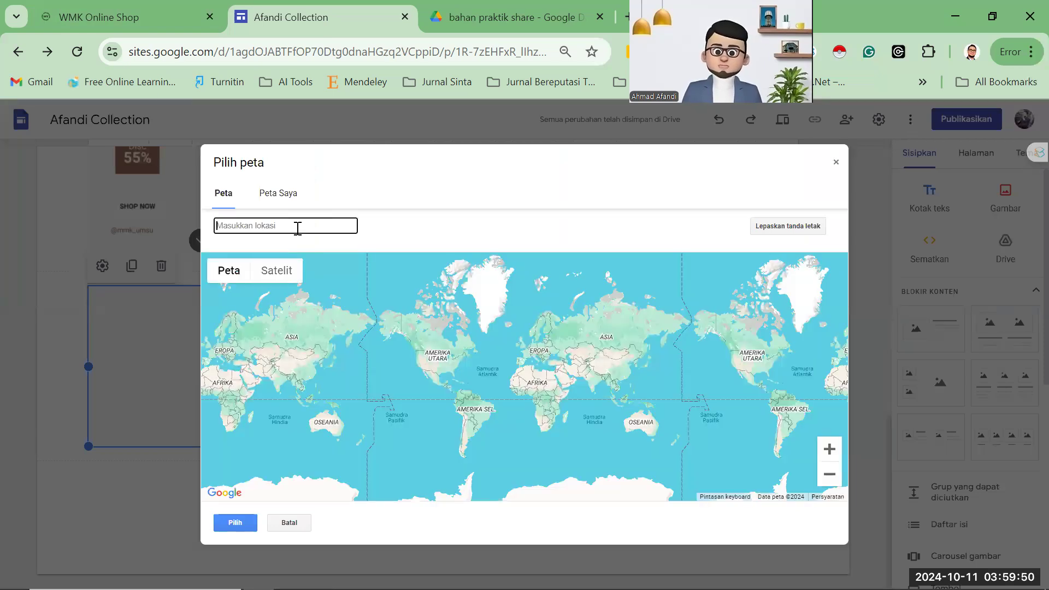
type("umsu")
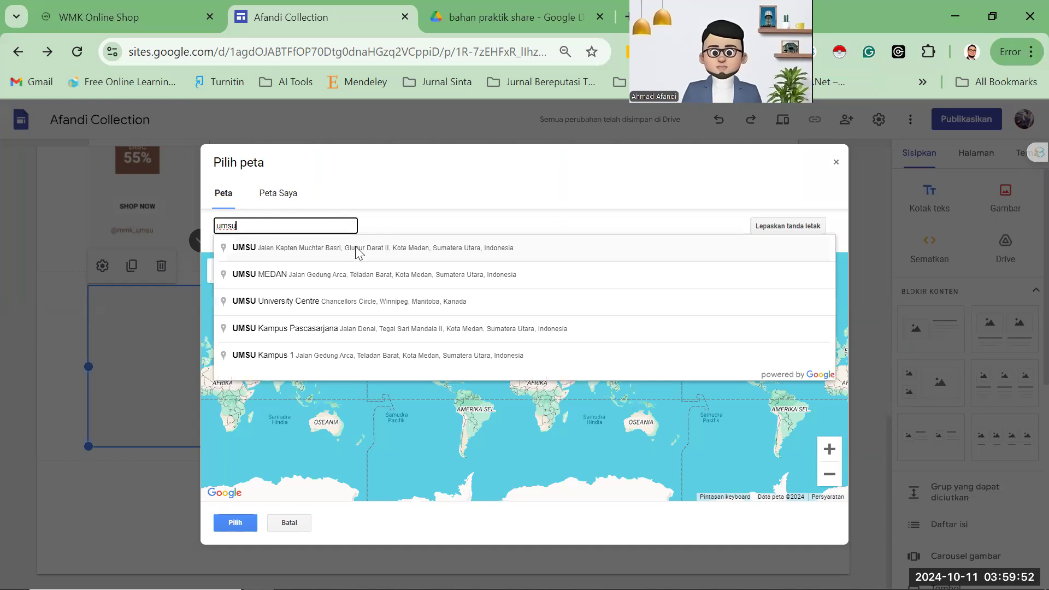
left_click(358, 249)
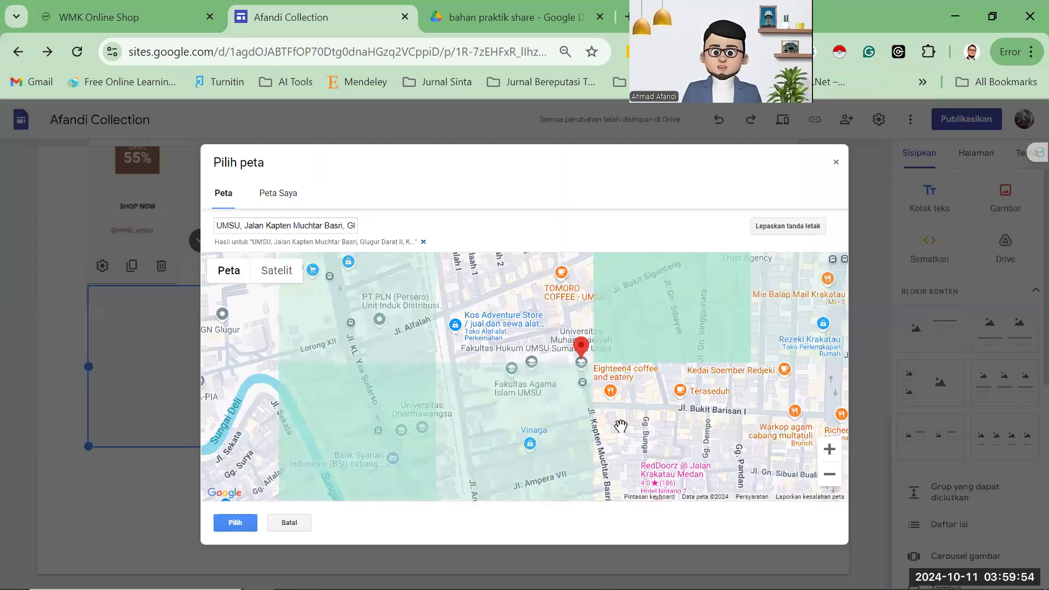
left_click(246, 522)
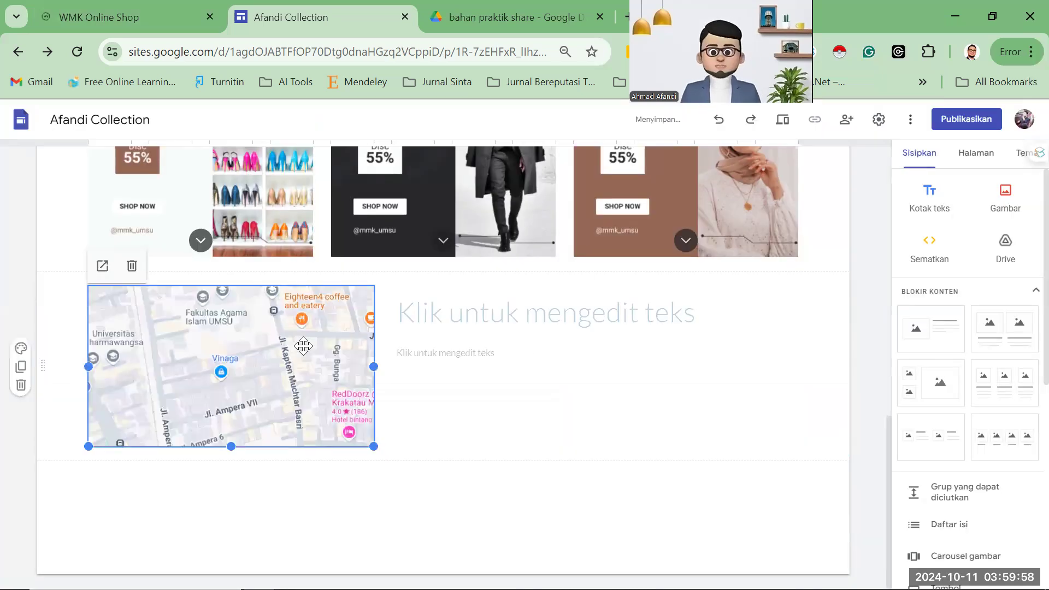
Copy the 'Our Location' heading from the WMK Online Shop site into the block's heading.
left_click(123, 16)
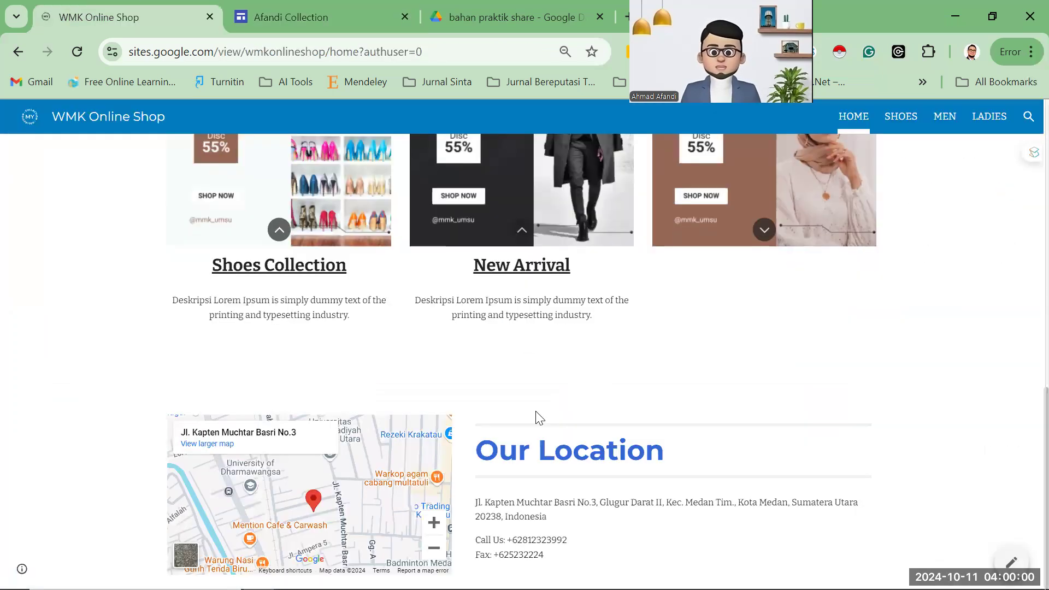
left_click_drag(477, 456, 659, 455)
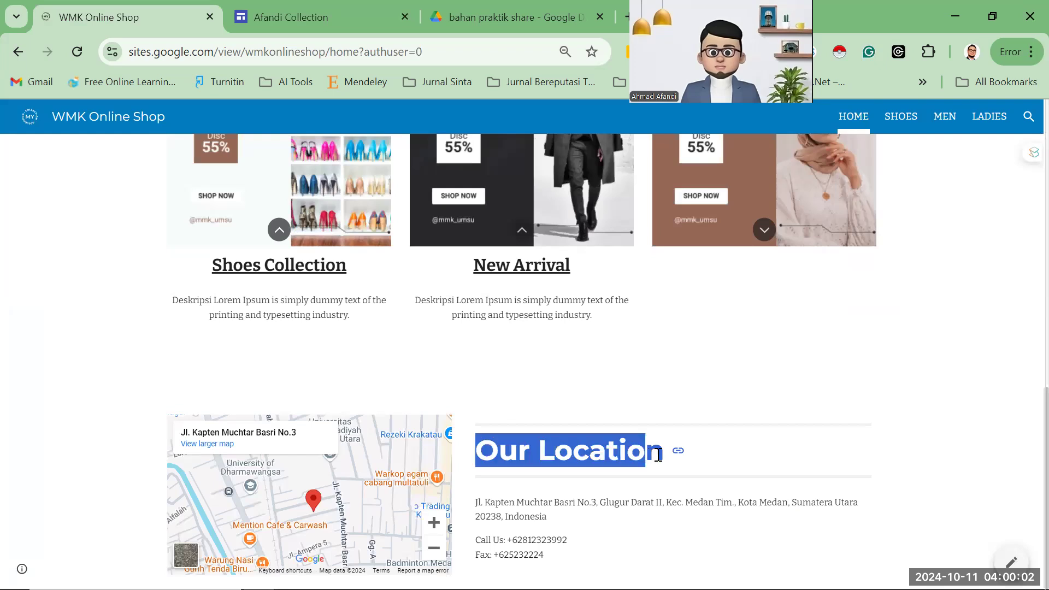
key("ctrl+Tab")
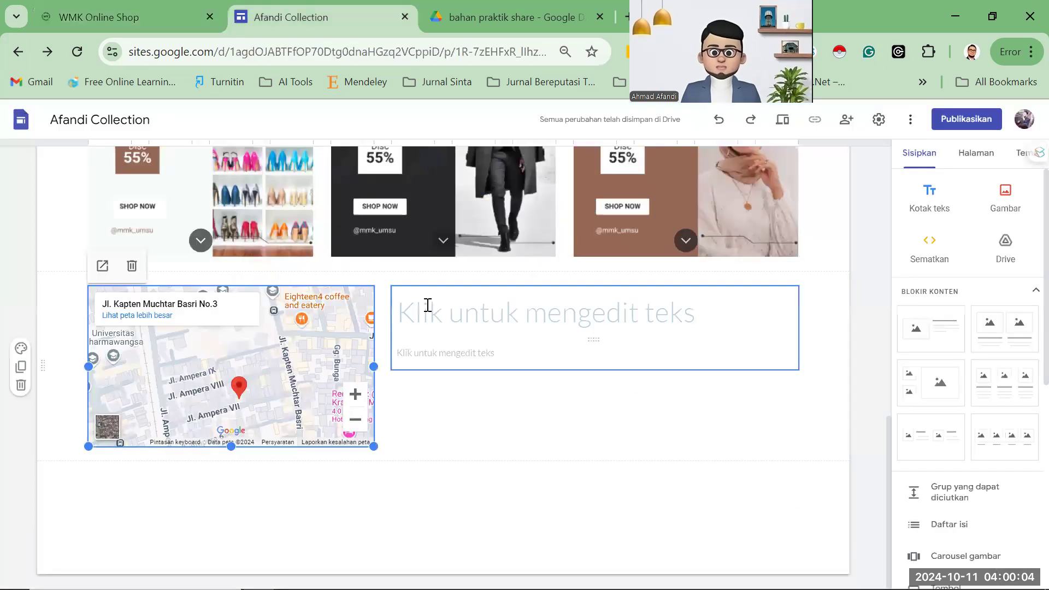
left_click(445, 308)
type("Our Location")
key("BackSpace")
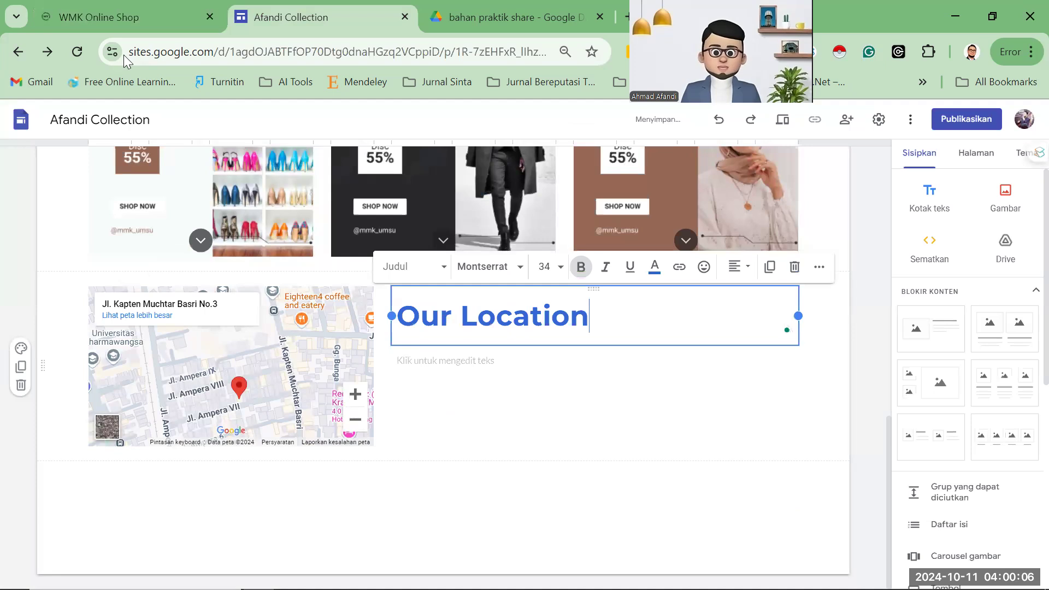
Paste the WMK address, phone and fax lines under the heading, then reload the published site.
key("ctrl+shift+Tab")
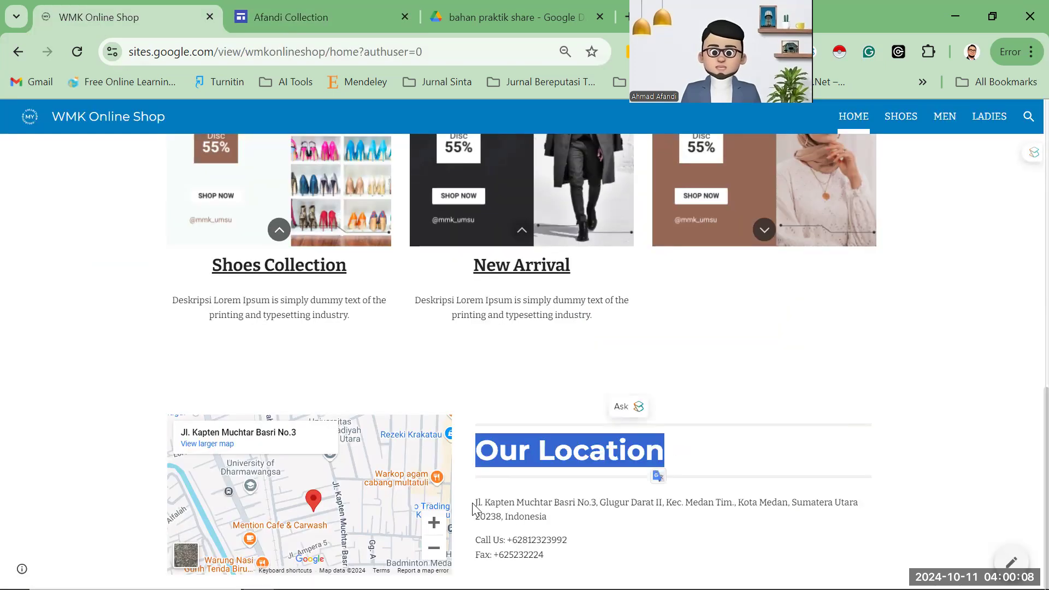
left_click_drag(476, 503, 566, 558)
key("ctrl+c")
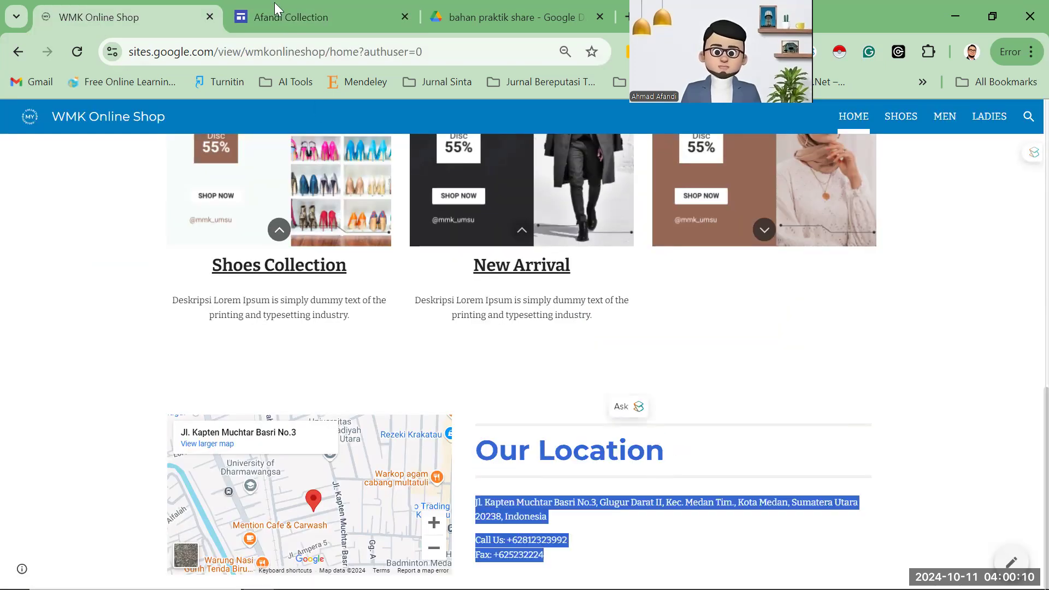
key("ctrl+Tab")
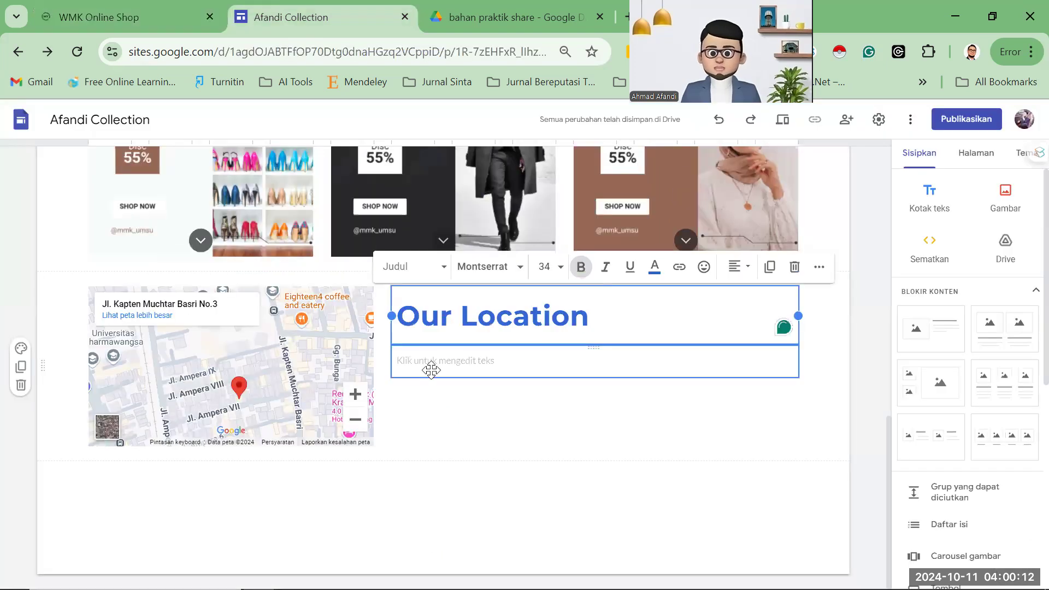
left_click(464, 373)
key("ctrl+v")
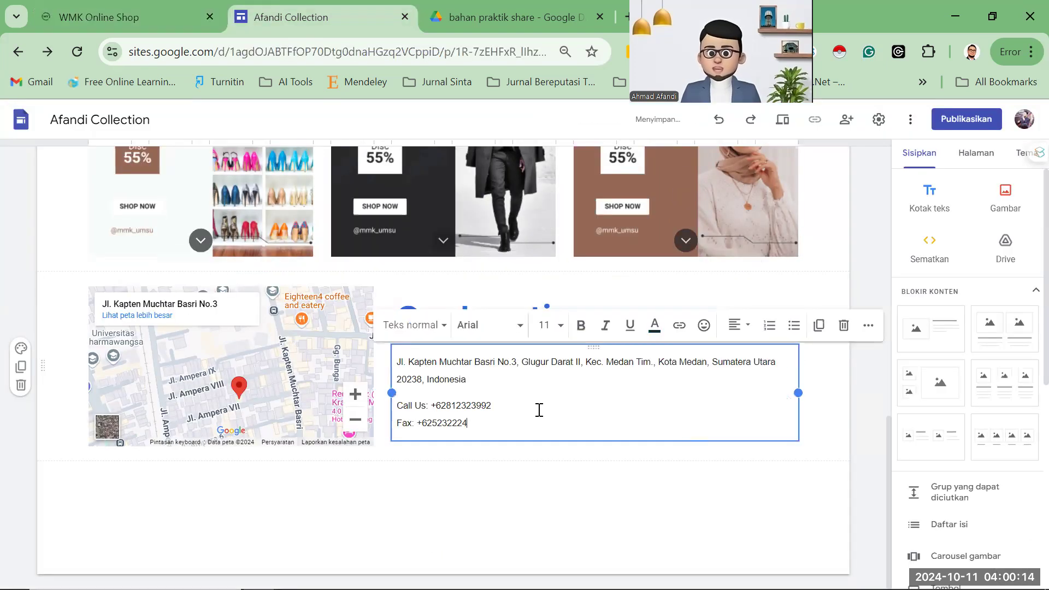
left_click(139, 18)
key("F5")
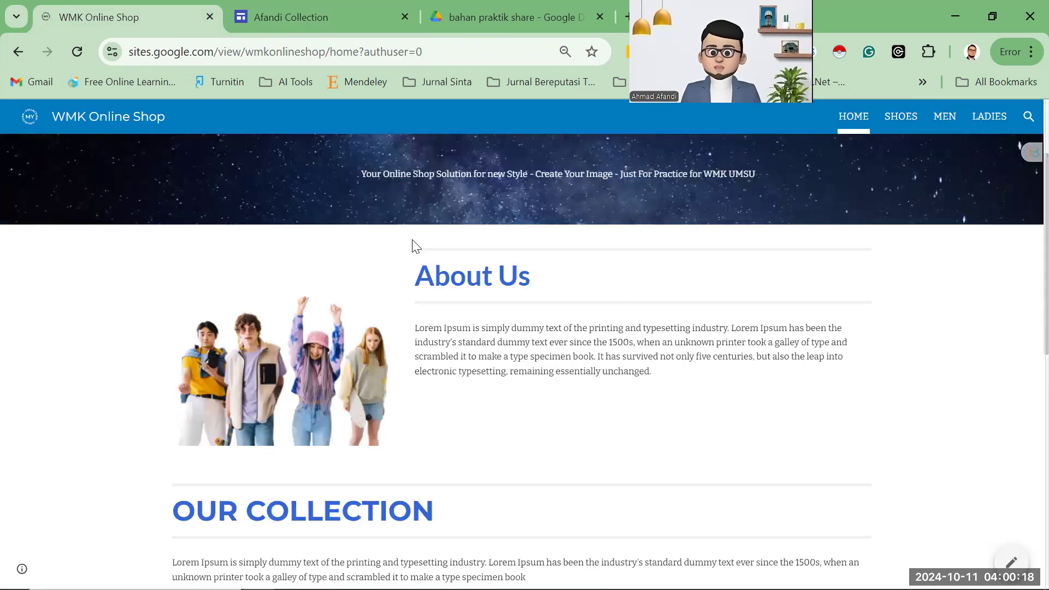
scroll(458, 210, "down", 1)
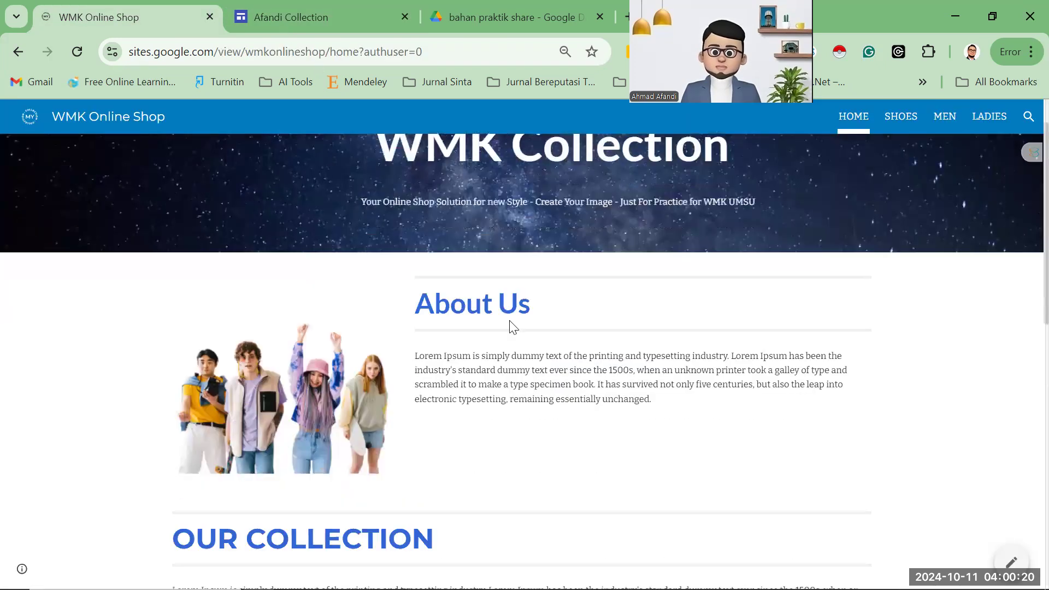
Return to the Afandi Collection editor and scroll back to the top of the page.
left_click(291, 17)
scroll(596, 323, "up", 8)
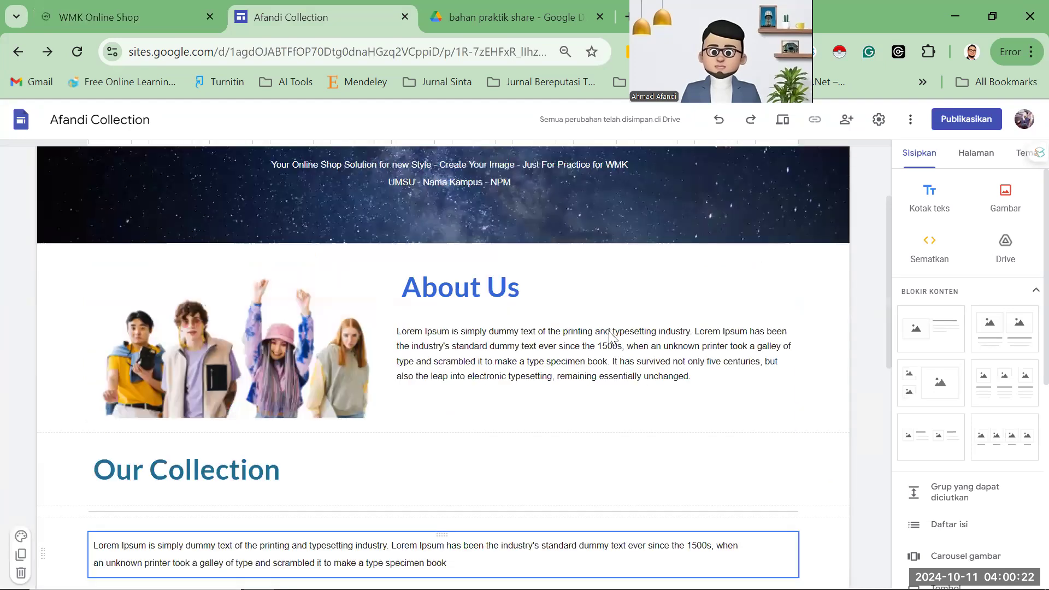
scroll(611, 338, "up", 2)
scroll(609, 333, "down", 10)
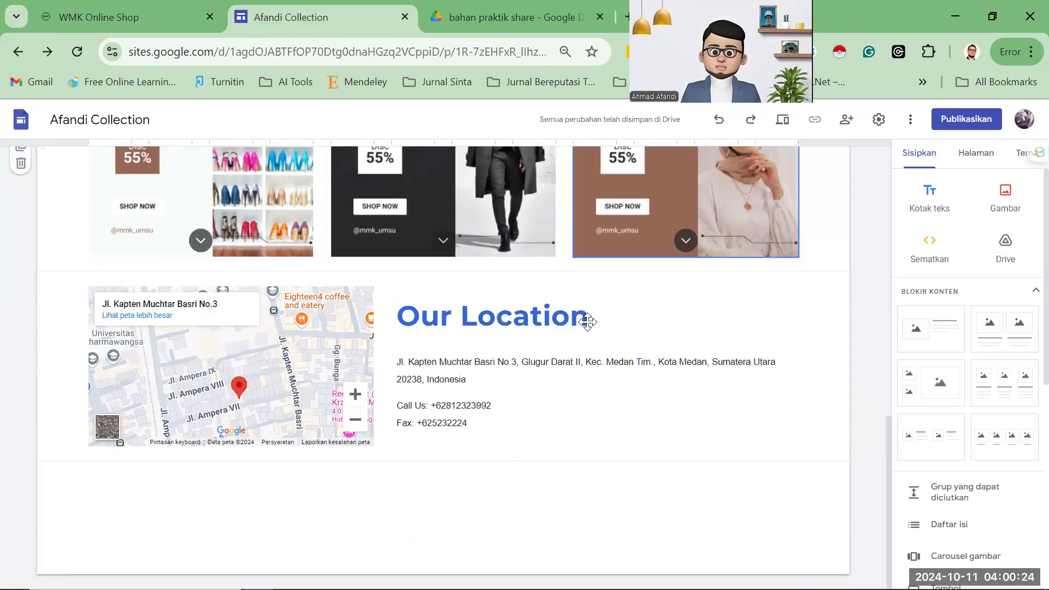
scroll(365, 146, "up", 10)
left_click(144, 11)
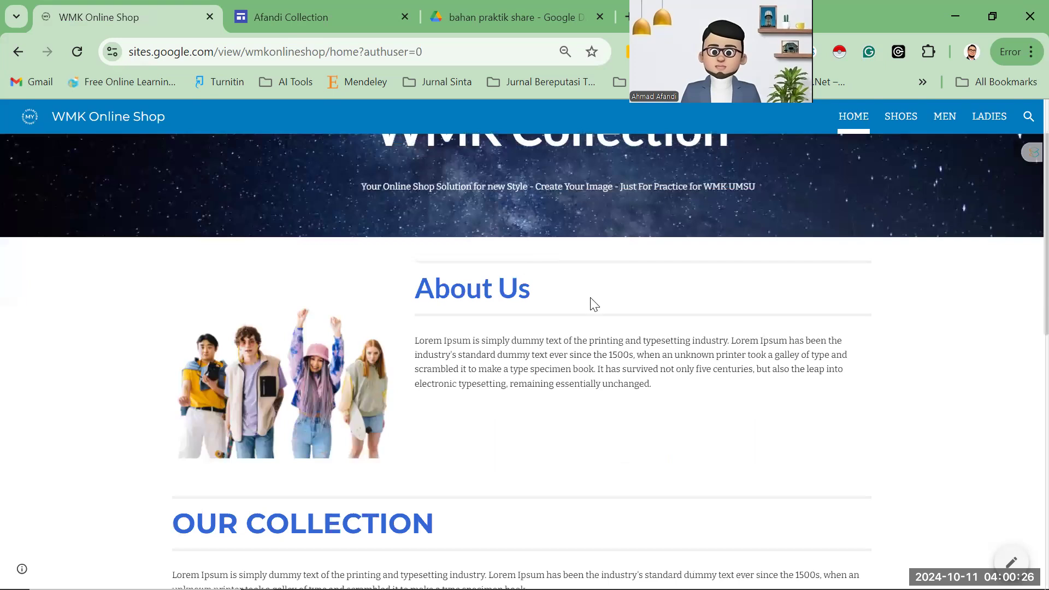
scroll(590, 302, "up", 3)
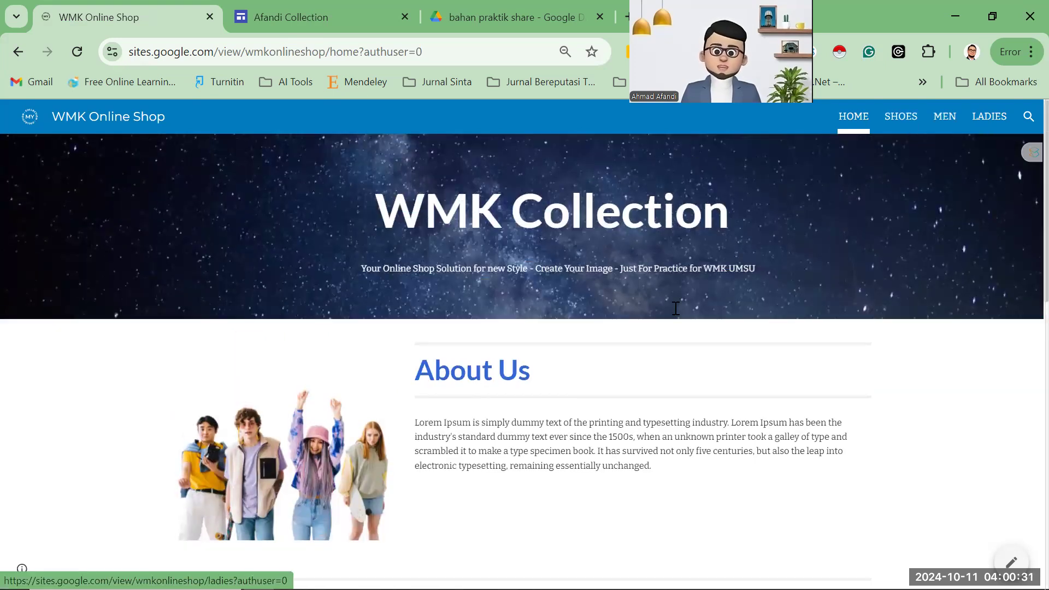
key("ctrl+Tab")
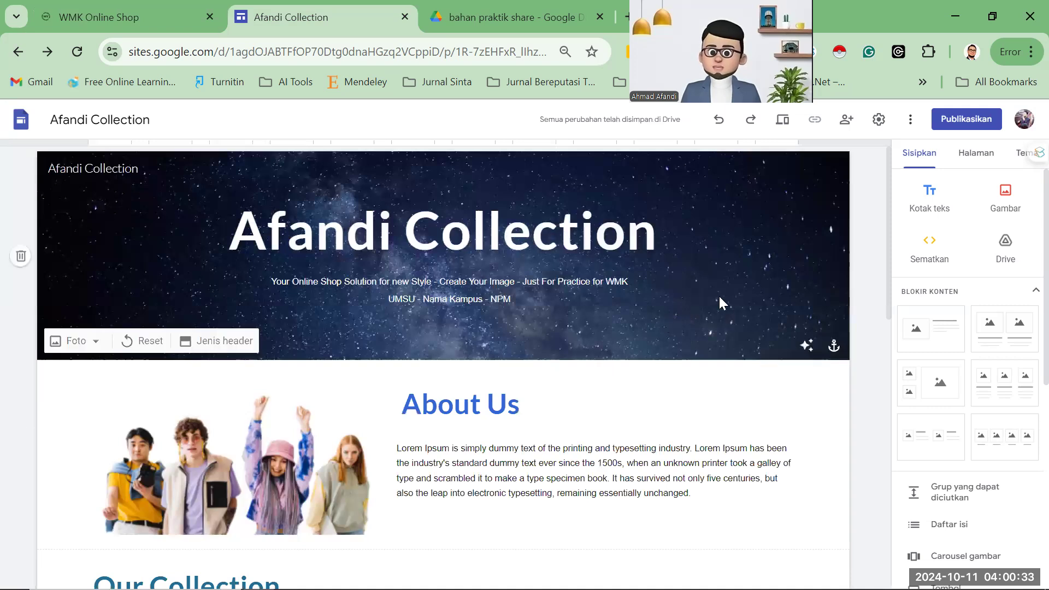
Create a new page named SHOES in the Afandi Collection site's Pages panel.
left_click(977, 155)
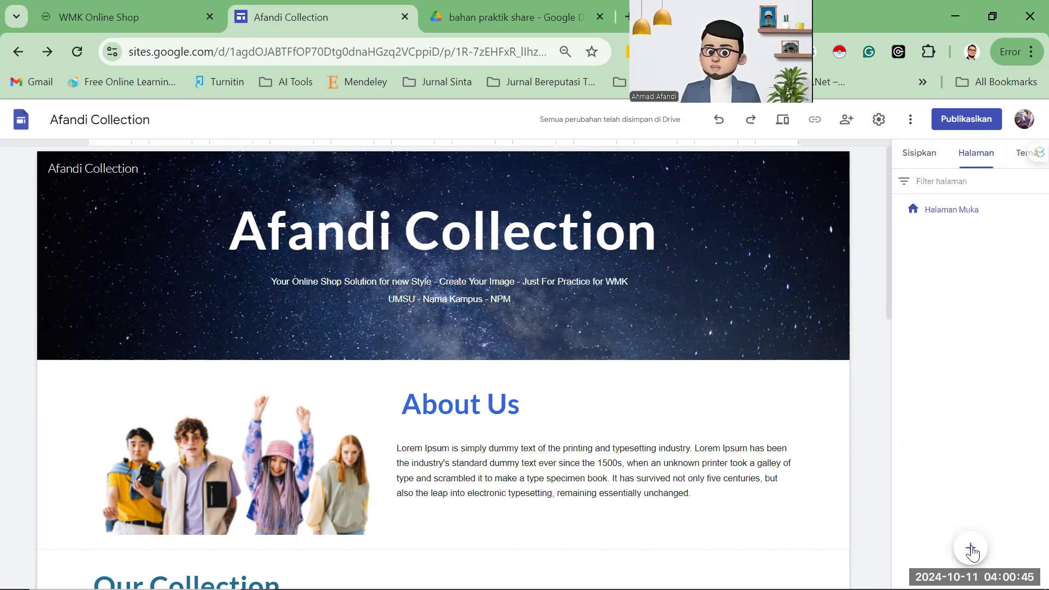
mouse_move(972, 560)
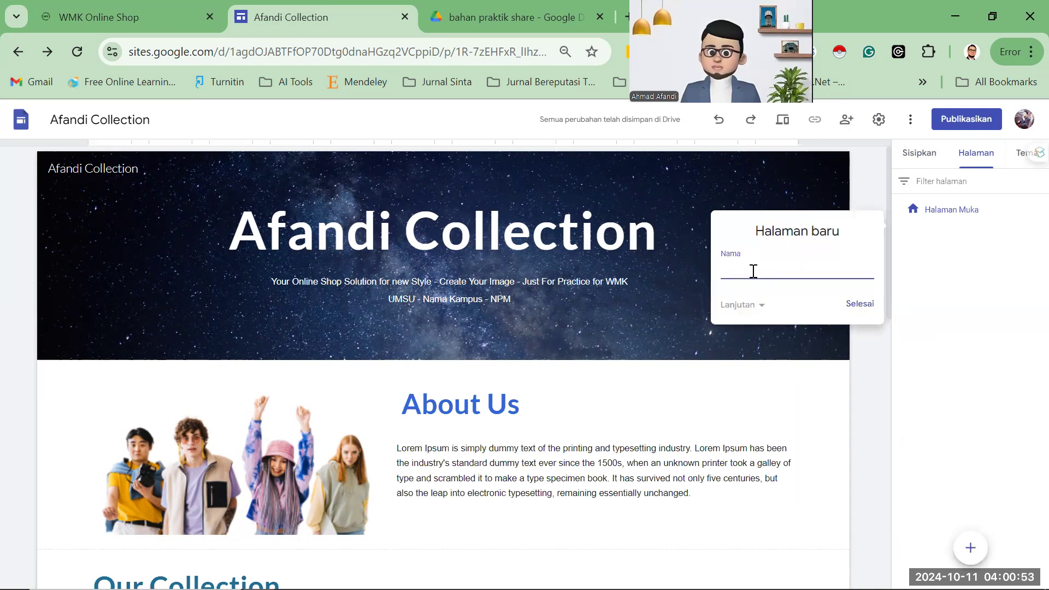
key("ctrl+shift+Tab")
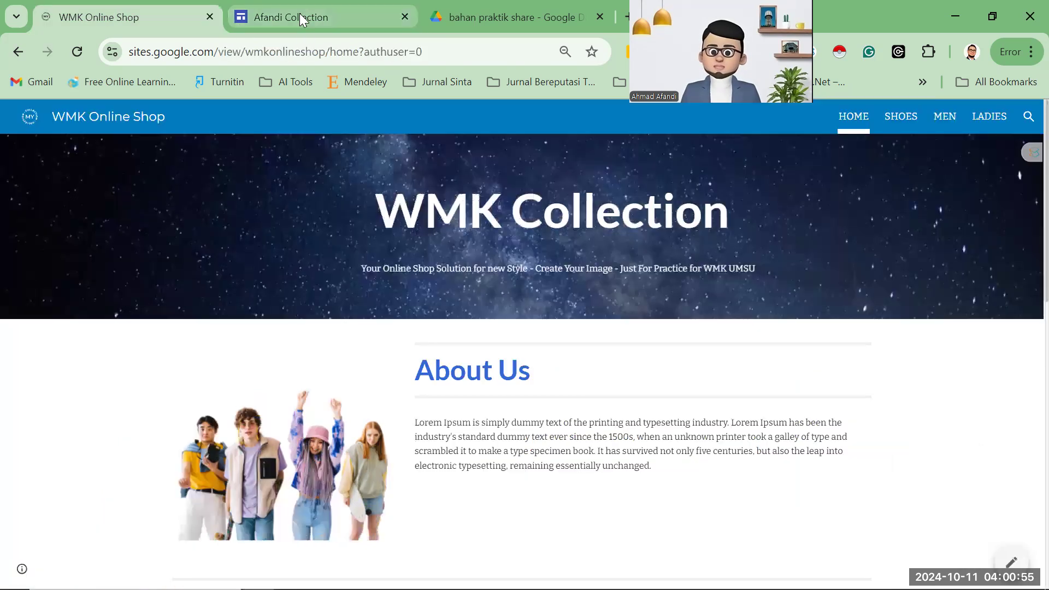
key("ctrl+Tab")
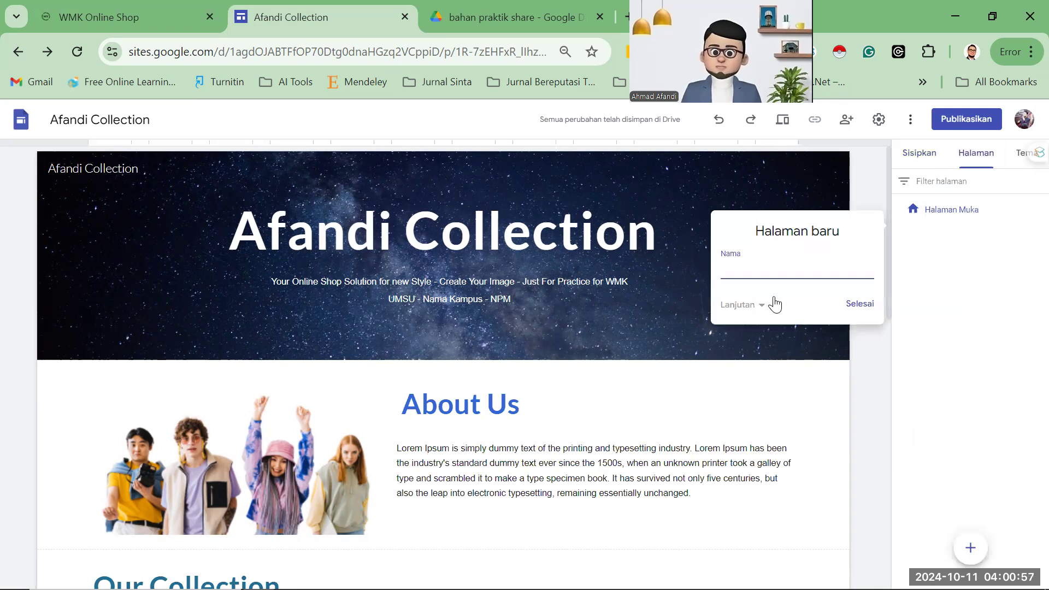
type("SOES")
key("BackSpace")
key("BackSpace")
key("BackSpace")
type("HO")
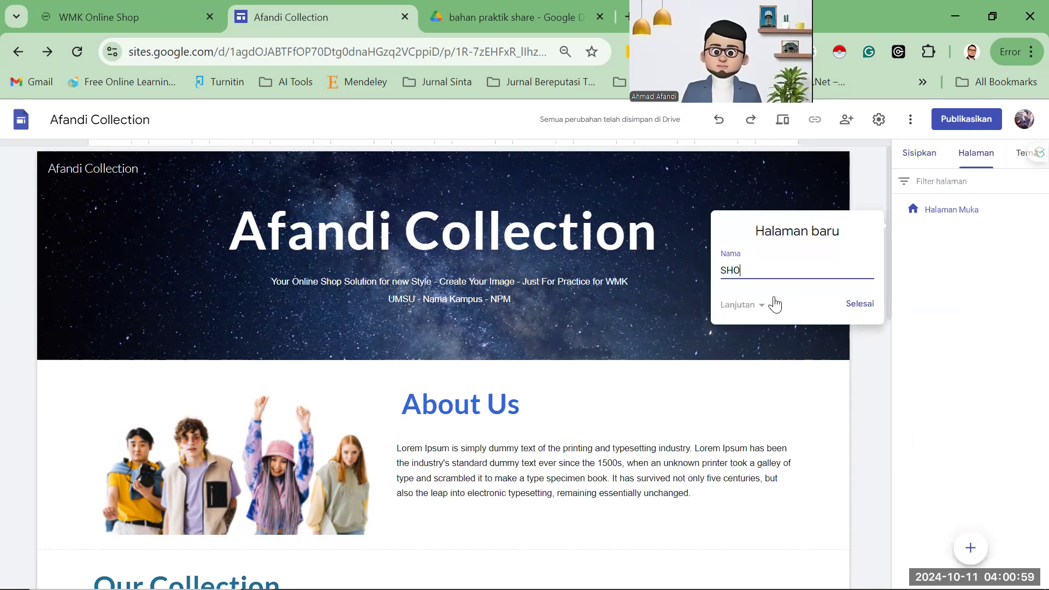
type("ES")
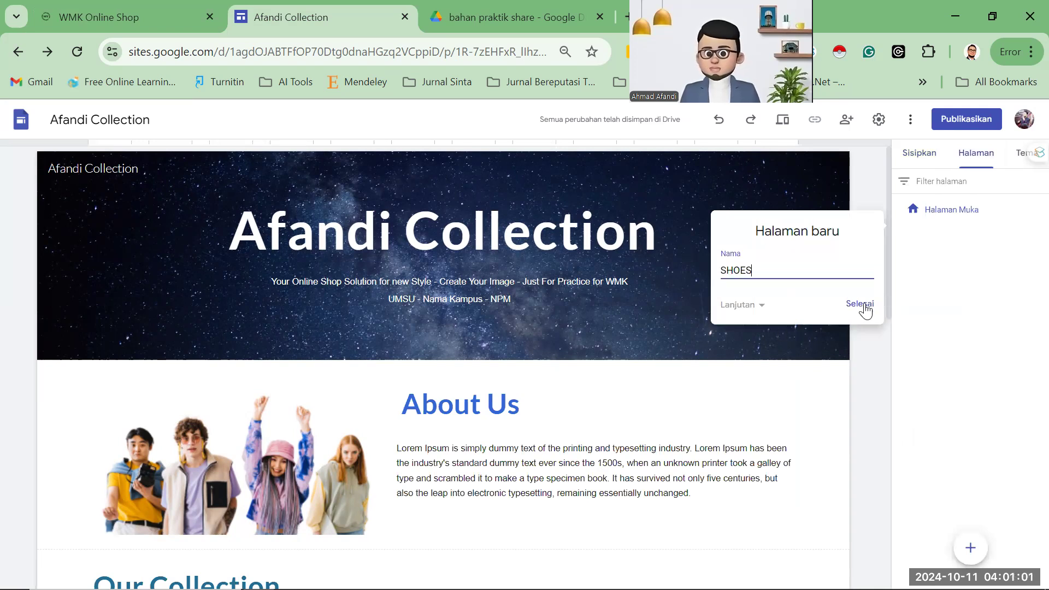
left_click(863, 307)
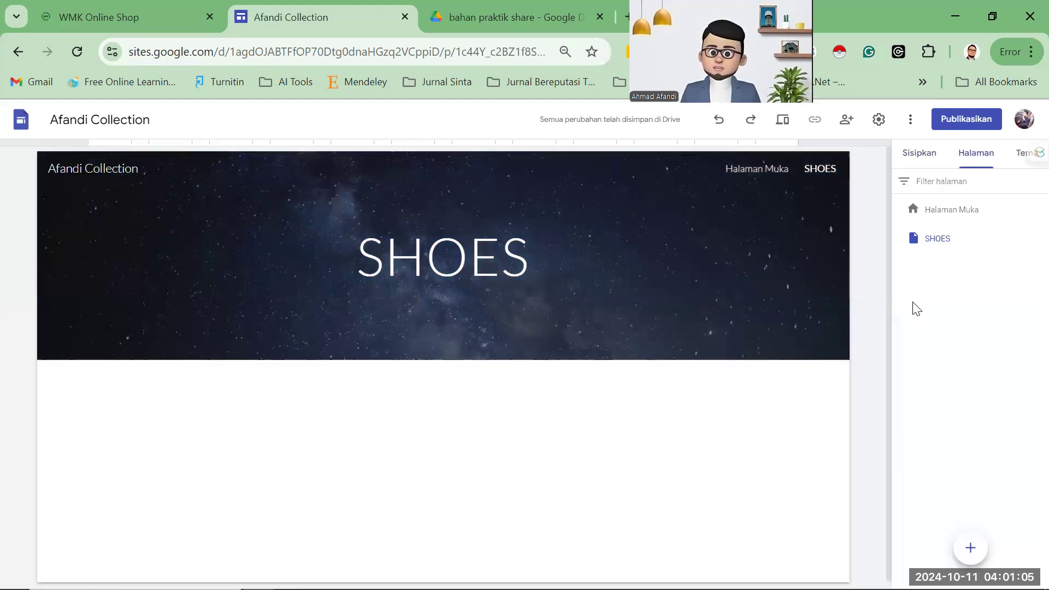
left_click(941, 220)
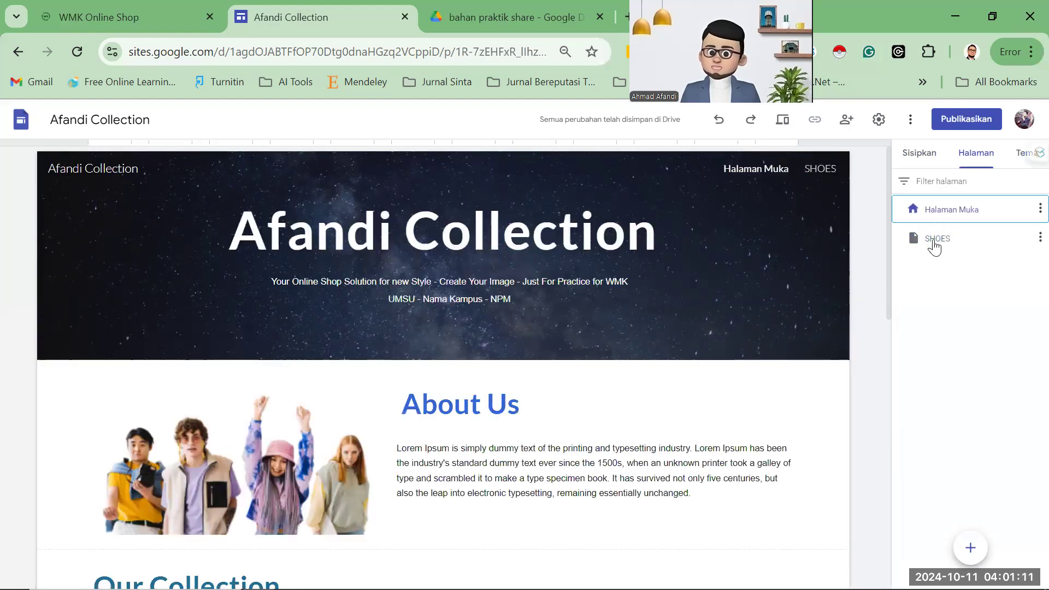
Rename the Halaman Muka page to HOME through its Properties, then open the SHOES page.
left_click(935, 243)
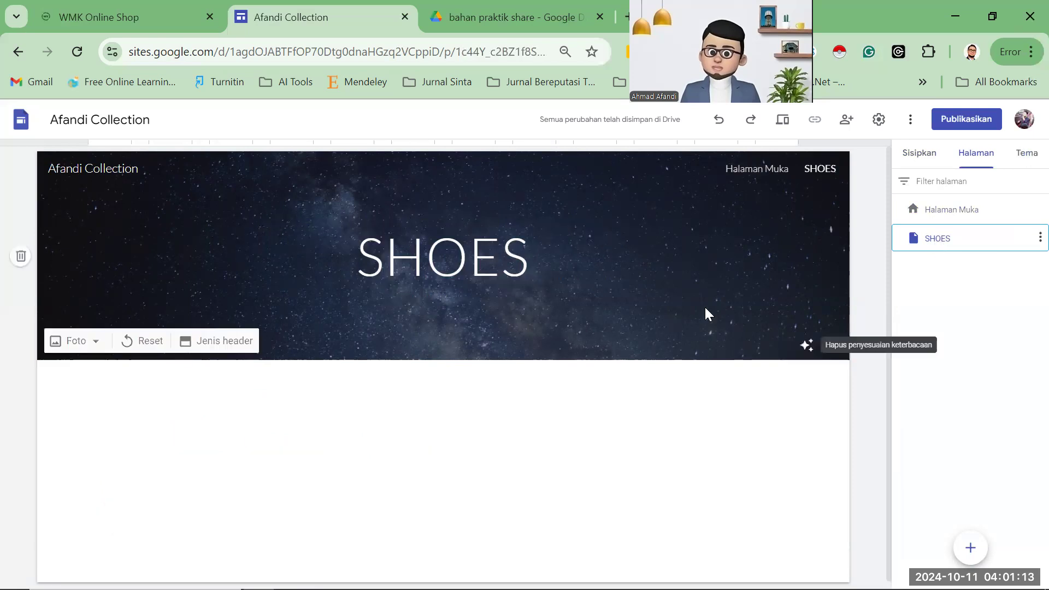
left_click(131, 16)
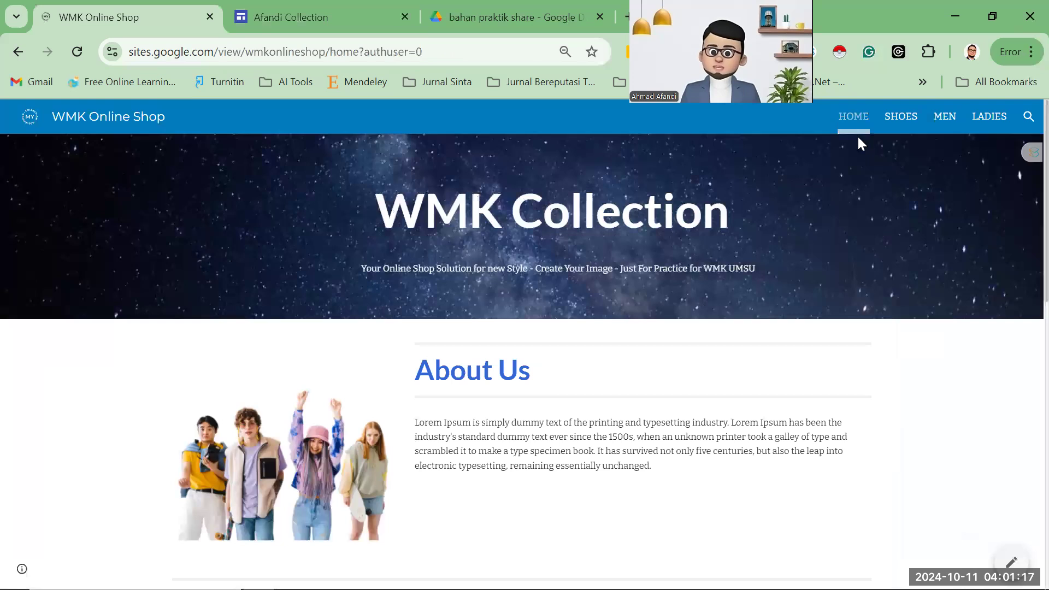
left_click(280, 17)
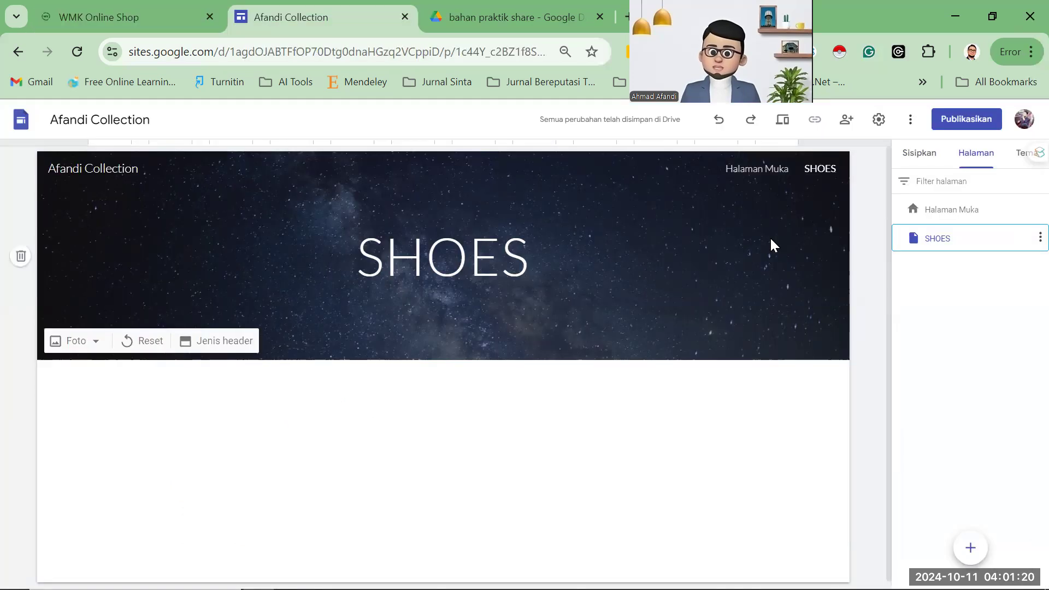
left_click(957, 211)
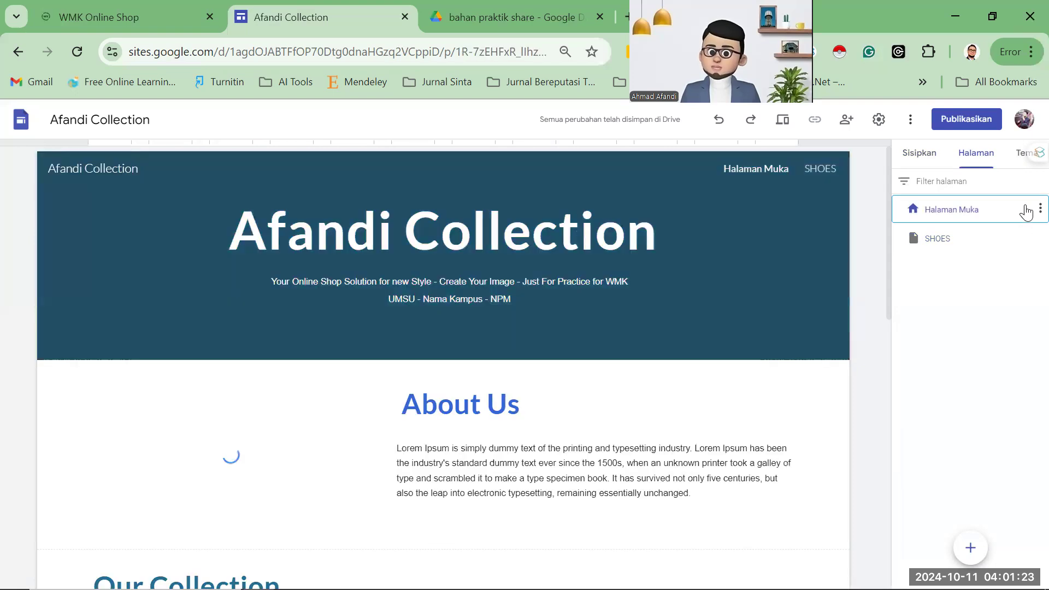
left_click(1033, 211)
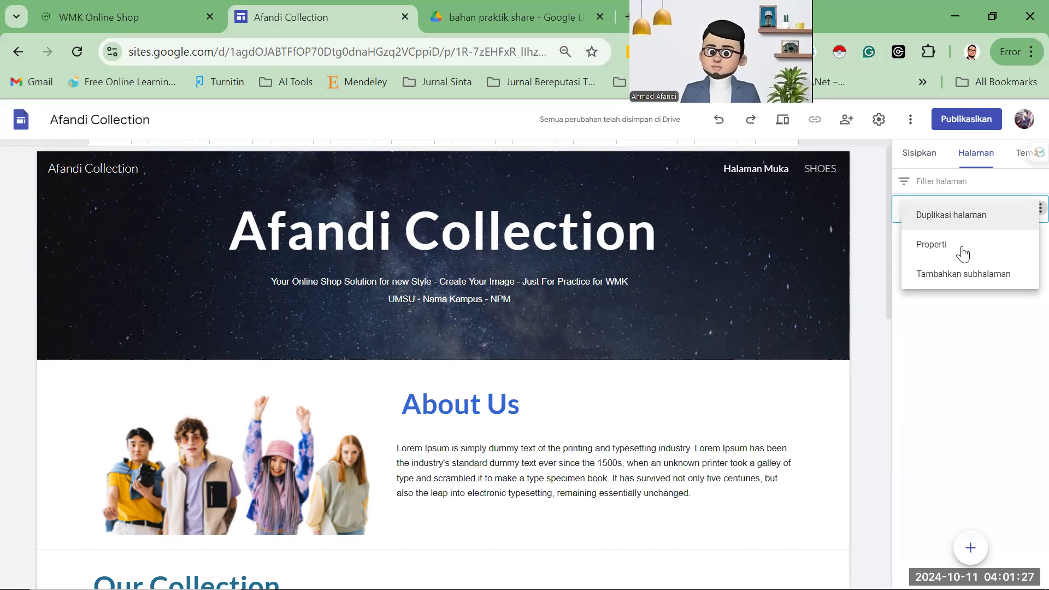
left_click(961, 247)
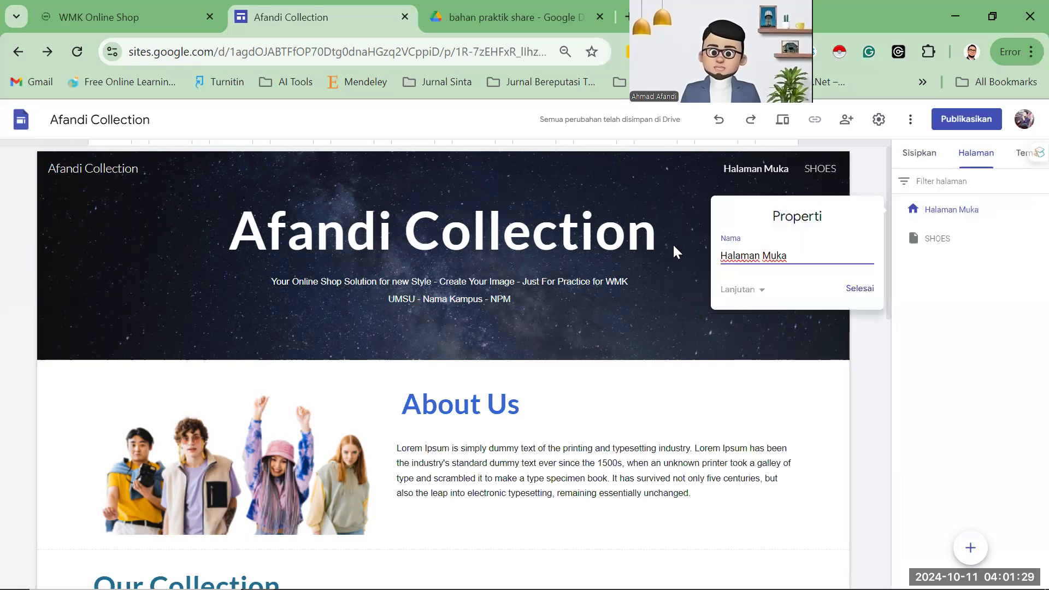
key("ctrl+a")
type("H")
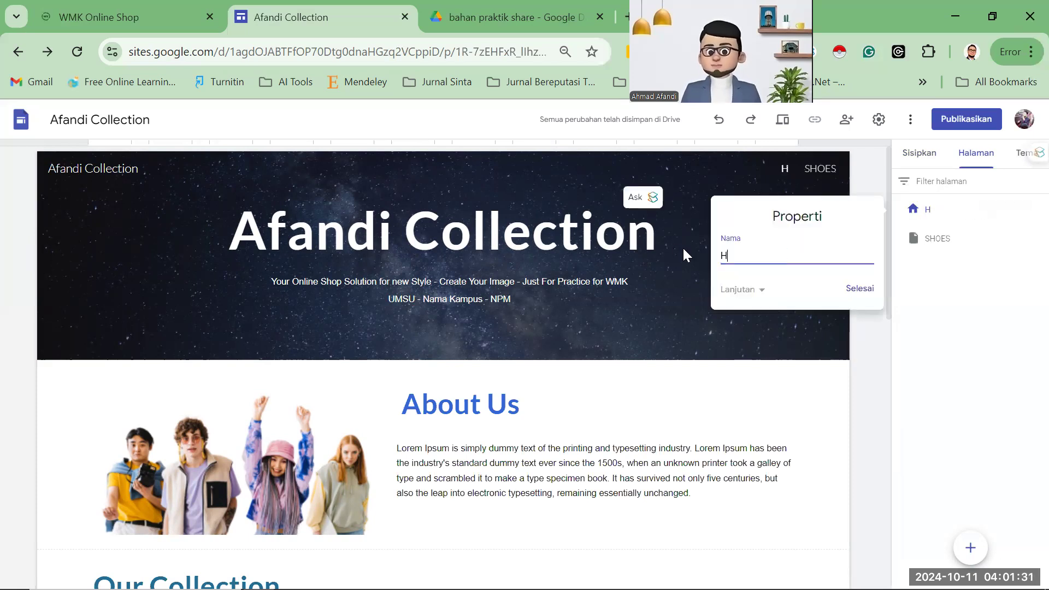
type("OME")
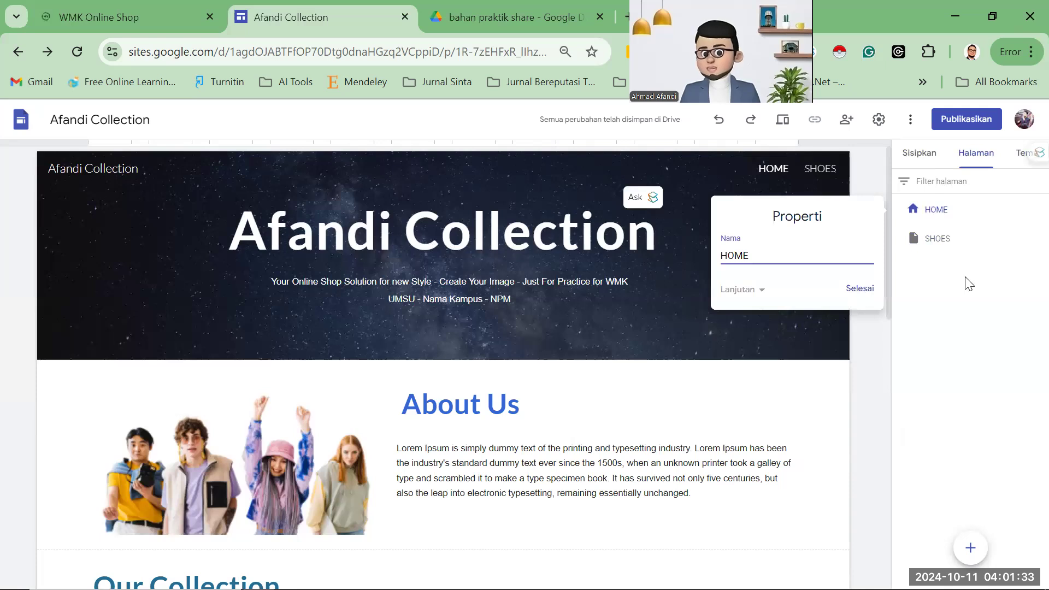
key("Return")
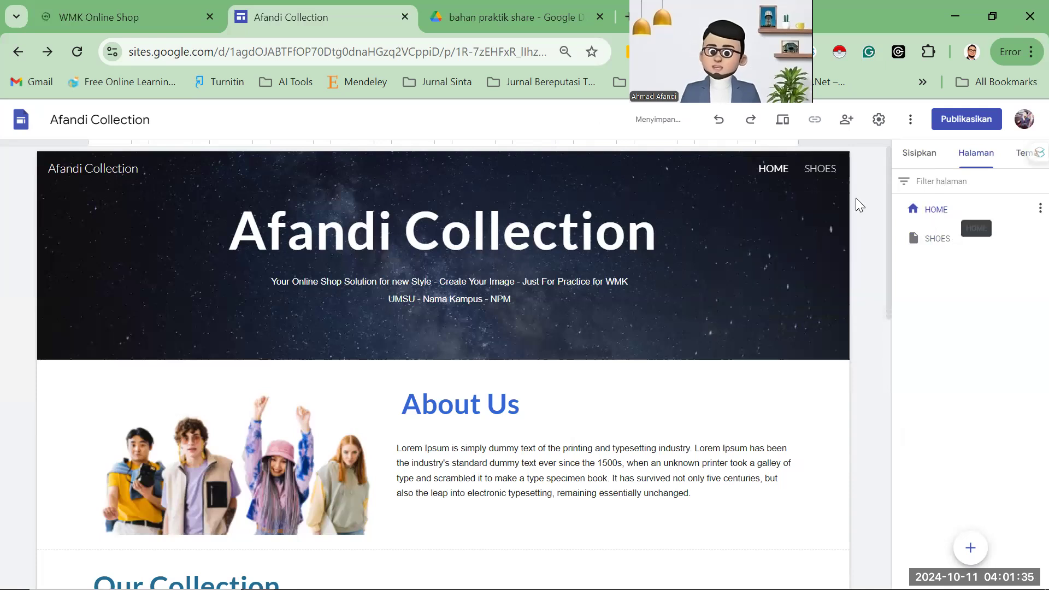
left_click(832, 174)
left_click(773, 169)
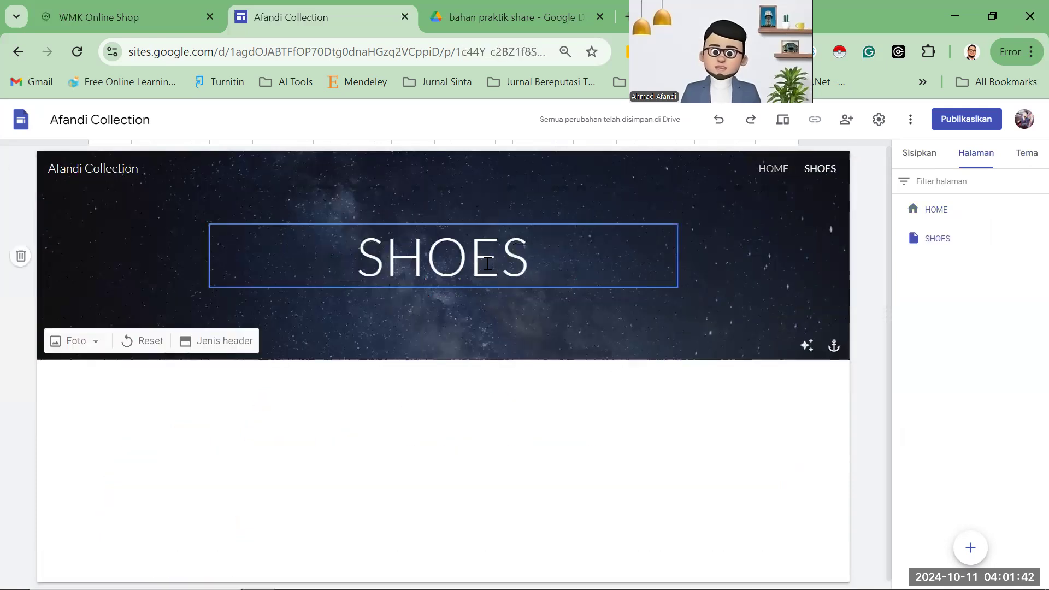
Insert a text box and drag it up into the SHOES banner.
scroll(456, 246, "down", 1)
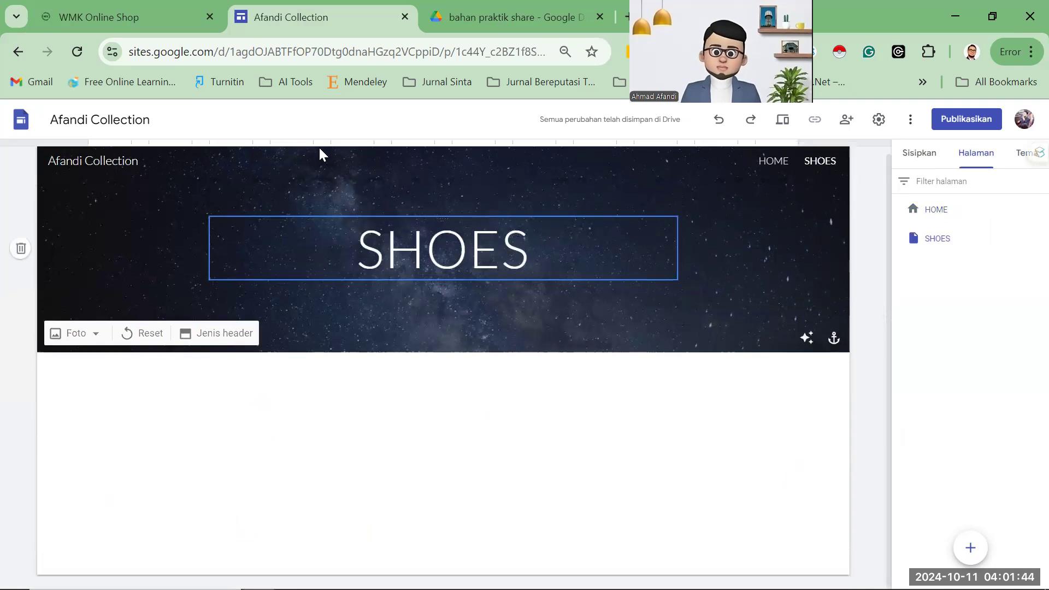
left_click(128, 17)
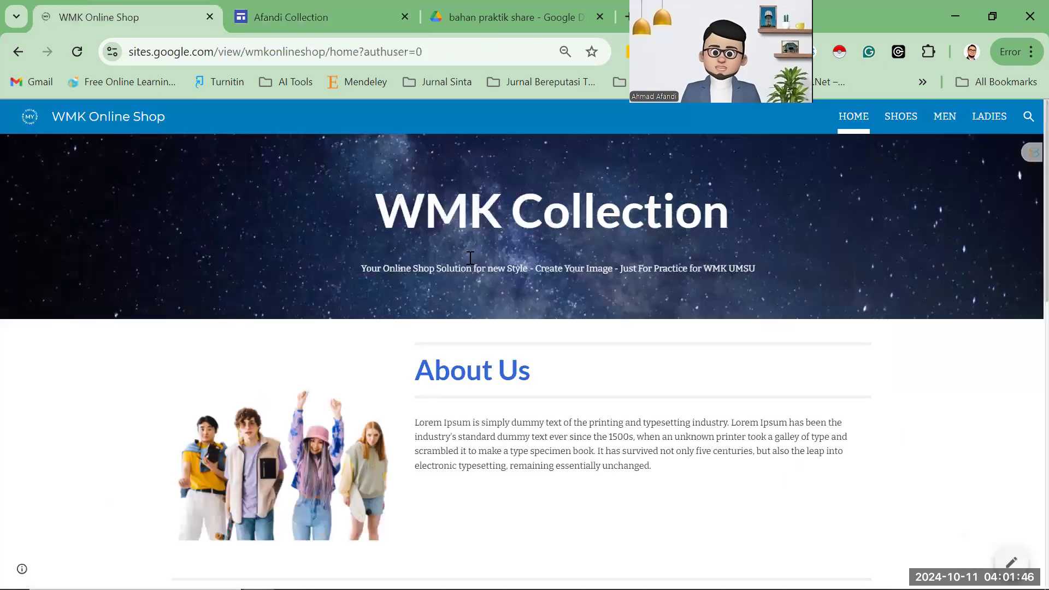
left_click(334, 11)
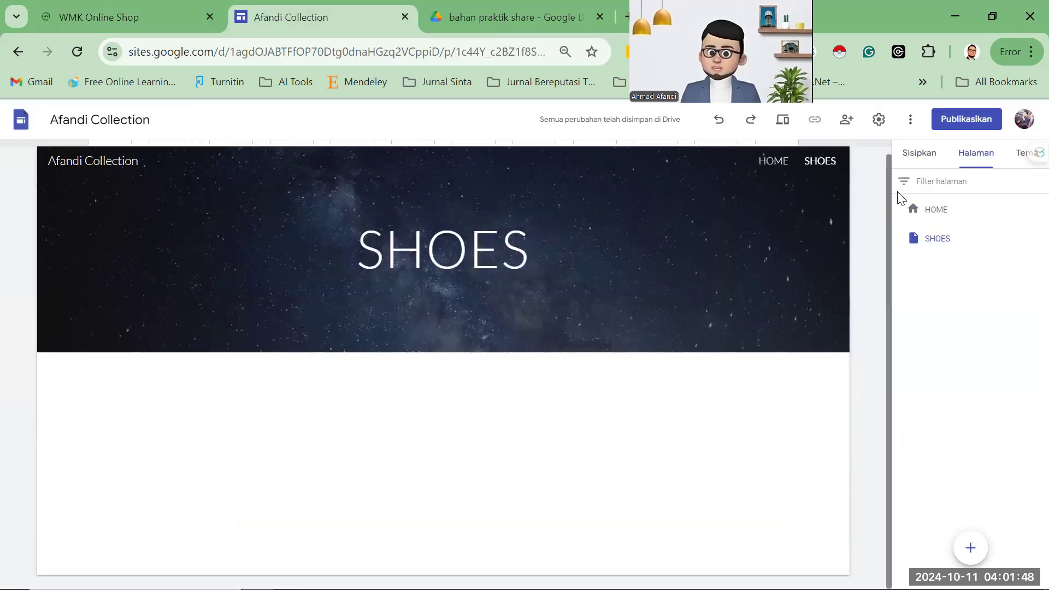
left_click(919, 155)
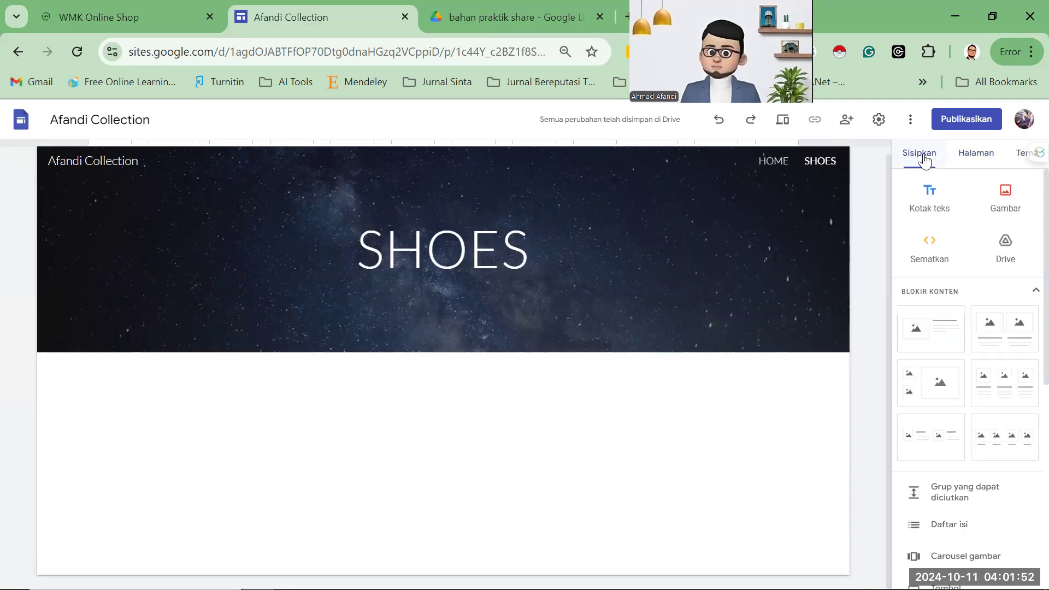
scroll(951, 306, "down", 3)
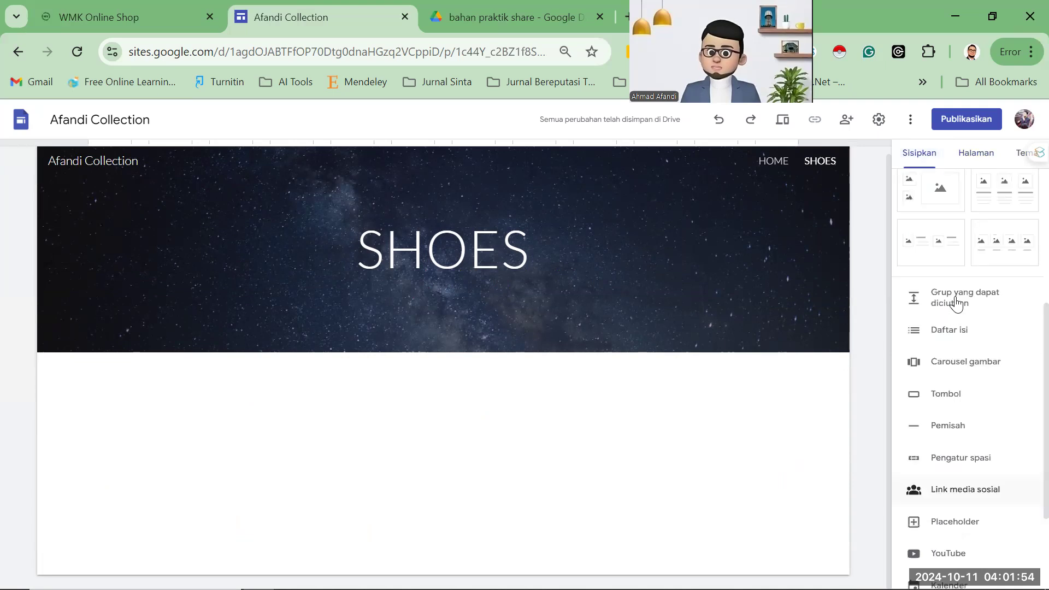
scroll(961, 239, "up", 3)
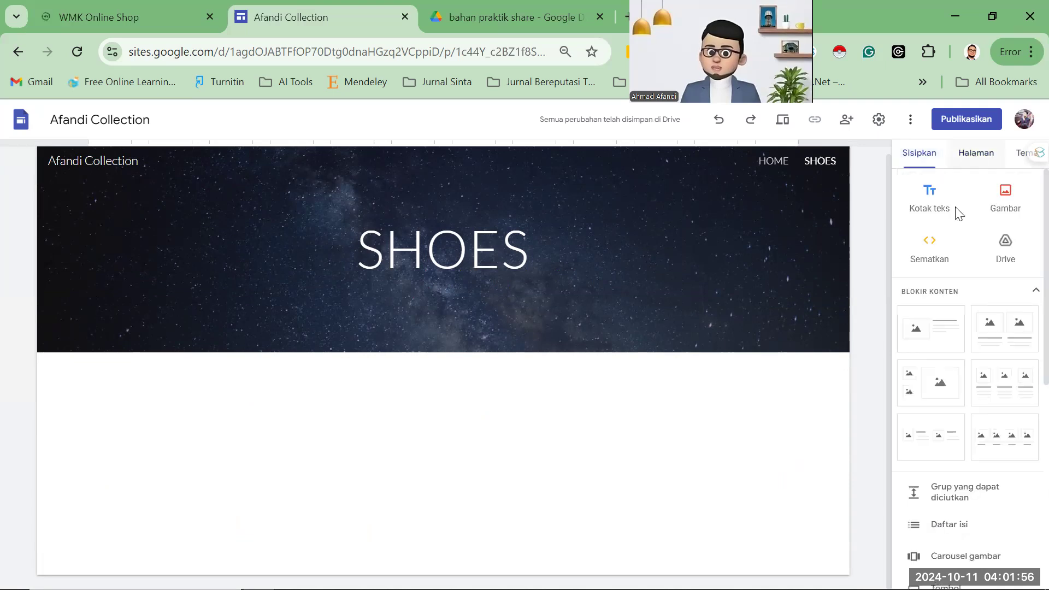
left_click(991, 154)
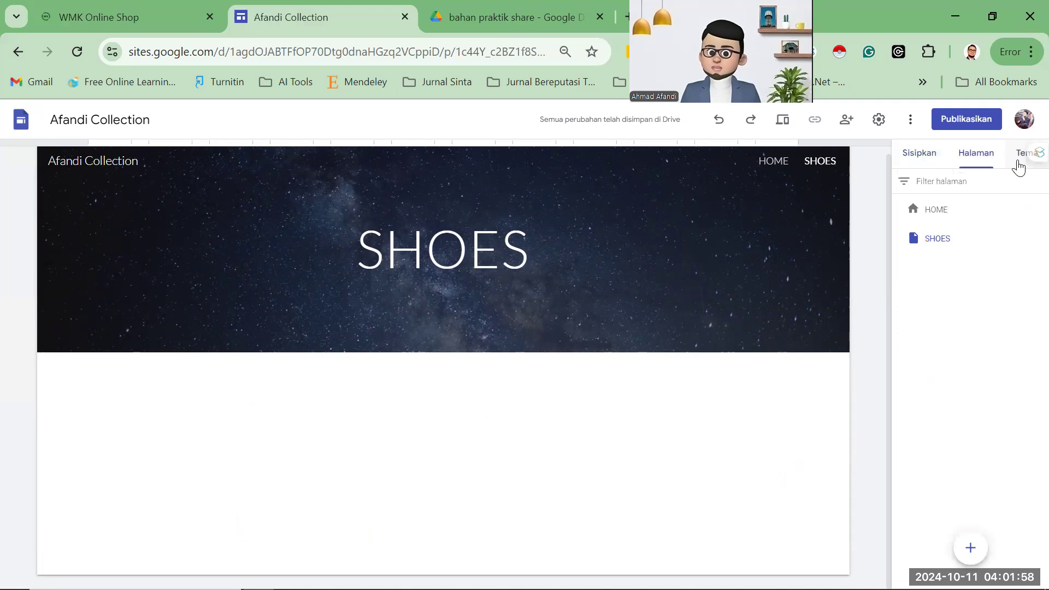
left_click(917, 159)
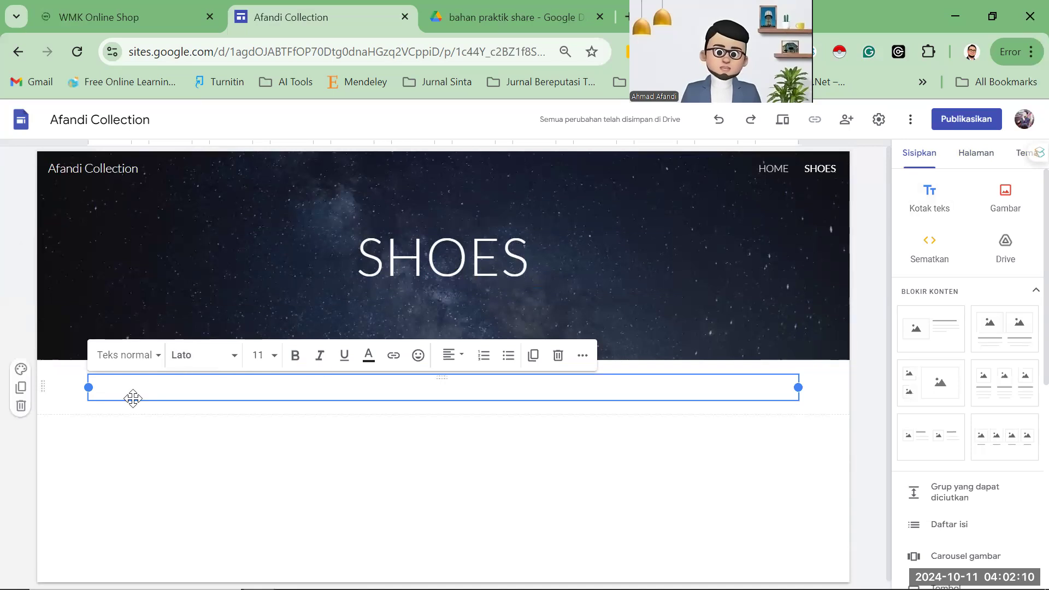
left_click_drag(132, 398, 364, 287)
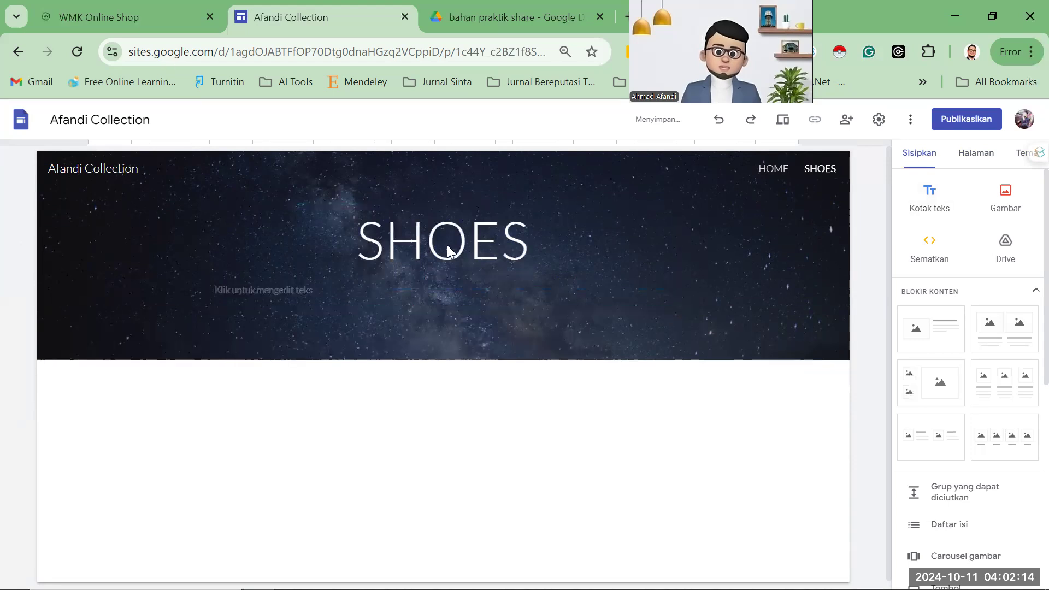
Paste the 'Your Online Shop Solution for new Style…' tagline into the banner text box.
key("ctrl+shift+Tab")
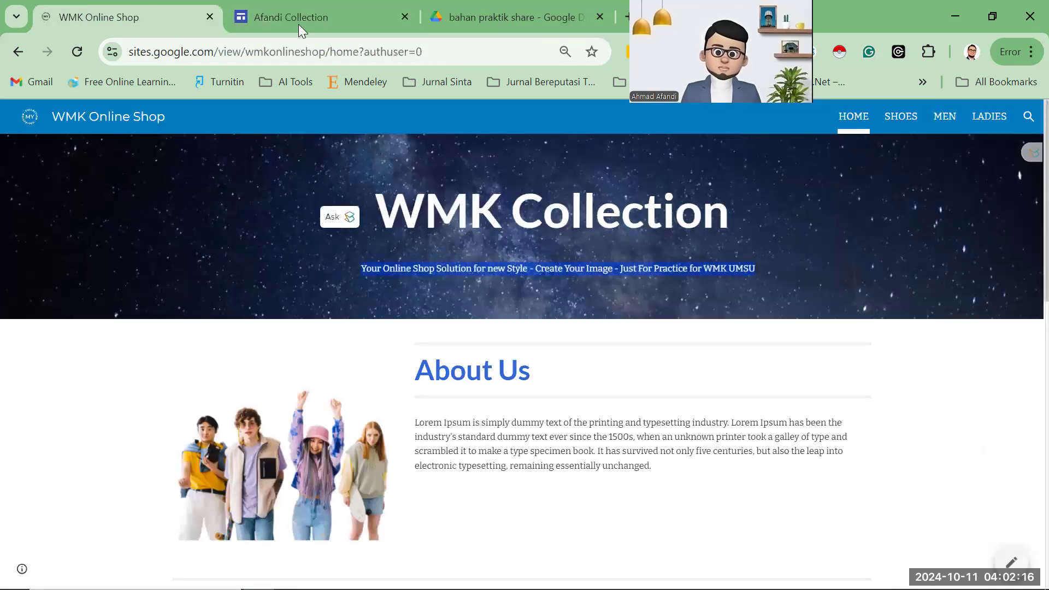
left_click(298, 24)
left_click(309, 294)
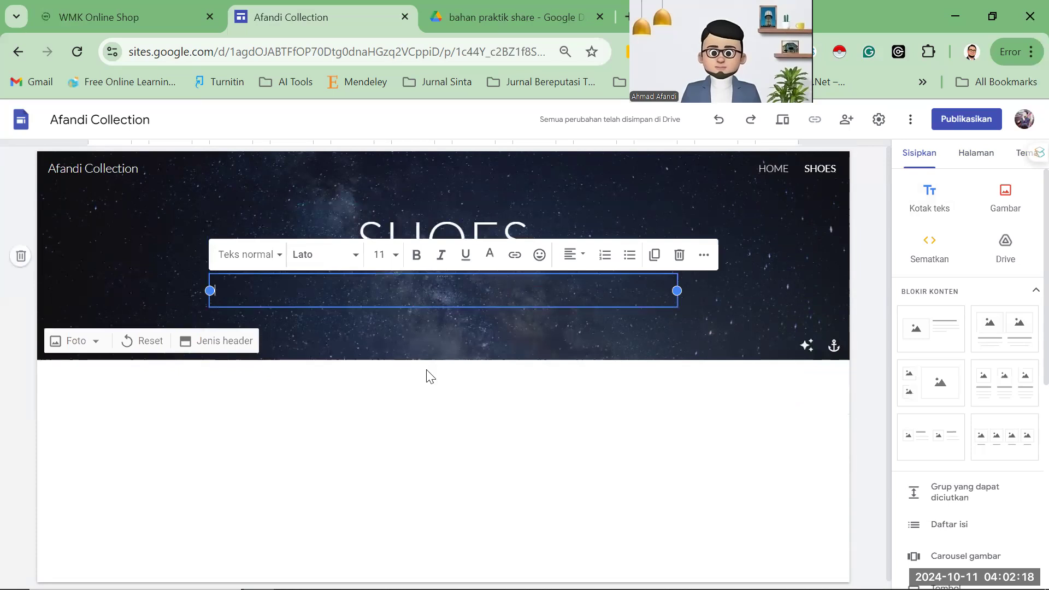
type("Your Online Shop Solution for new Style - Create Your Image - Just For Practice for WMK UMSU")
key("BackSpace")
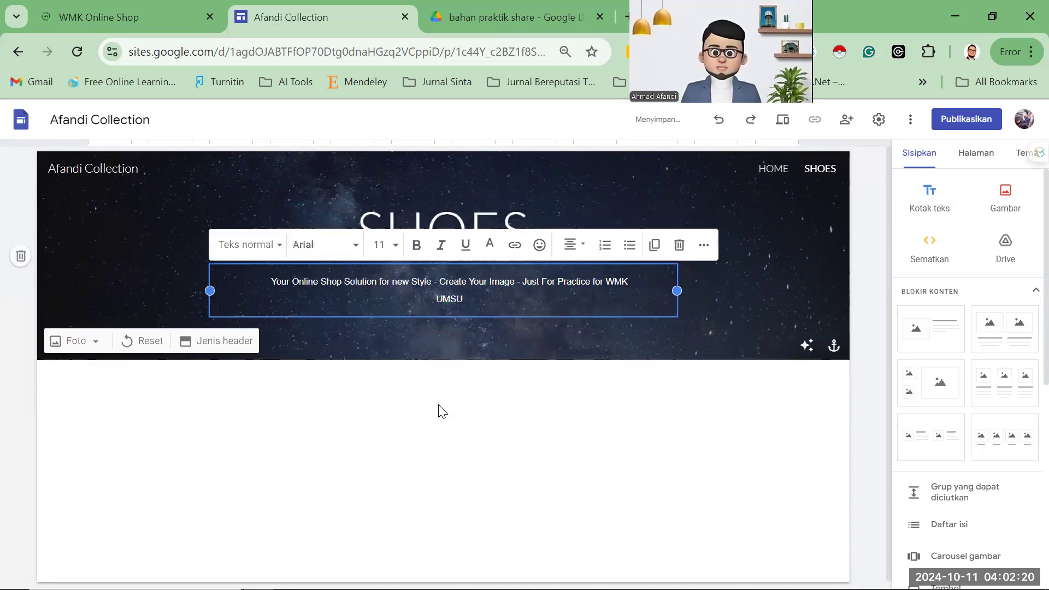
left_click(331, 181)
left_click(131, 19)
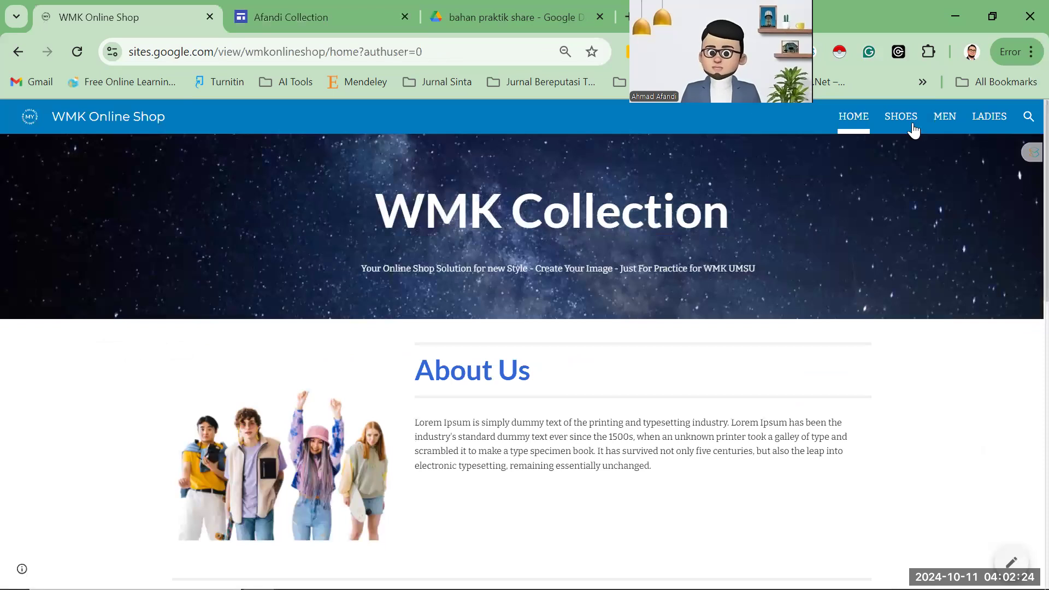
Test the first Order link on the WMK SHOES page and close the WhatsApp redirect.
left_click(912, 127)
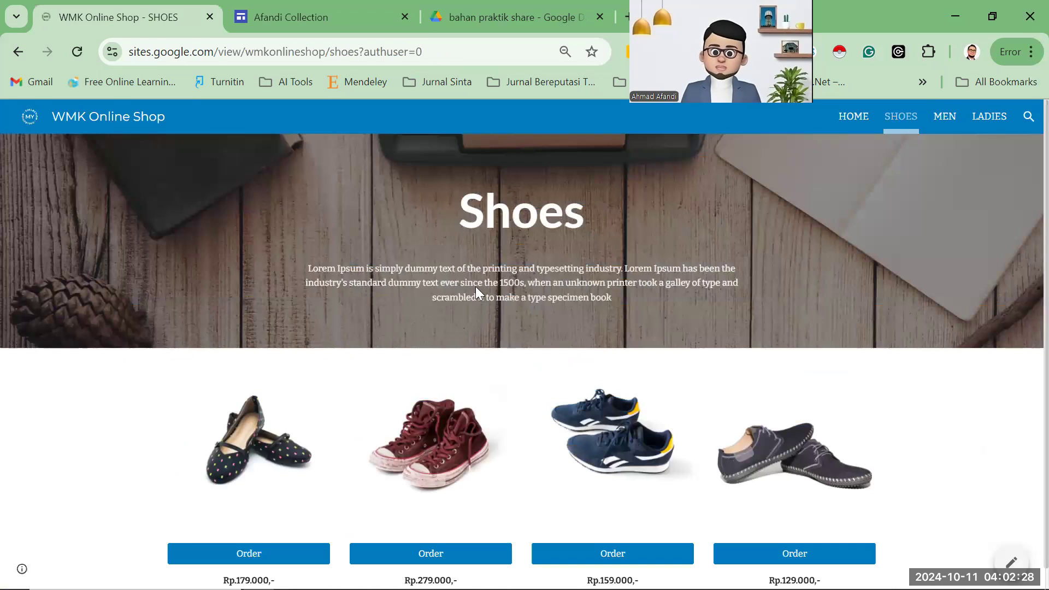
scroll(476, 290, "down", 1)
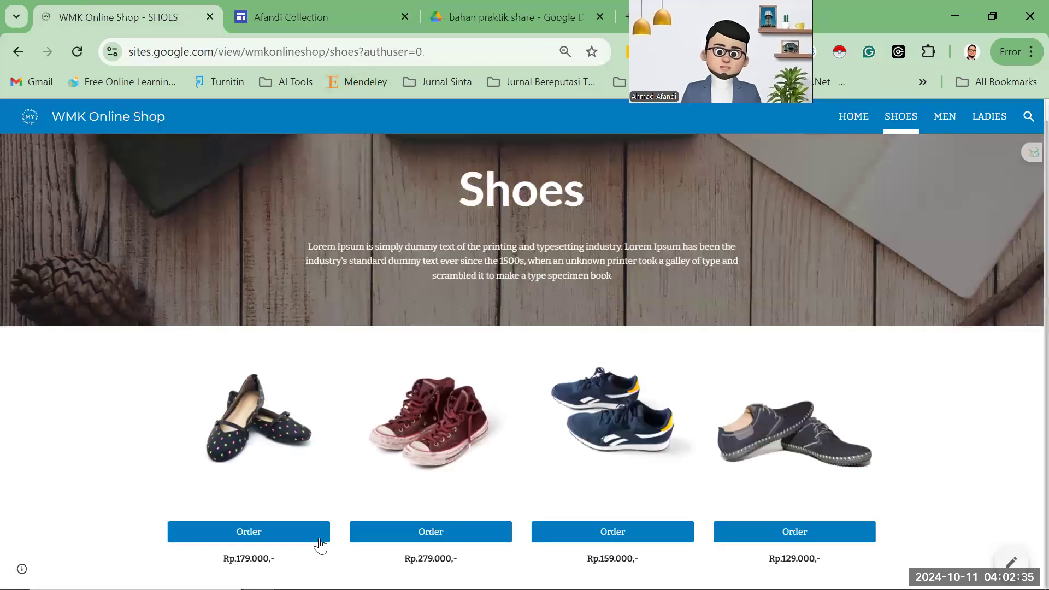
left_click(300, 538)
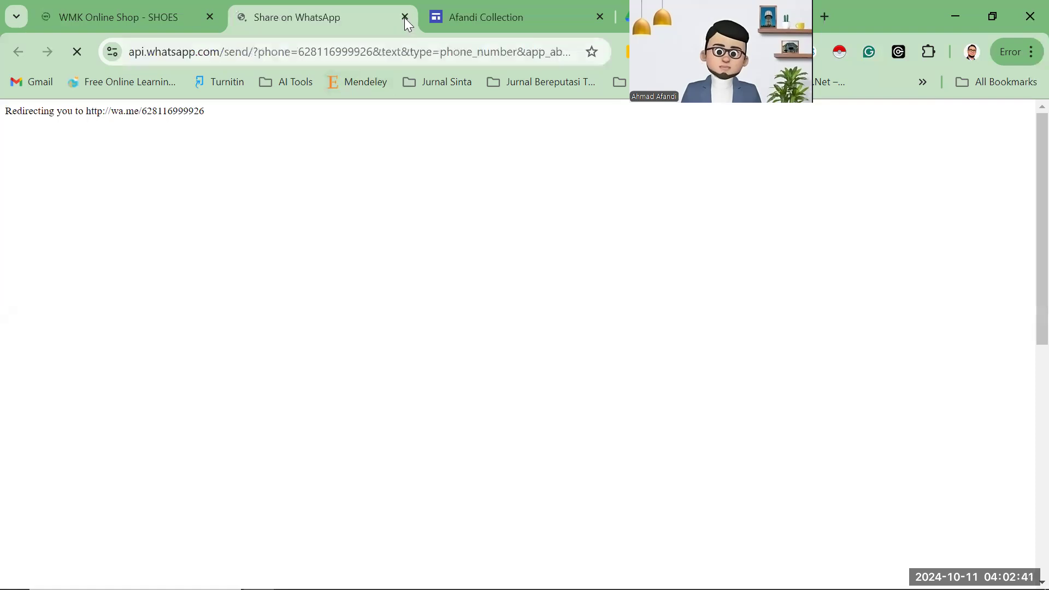
key("ctrl+w")
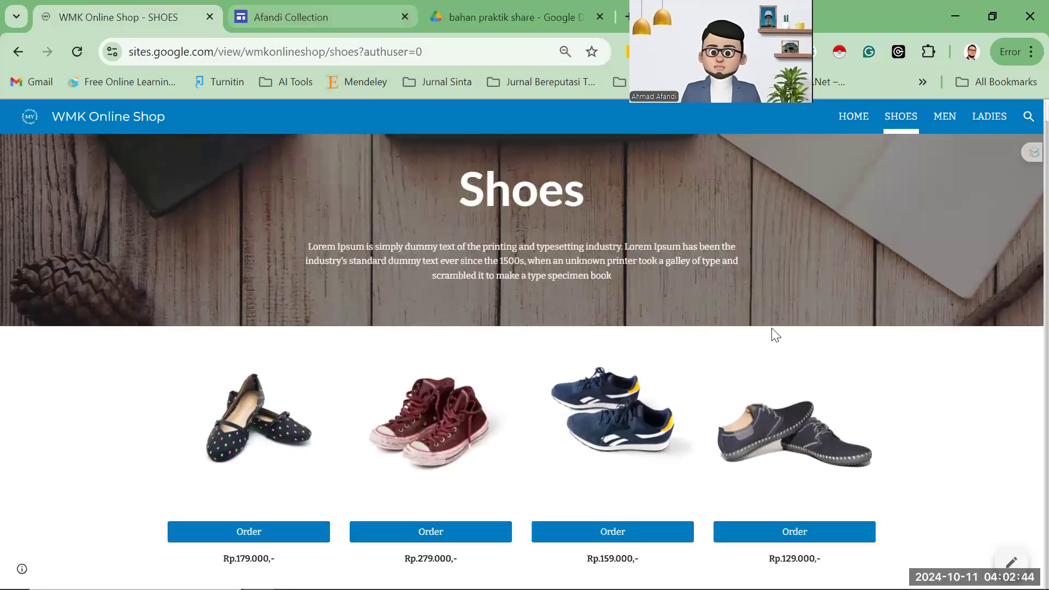
key("ctrl+Tab")
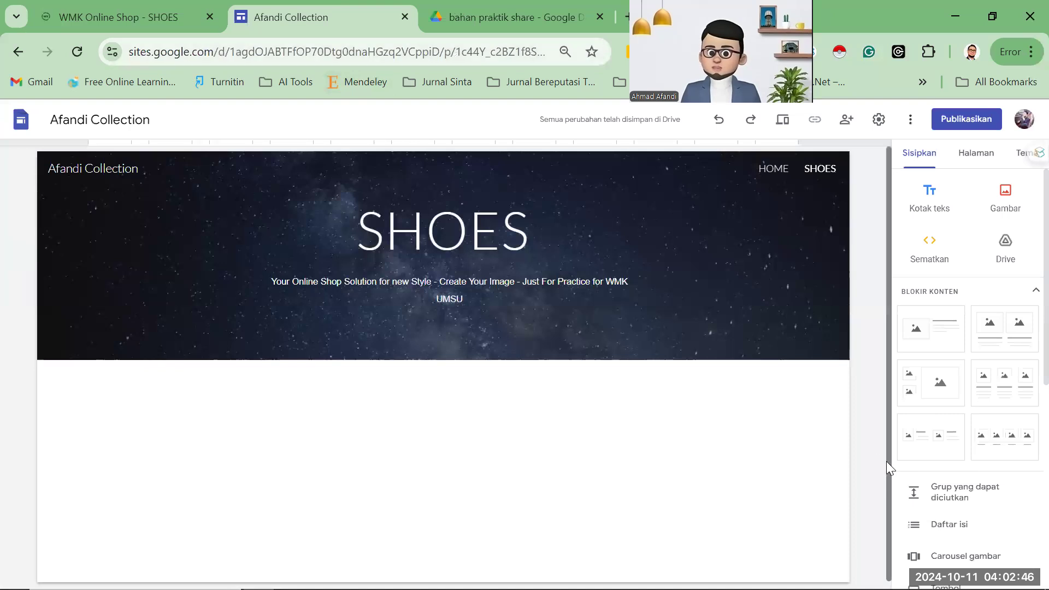
Insert a row of four captioned image cards below the SHOES banner and try dropping a shoe picture in.
key("ctrl+shift+Tab")
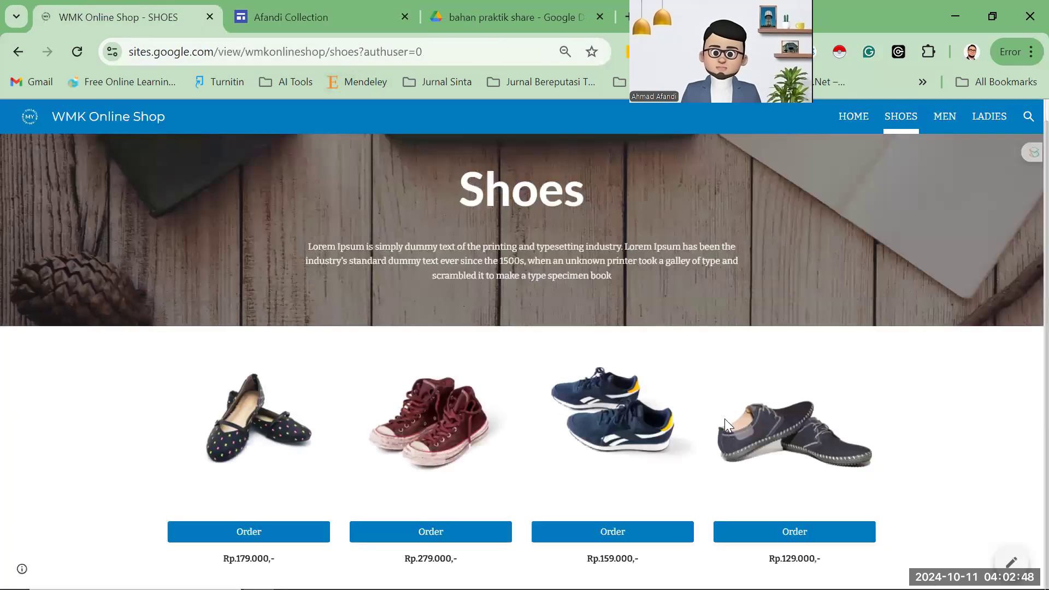
key("ctrl+Tab")
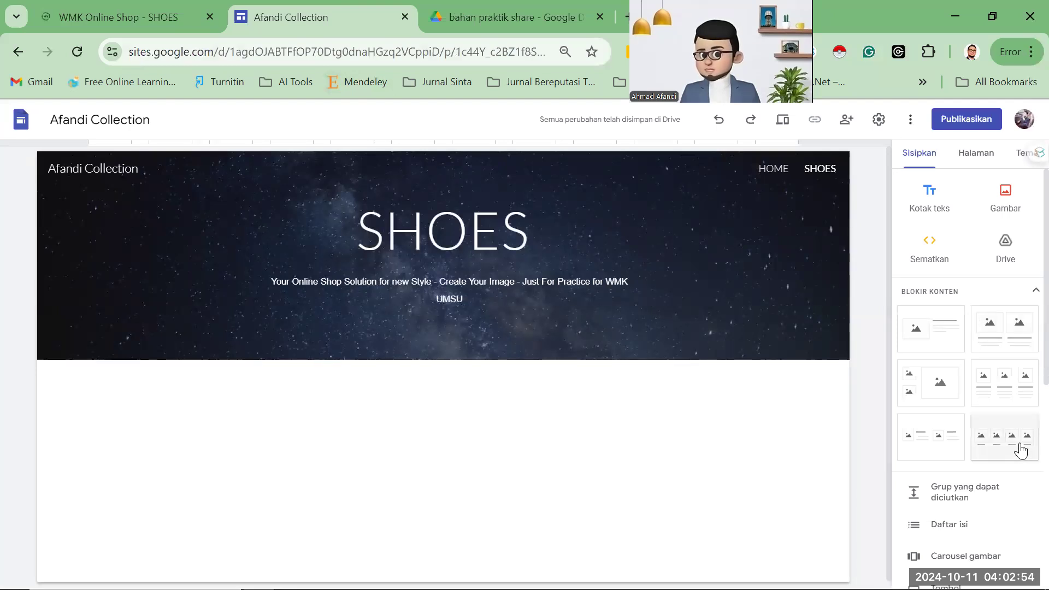
left_click(1020, 450)
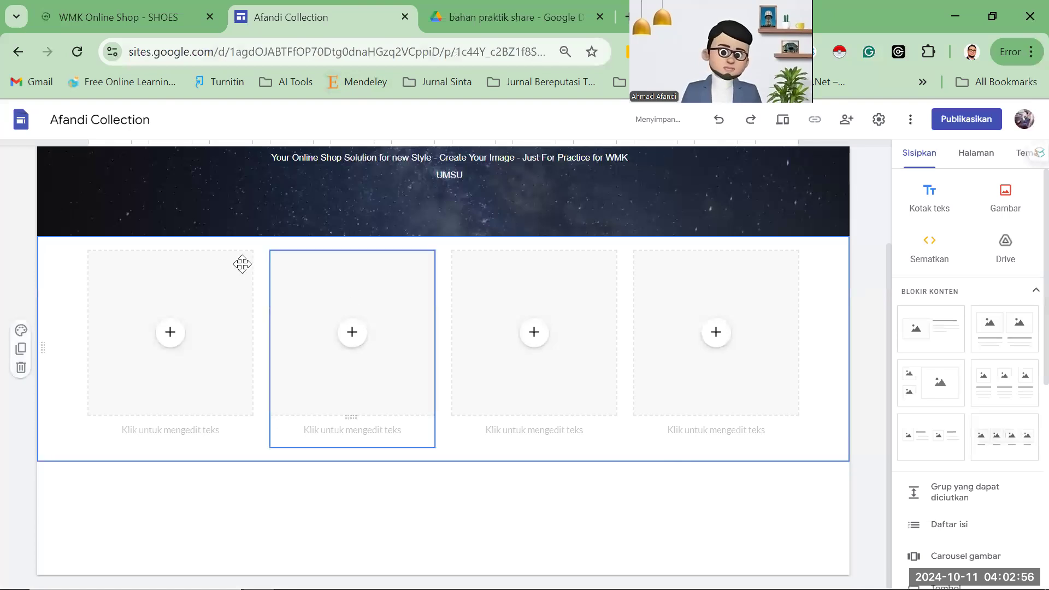
left_click(112, 19)
left_click_drag(260, 419, 274, 400)
left_click_drag(299, 310, 296, 10)
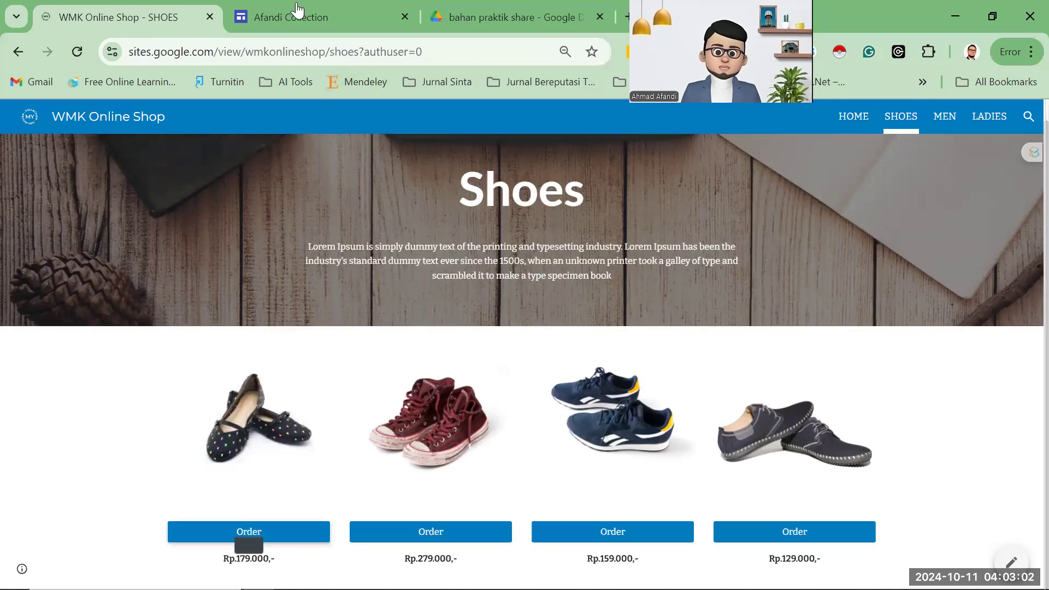
left_click_drag(308, 104, 407, 294)
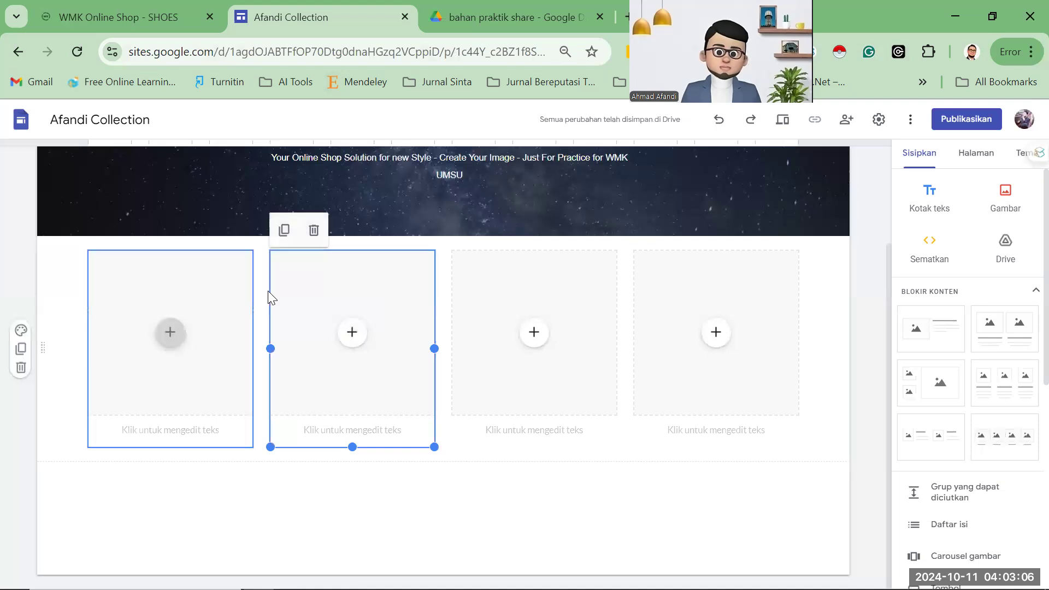
Delete the extra image cards, leaving a single empty image card.
left_click(224, 282)
left_click(421, 276)
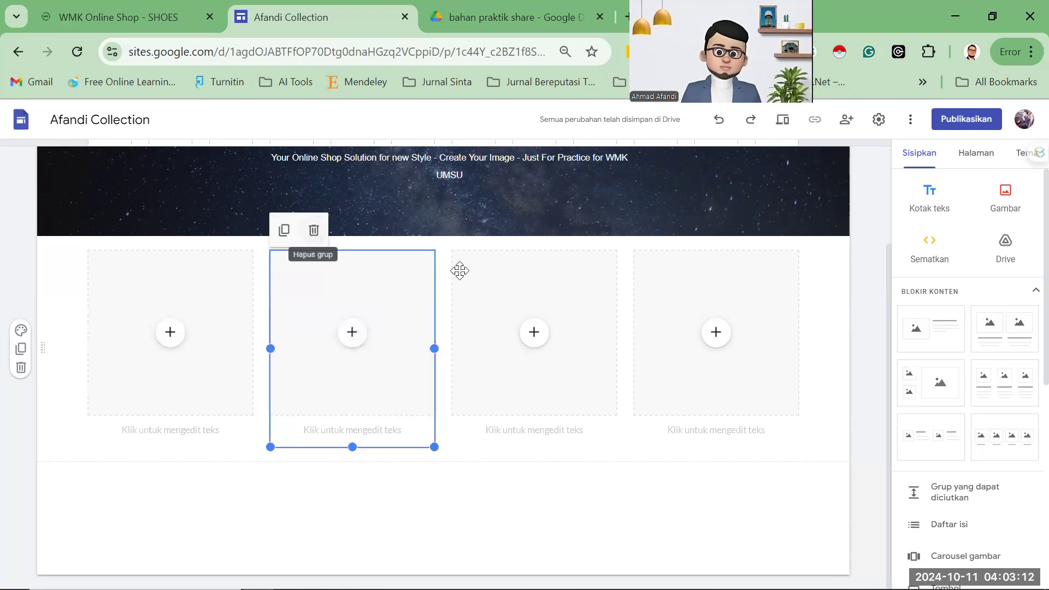
left_click_drag(501, 260, 476, 267)
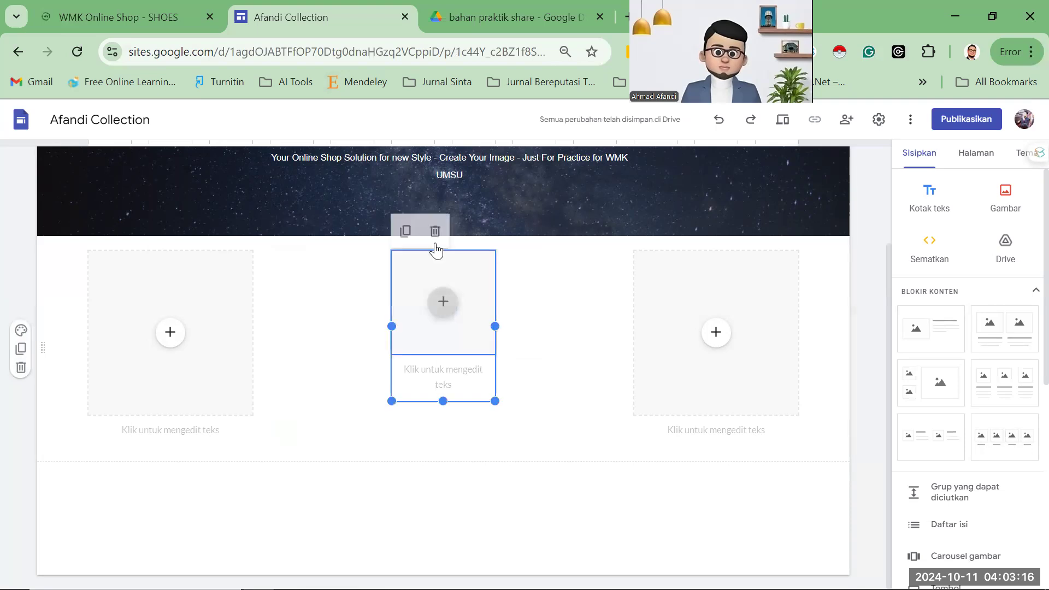
left_click(649, 270)
left_click(617, 230)
left_click_drag(224, 335, 236, 358)
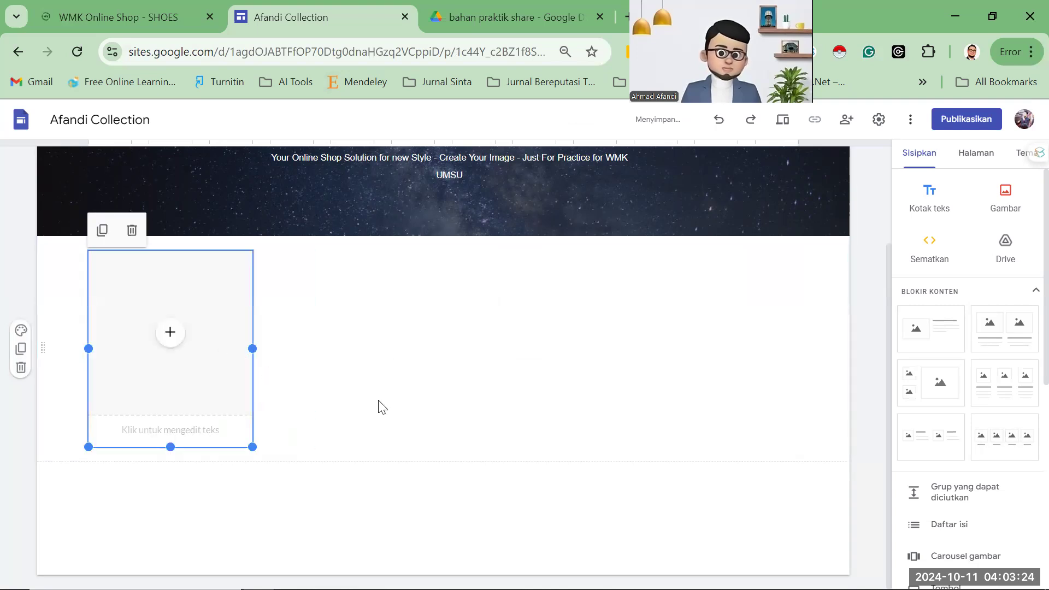
key("ctrl+z")
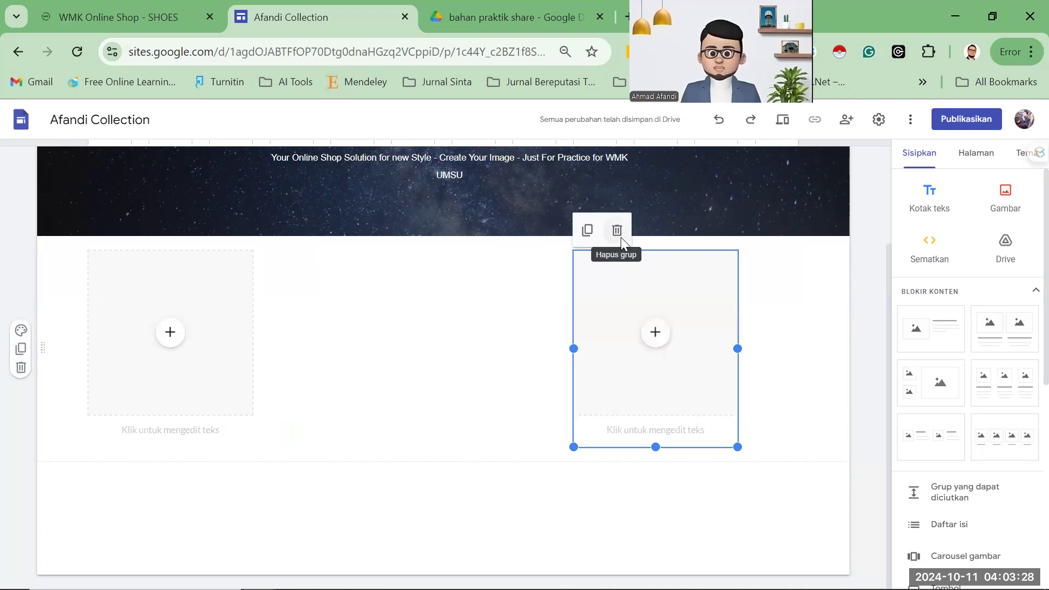
left_click(617, 232)
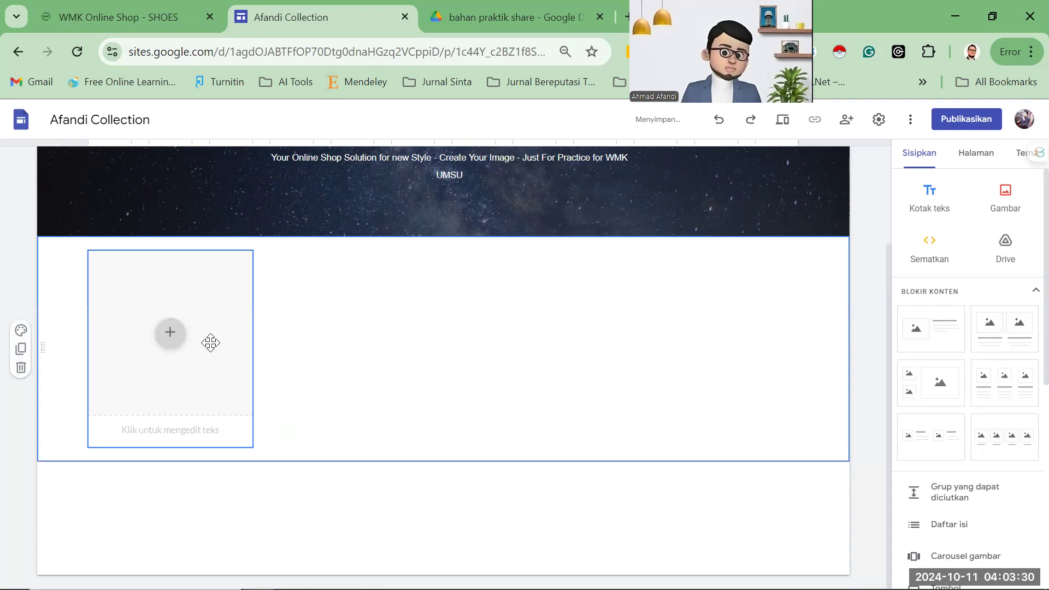
left_click(210, 343)
left_click(152, 19)
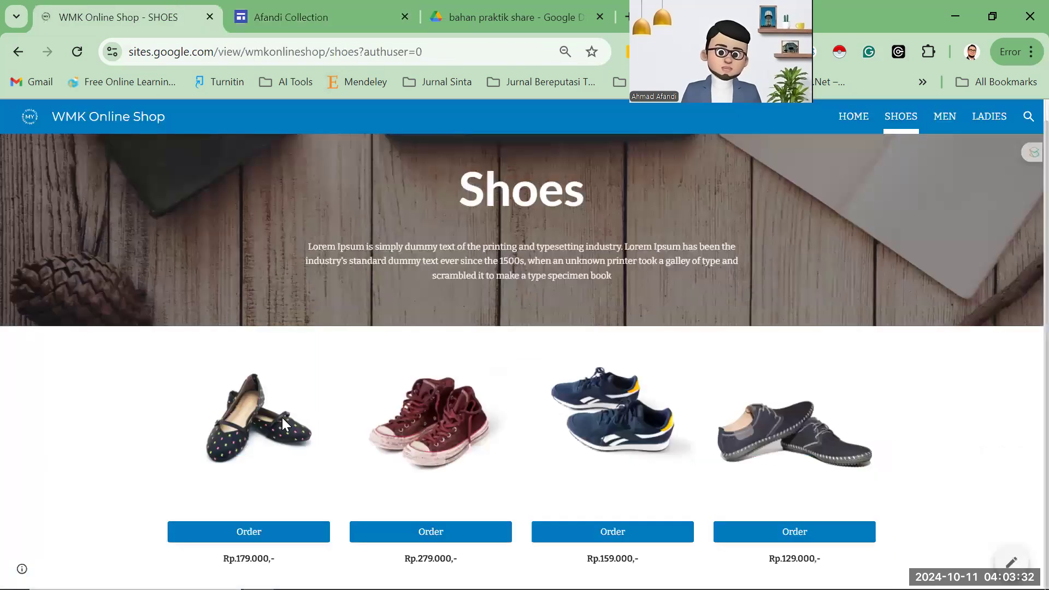
Select the empty image card and check the Drive folder of shoe photos.
left_click(284, 13)
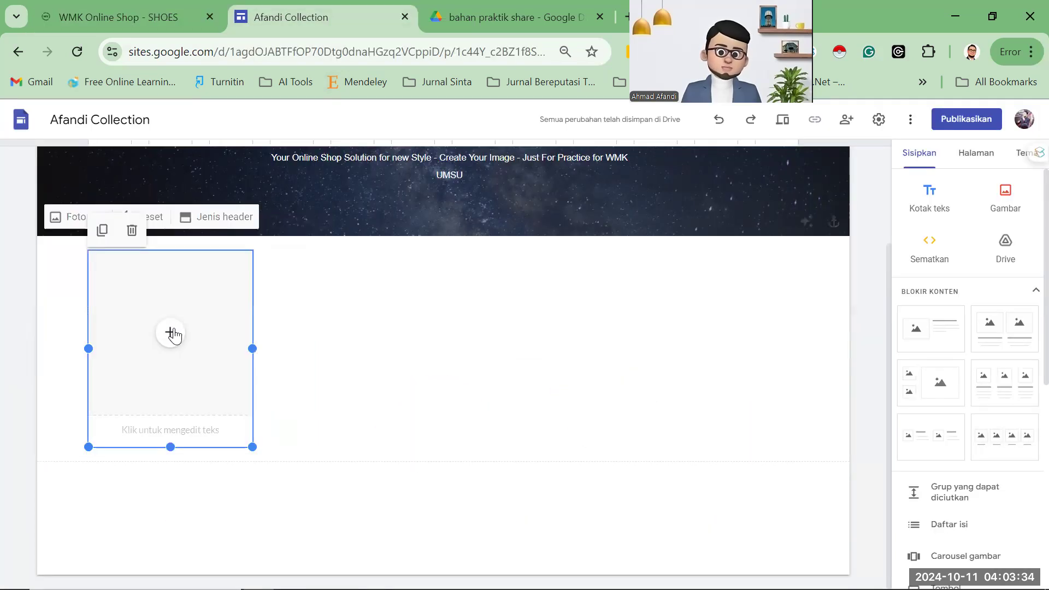
left_click(170, 332)
left_click(478, 255)
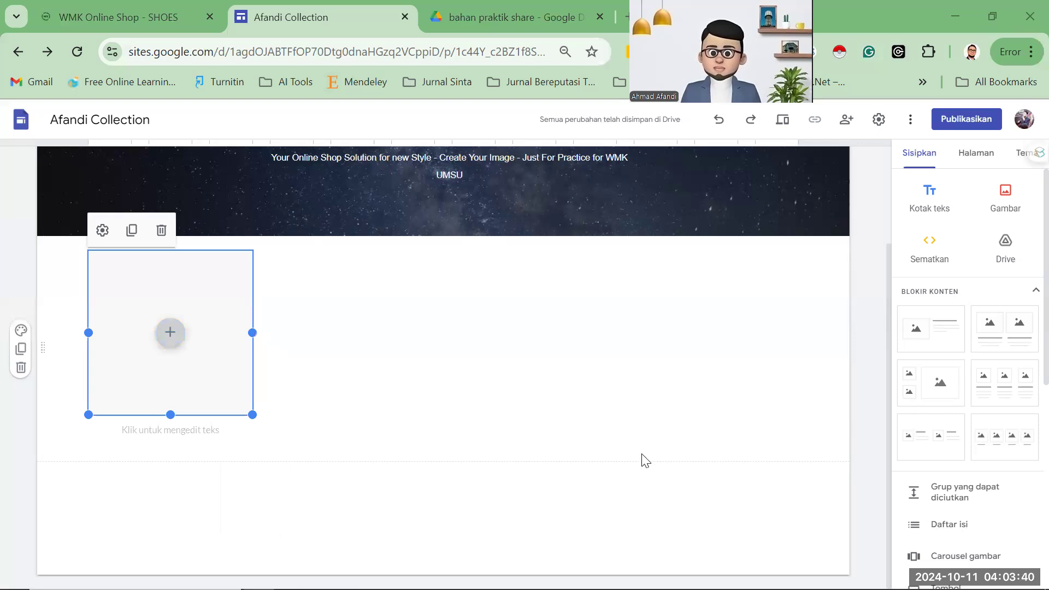
key("ctrl+Tab")
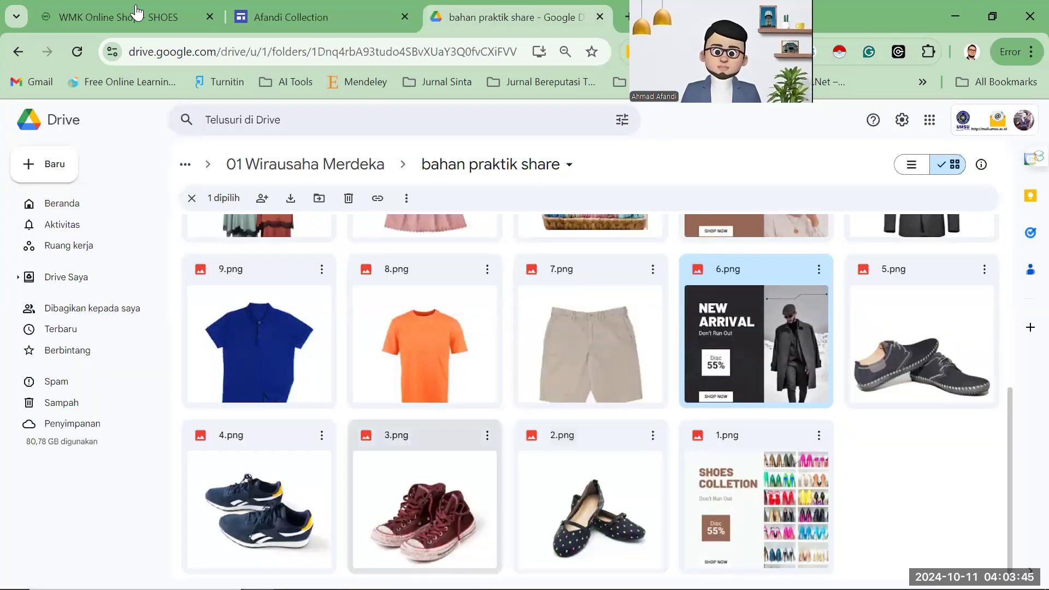
key("ctrl+Tab")
Upload the polka-dot flat shoe photo '2 (1)' into the image card.
left_click(284, 5)
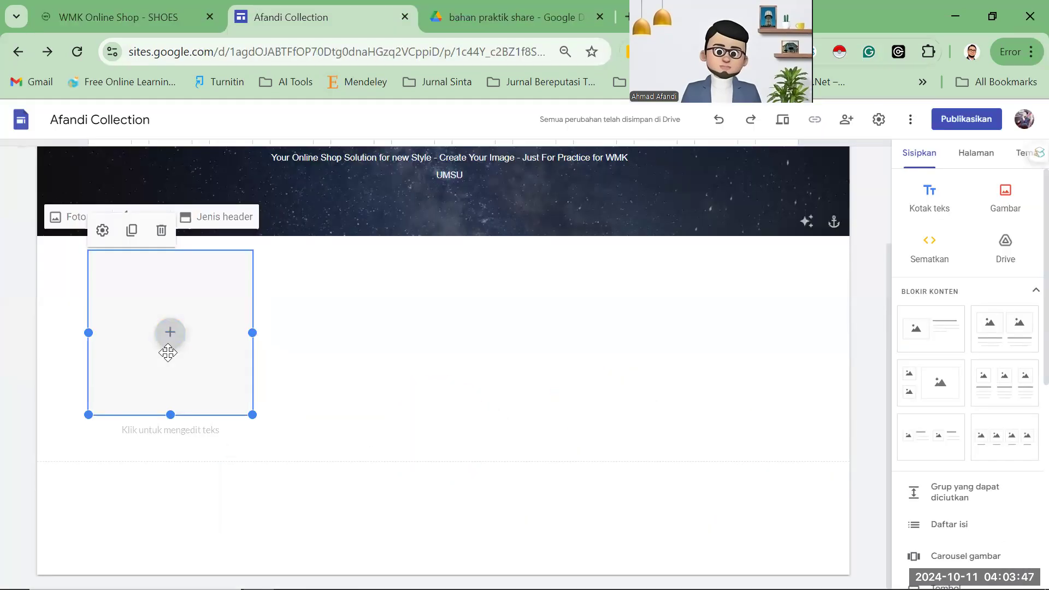
left_click(170, 332)
left_click(198, 373)
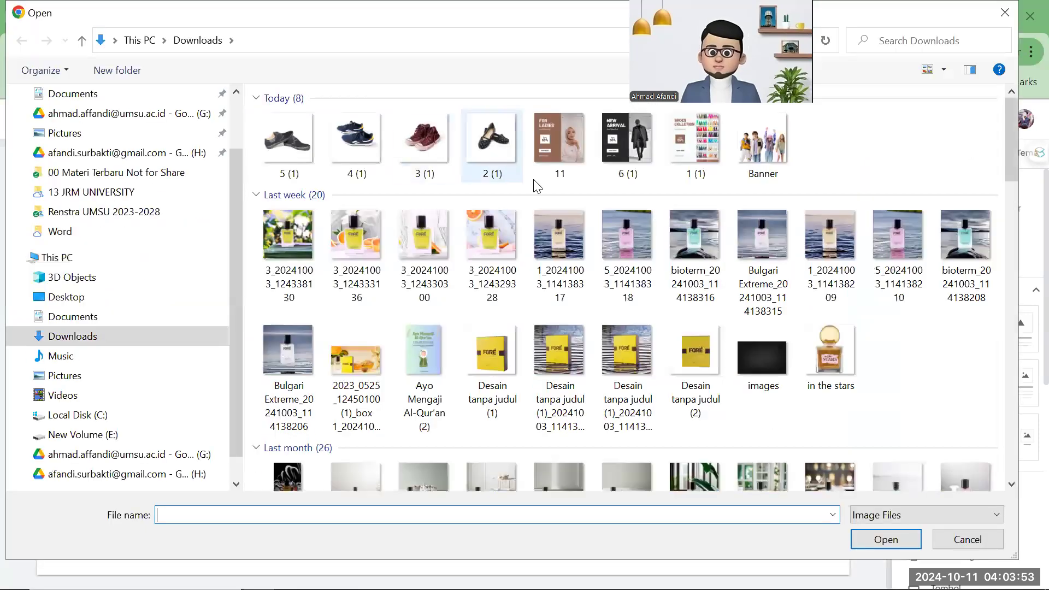
left_click(649, 171)
key("Return")
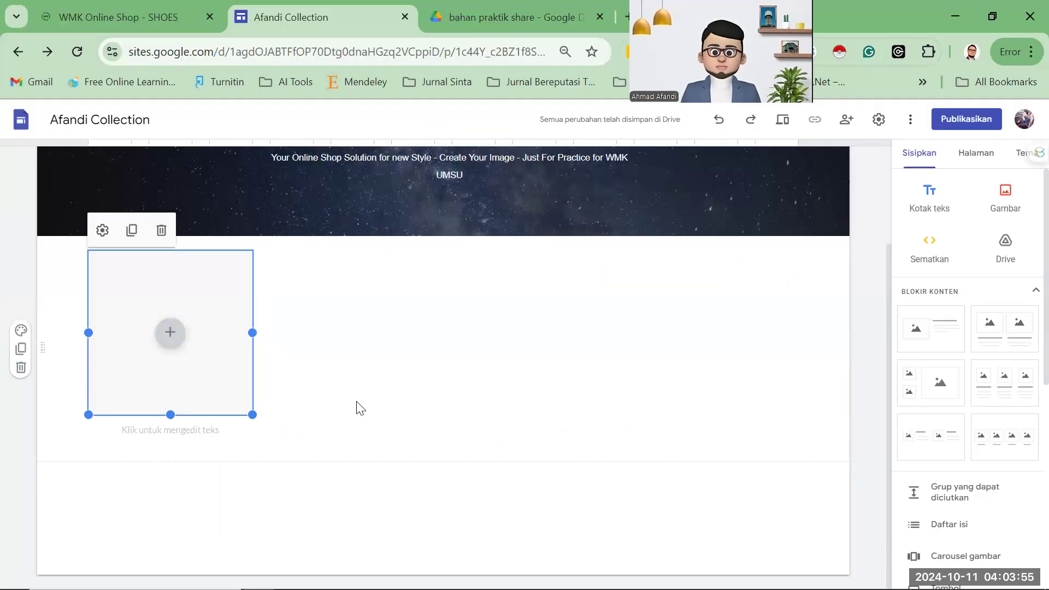
left_click(160, 18)
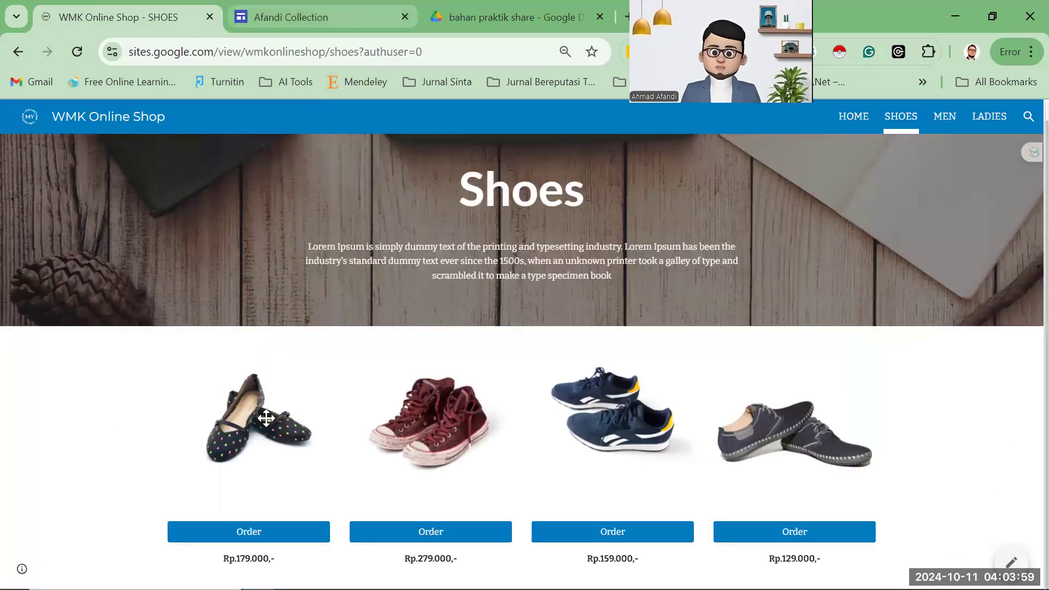
key("ctrl+Tab")
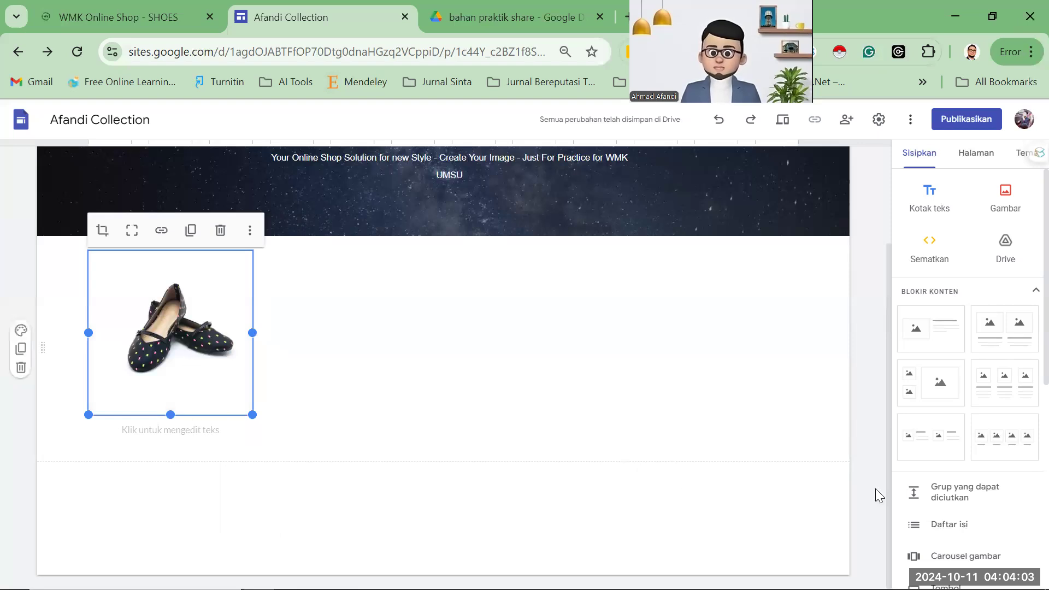
Insert a button named 'Order' and begin typing 'wa' as its WhatsApp link.
scroll(939, 494, "down", 2)
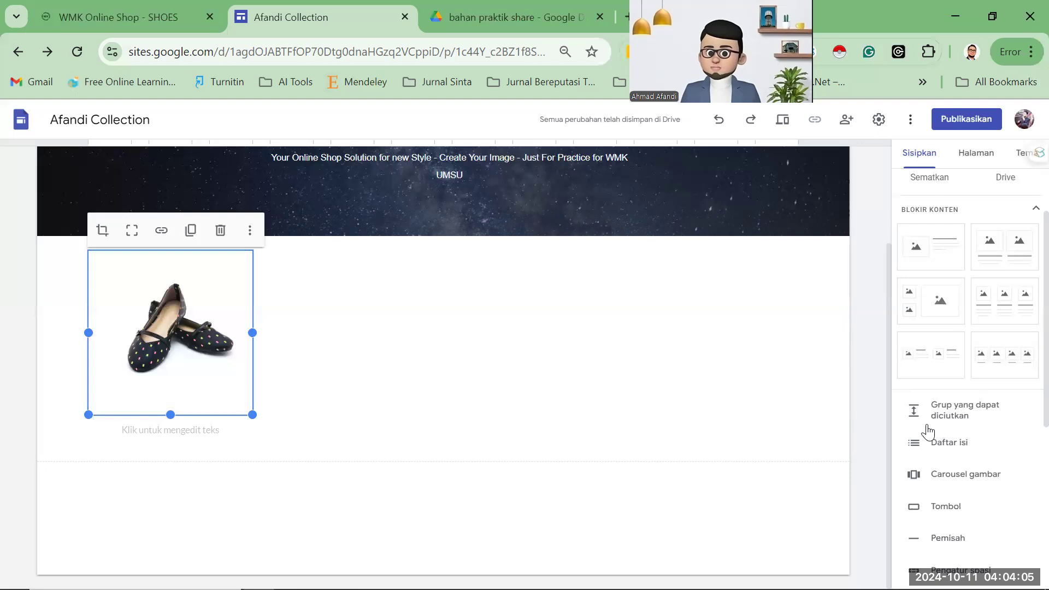
scroll(927, 431, "down", 2)
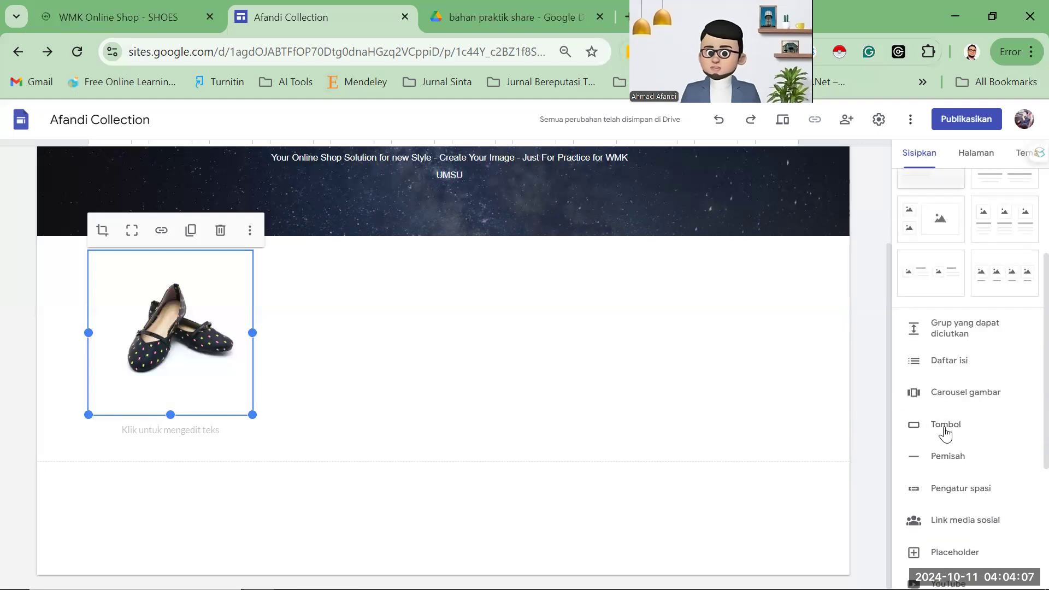
left_click(945, 431)
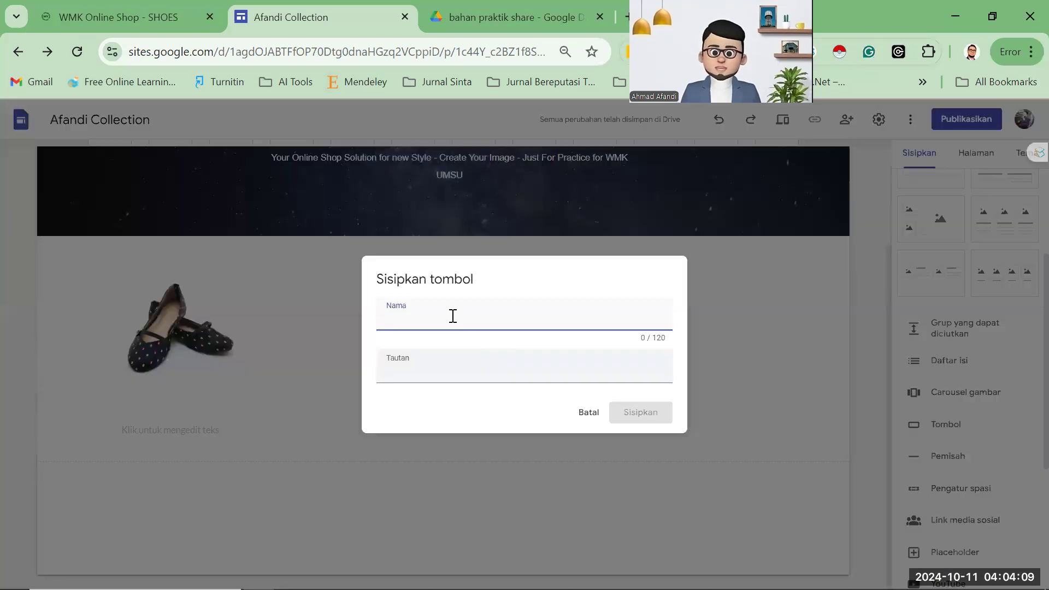
type("Order")
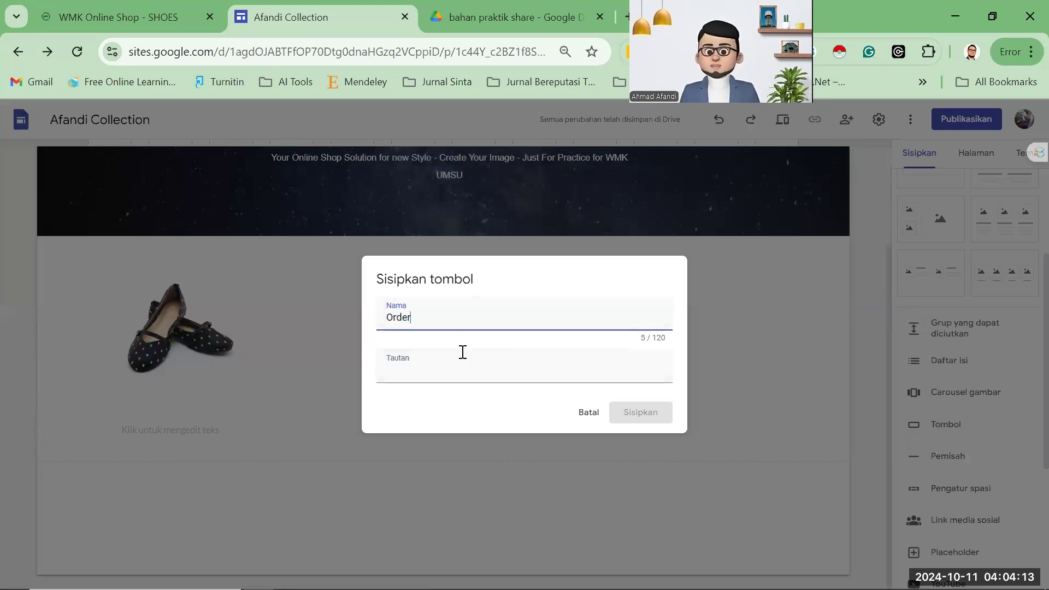
left_click(453, 373)
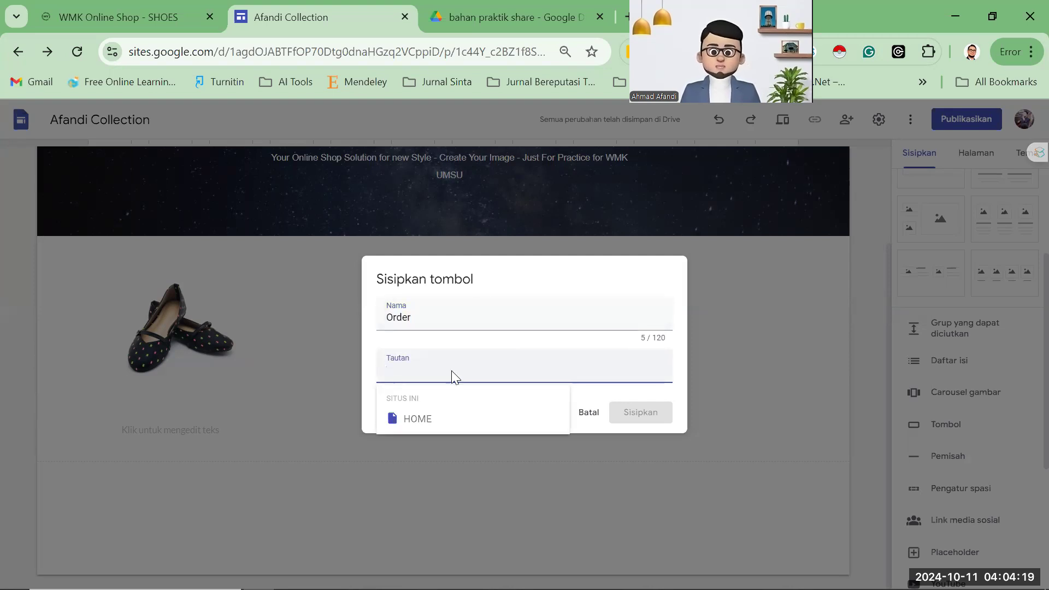
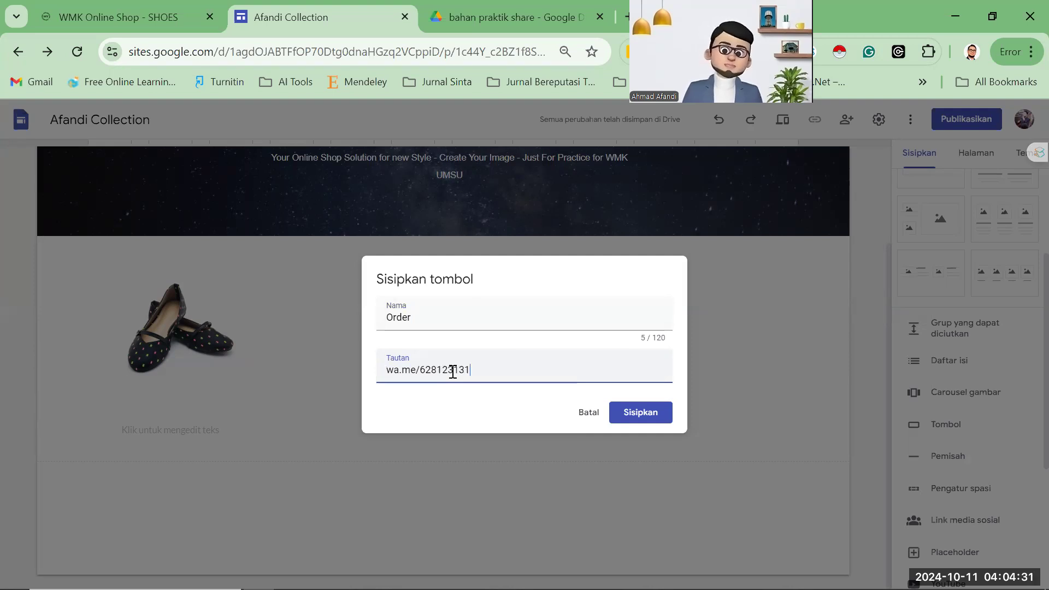
Complete the Order button's wa.me link with the WhatsApp chat number and insert the button.
left_click(654, 421)
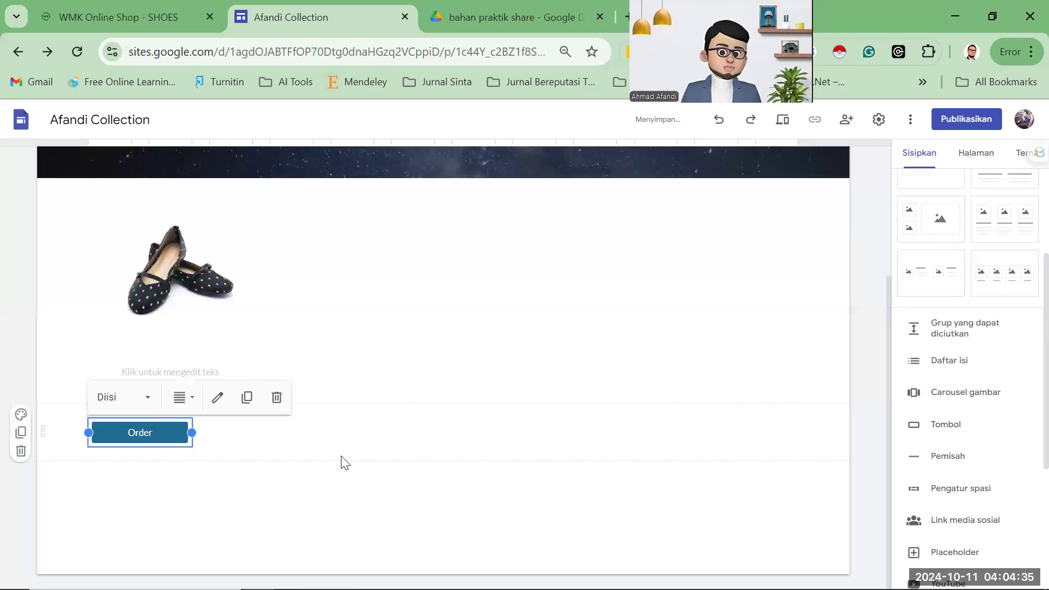
Move the Order button into the shoe's box below the image.
left_click(311, 434)
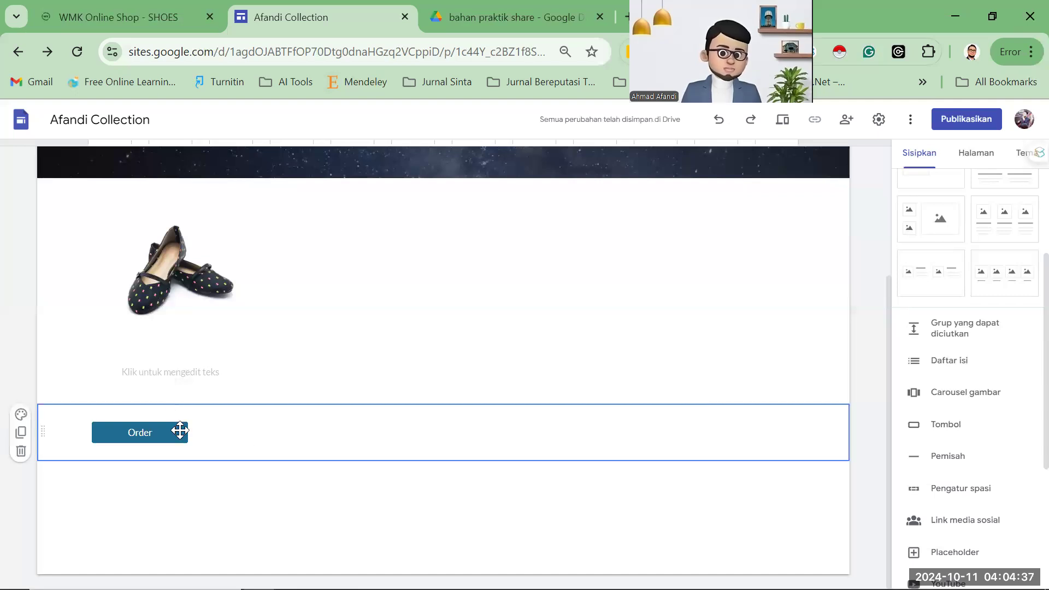
left_click(180, 331)
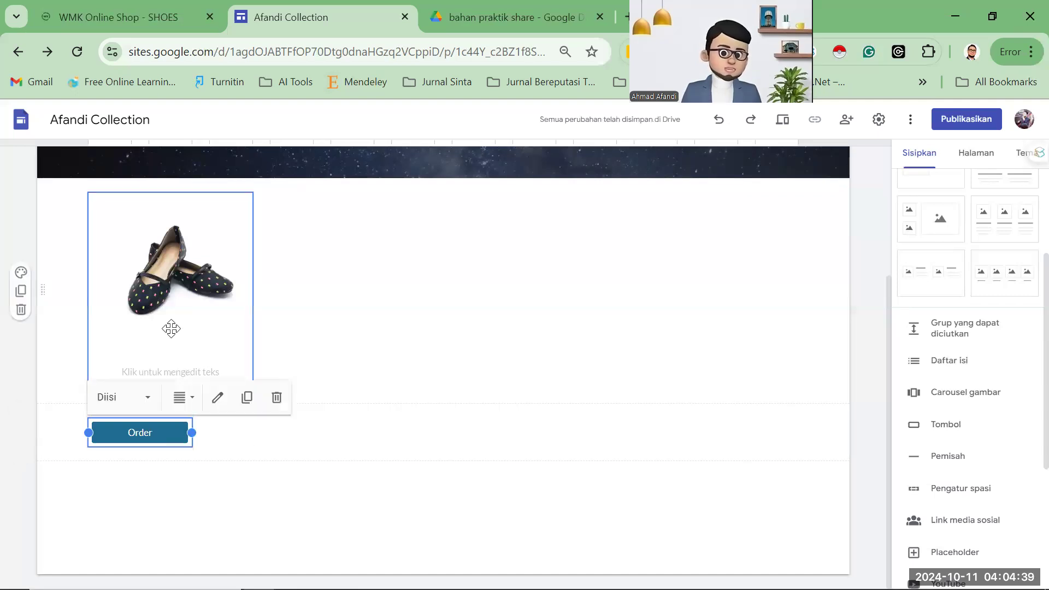
left_click(185, 437)
left_click_drag(169, 431, 171, 357)
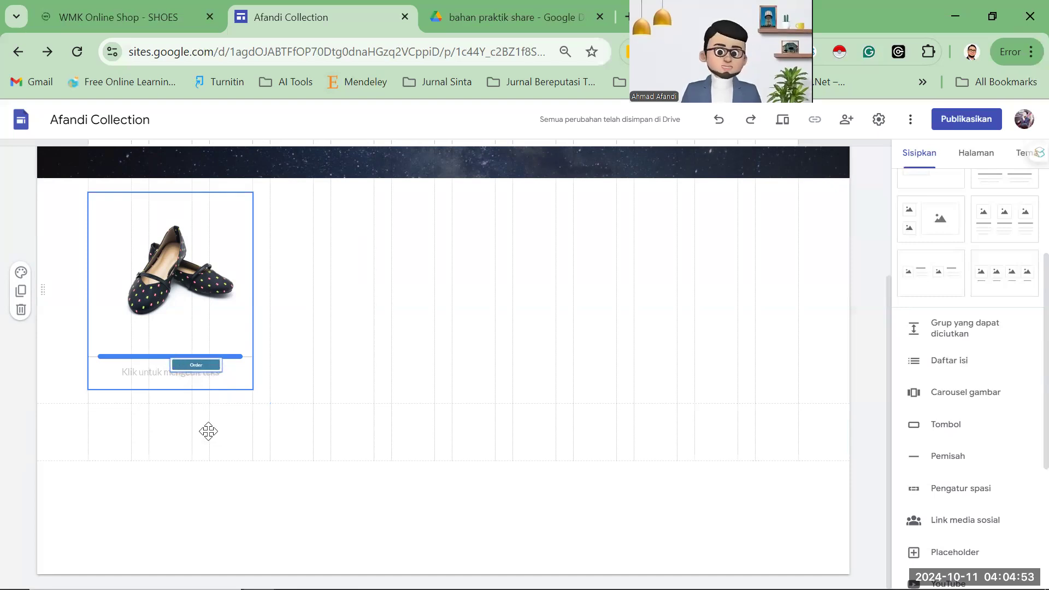
Copy the price Rp.179.000,- from the live SHOES page into the text box under the image.
left_click(213, 427)
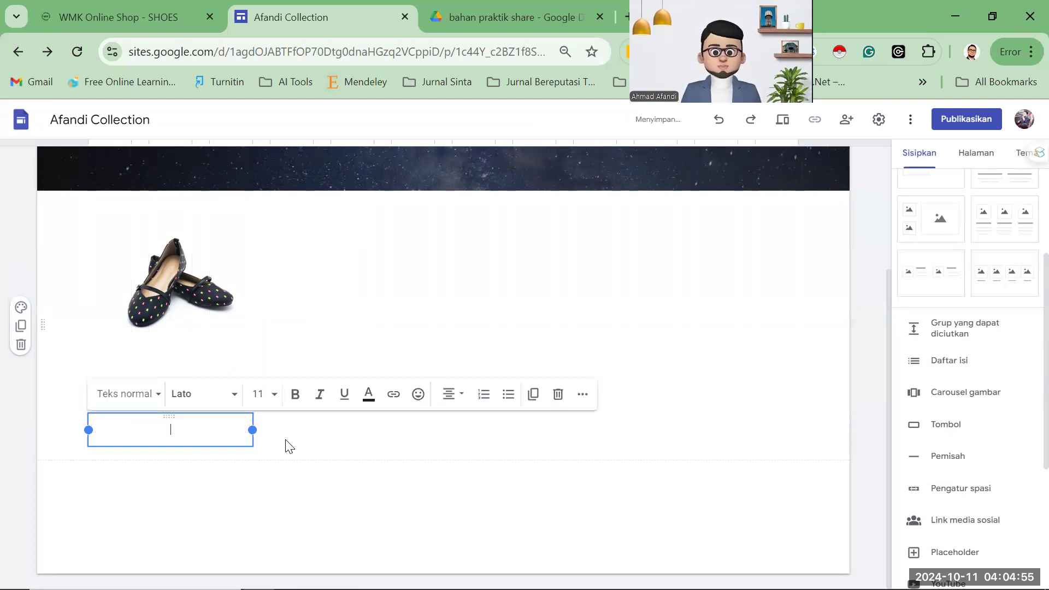
key("ctrl+shift+Tab")
left_click_drag(223, 562, 276, 564)
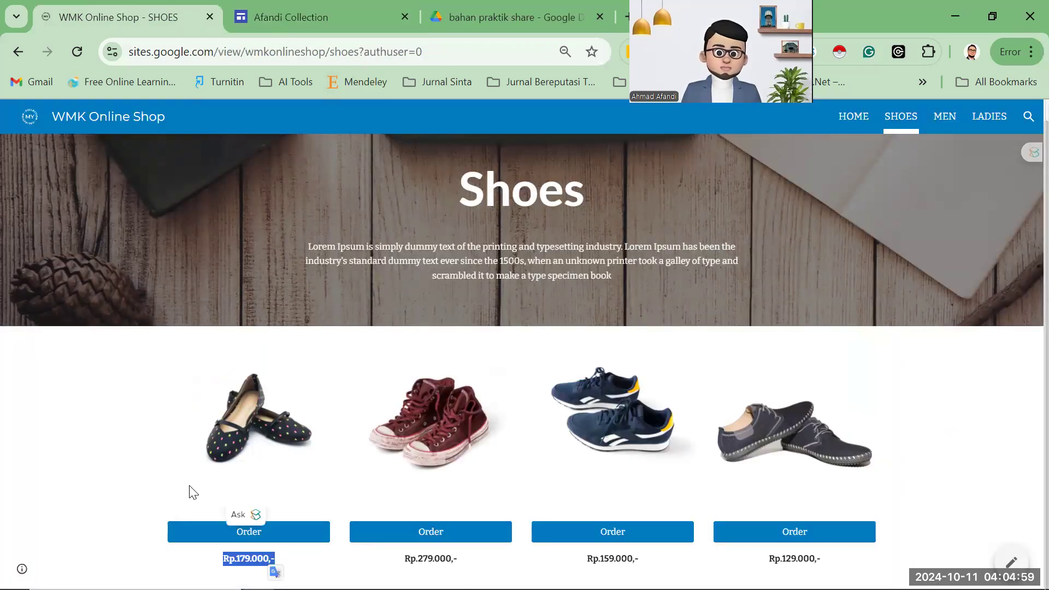
key("ctrl+Tab")
type("Rp.179.000,-")
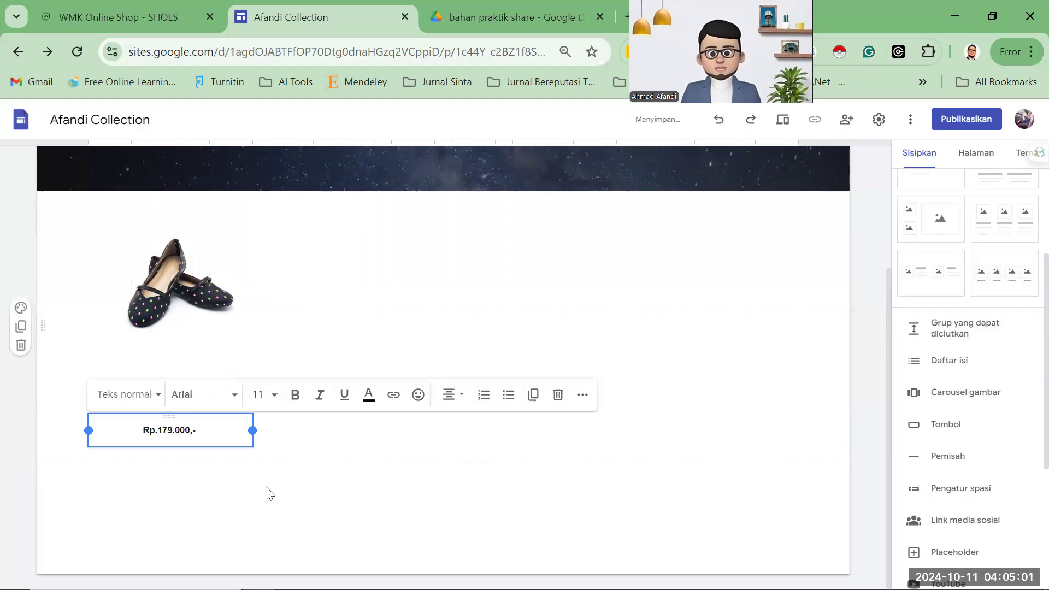
left_click(223, 119)
Select the whole shoe product block and drag it into position.
key("ctrl+shift+Tab")
left_click(303, 12)
left_click(228, 310)
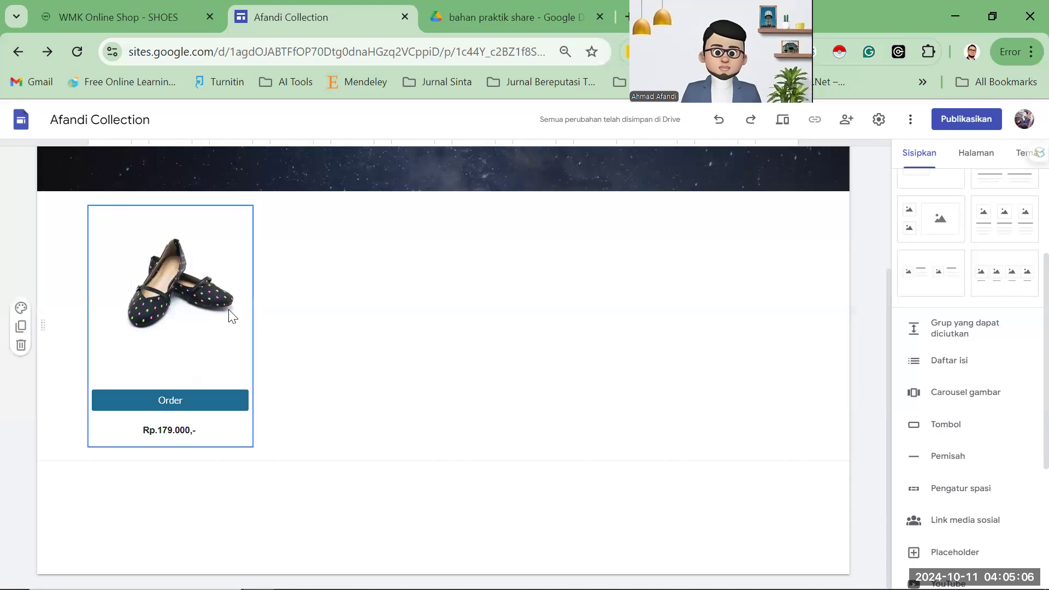
left_click_drag(200, 312, 167, 264)
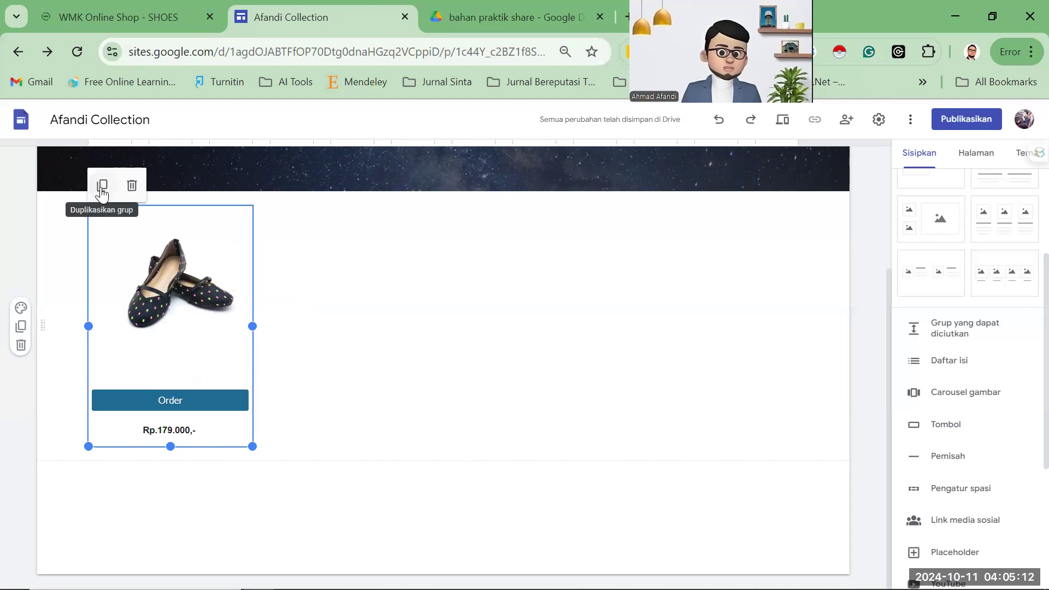
Place the product block in the first column and duplicate it into the second column.
left_click_drag(217, 234, 184, 279)
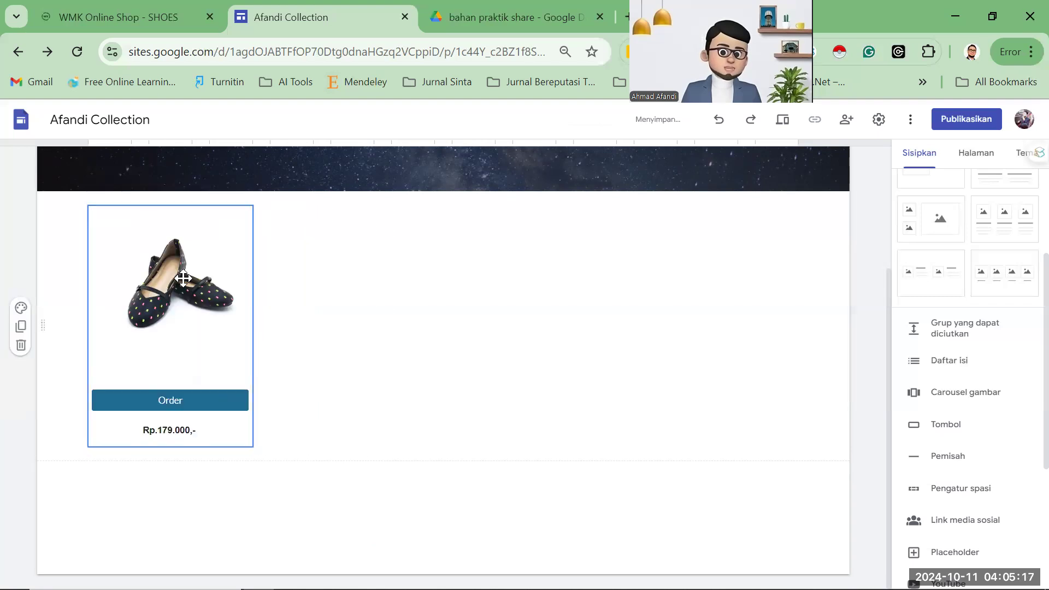
left_click(196, 282)
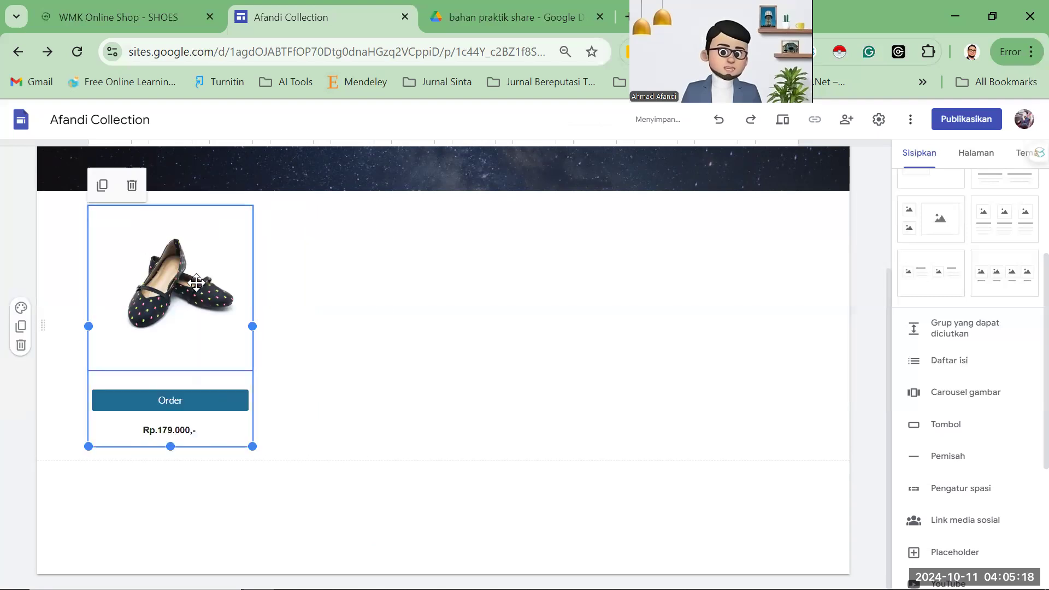
left_click(101, 188)
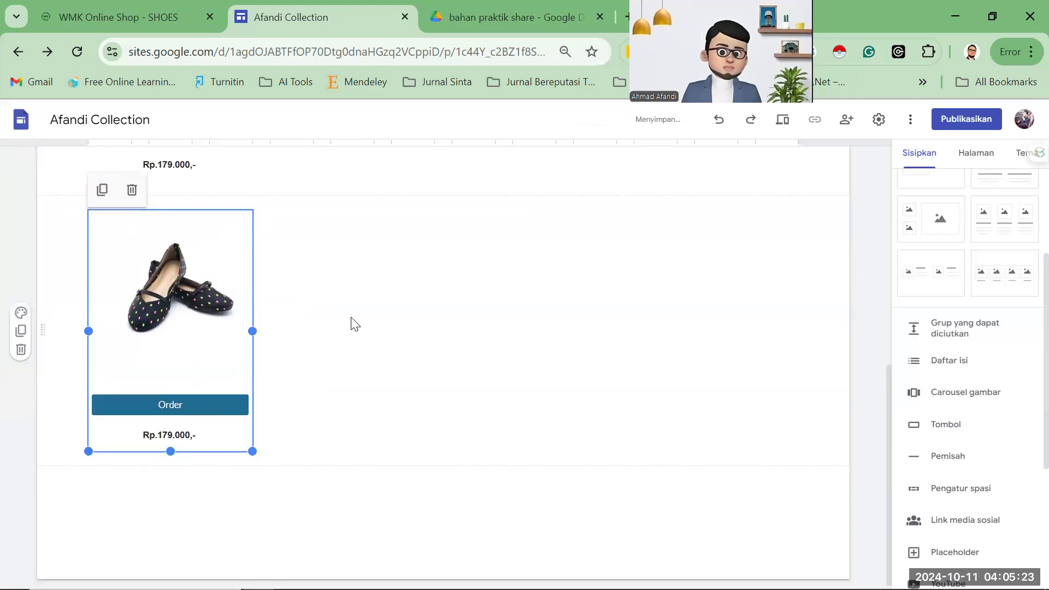
scroll(339, 287, "up", 3)
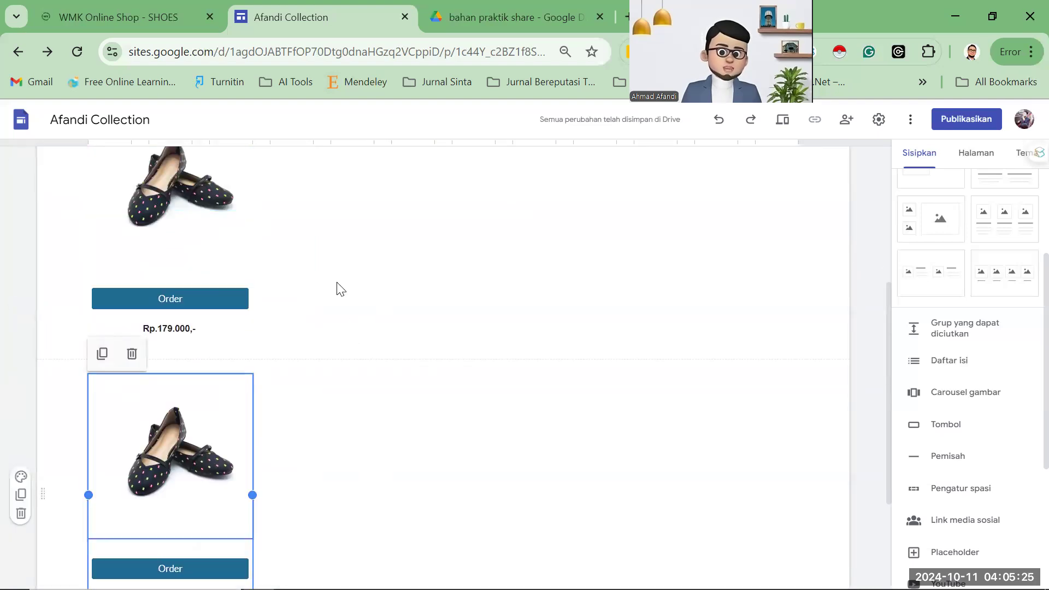
left_click_drag(341, 288, 347, 281)
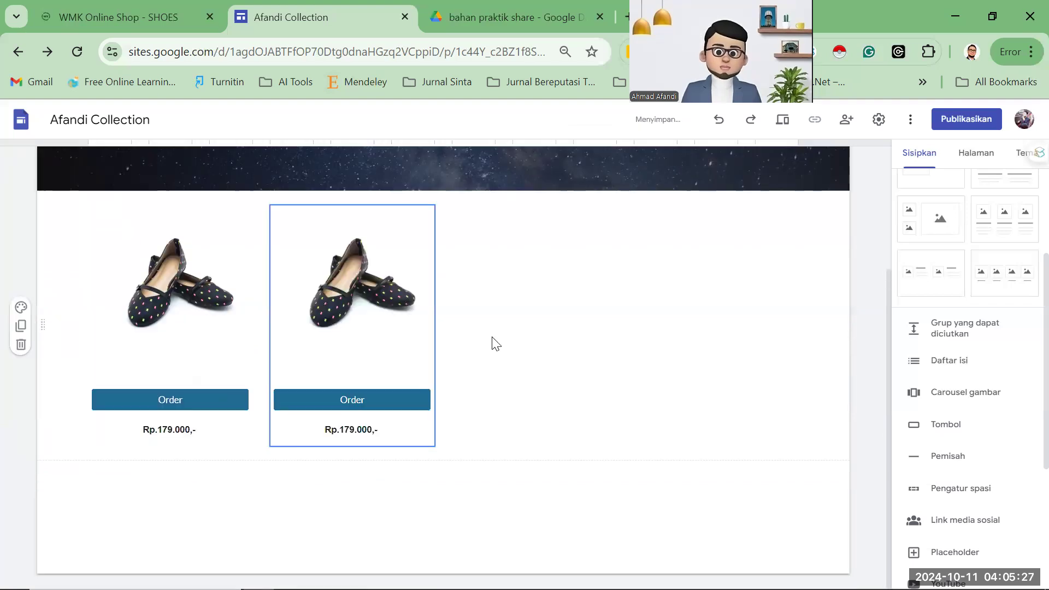
Duplicate the second block and move the third copy into the product row.
left_click(399, 306)
left_click(284, 187)
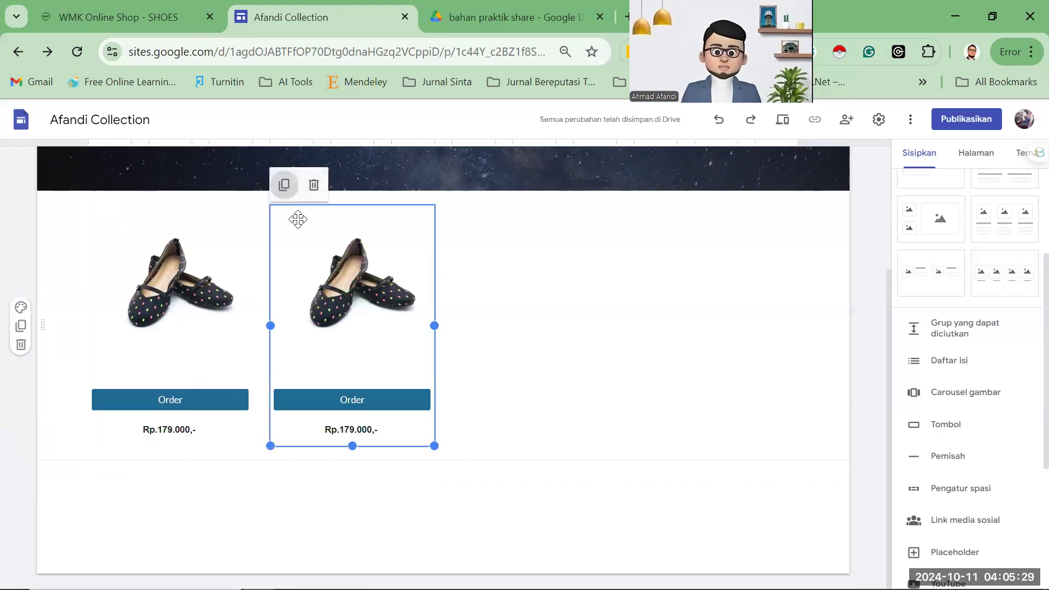
left_click_drag(444, 311, 490, 216)
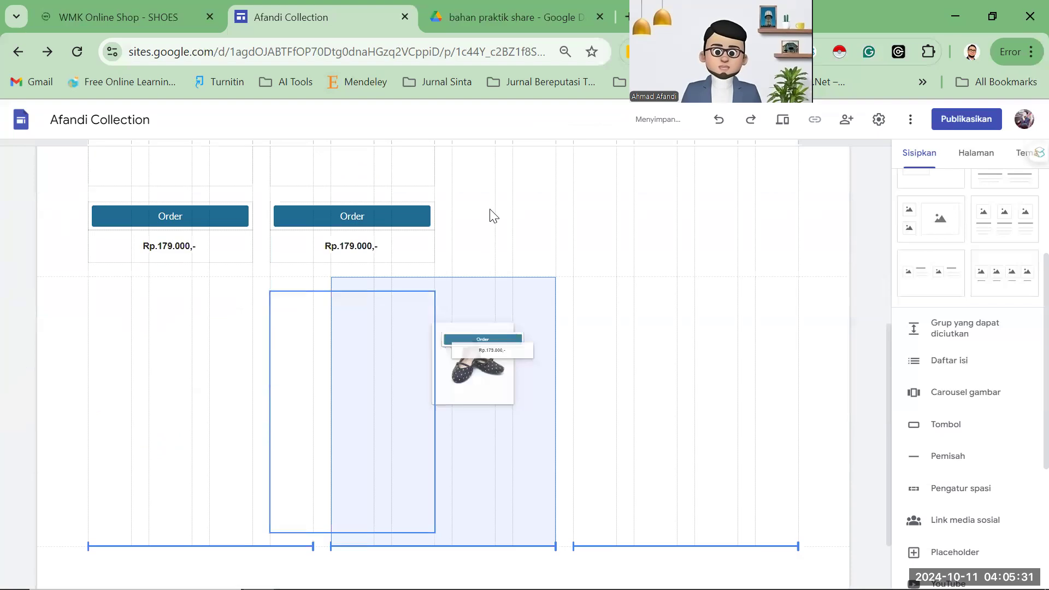
left_click_drag(628, 308, 543, 402)
Duplicate the third block and place the fourth copy at the end of the row.
left_click(534, 402)
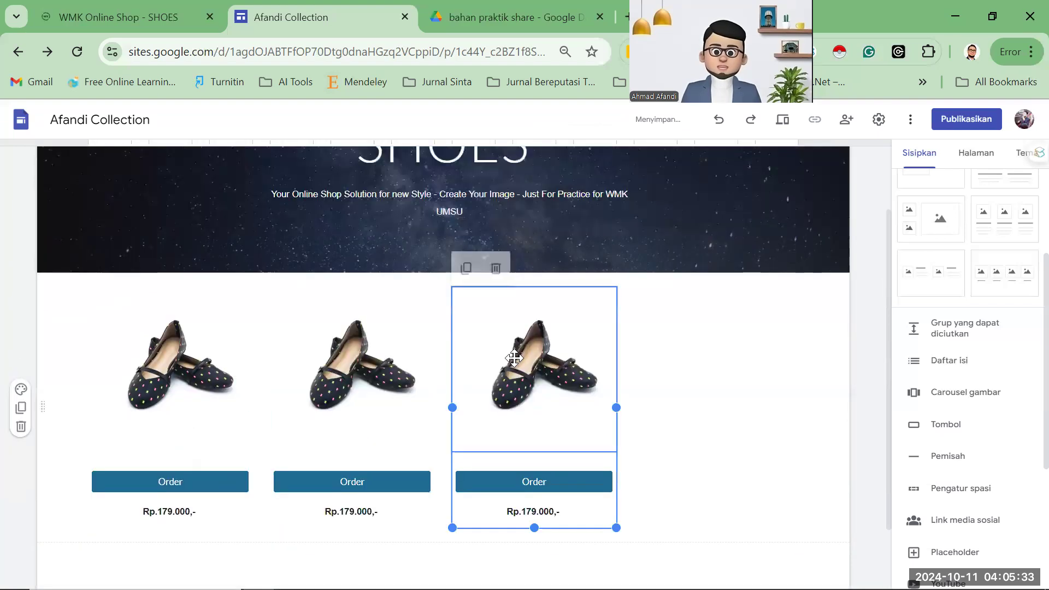
left_click(467, 270)
left_click_drag(562, 363, 688, 285)
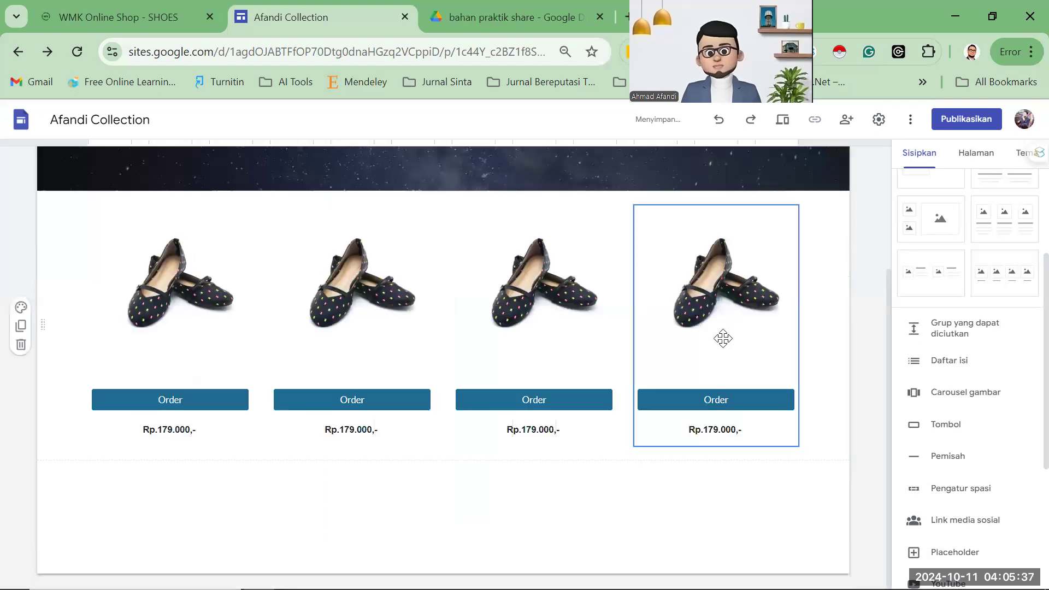
scroll(424, 419, "up", 2)
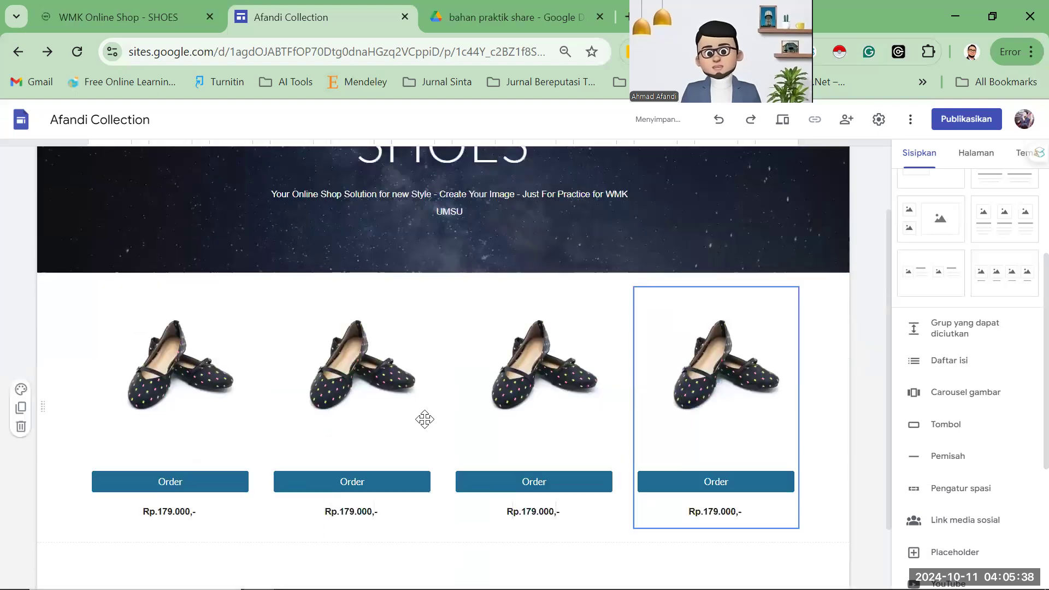
Replace the second product's photo with the red sneaker image '3 (1)'.
left_click(343, 375)
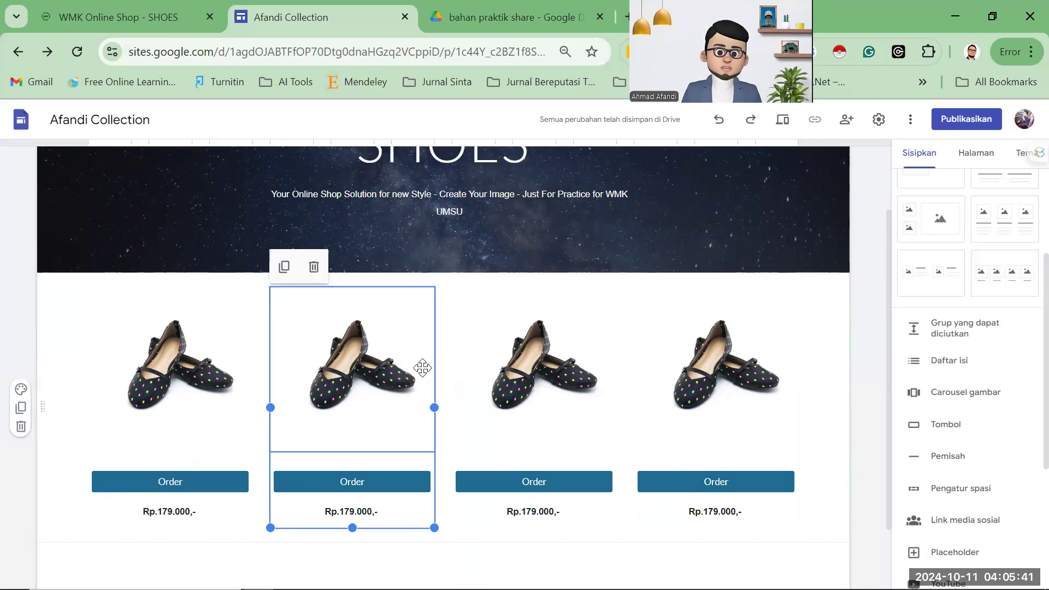
left_click(570, 339, "shift")
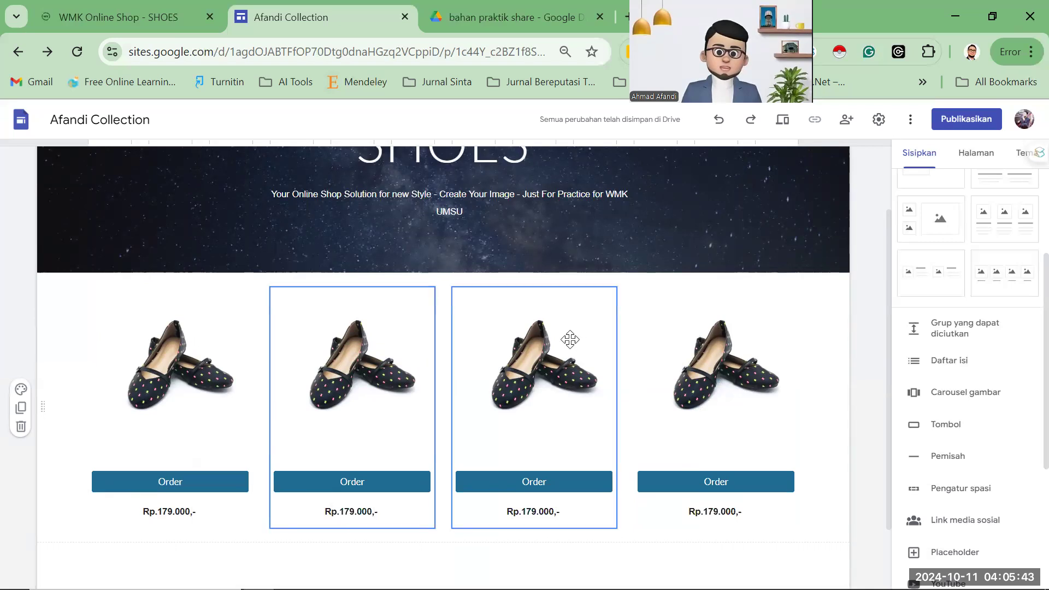
left_click(369, 377)
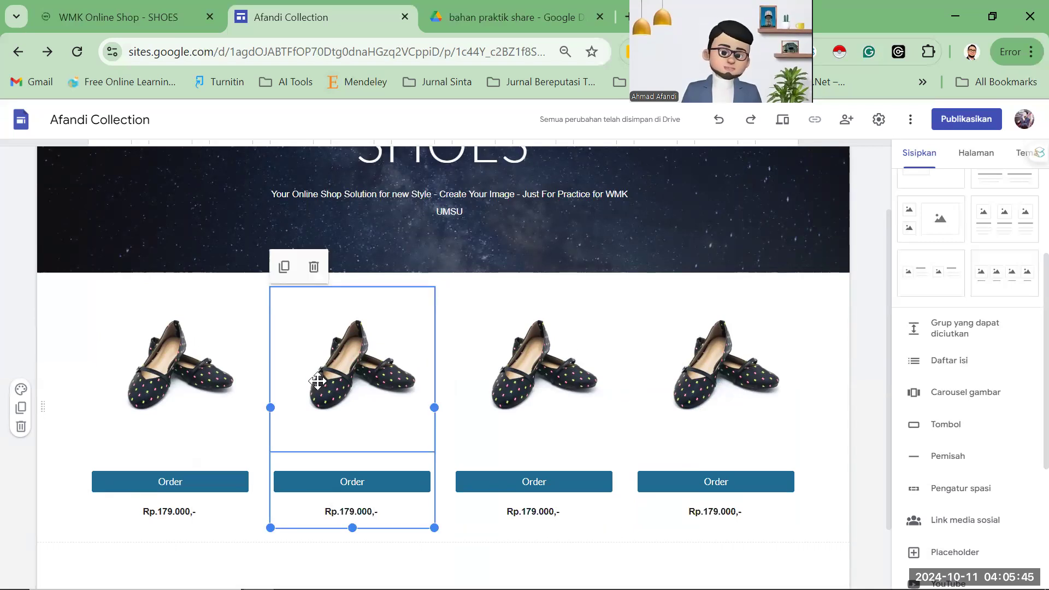
left_click(352, 372)
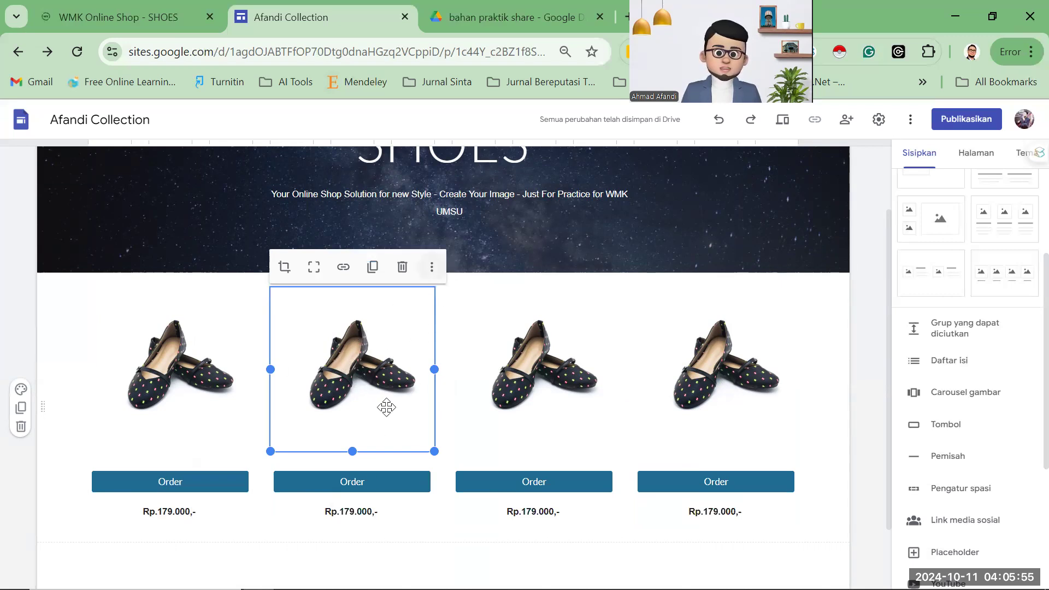
left_click(434, 267)
mouse_move(480, 302)
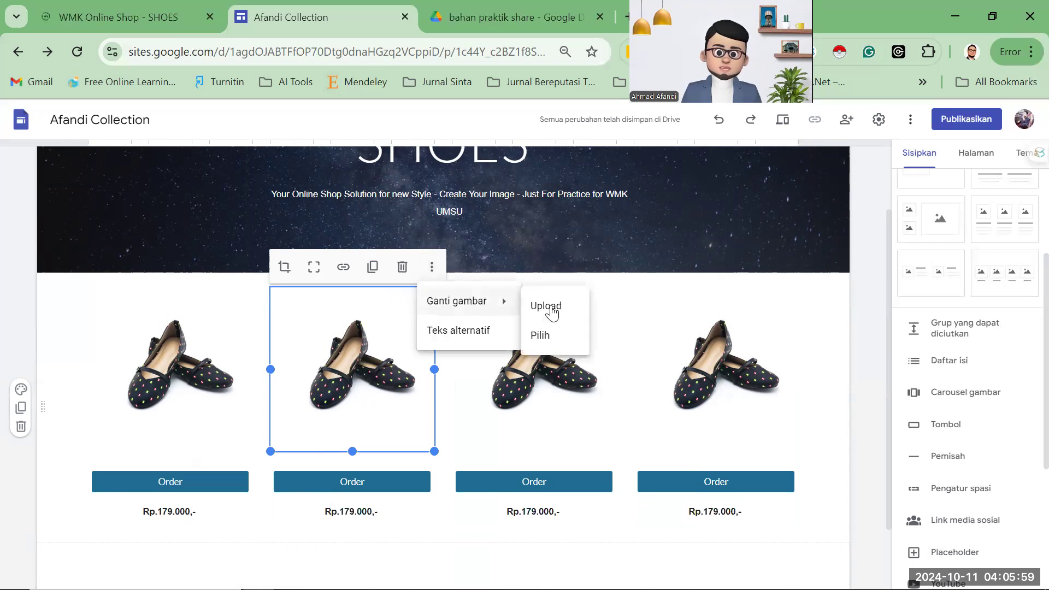
left_click(557, 311)
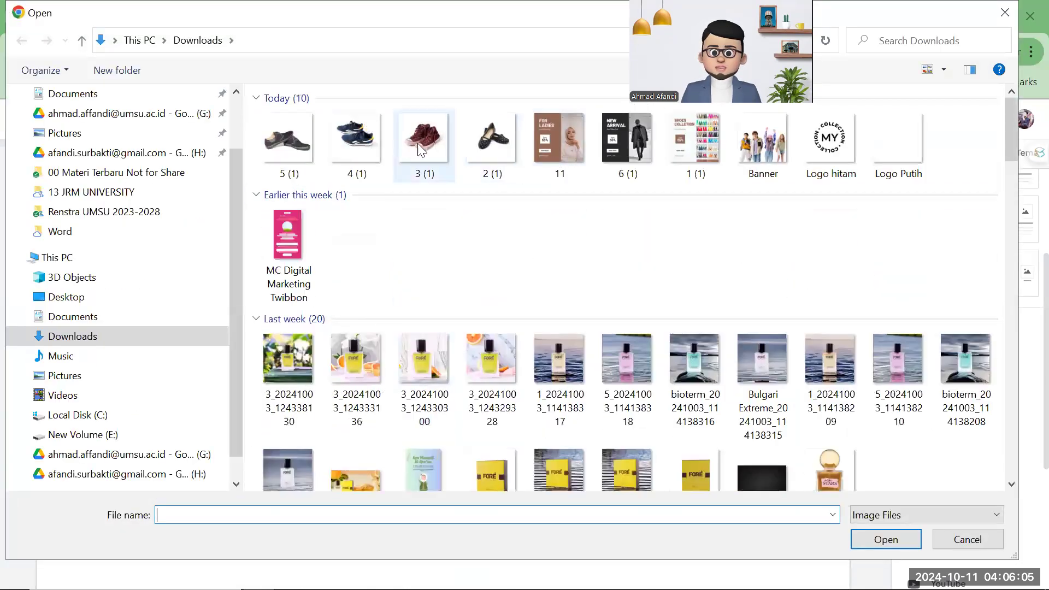
left_click(568, 143)
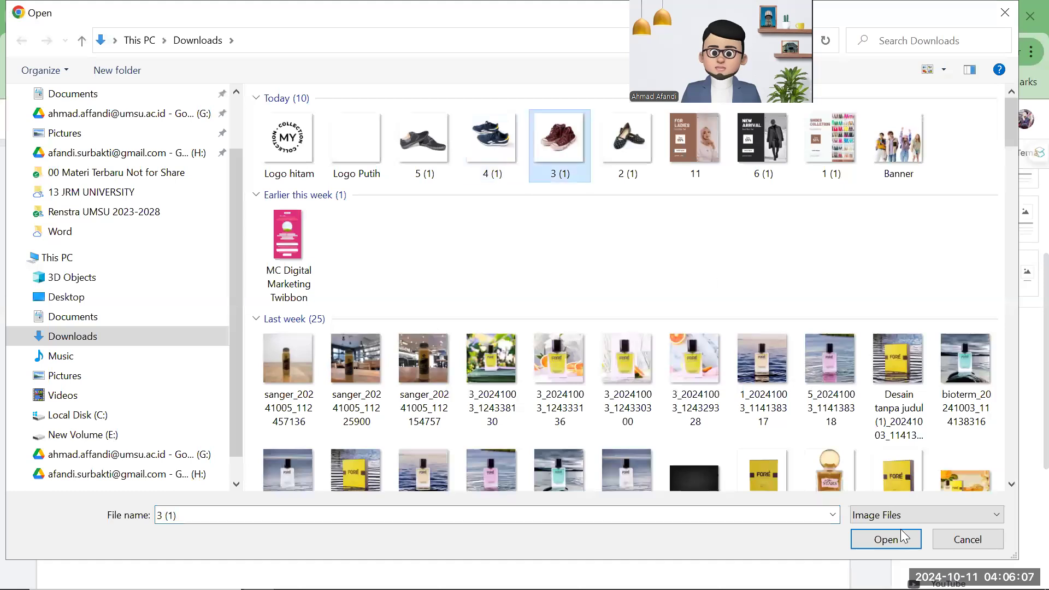
left_click(882, 541)
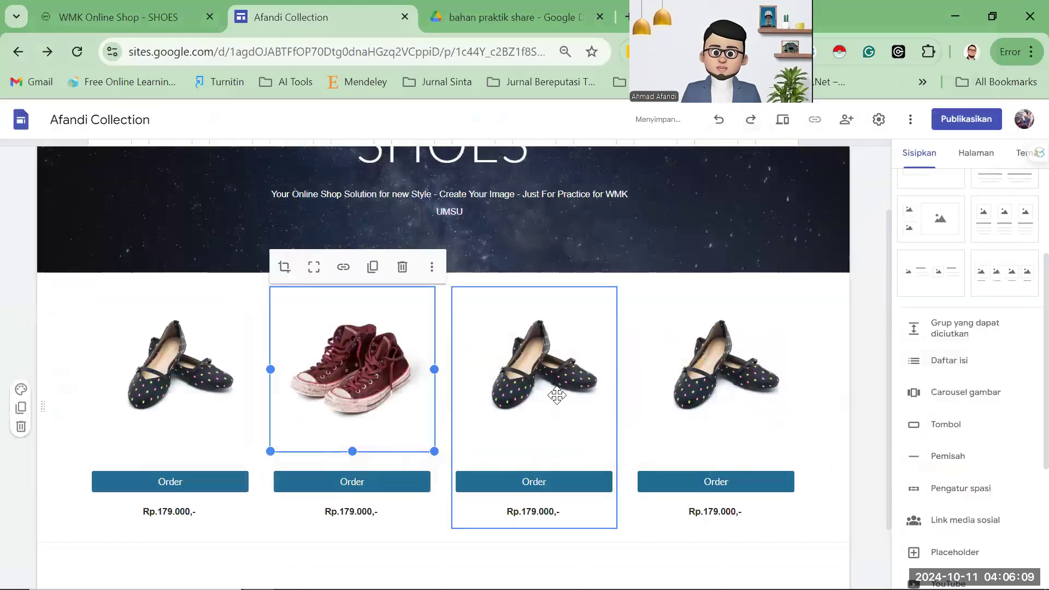
Replace the third product's photo with the blue sneaker image '4 (1)'.
left_click(546, 356)
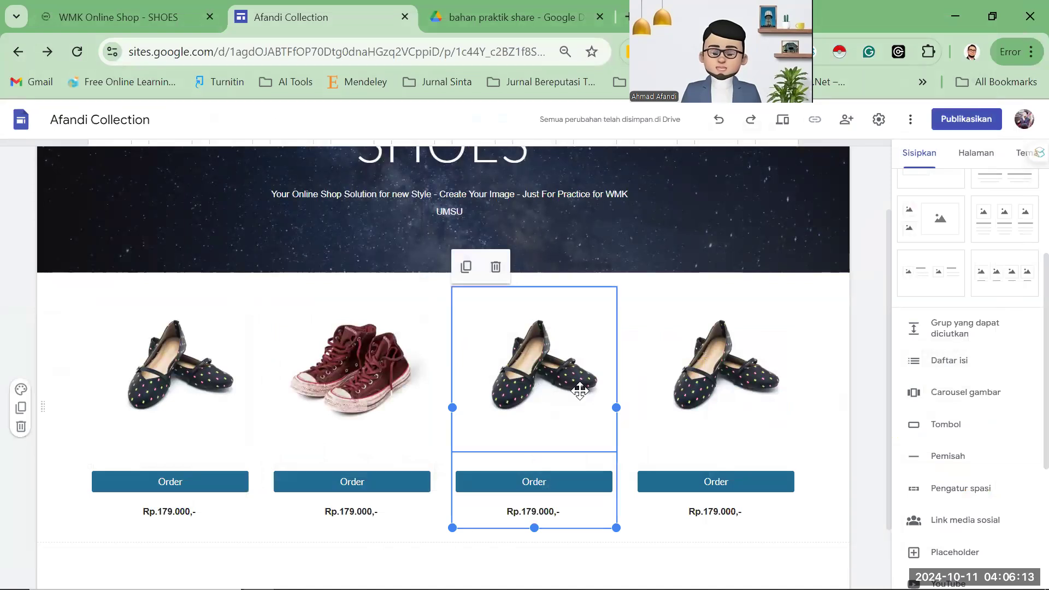
left_click(529, 348)
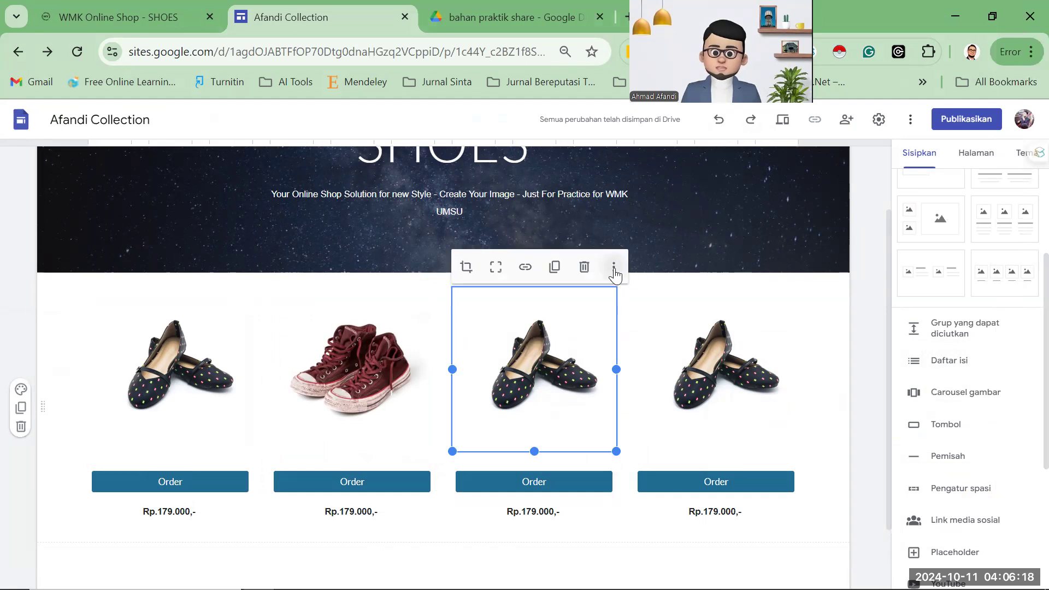
left_click(613, 268)
mouse_move(653, 310)
left_click(727, 307)
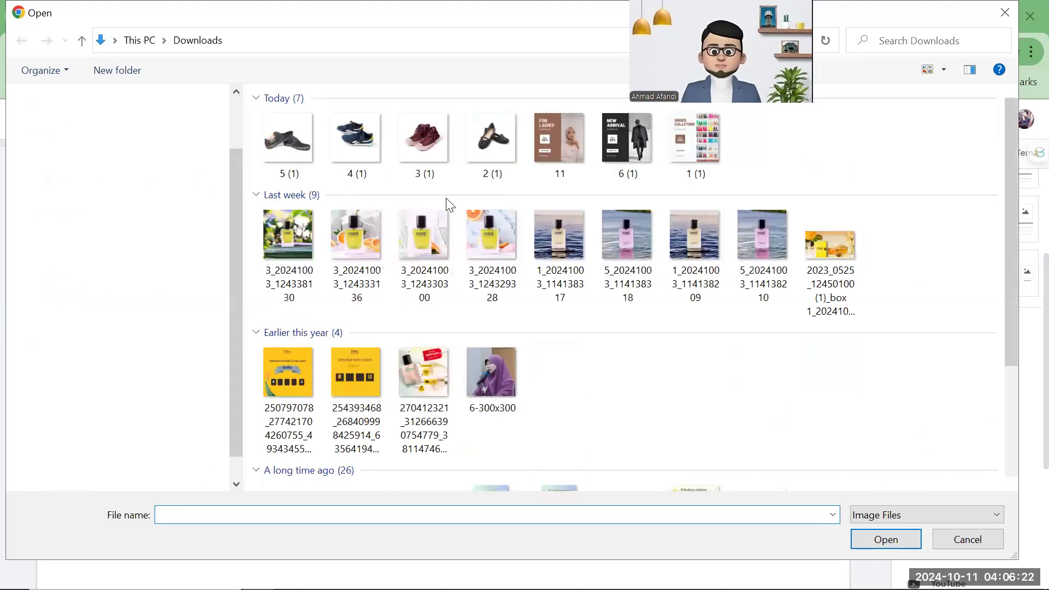
left_click(343, 148)
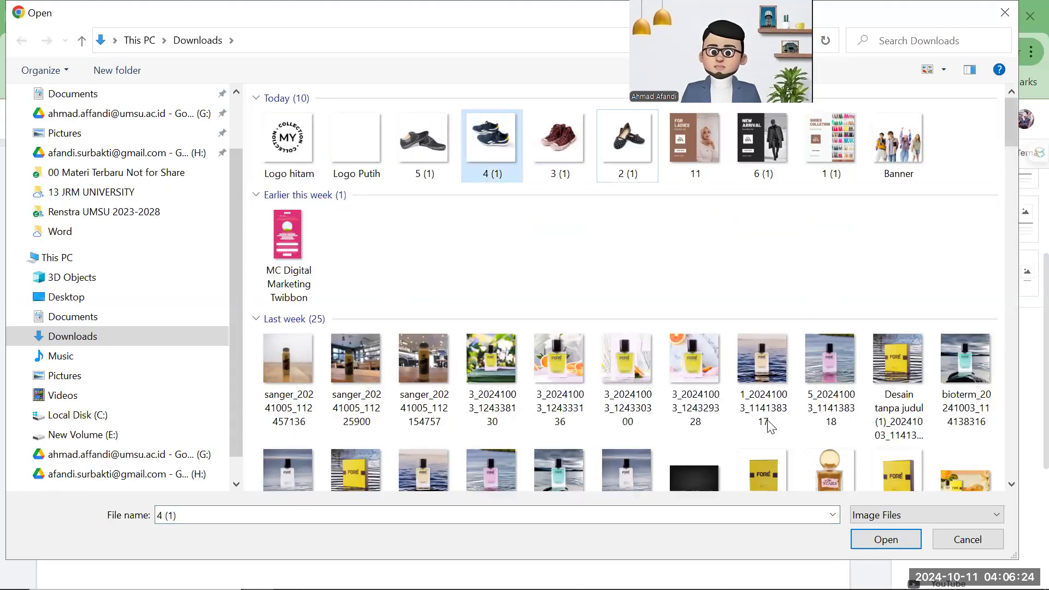
left_click(873, 541)
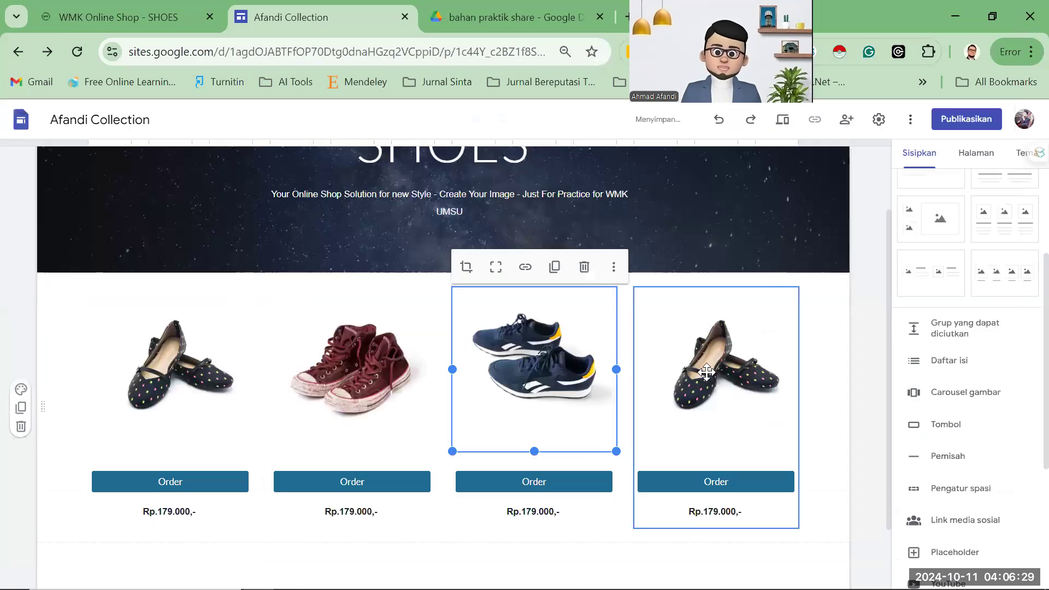
Replace the fourth product's photo with the dark loafer image '5 (1)'.
left_click(710, 370)
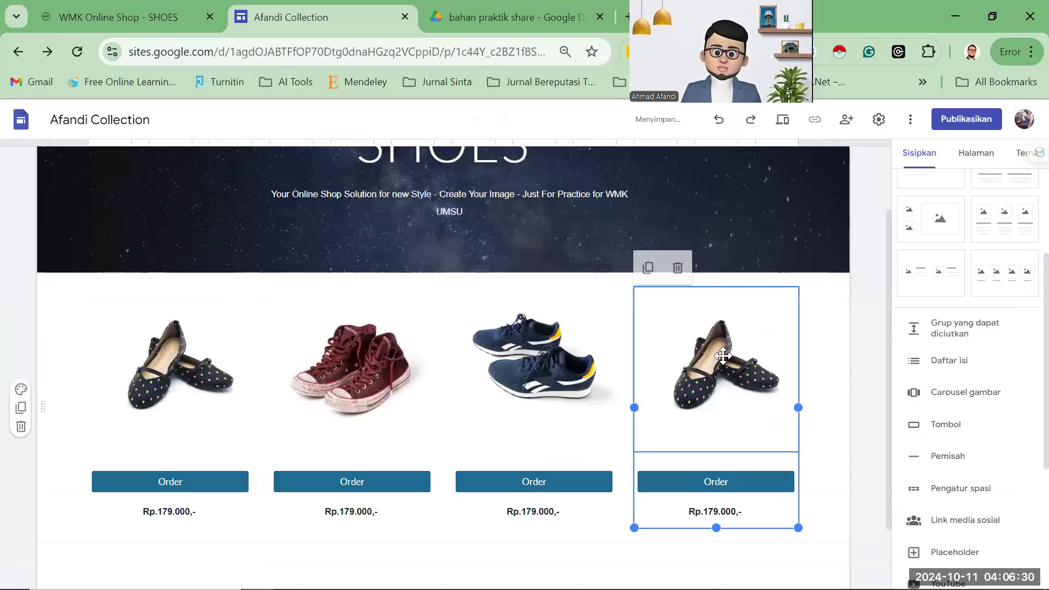
left_click(799, 289)
left_click(796, 267)
mouse_move(820, 300)
left_click(895, 304)
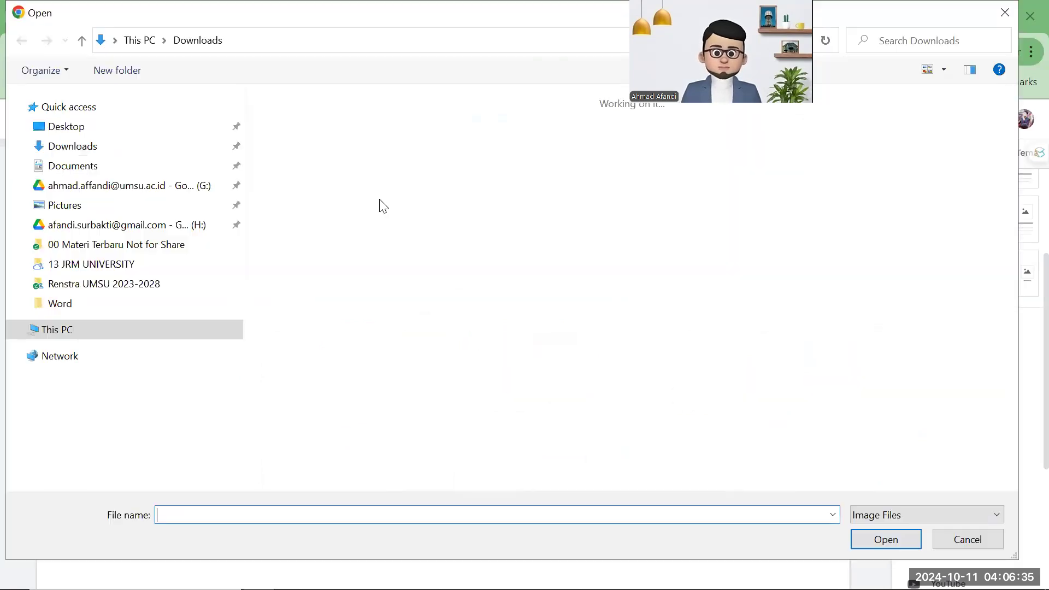
left_click(294, 152)
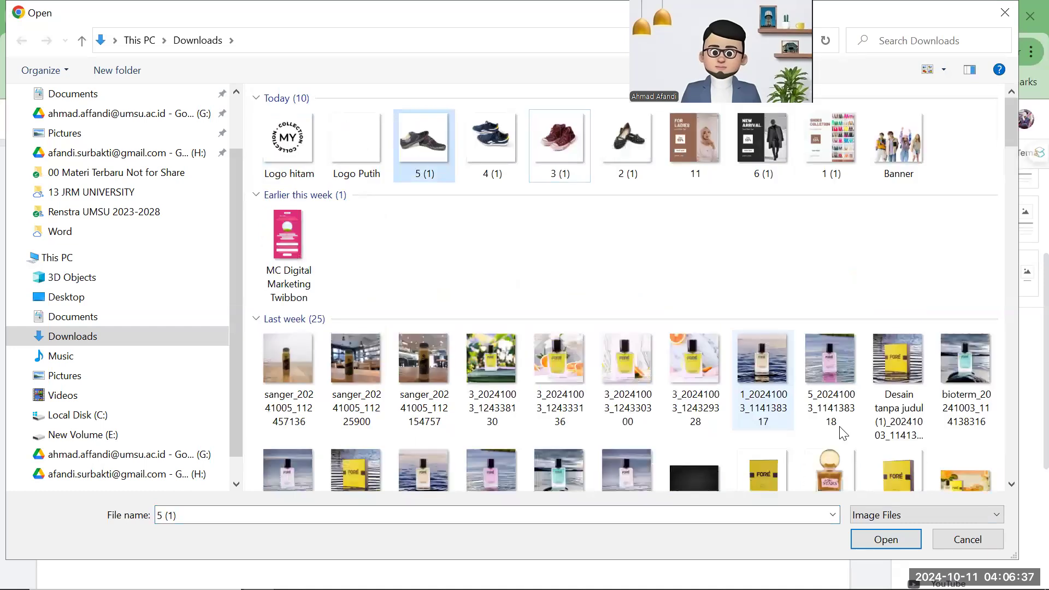
left_click(907, 545)
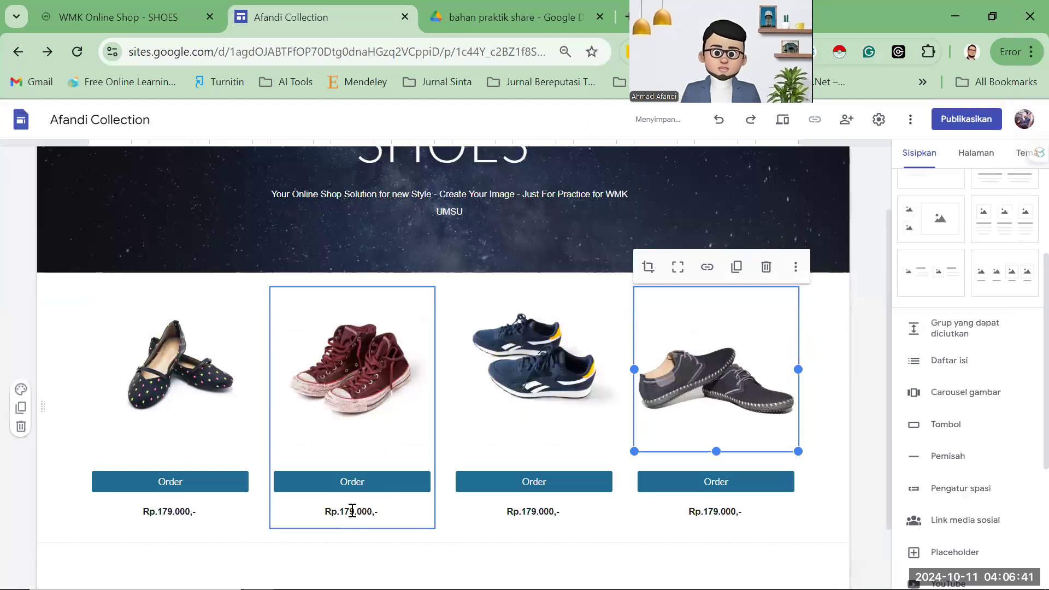
Change the second, third and fourth prices to Rp.279.000,-, Rp.359.000,- and Rp.269.000,-.
type("2")
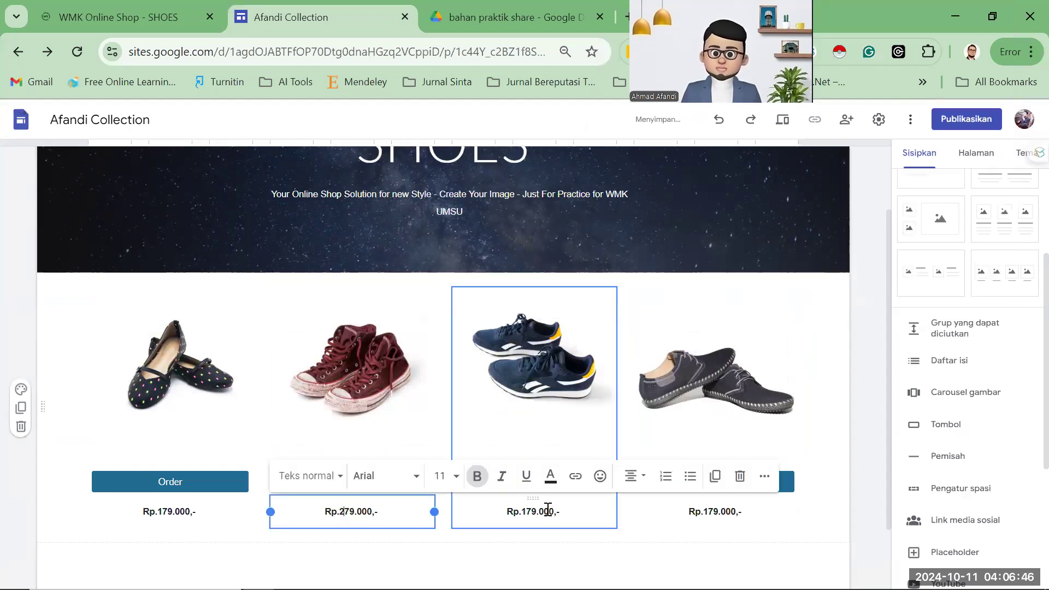
left_click(548, 509)
type("3")
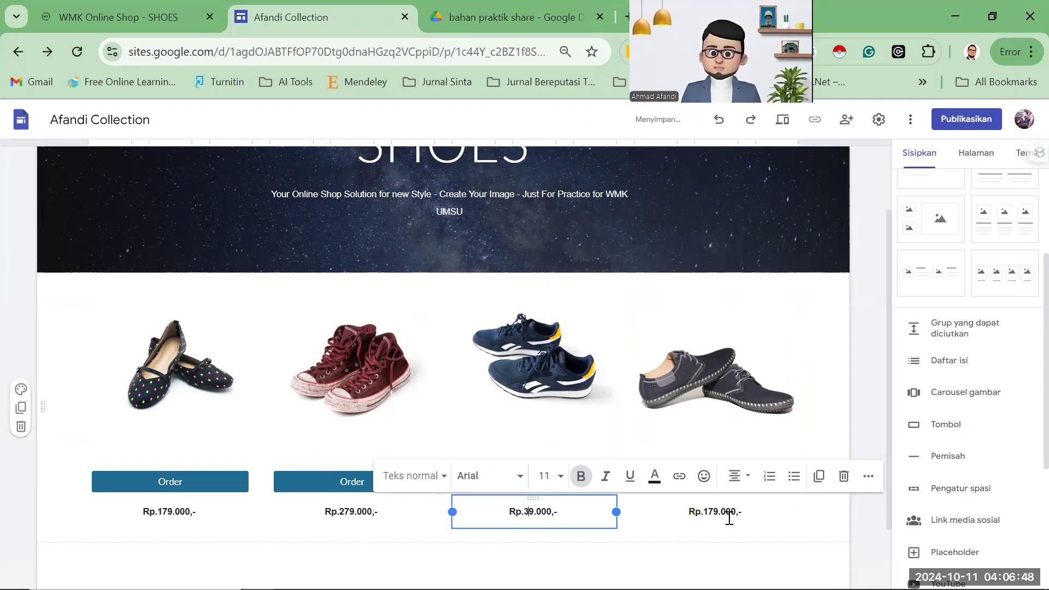
type("5")
left_click(756, 509)
key("BackSpace")
key("BackSpace")
type("26")
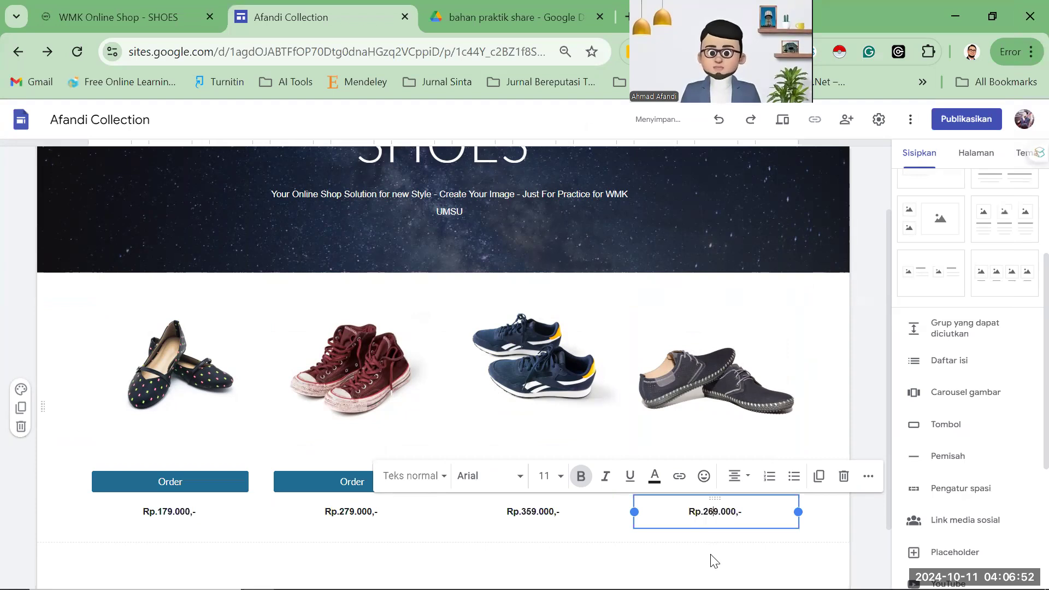
Compare with the WMK shoes page, check the Home and SHOES pages, then show WMK Online Shop.
scroll(572, 328, "down", 2)
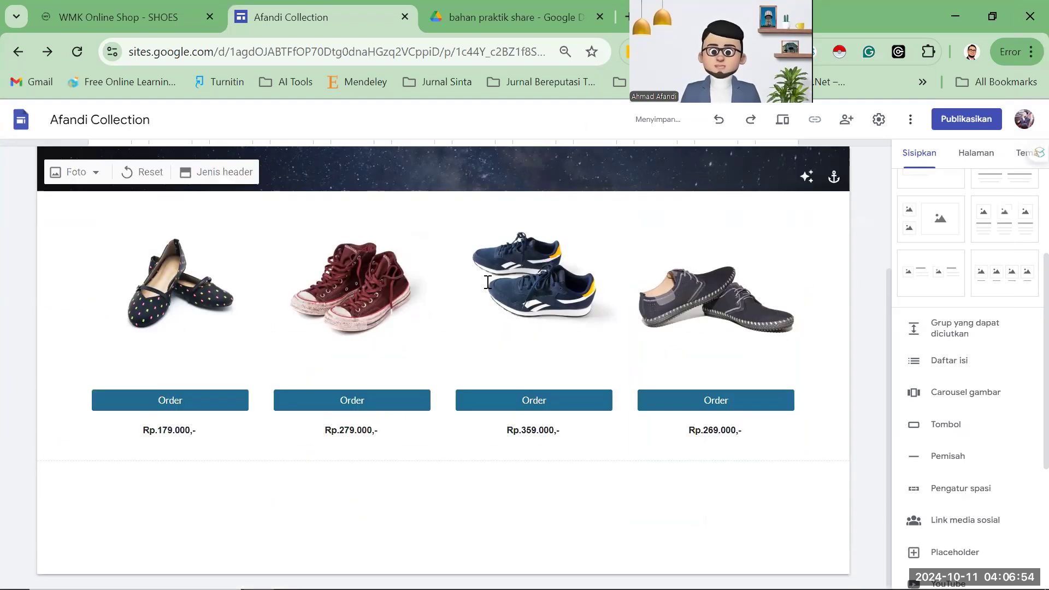
scroll(696, 287, "up", 3)
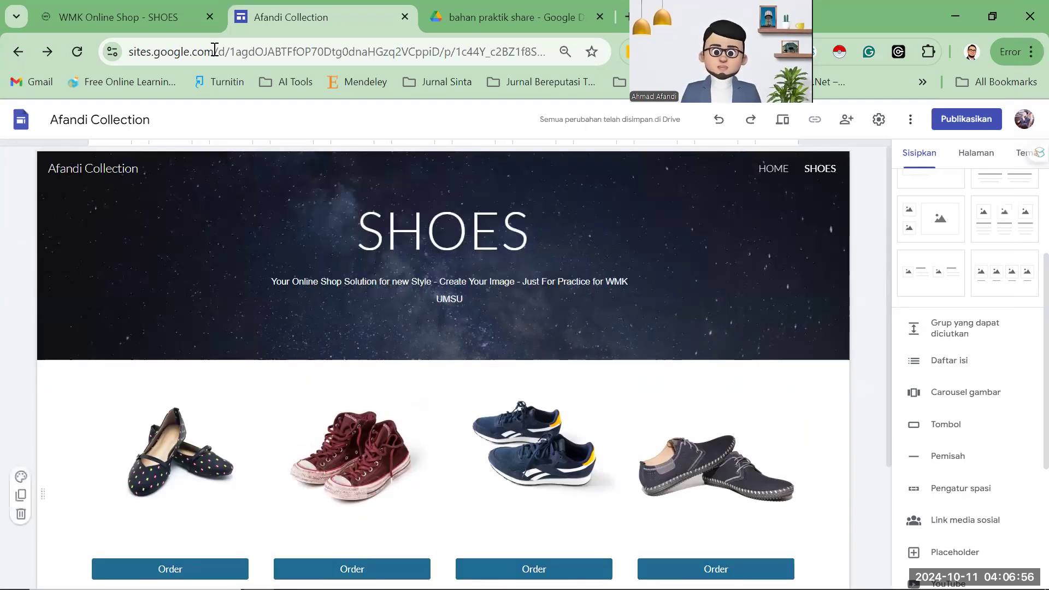
left_click(159, 12)
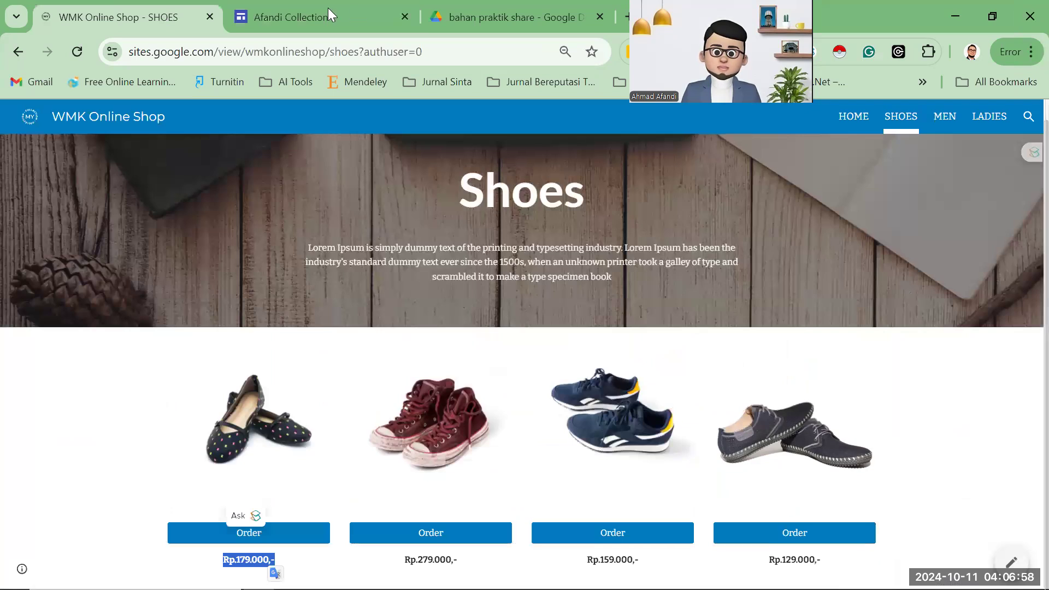
left_click(328, 13)
scroll(617, 327, "down", 2)
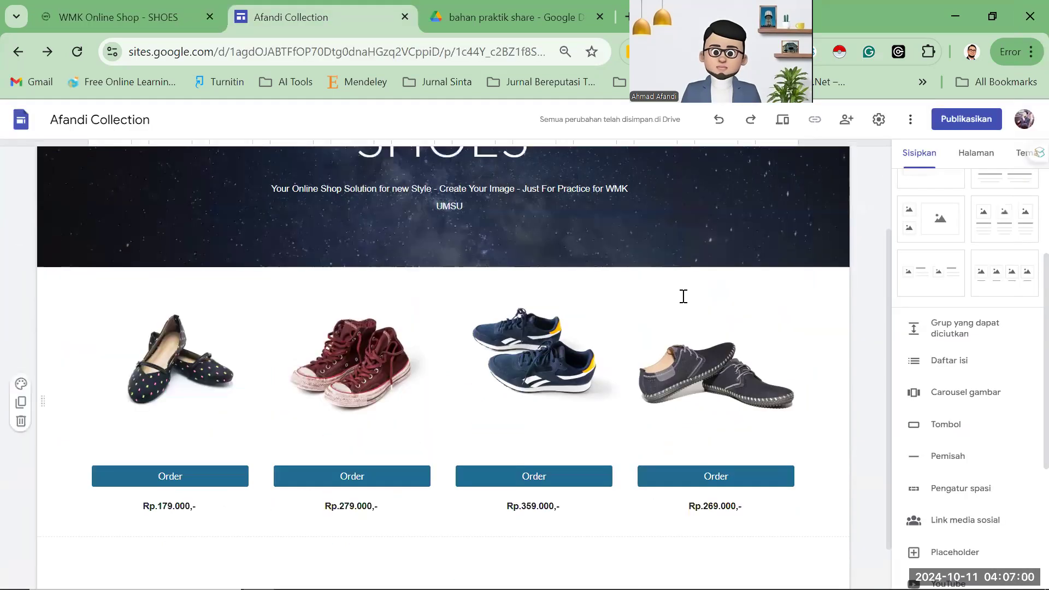
scroll(688, 279, "up", 2)
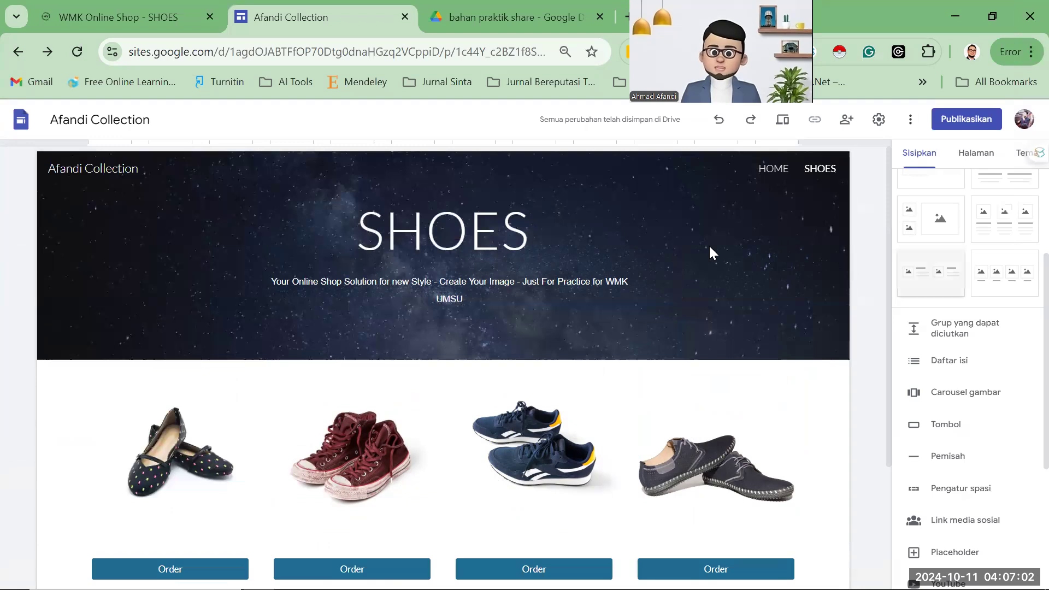
left_click(773, 172)
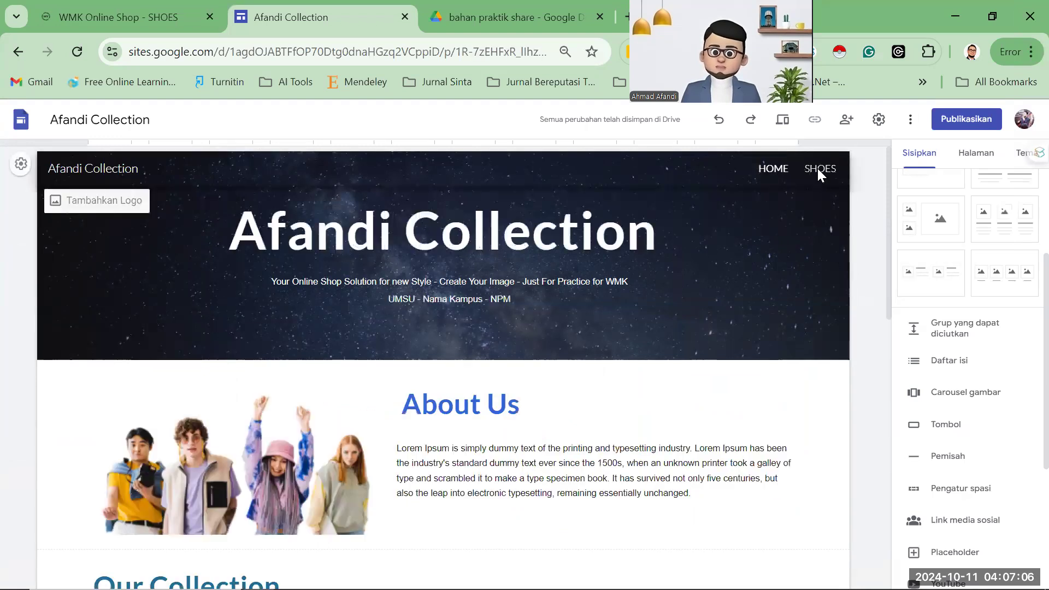
left_click(817, 171)
left_click(142, 18)
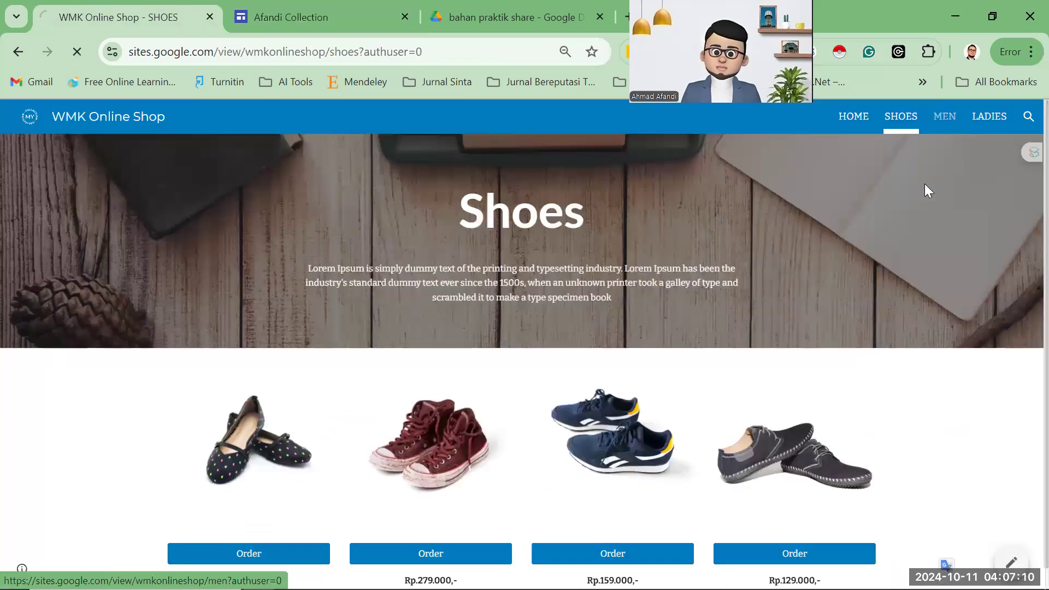
Browse the WMK Online Shop's MEN, SHOES and LADIES pages, then return to the Afandi Collection editor.
left_click(945, 115)
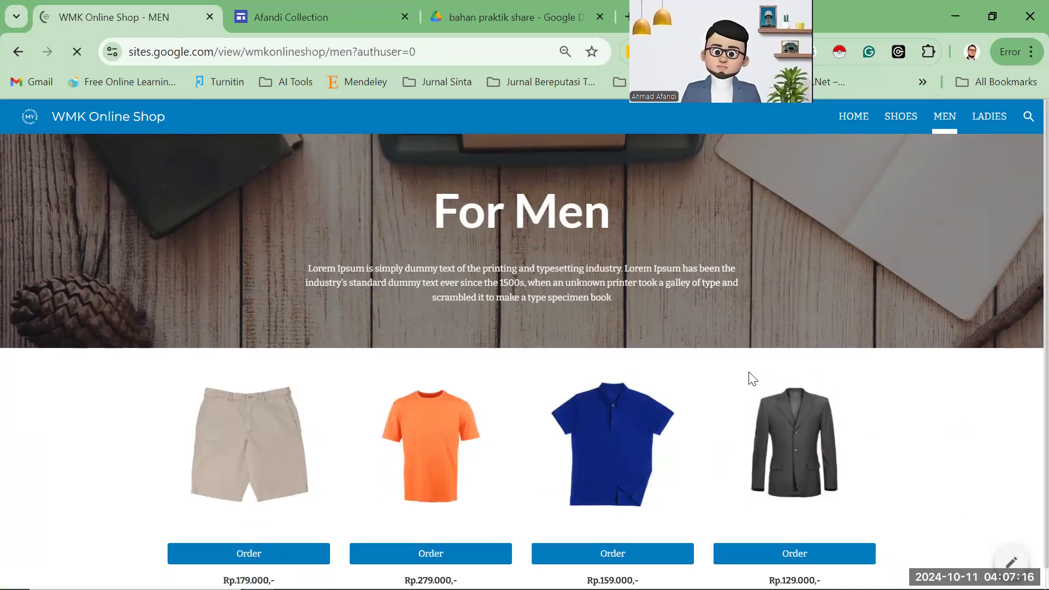
scroll(757, 364, "down", 1)
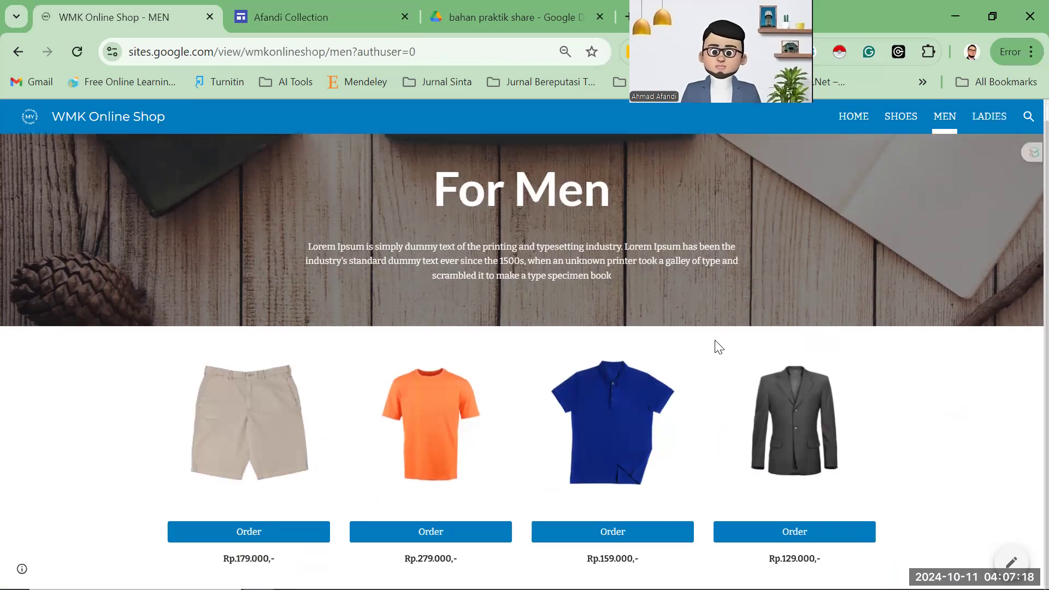
left_click(901, 119)
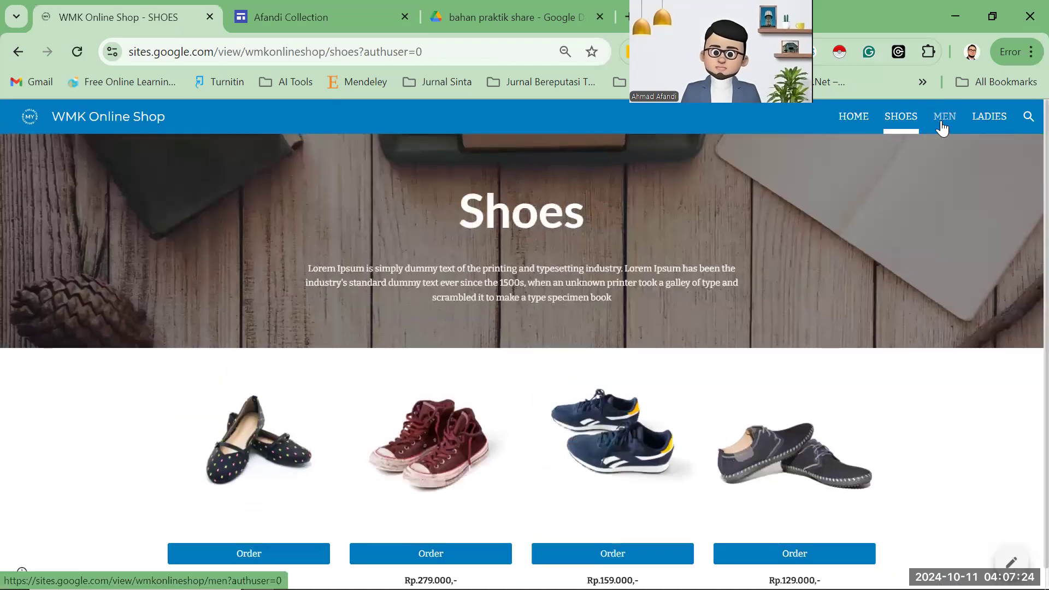
left_click(939, 126)
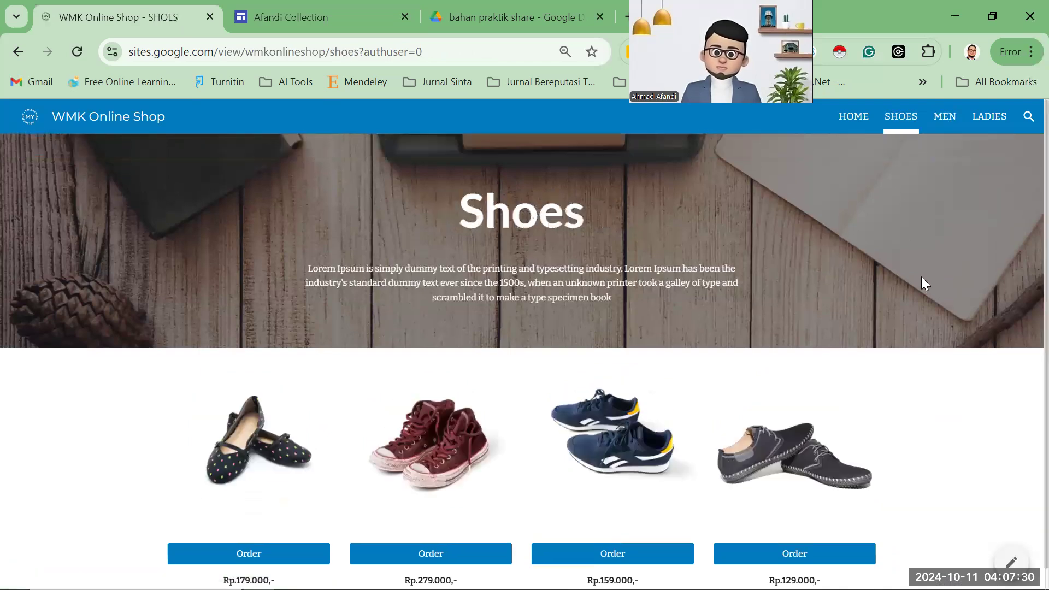
left_click(950, 118)
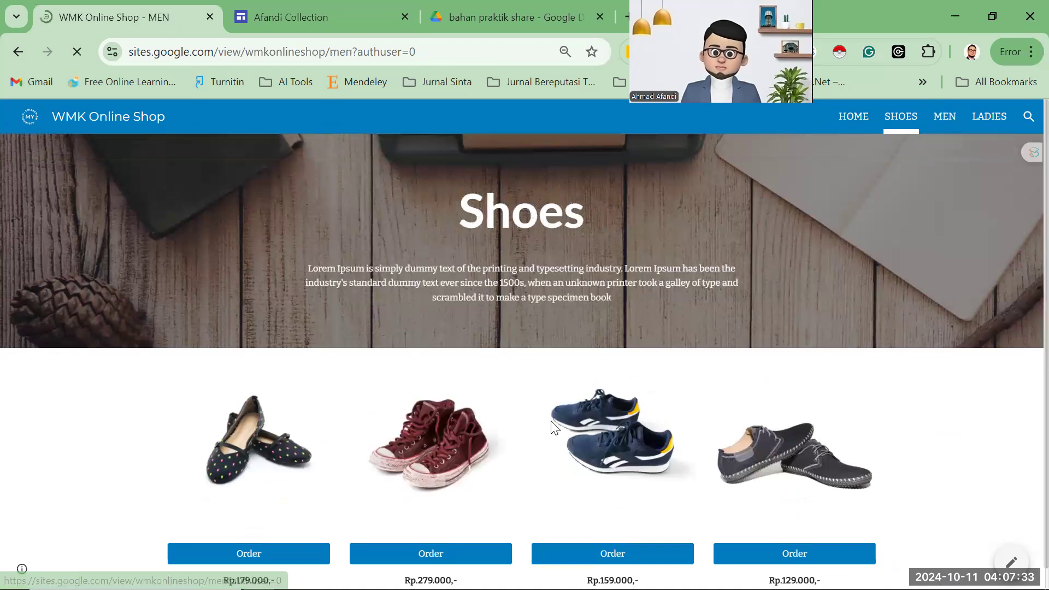
left_click(989, 118)
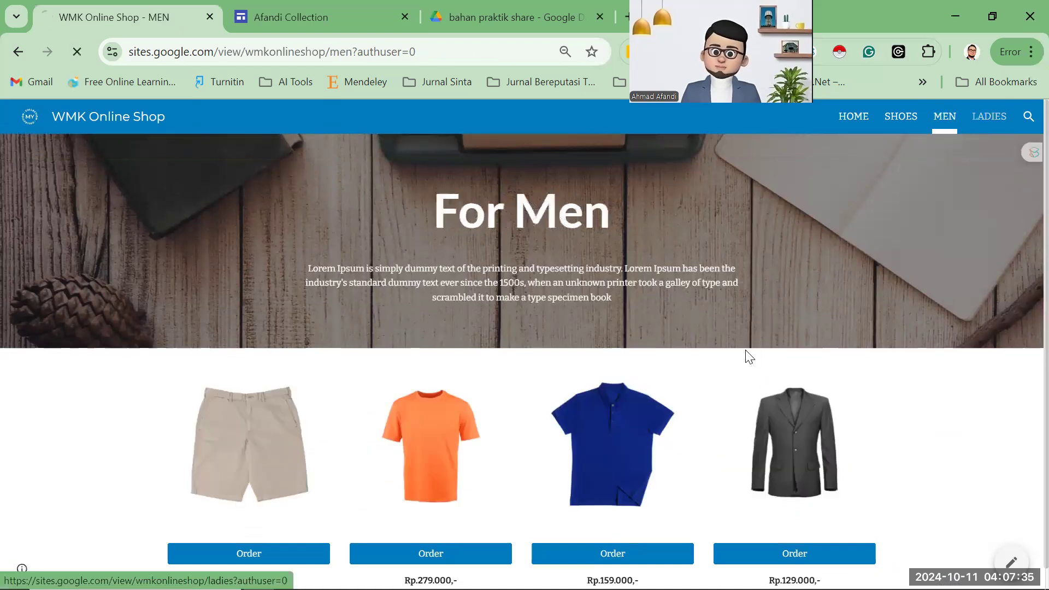
scroll(628, 420, "down", 1)
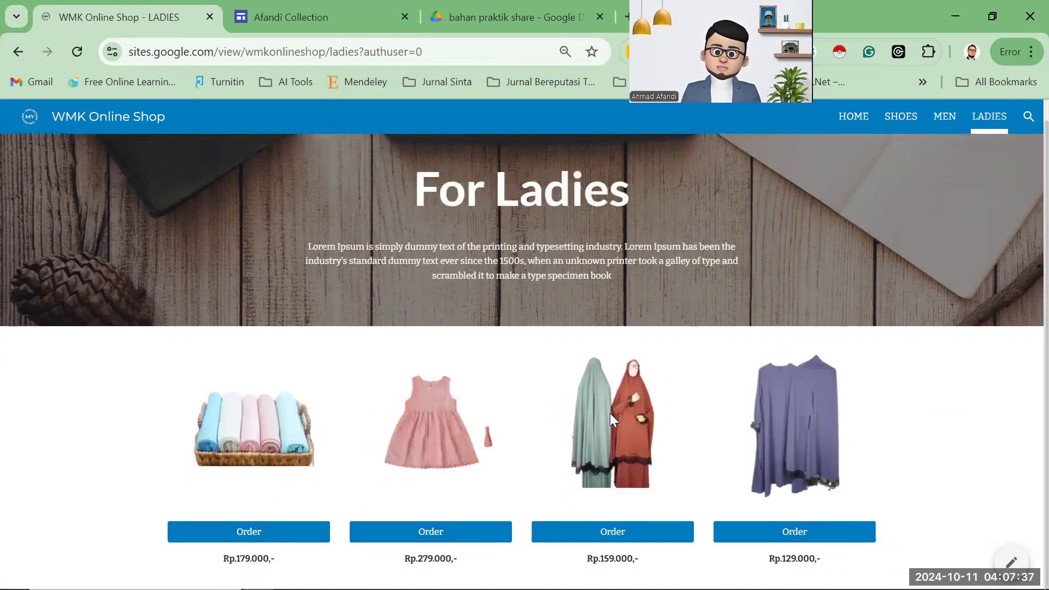
left_click(292, 17)
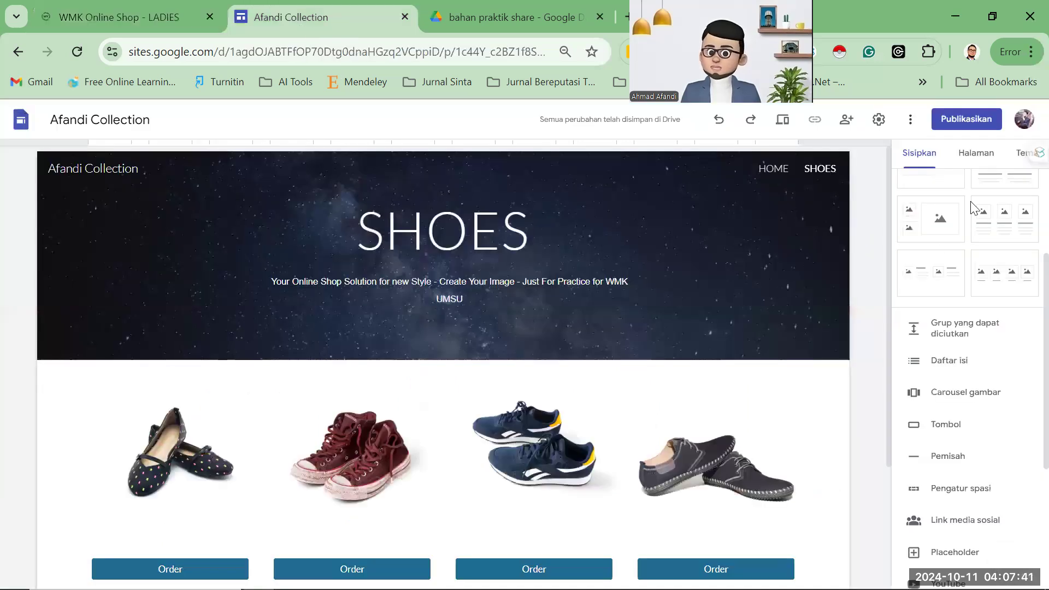
Duplicate the SHOES page as a new page named MEN.
left_click(978, 153)
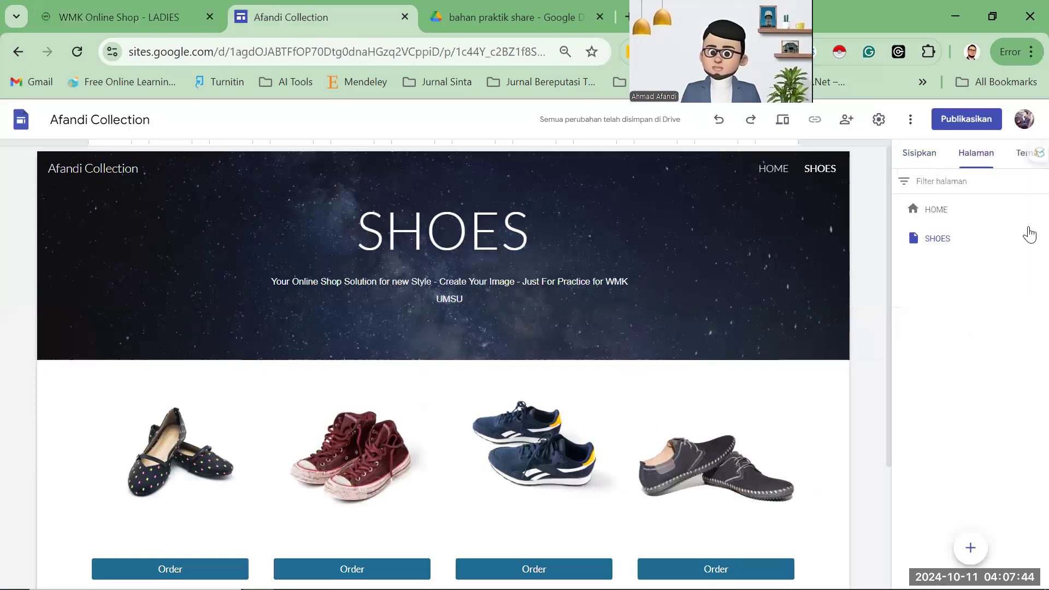
left_click(946, 246)
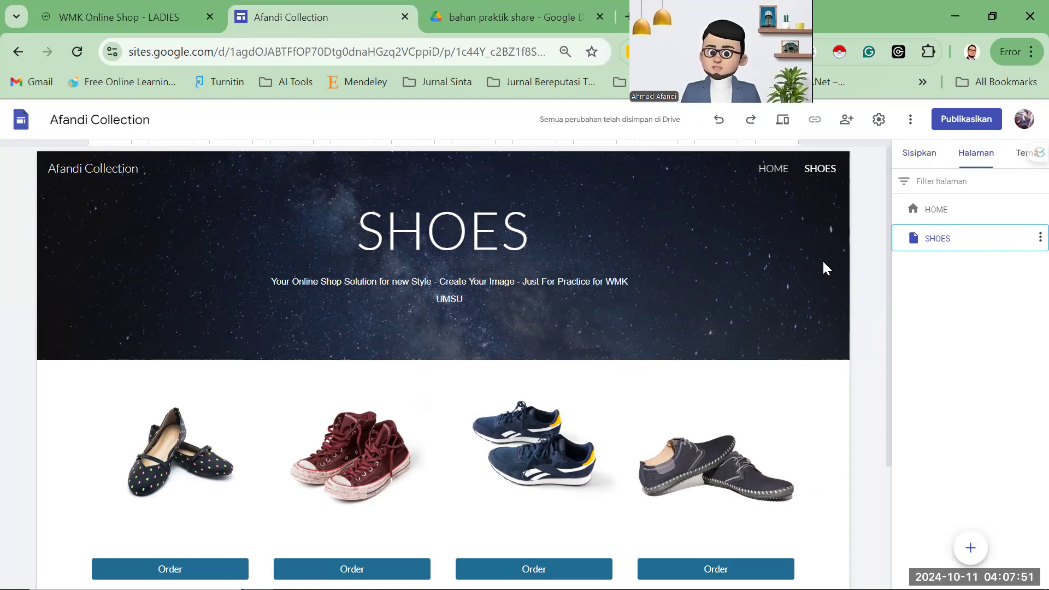
left_click(1029, 245)
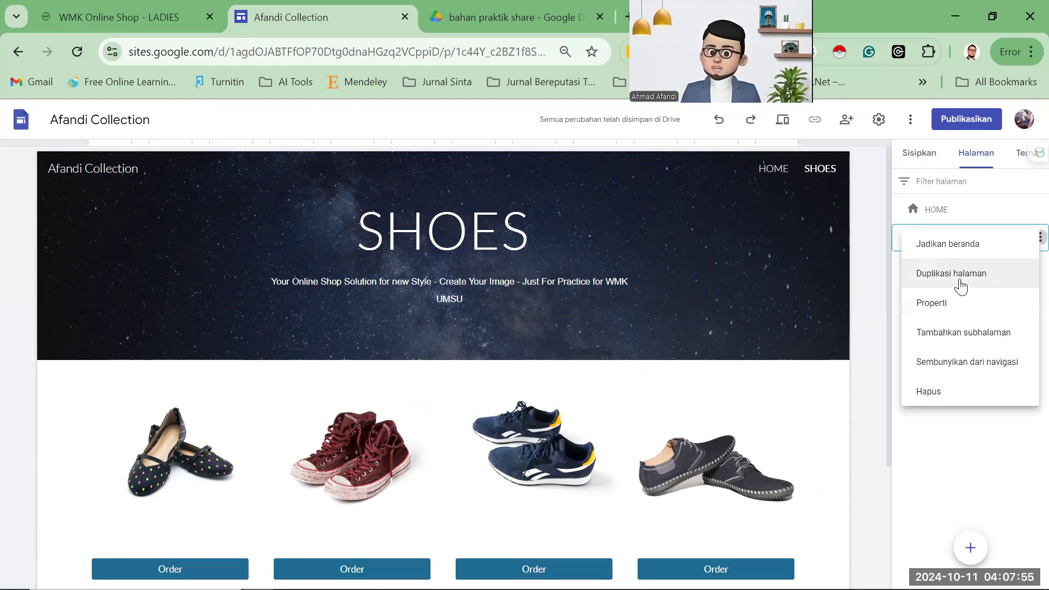
left_click(960, 285)
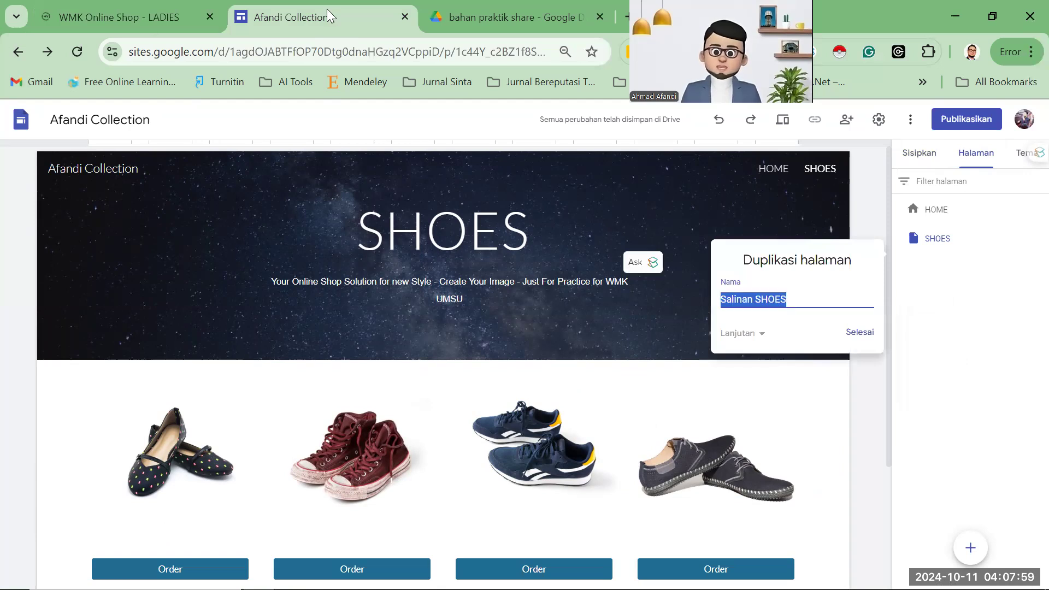
key("ctrl+shift+Tab")
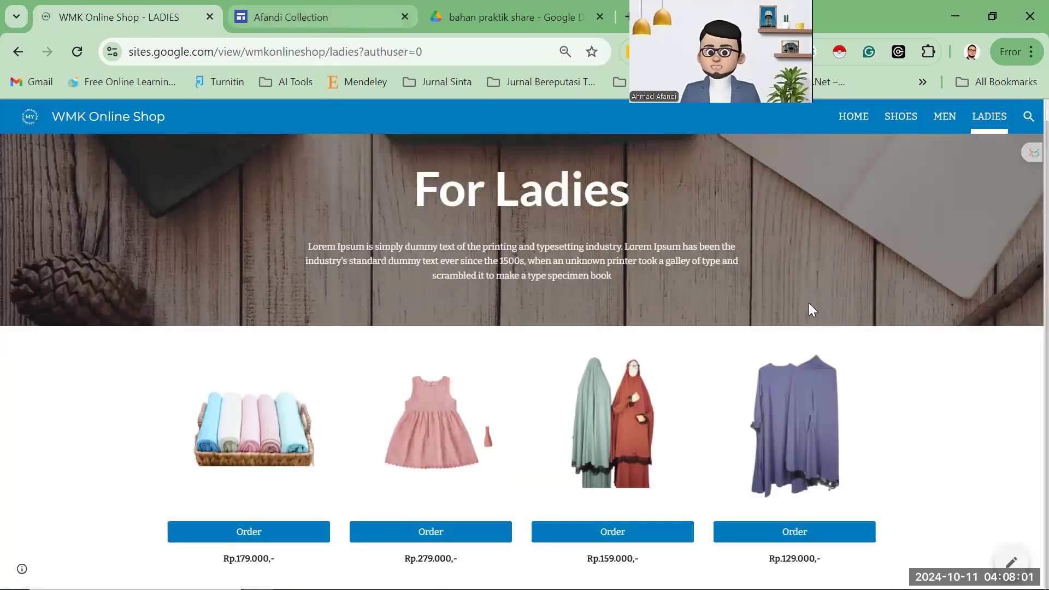
key("ctrl+Tab")
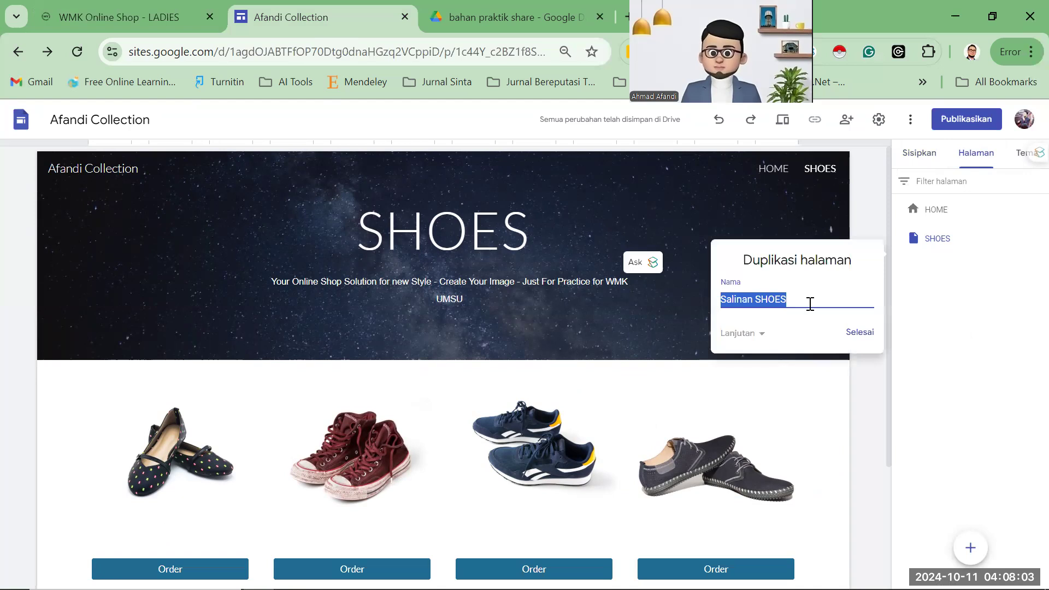
type("MEN")
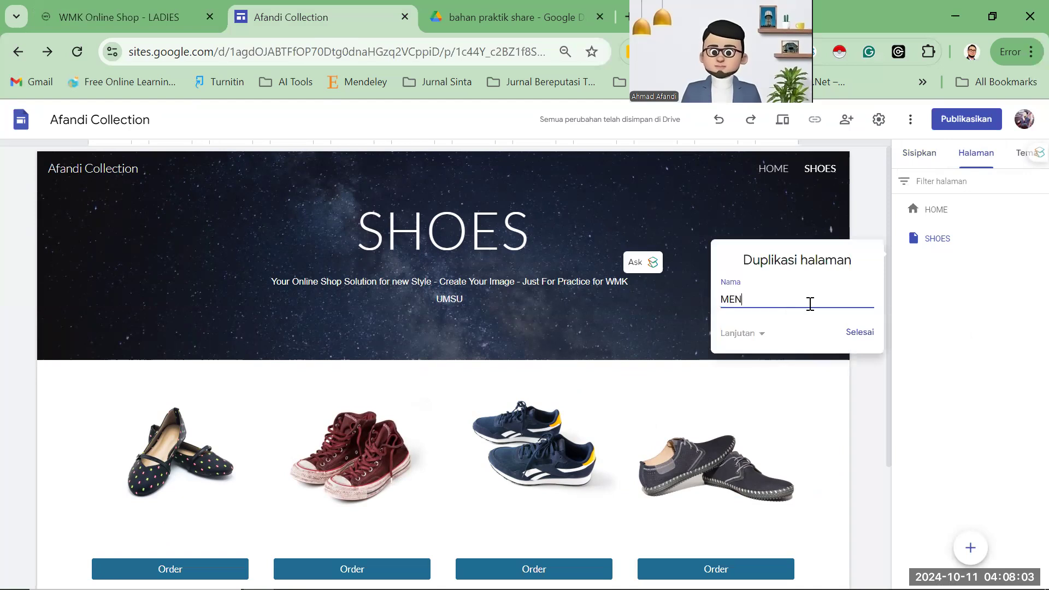
left_click(861, 334)
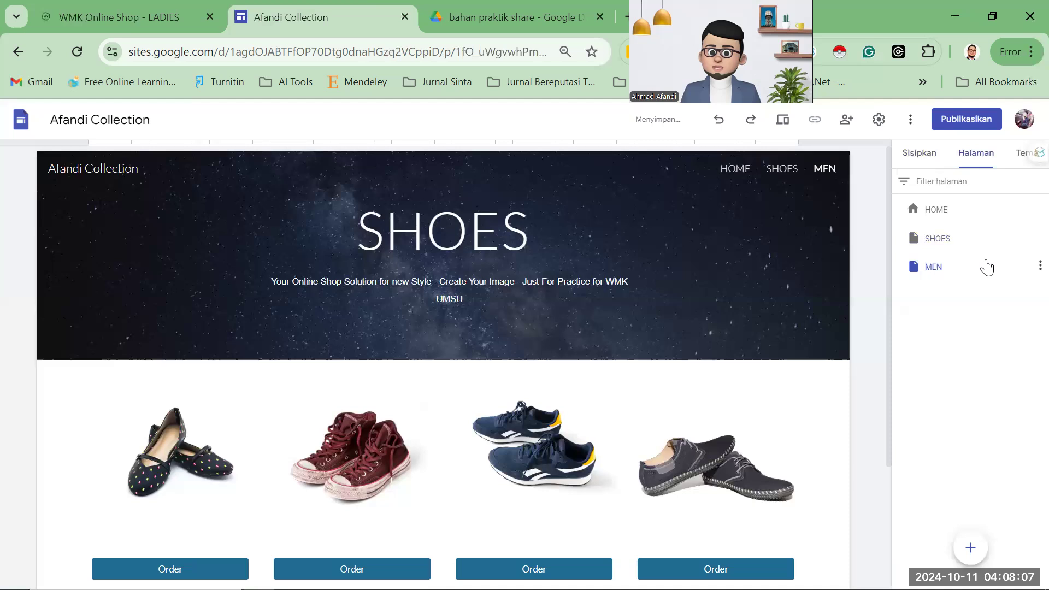
Duplicate the MEN page as a new page named LADIES.
left_click(1039, 266)
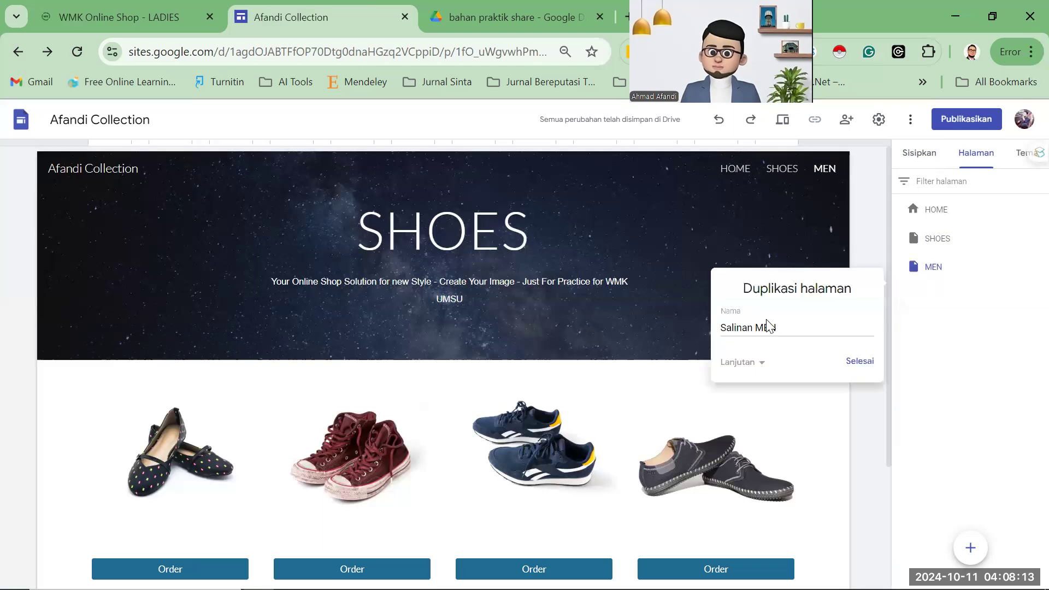
type("LAE")
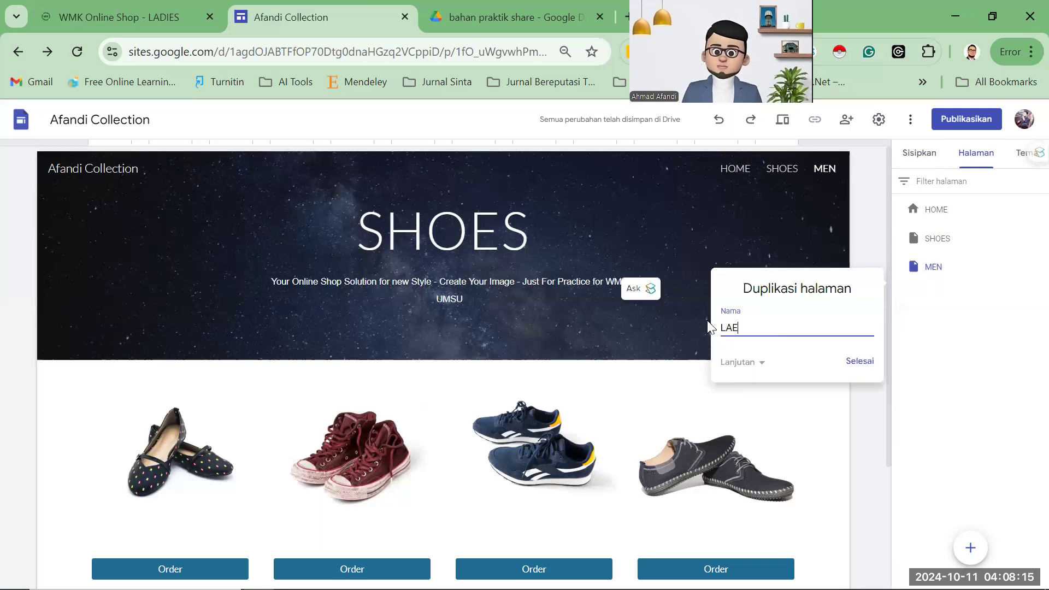
key("BackSpace")
type("DIES")
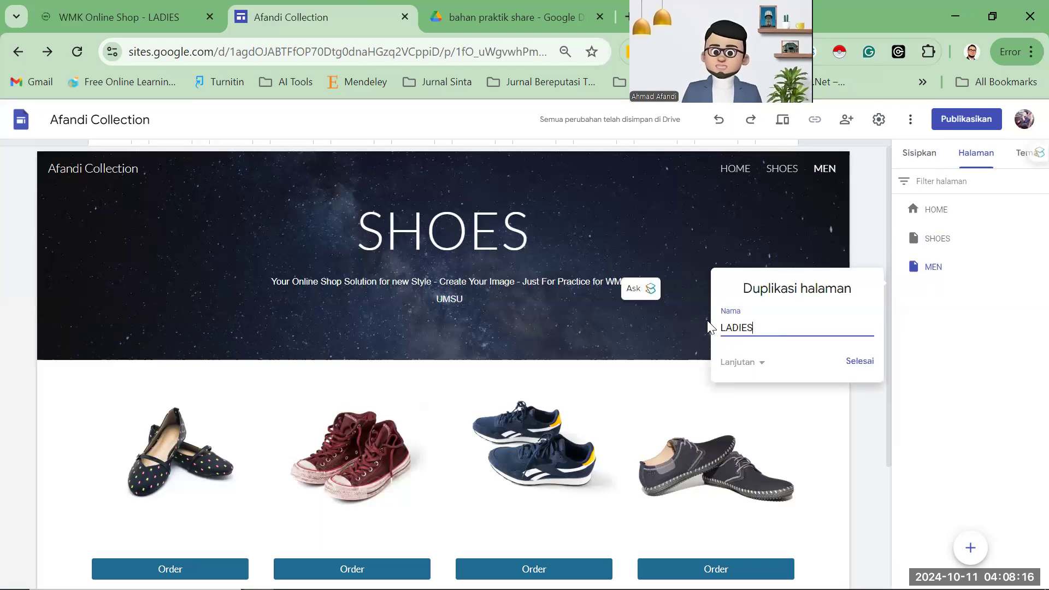
left_click(861, 362)
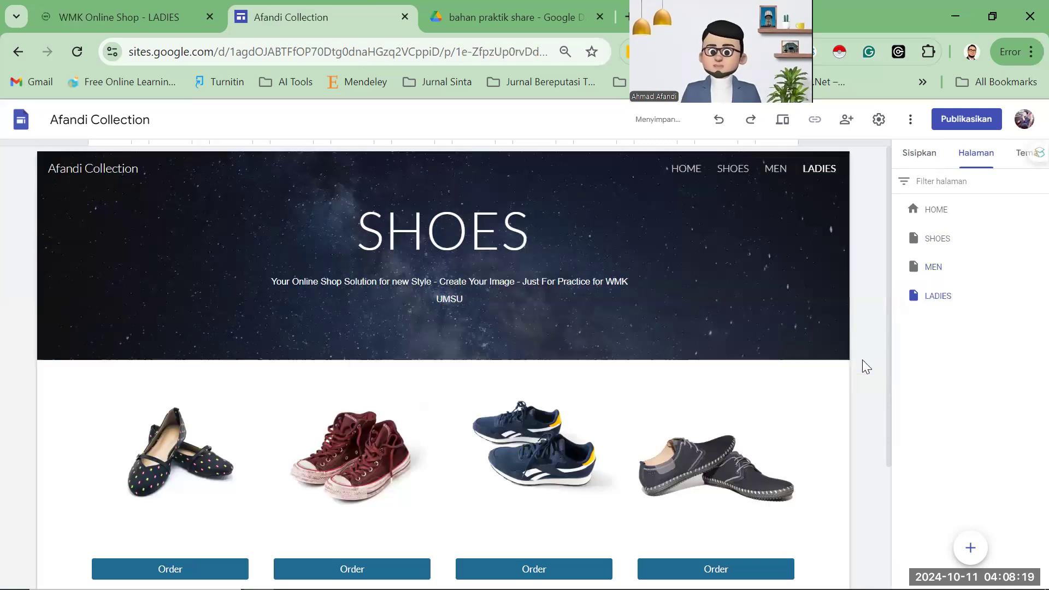
Open the MEN page and select its header section.
left_click(778, 169)
left_click(746, 172)
left_click(775, 173)
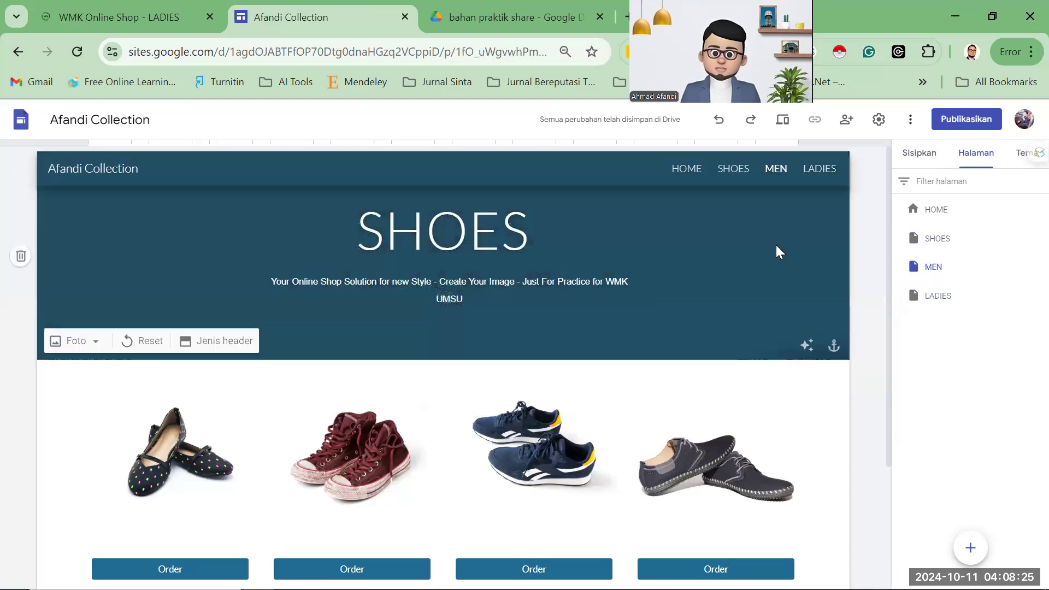
scroll(798, 186, "down", 2)
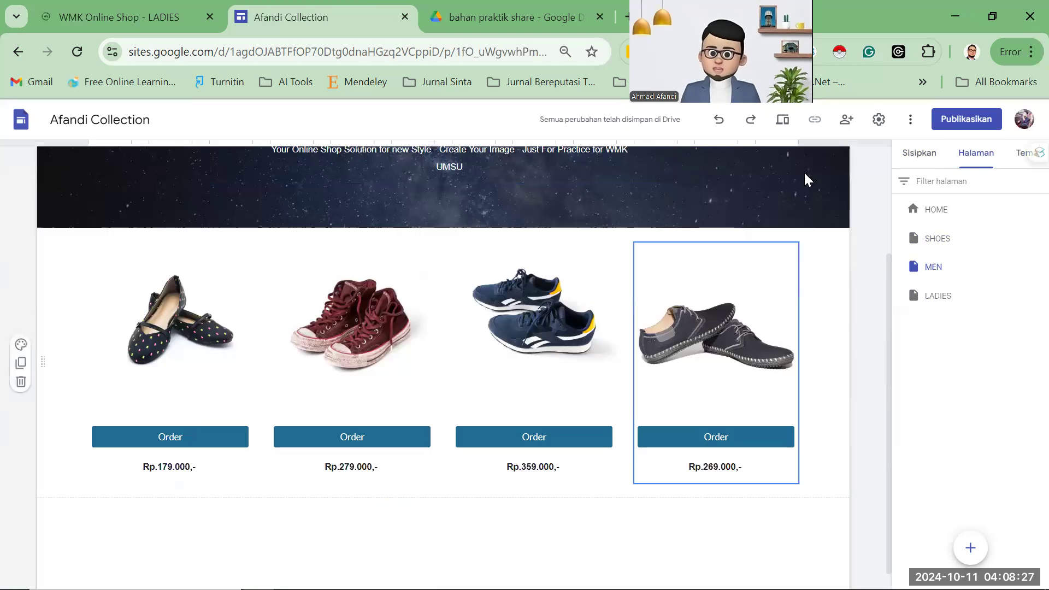
scroll(812, 170, "up", 2)
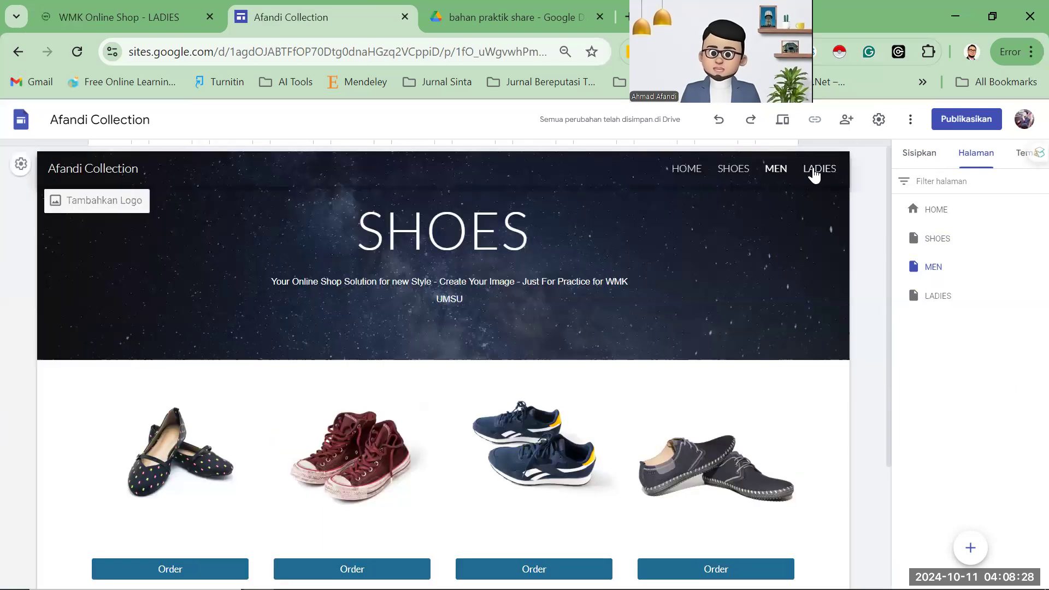
left_click(771, 173)
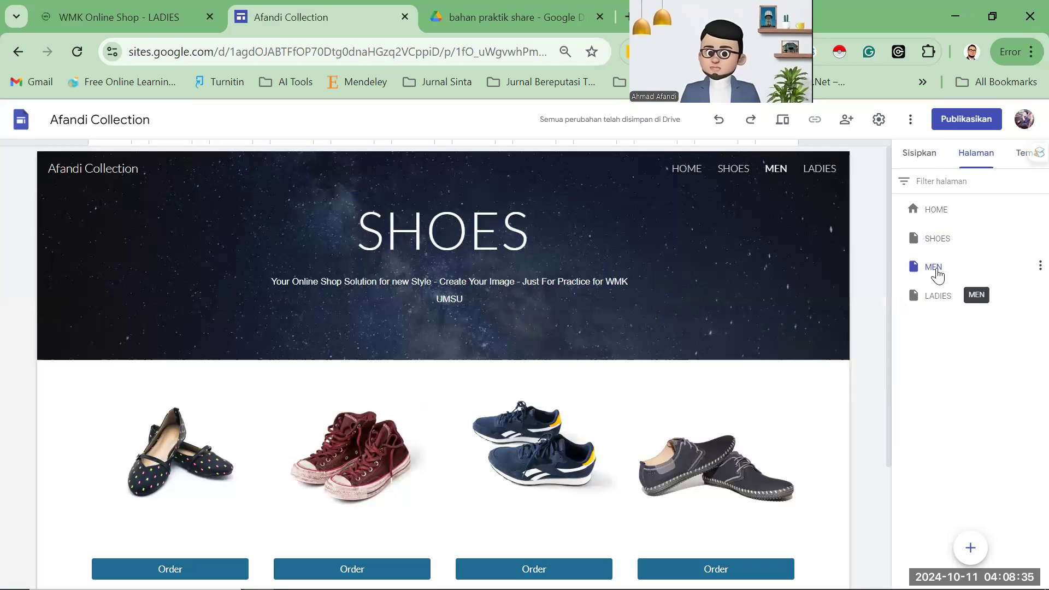
Replace the SHOES header title with a bold MEN.
double_click(466, 231)
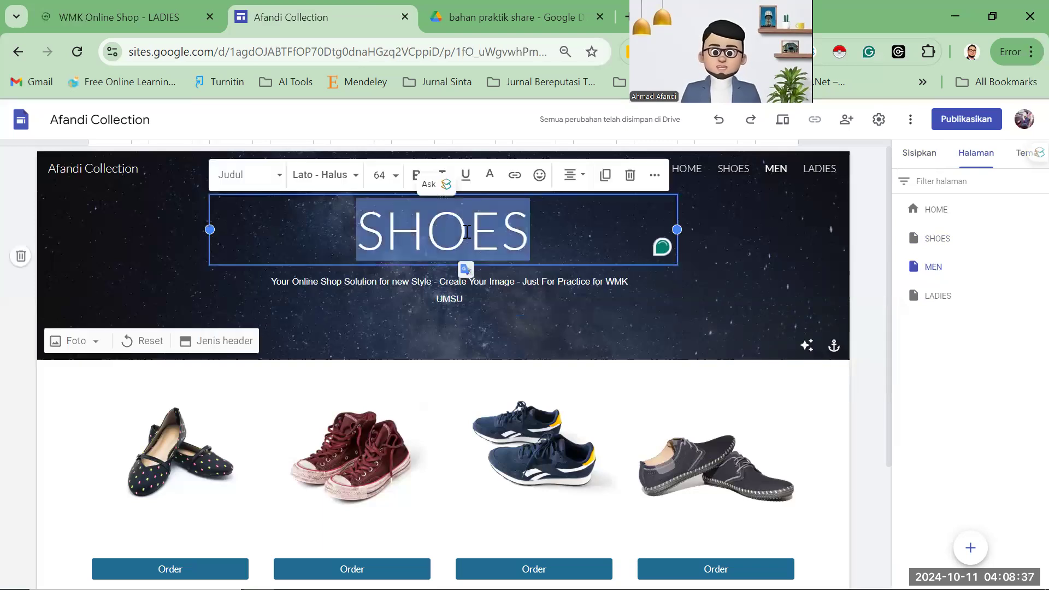
type("MEN")
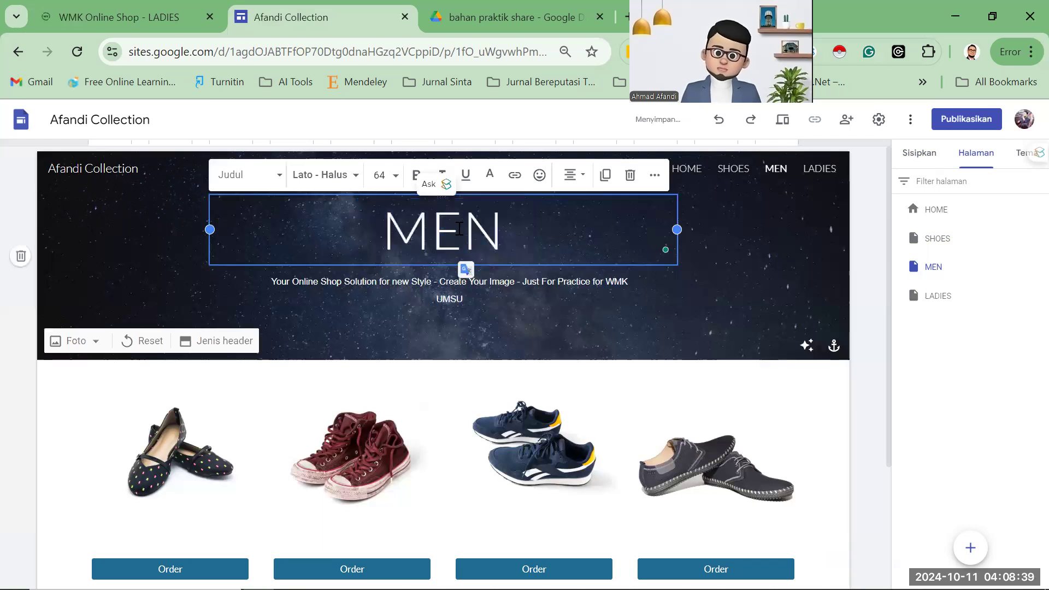
key("ctrl+a")
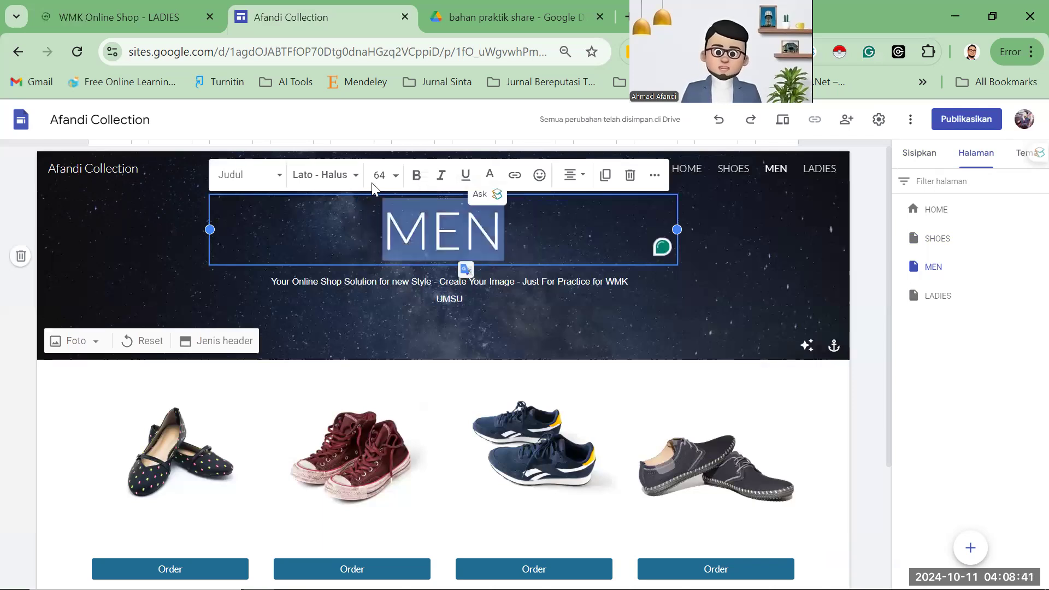
left_click(416, 176)
left_click(745, 303)
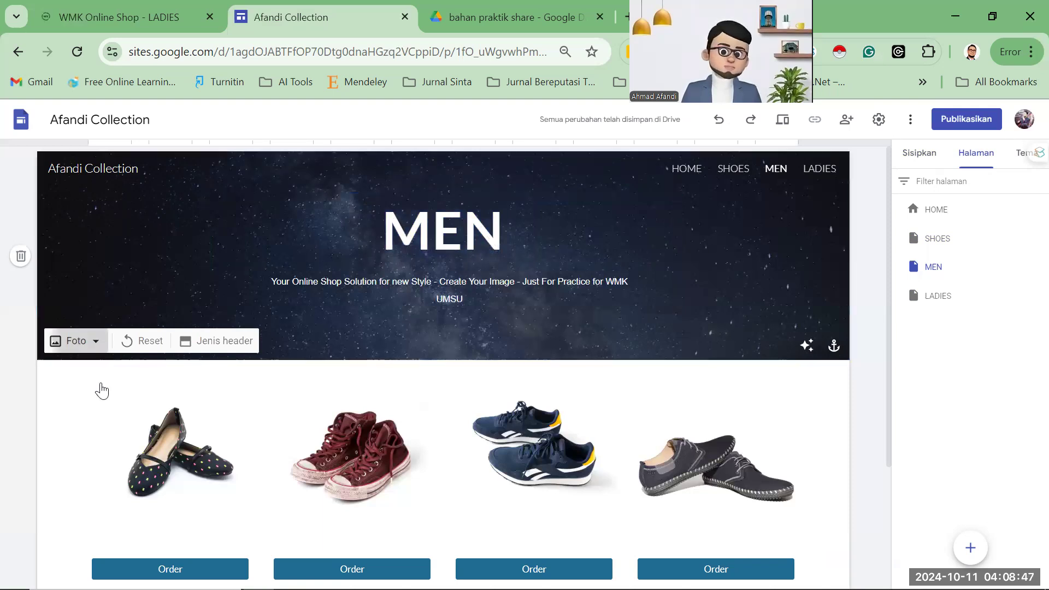
left_click(76, 340)
Set the MEN header background to the dark lake image from the gallery.
left_click(140, 407)
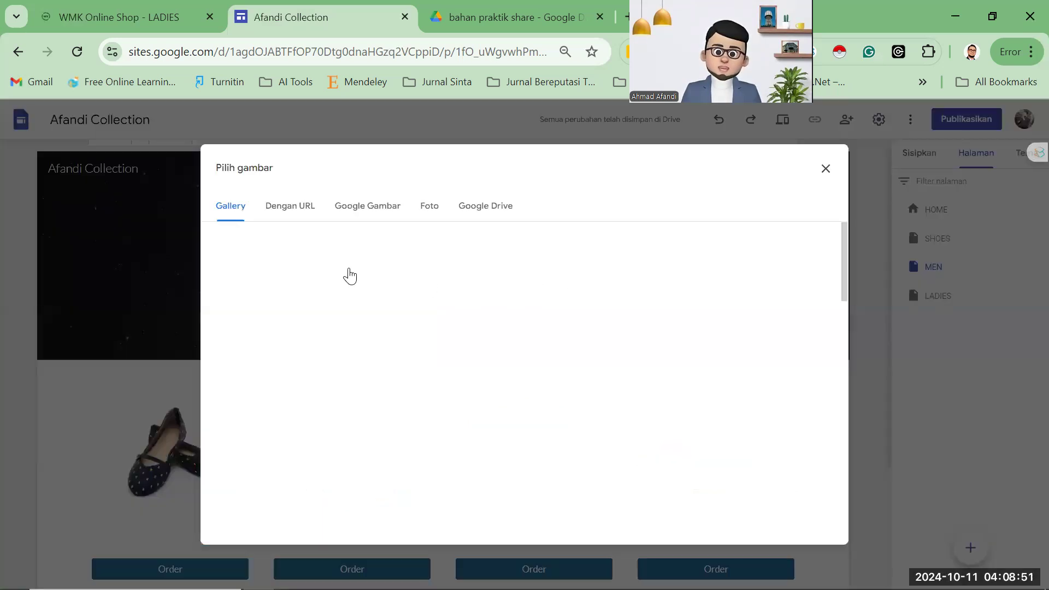
left_click(604, 292)
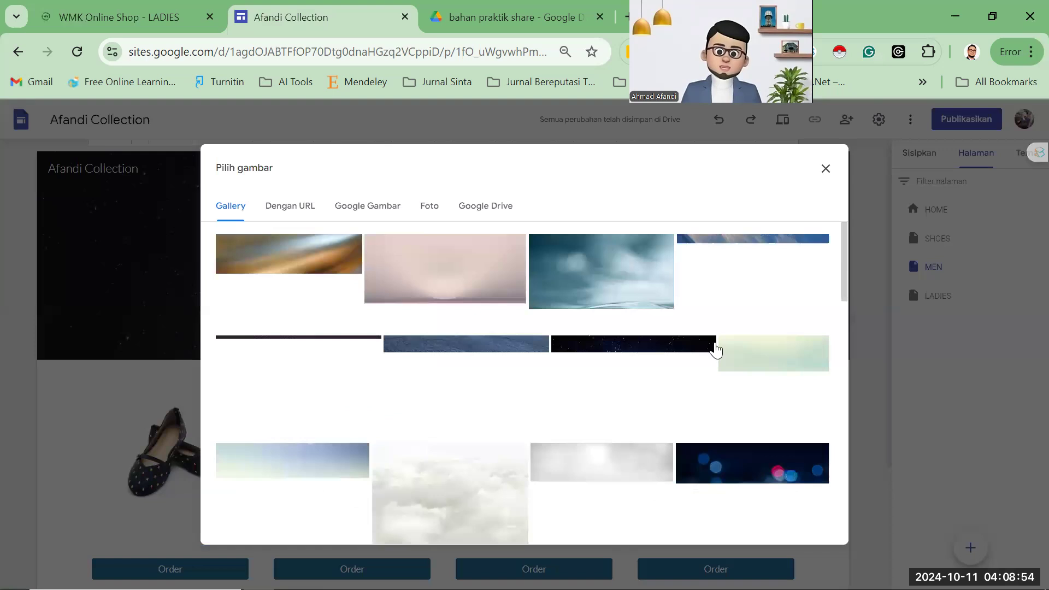
left_click(316, 388)
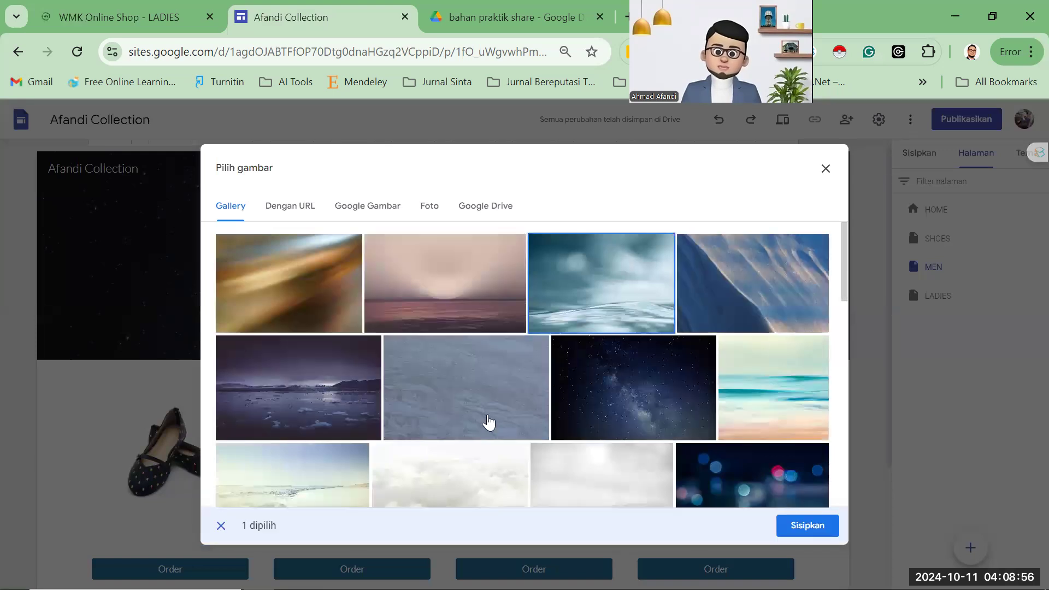
left_click(808, 526)
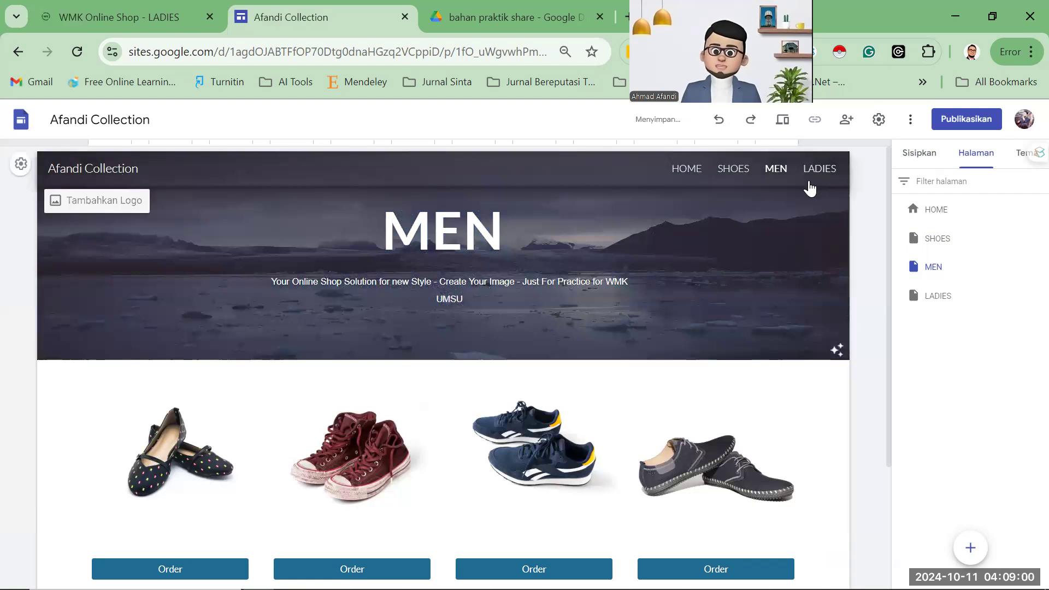
left_click(813, 172)
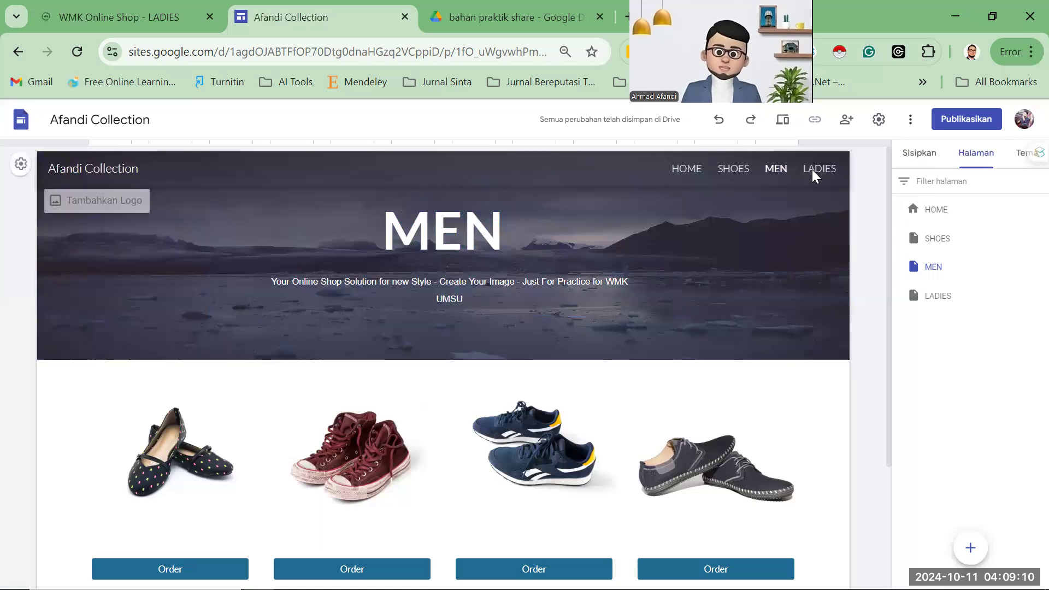
Select the first product card on the MEN page, then view the WMK shop's MEN page.
left_click(945, 273)
scroll(291, 367, "down", 1)
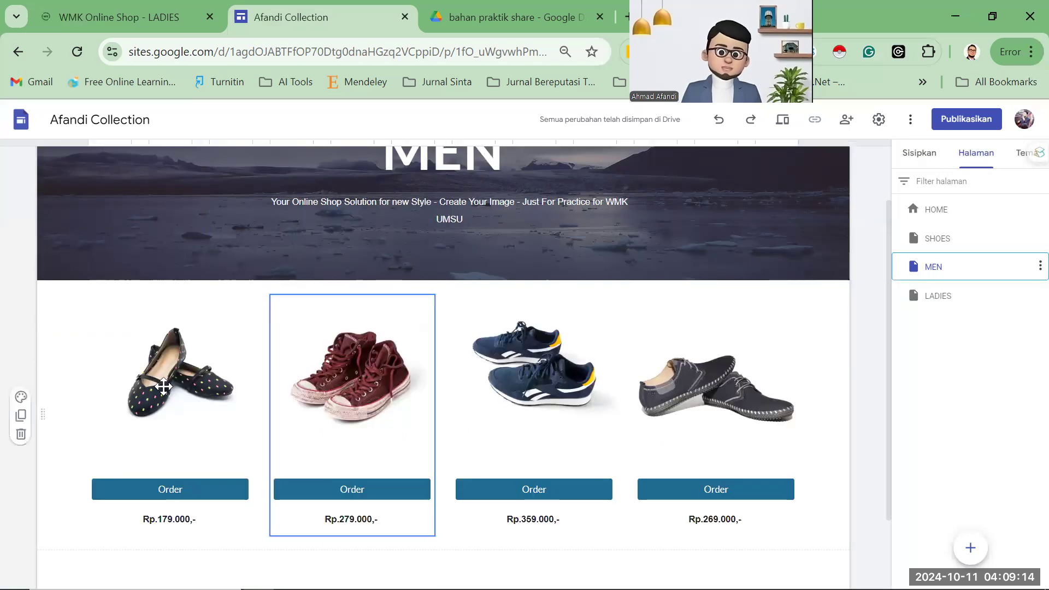
left_click(189, 377)
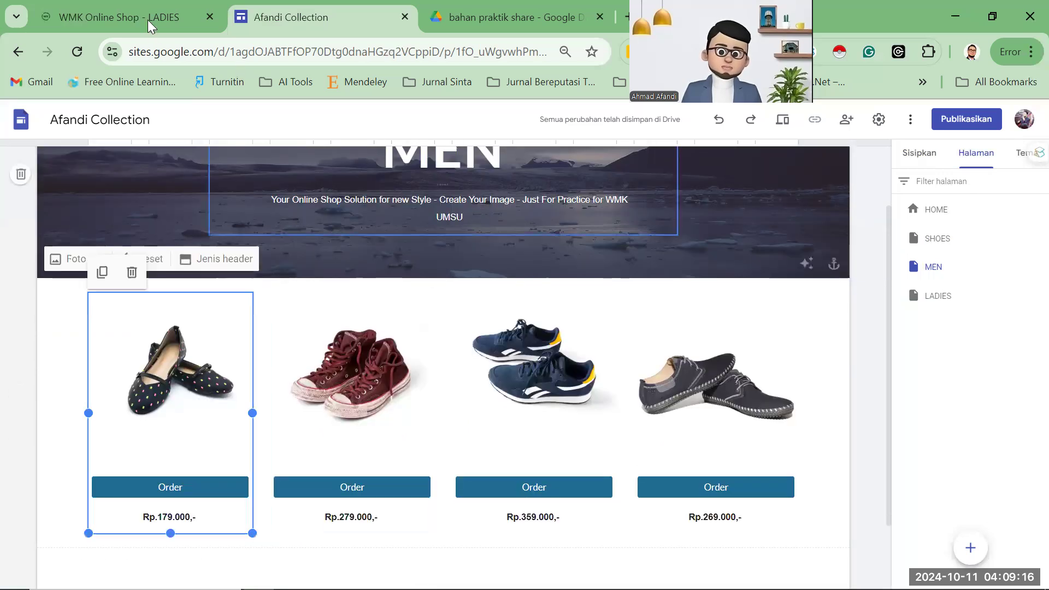
key("ctrl+shift+Tab")
left_click(944, 118)
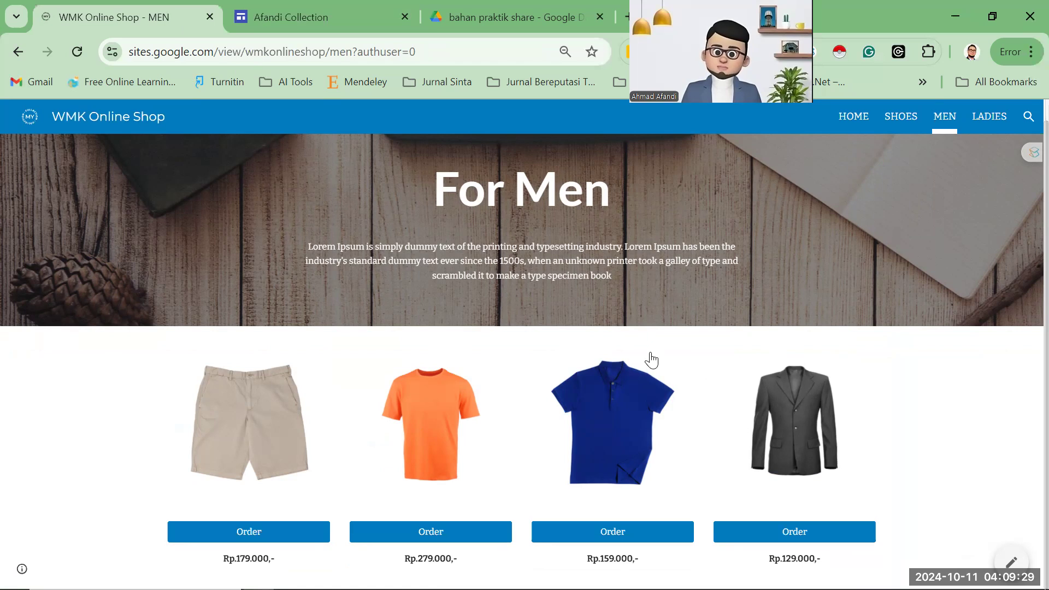
Download 7.png, 8.png and 9.png from the bahan praktik share Drive folder.
key("ctrl+3")
left_click(653, 351)
mouse_move(678, 375)
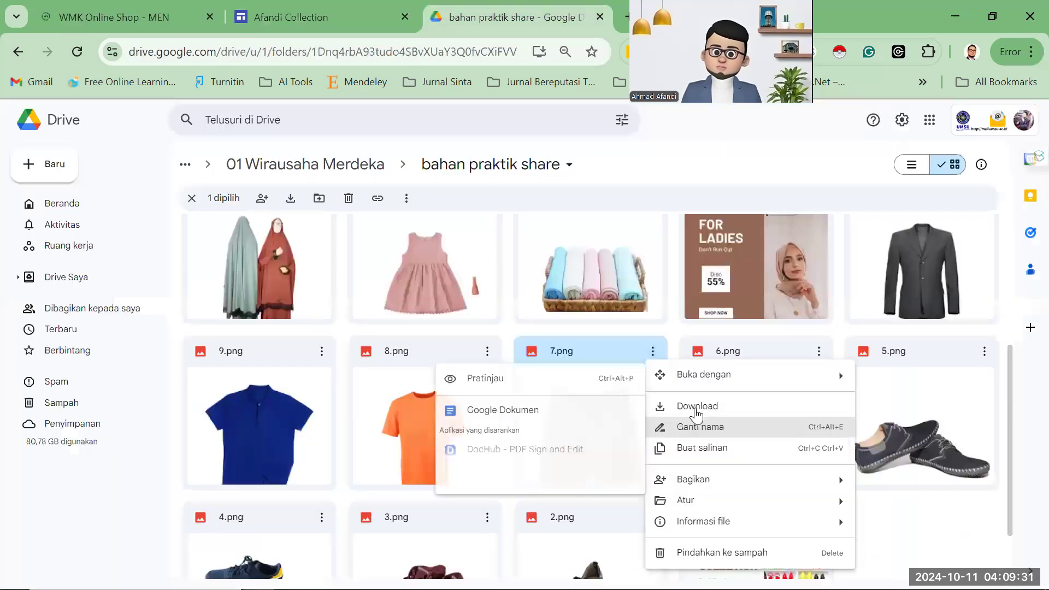
left_click(487, 351)
left_click(487, 351)
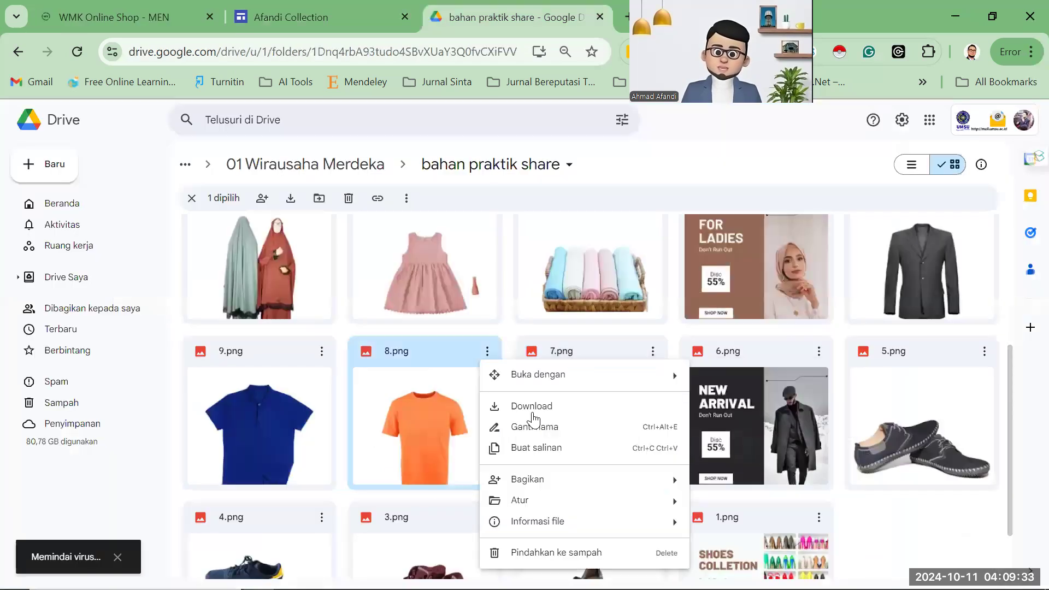
left_click(322, 352)
left_click(321, 352)
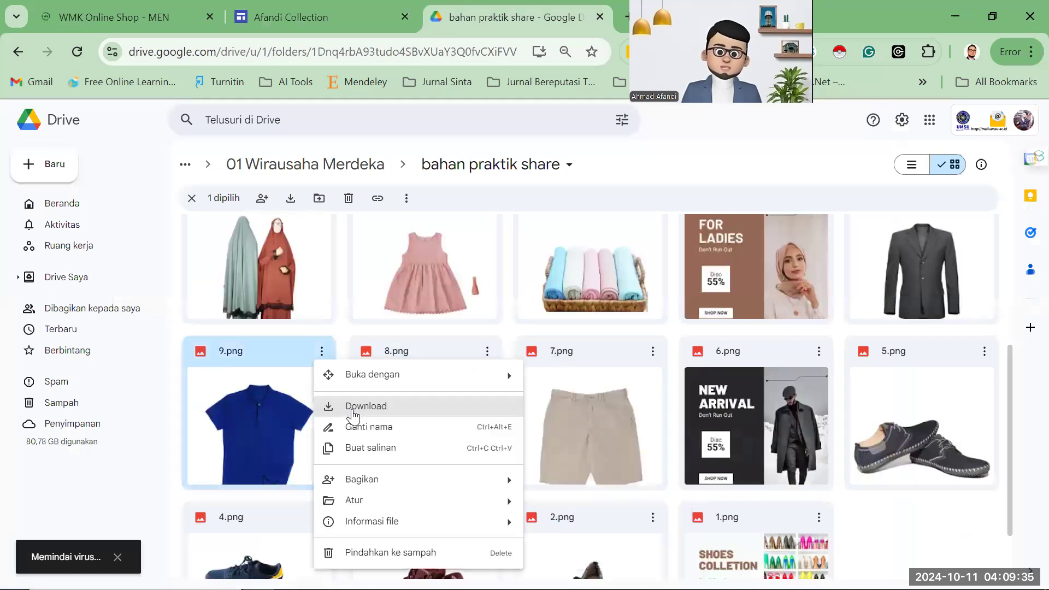
key("Escape")
Download 10.png, 12.png, 14.png and 15.png from the same folder.
scroll(988, 363, "up", 3)
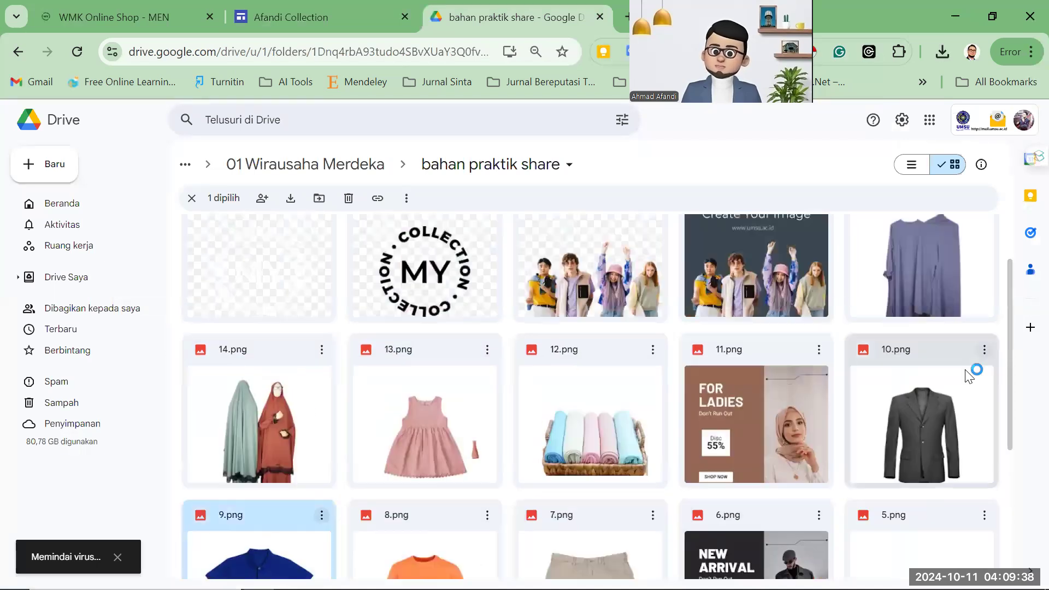
left_click(922, 404)
left_click(823, 407)
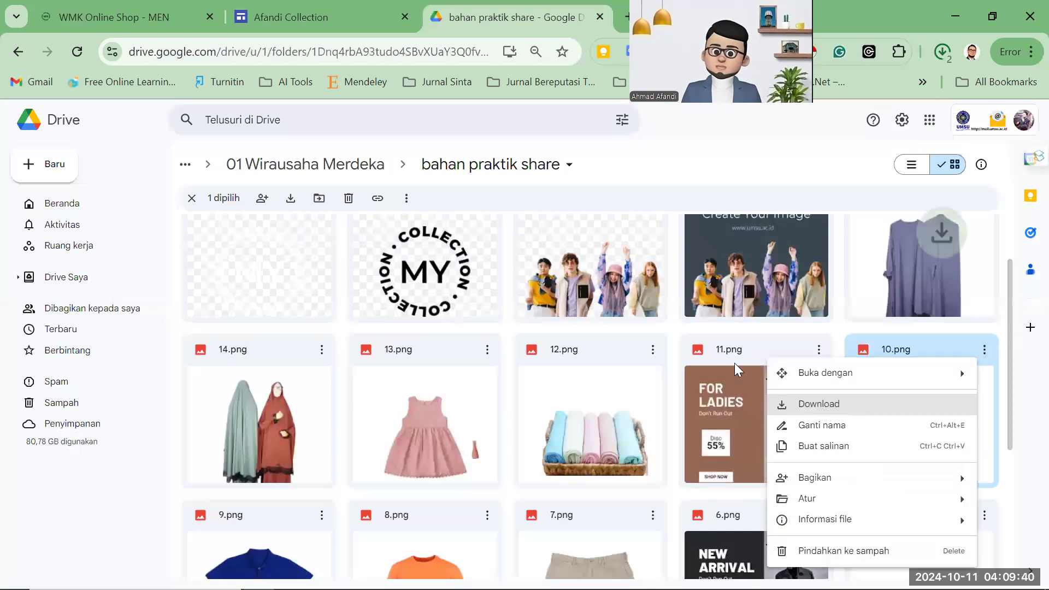
left_click(653, 350)
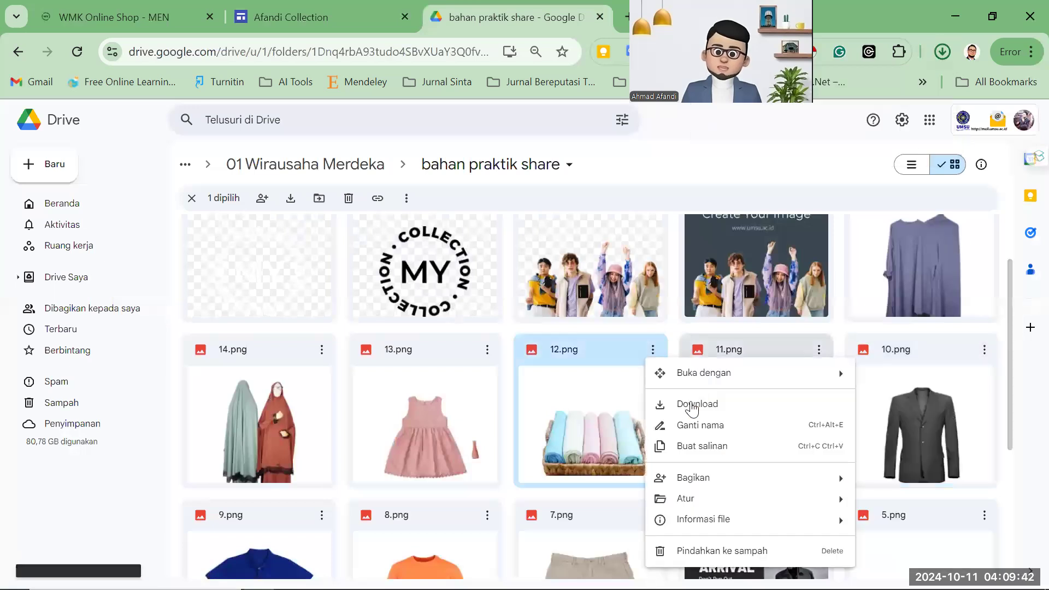
left_click(692, 407)
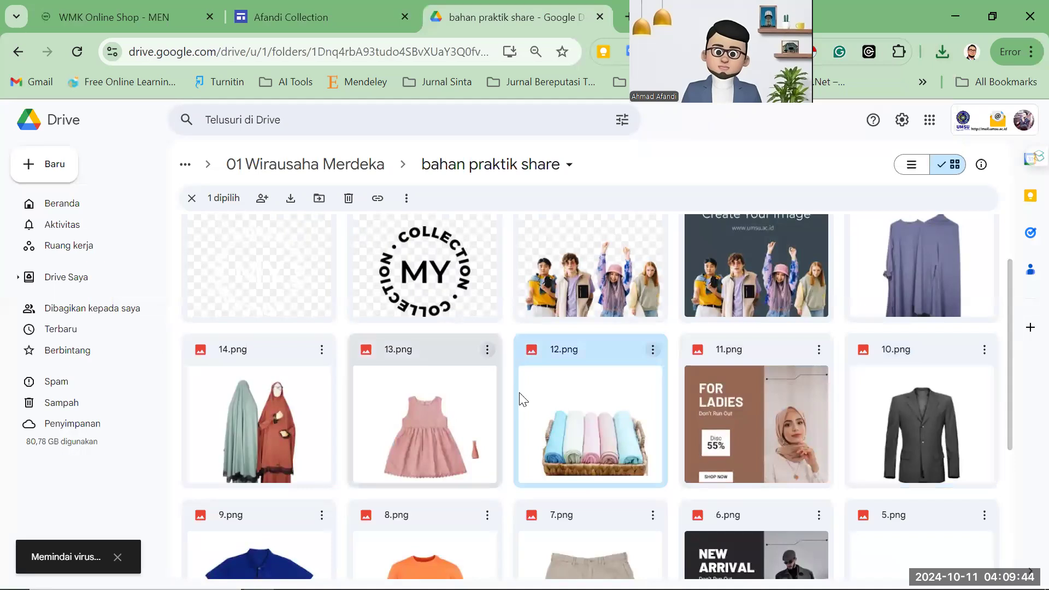
left_click(487, 349)
left_click(330, 355)
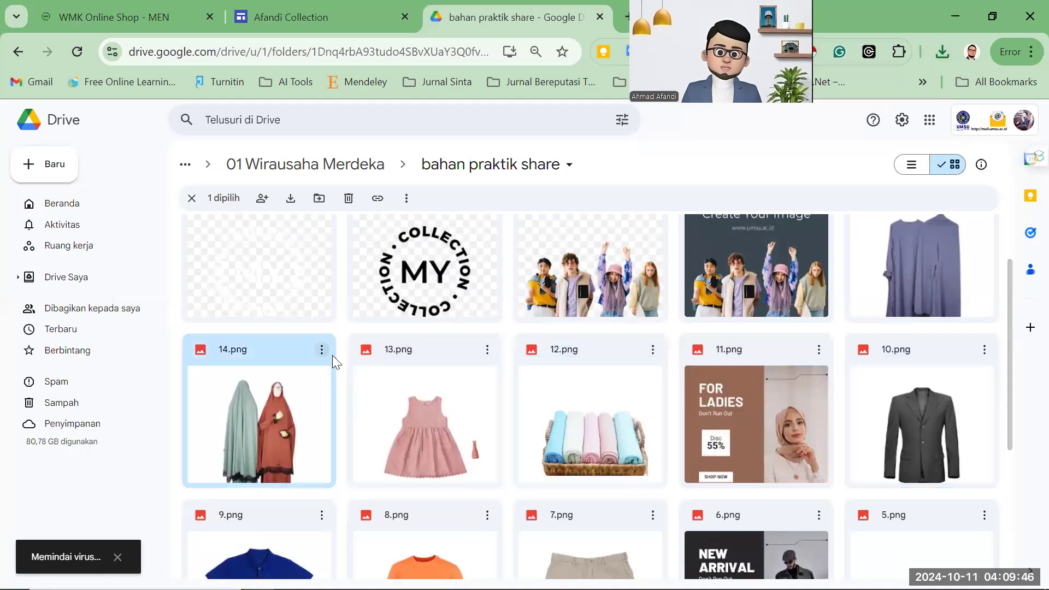
left_click(322, 349)
left_click(351, 403)
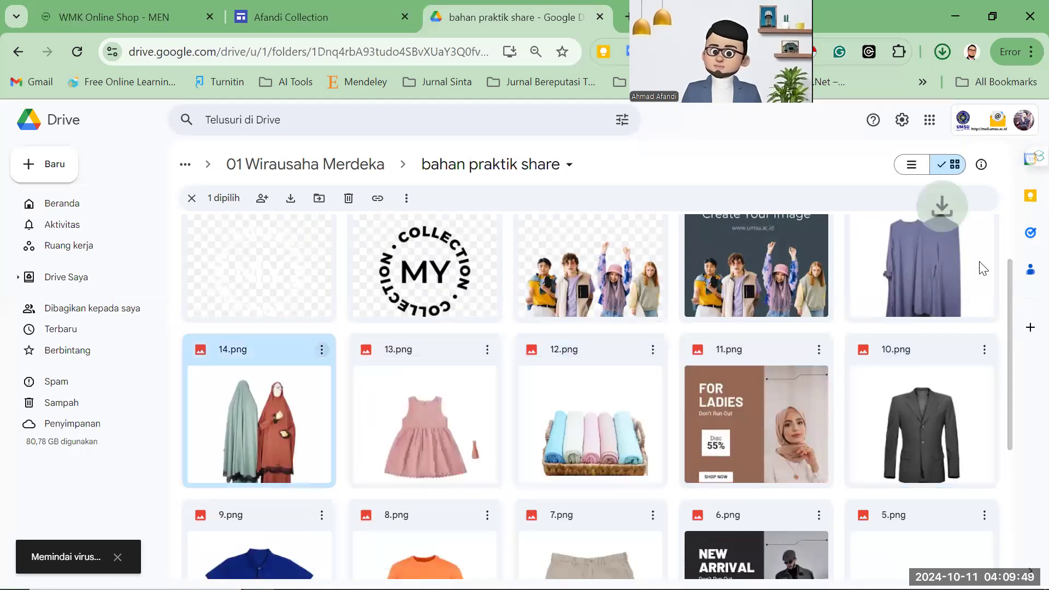
scroll(982, 273, "up", 2)
left_click(984, 269)
left_click(847, 326)
left_click(324, 28)
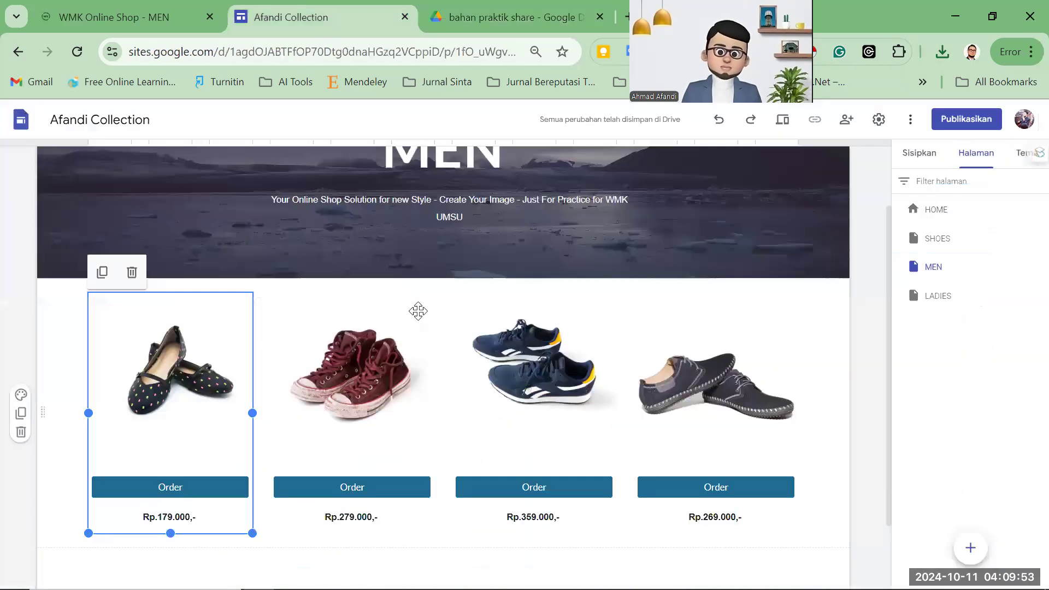
Check the reference MEN page, then replace the first product picture with the orange T-shirt (file 8).
left_click(111, 22)
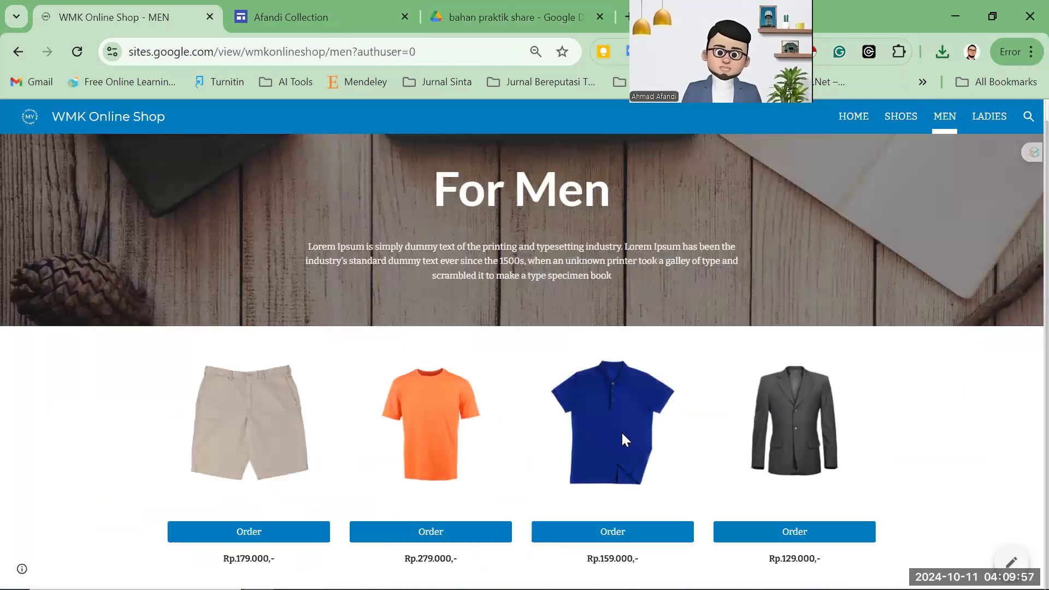
left_click(308, 29)
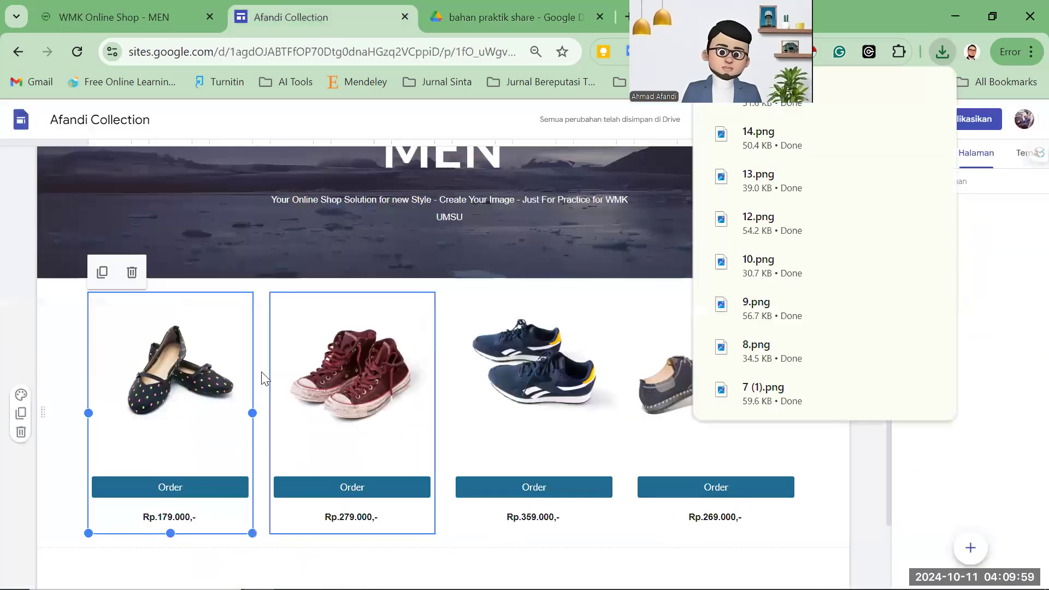
left_click(621, 282)
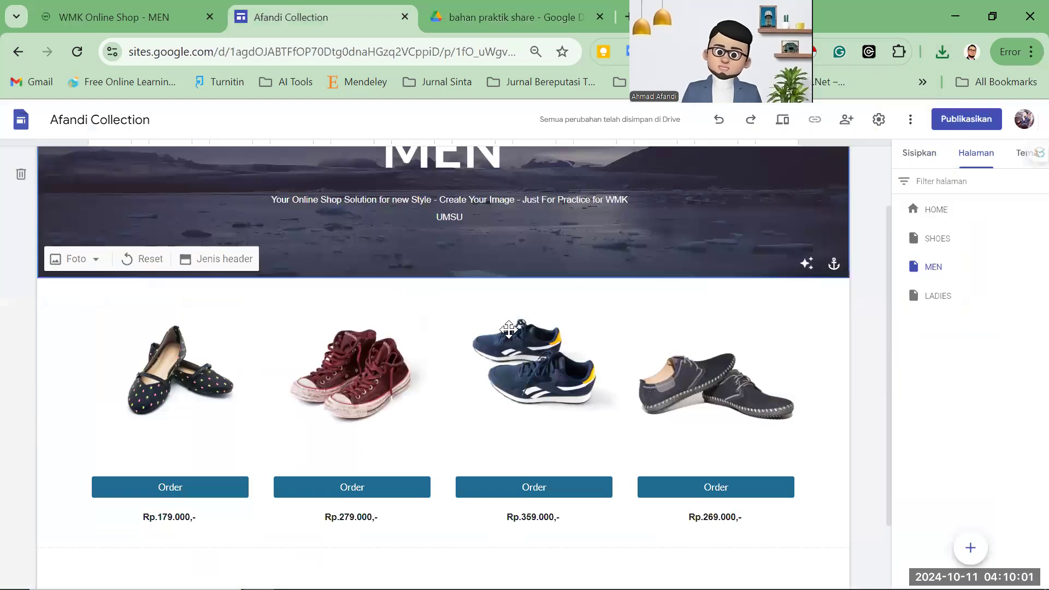
scroll(644, 387, "up", 1)
scroll(190, 378, "down", 1)
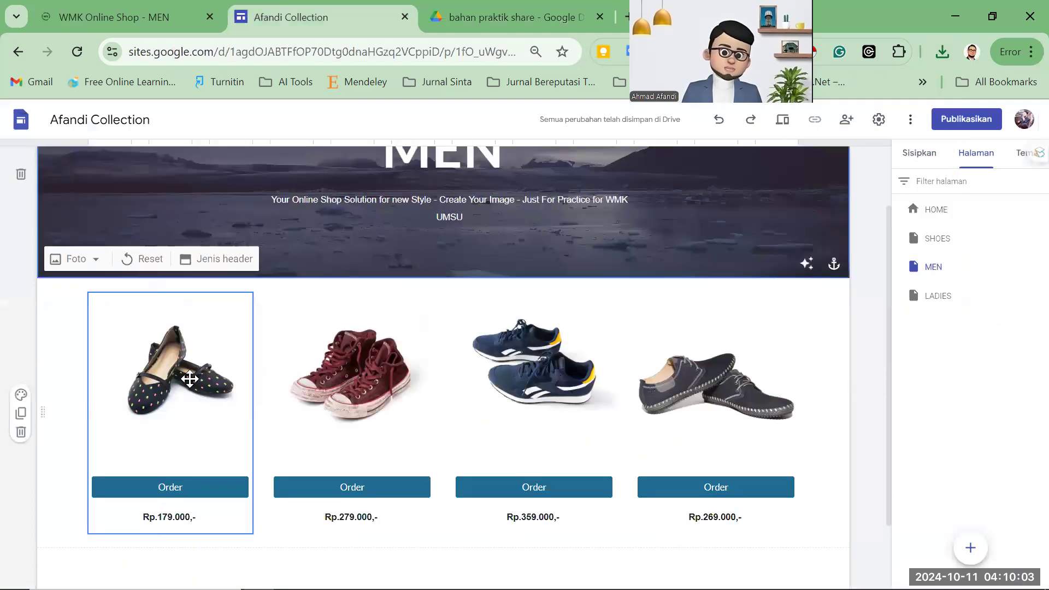
left_click(190, 379)
left_click(250, 273)
mouse_move(273, 307)
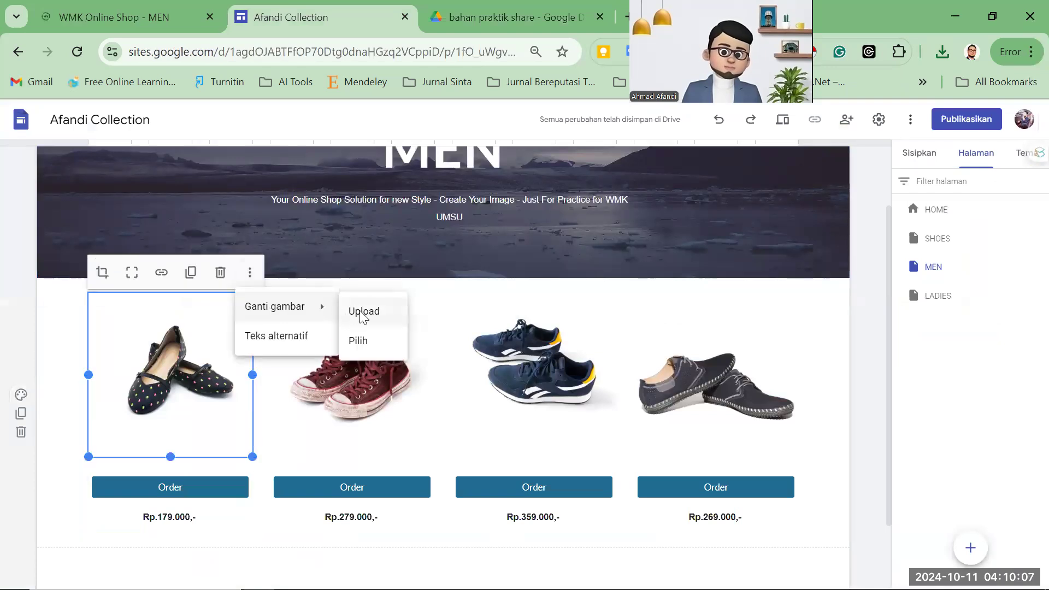
left_click(398, 315)
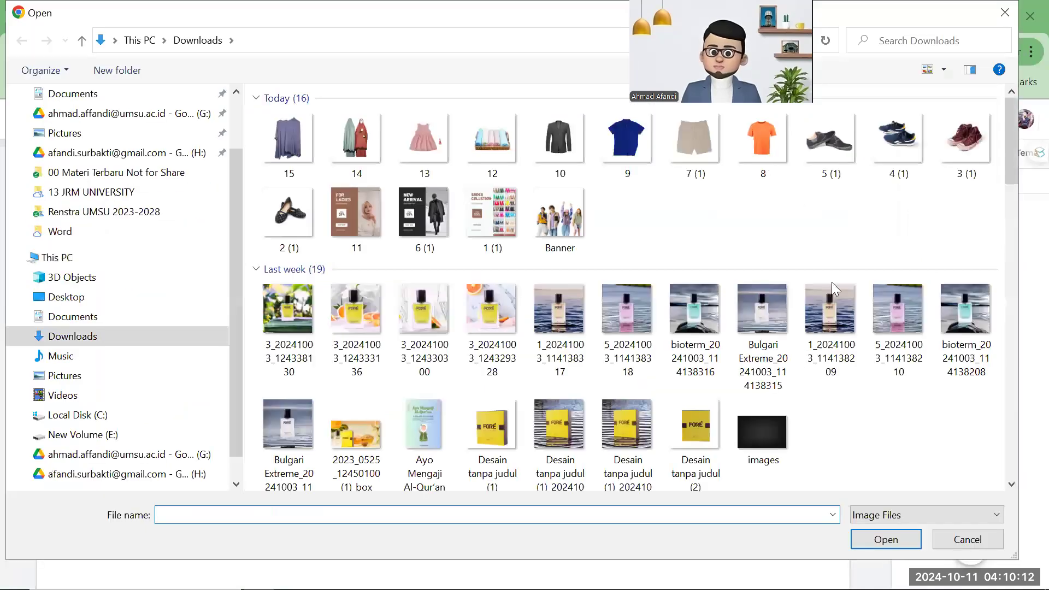
left_click(878, 536)
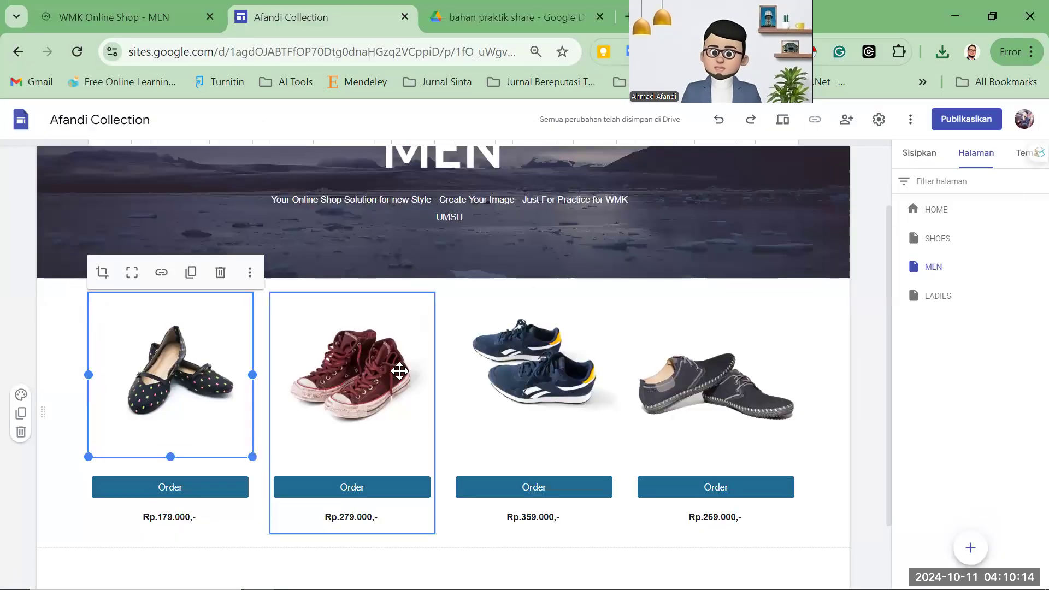
Replace the red sneakers picture with the beige shorts image 7 (1).
left_click(377, 370)
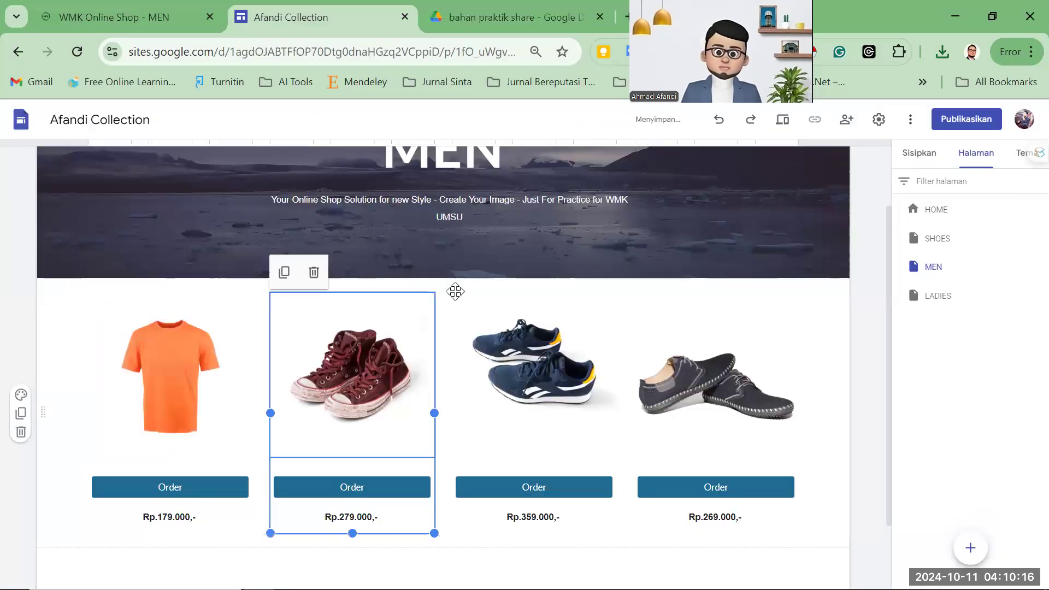
left_click(432, 272)
mouse_move(459, 301)
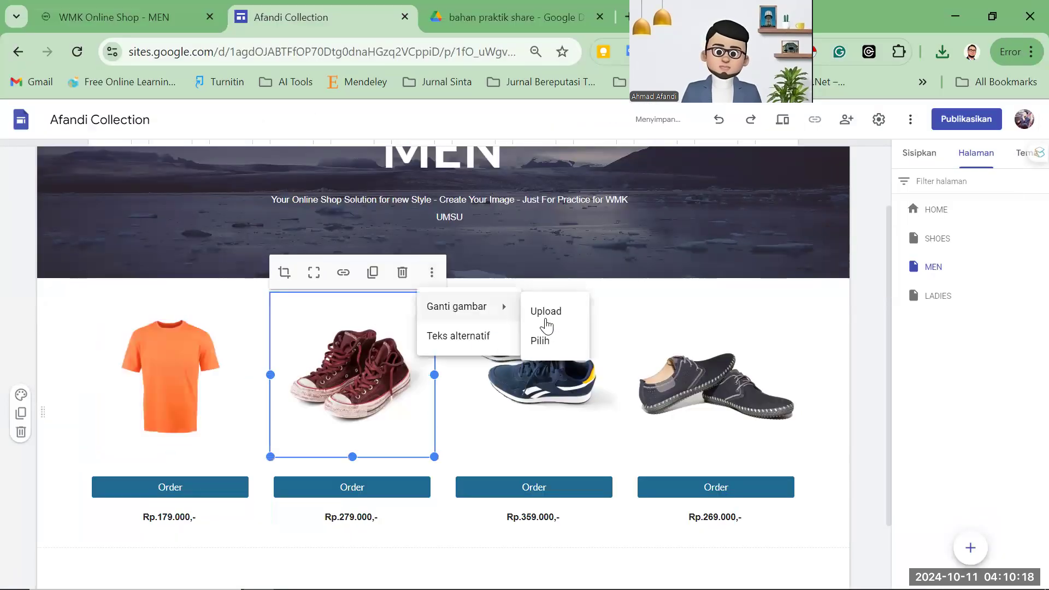
left_click(559, 315)
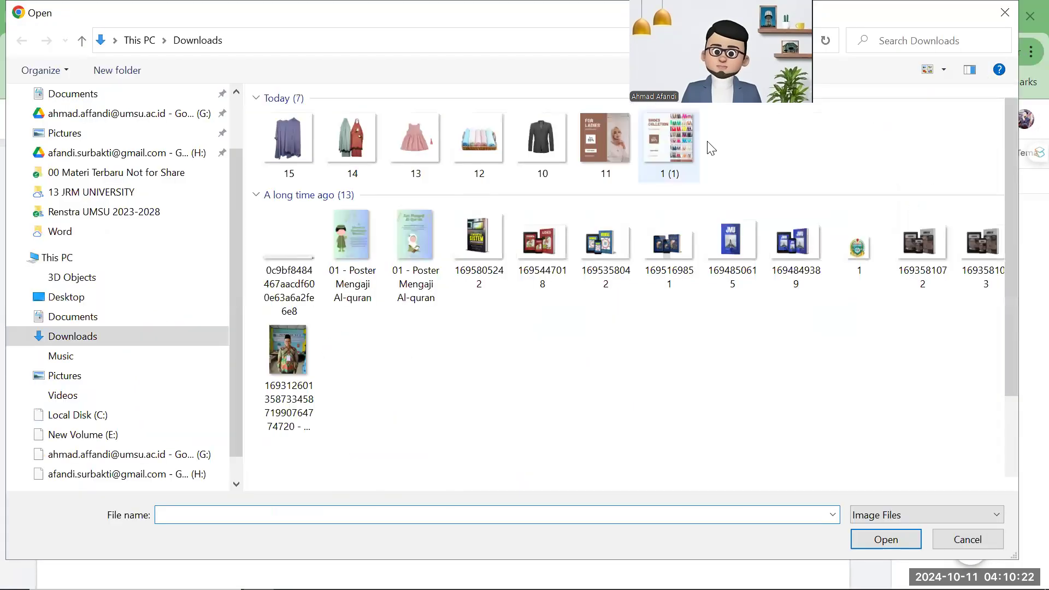
left_click(694, 152)
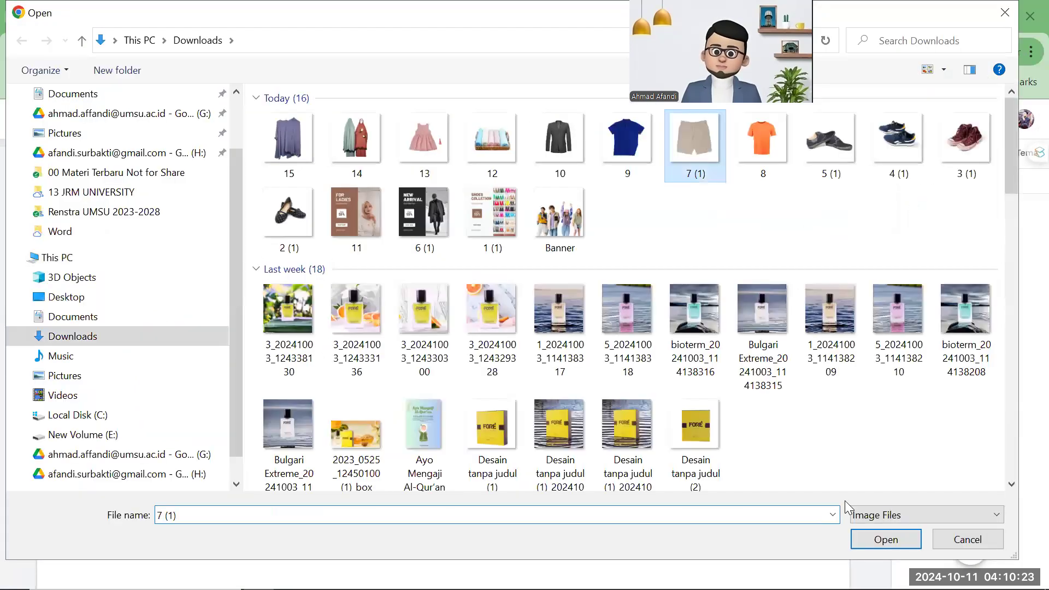
left_click(884, 541)
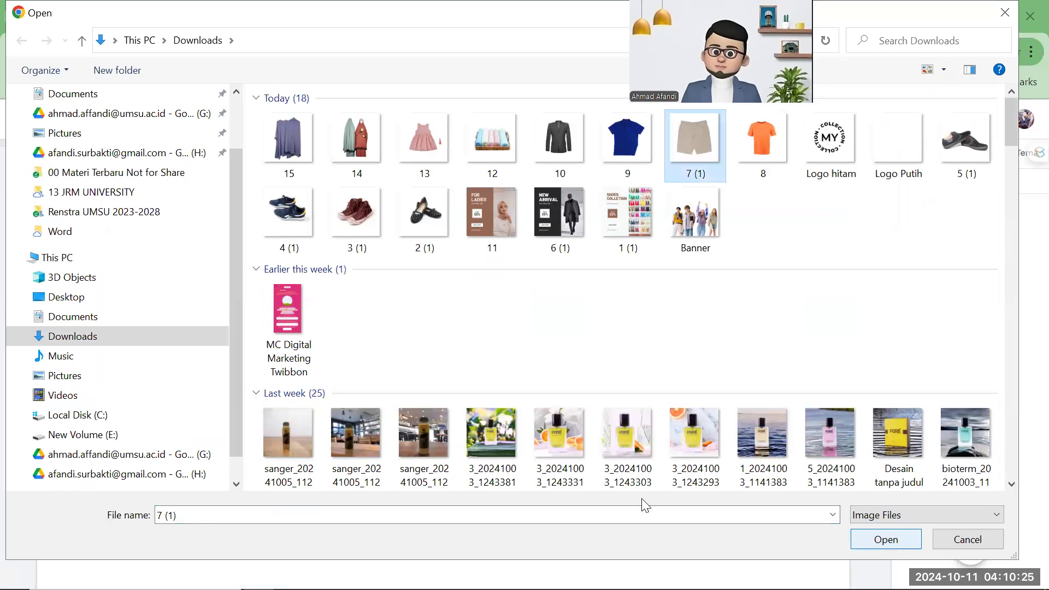
left_click(516, 364)
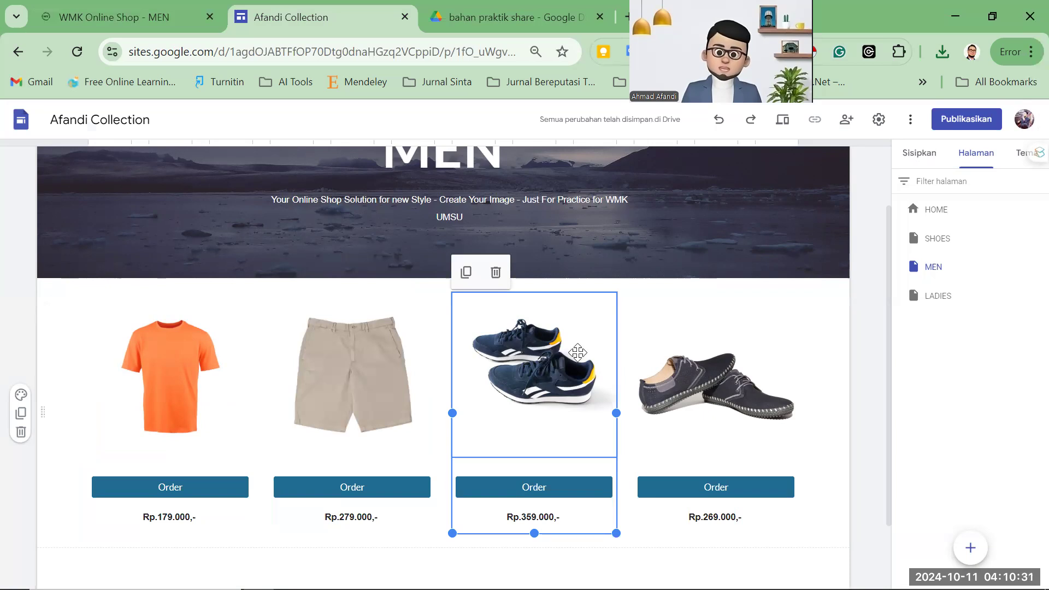
Replace the blue sneakers picture with the blue polo shirt image 9.
left_click(535, 360)
left_click(536, 360)
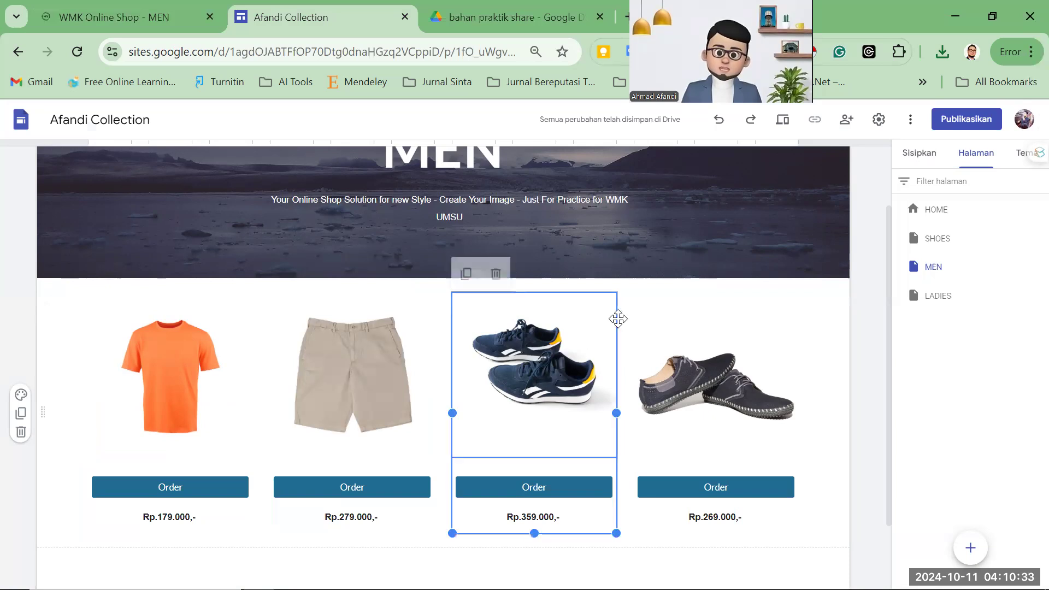
left_click(613, 273)
mouse_move(651, 313)
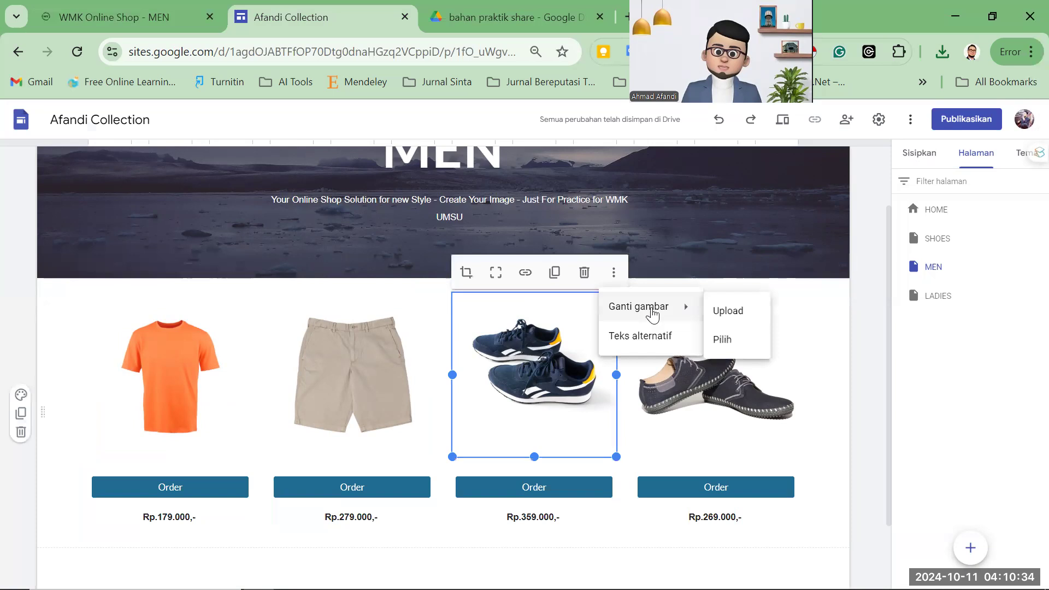
left_click(728, 311)
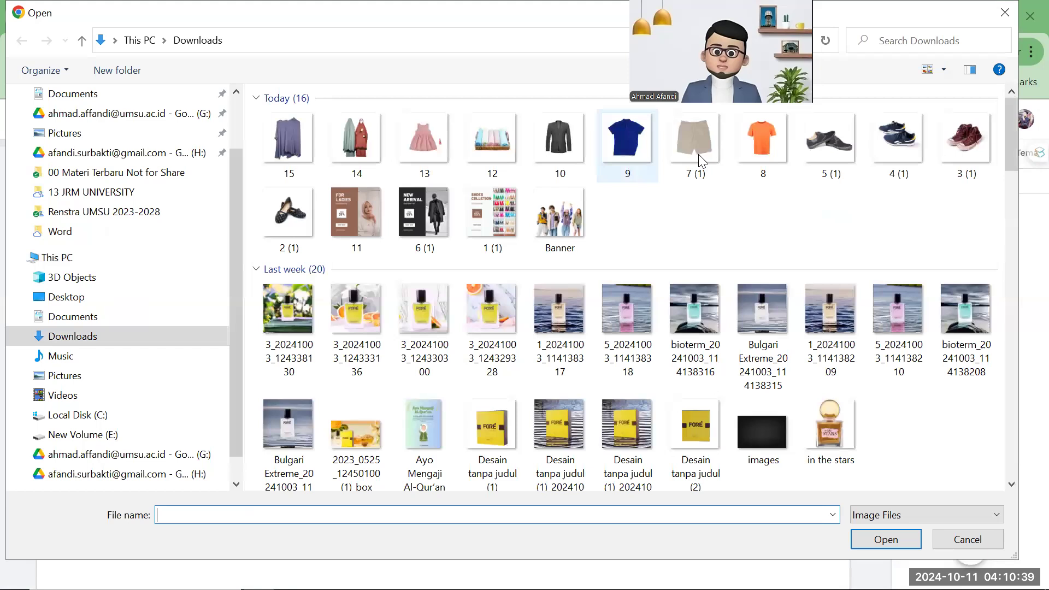
left_click(625, 156)
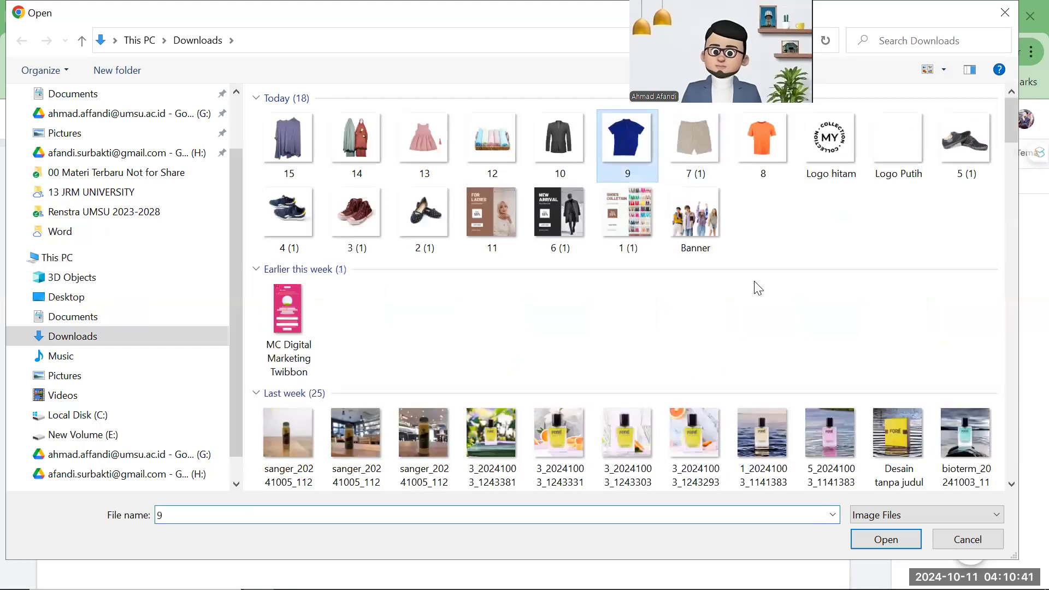
left_click(887, 539)
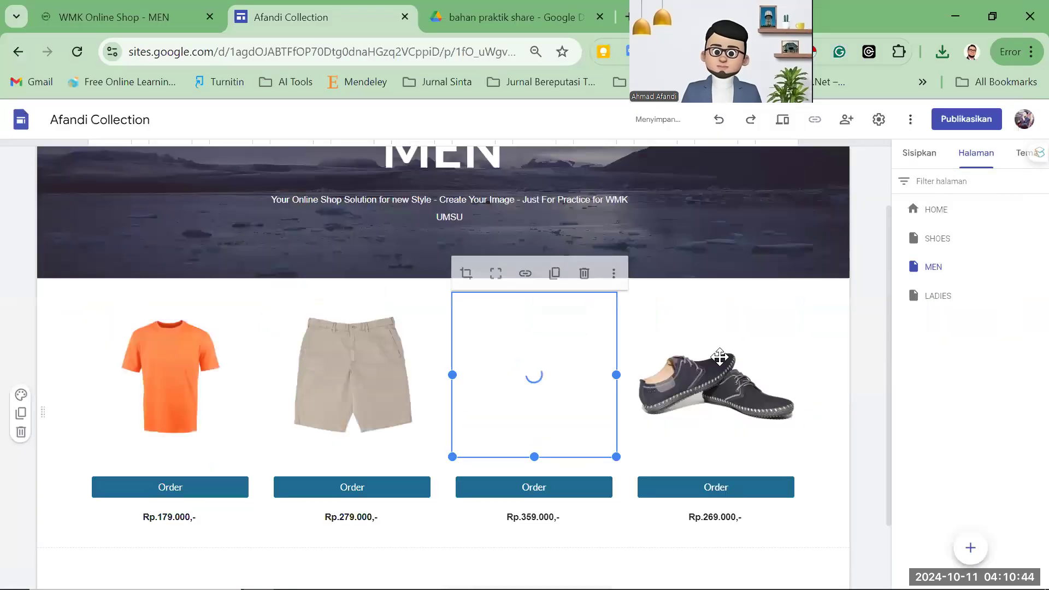
Replace the grey shoes picture in slot four with the grey jacket image 10.
left_click(738, 331)
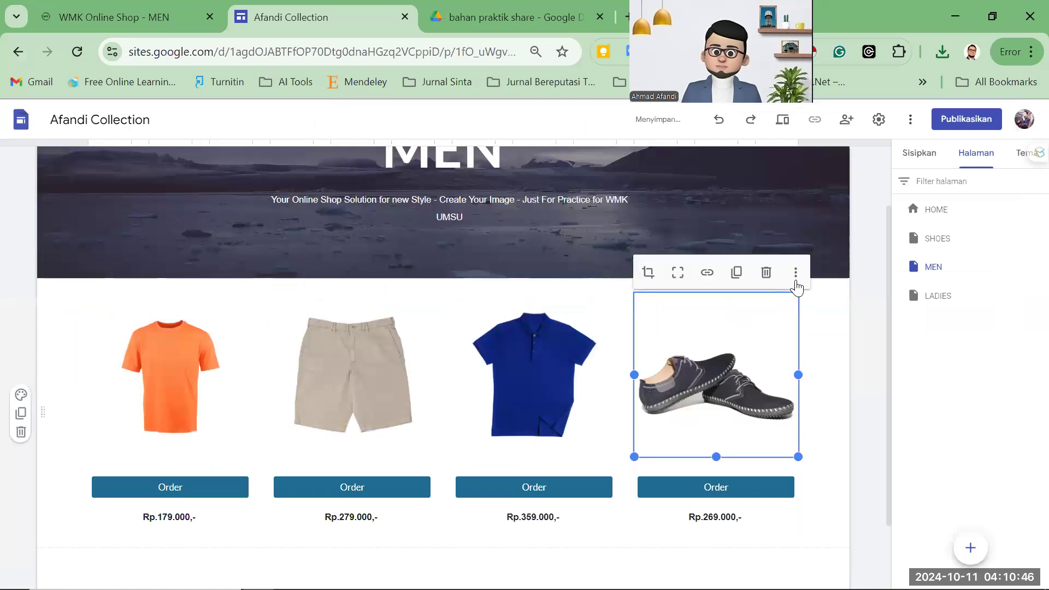
left_click(796, 274)
mouse_move(852, 308)
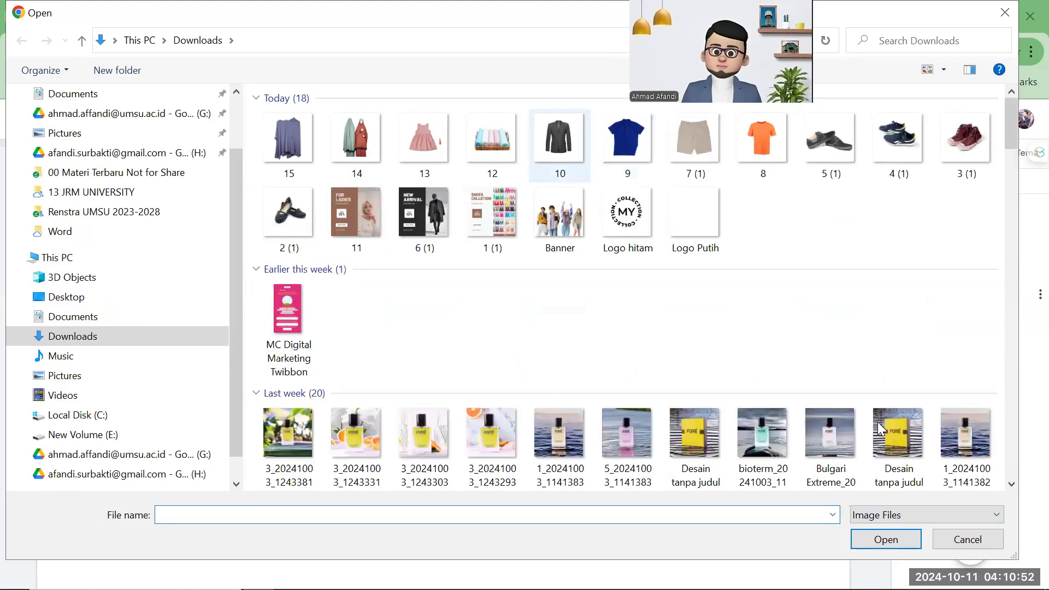
left_click(886, 539)
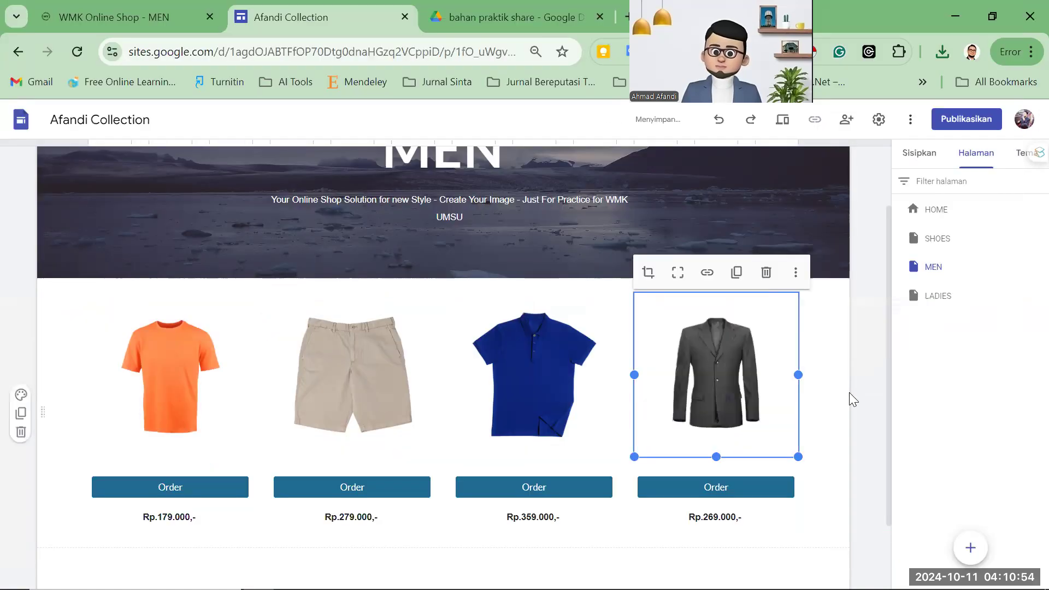
scroll(624, 271, "up", 2)
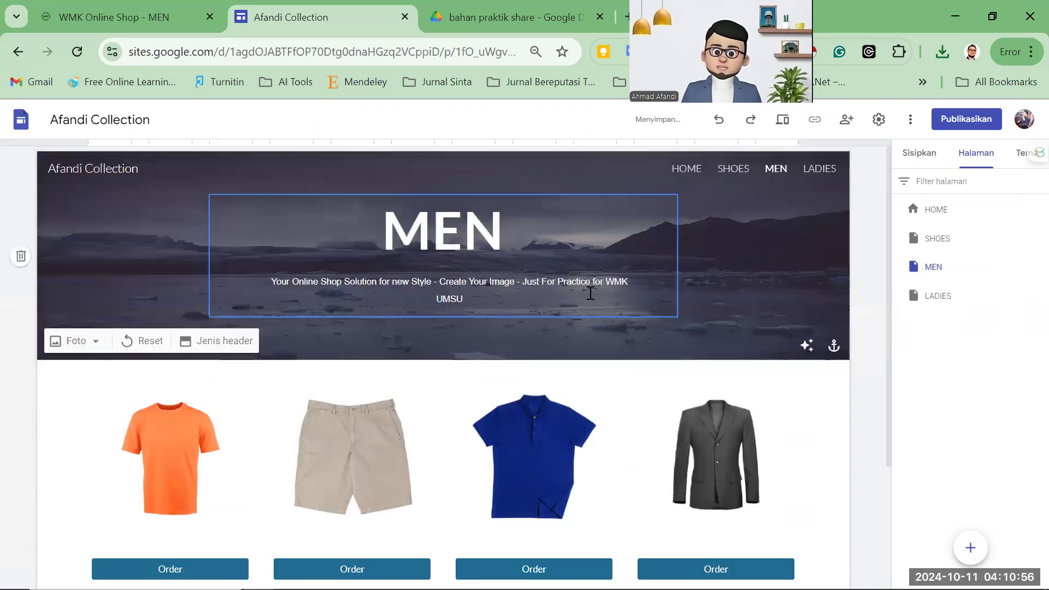
scroll(510, 347, "down", 2)
Review the four MEN products and prices, then open the LADIES page for editing.
left_click(347, 430)
scroll(306, 485, "up", 1)
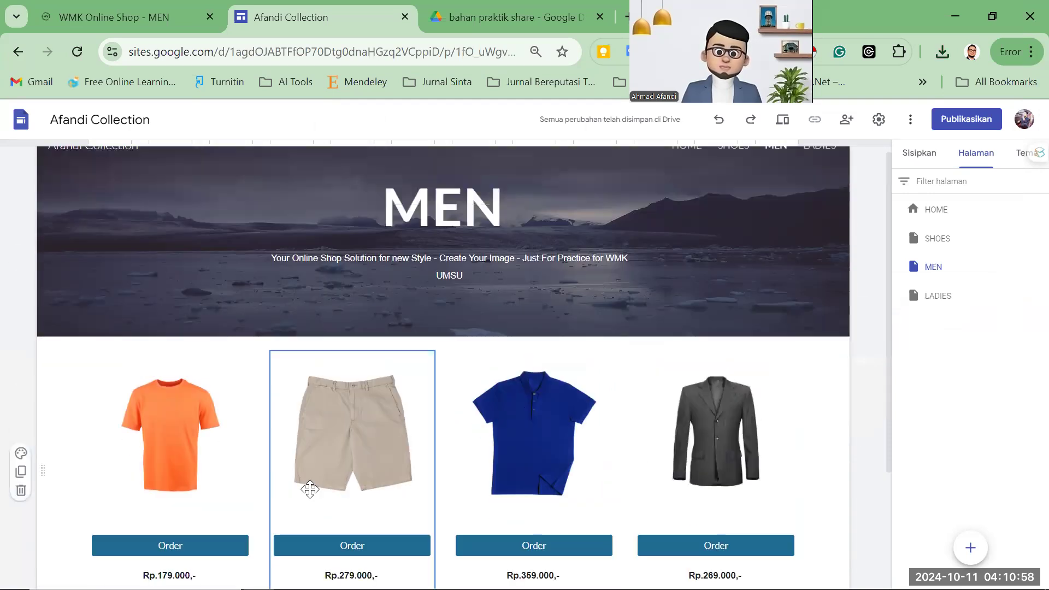
scroll(343, 439, "down", 3)
left_click(518, 440)
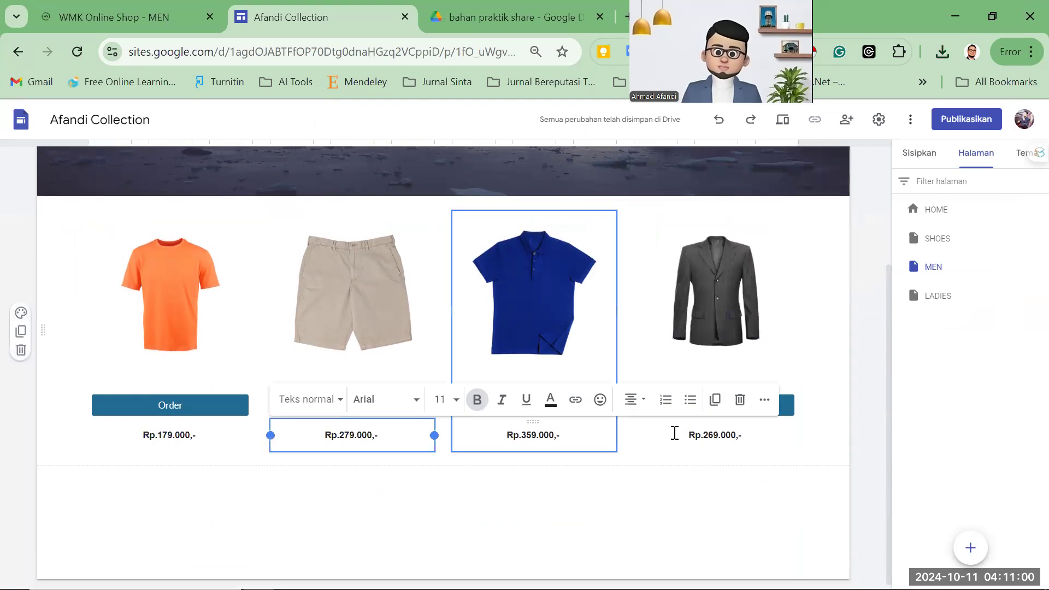
left_click(770, 406)
left_click(861, 296)
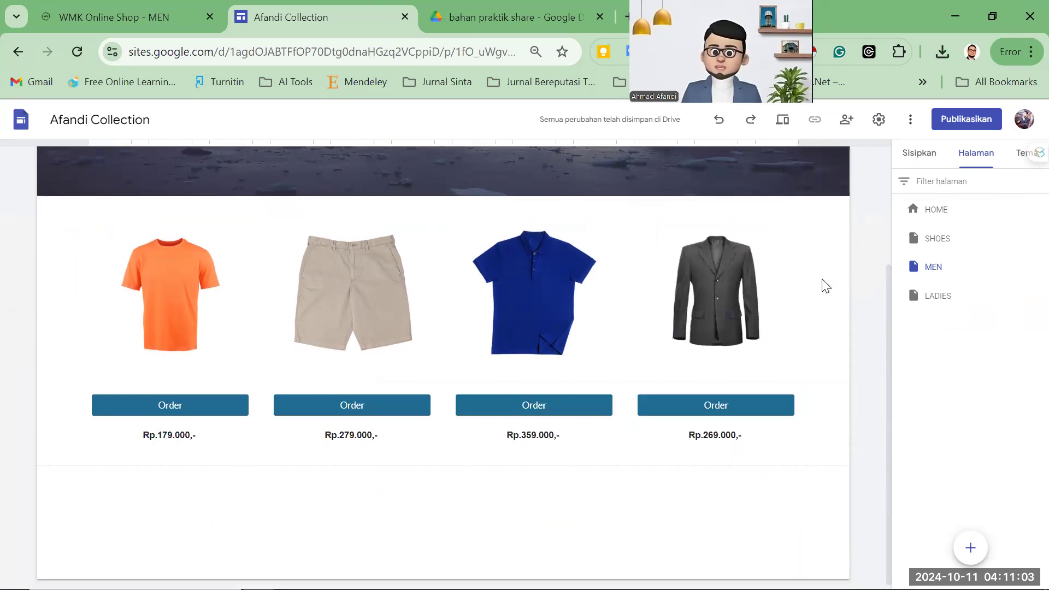
left_click(778, 286)
left_click(937, 296)
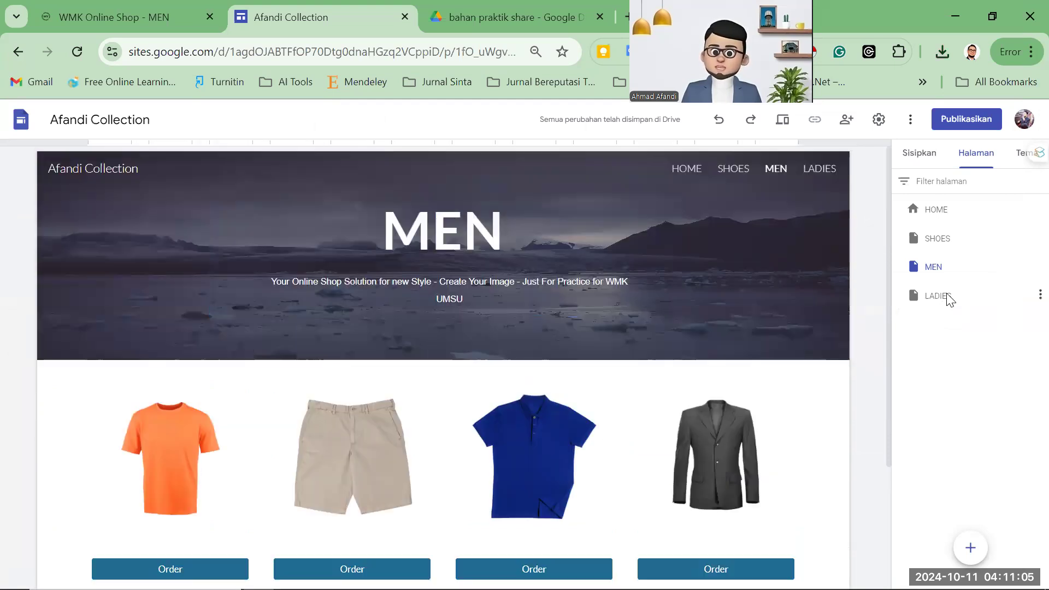
left_click(939, 296)
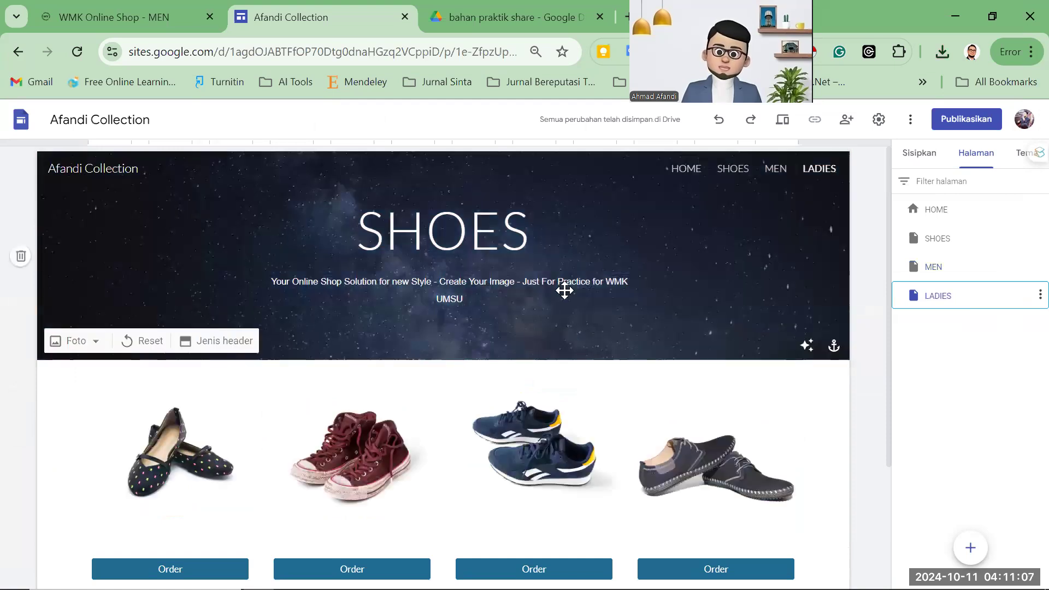
Set the LADIES page header background to the blurred bokeh lights gallery image.
scroll(562, 290, "down", 3)
left_click(535, 284)
scroll(90, 347, "up", 3)
left_click(82, 342)
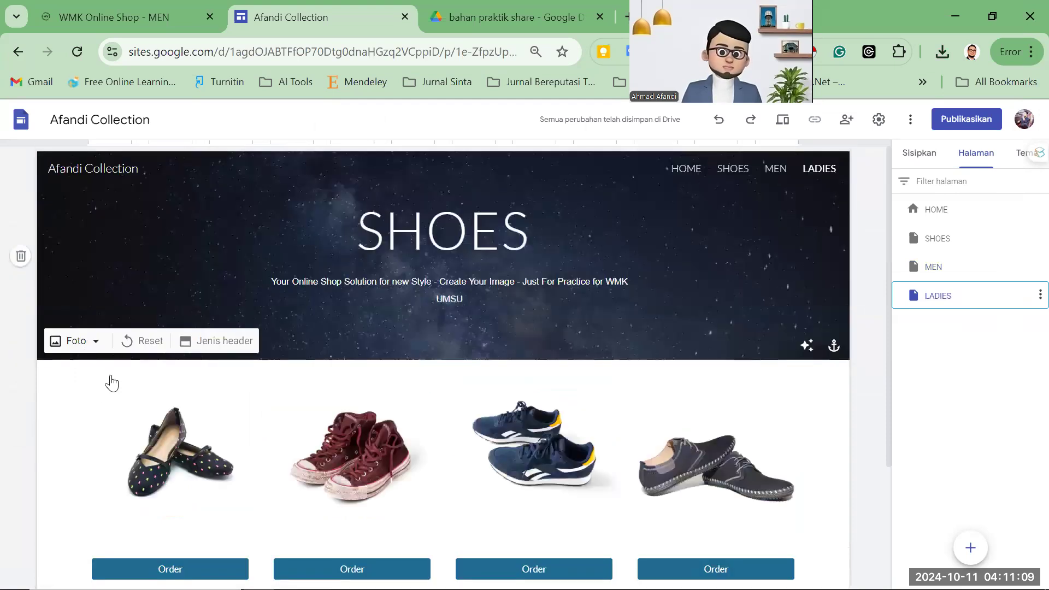
left_click(97, 417)
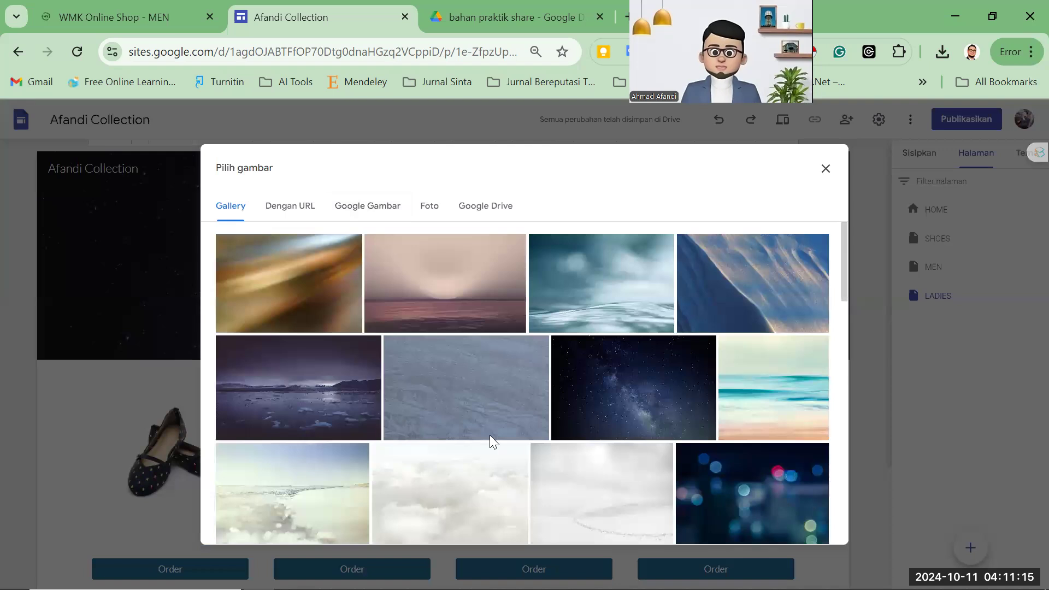
left_click(805, 480)
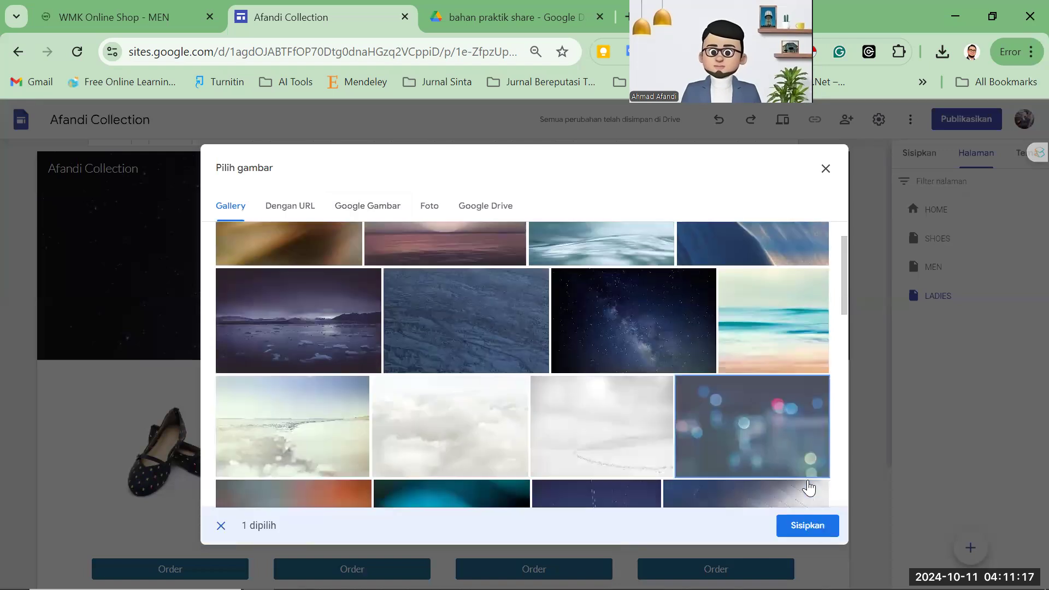
left_click(810, 525)
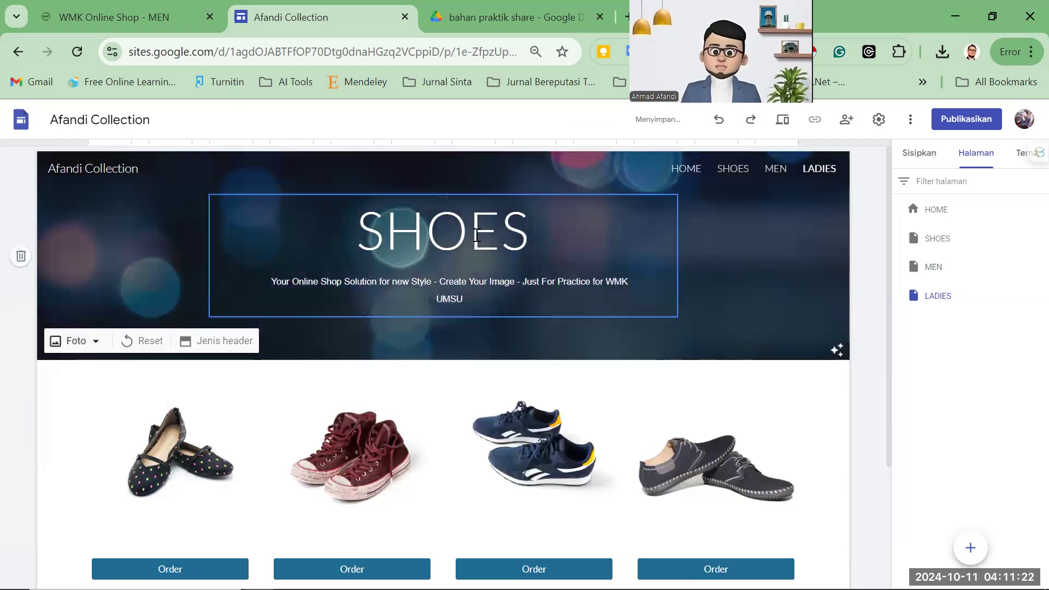
Retitle the header from SHOES to LADIES and bring up the reference WMK LADIES page.
double_click(441, 235)
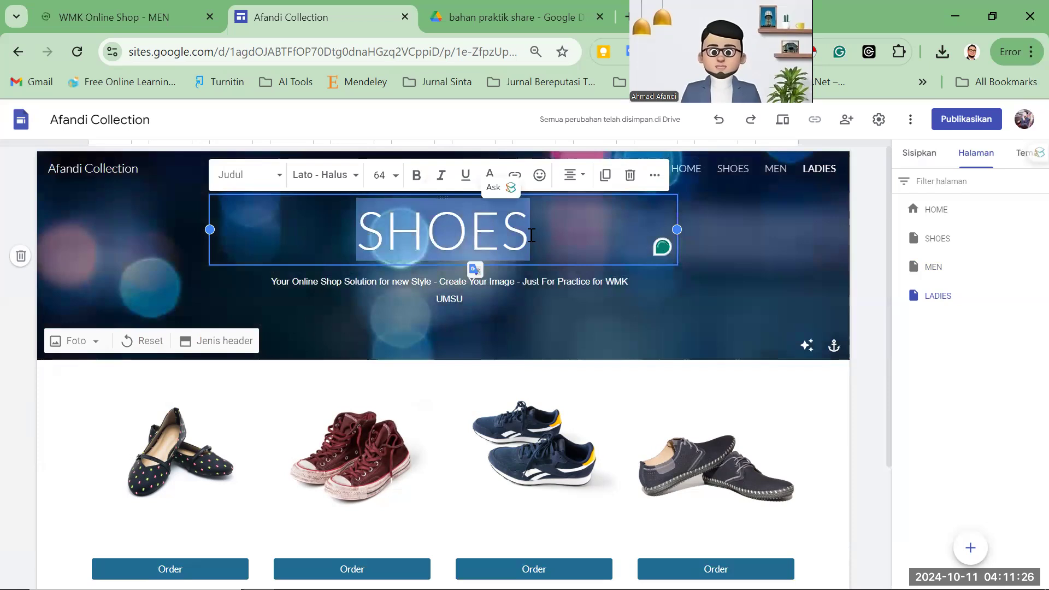
type("LADIES")
left_click(537, 282)
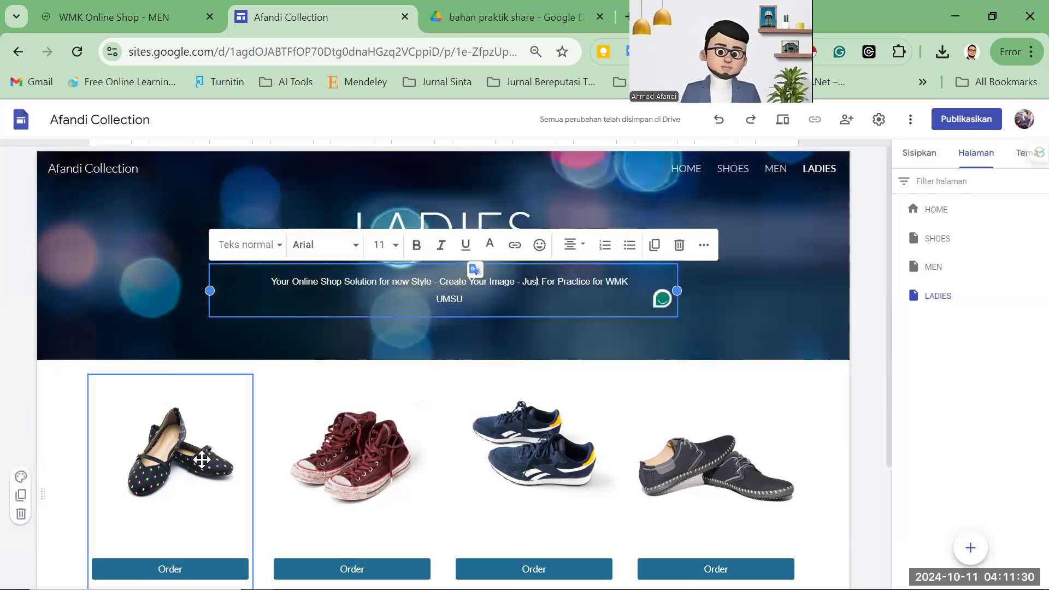
left_click(477, 143)
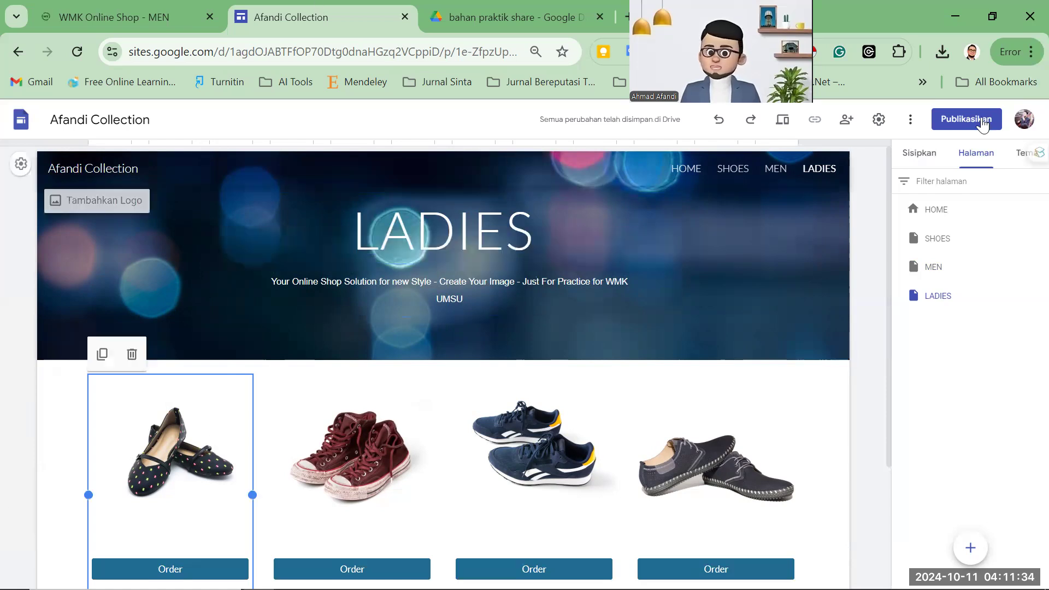
left_click(113, 17)
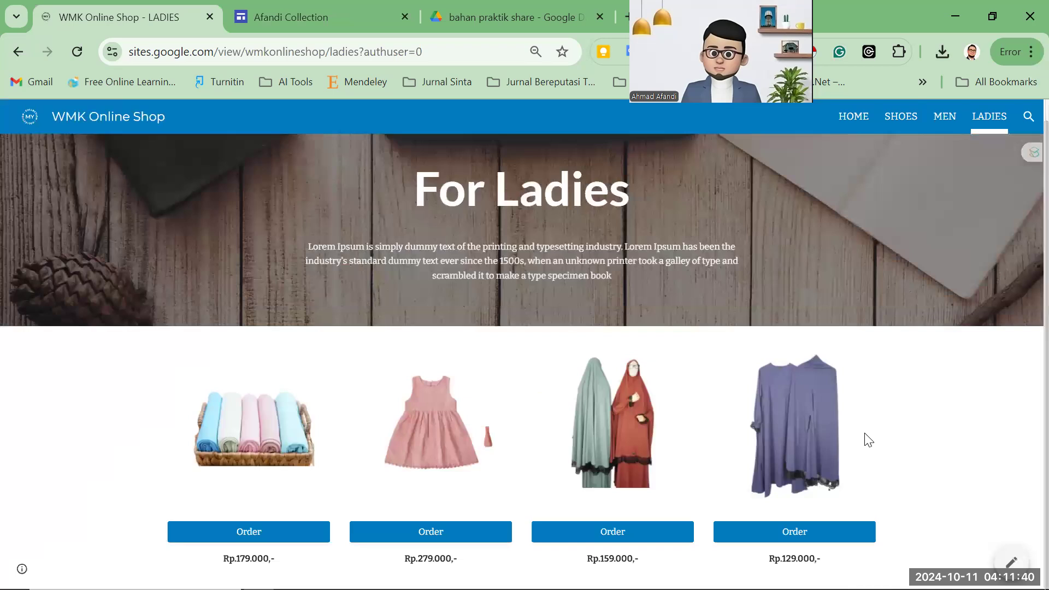
Replace the first LADIES product picture with the towels image, file 12.
key("ctrl+Tab")
left_click(210, 438)
left_click(250, 356)
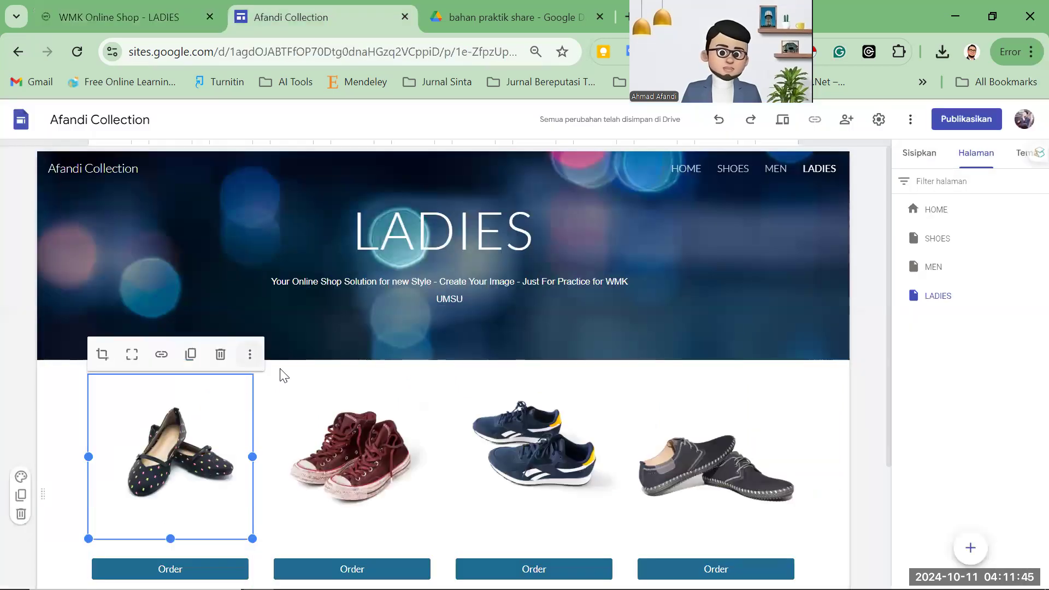
mouse_move(312, 398)
left_click(365, 393)
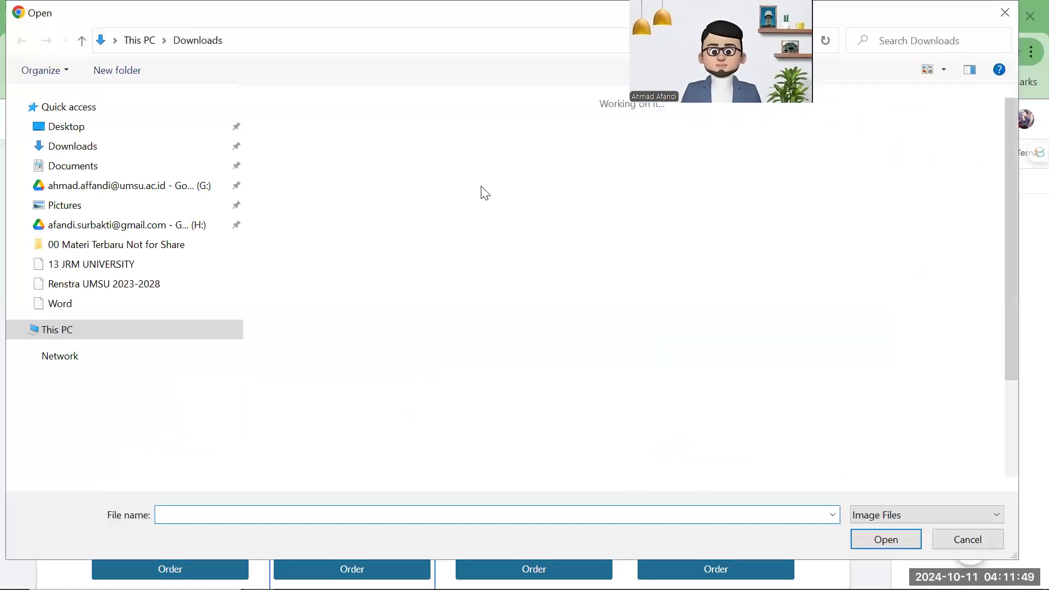
left_click(492, 144)
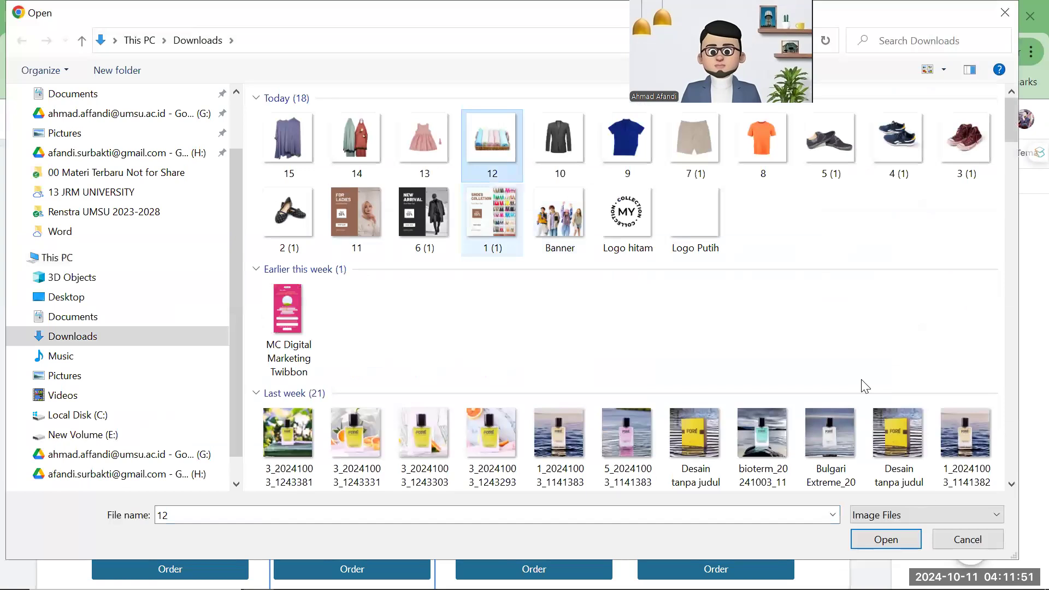
left_click(911, 533)
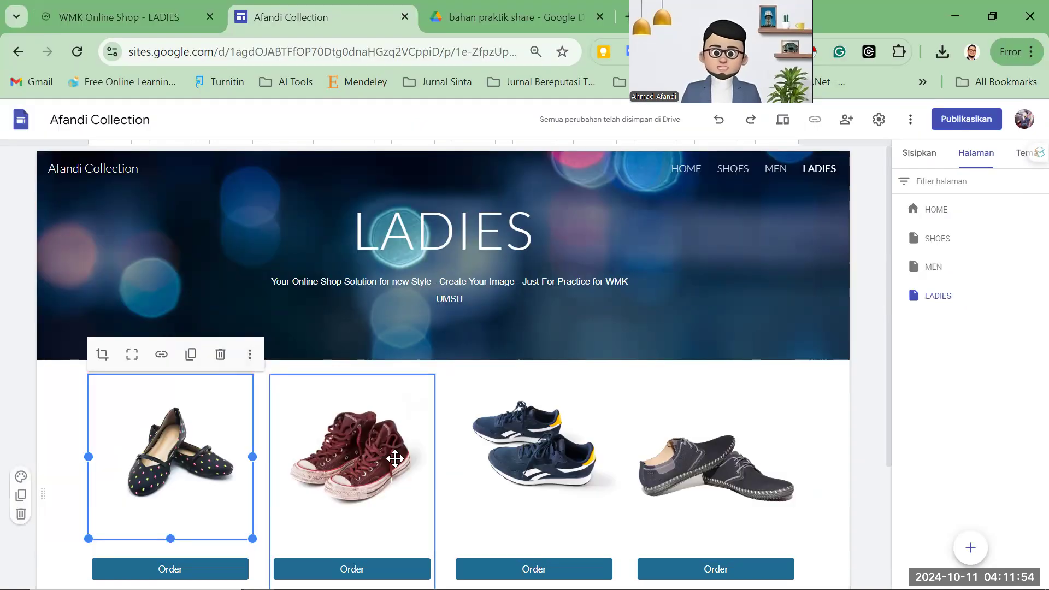
Replace the red sneakers picture with the pink dress image, file 13.
left_click(395, 458)
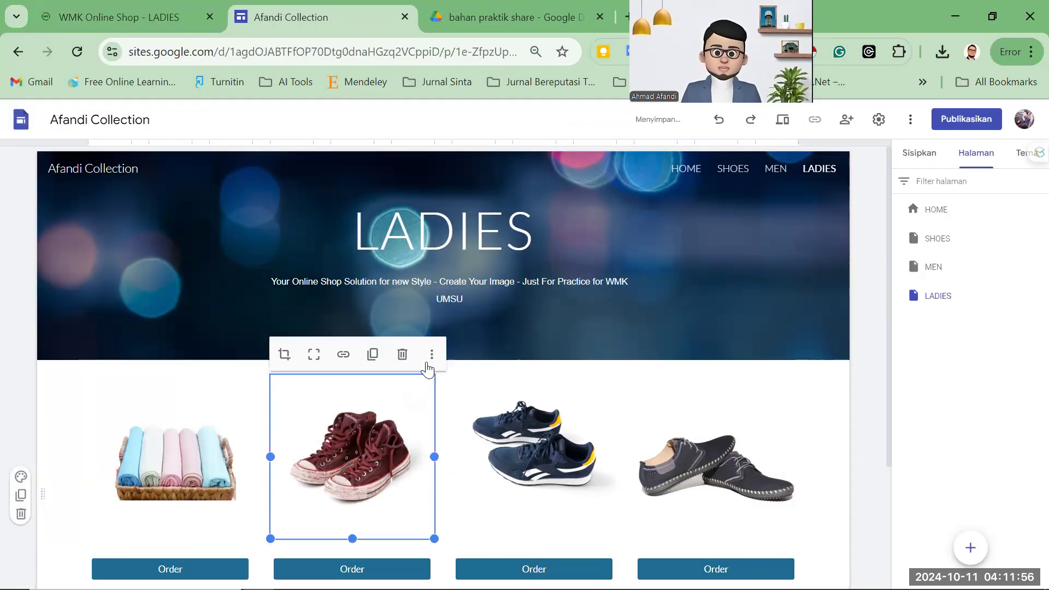
left_click(431, 355)
mouse_move(470, 388)
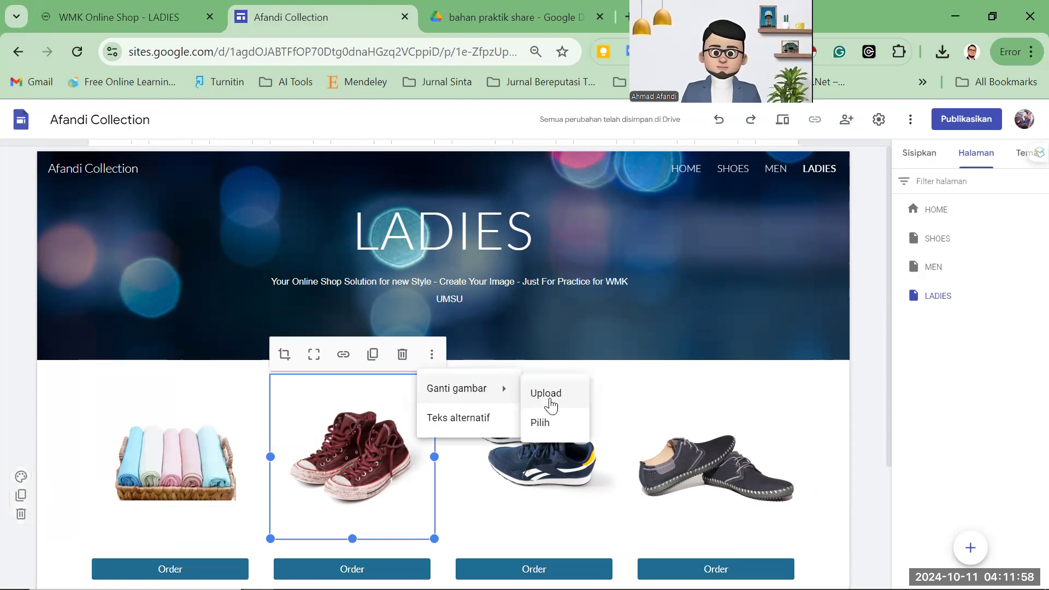
left_click(549, 402)
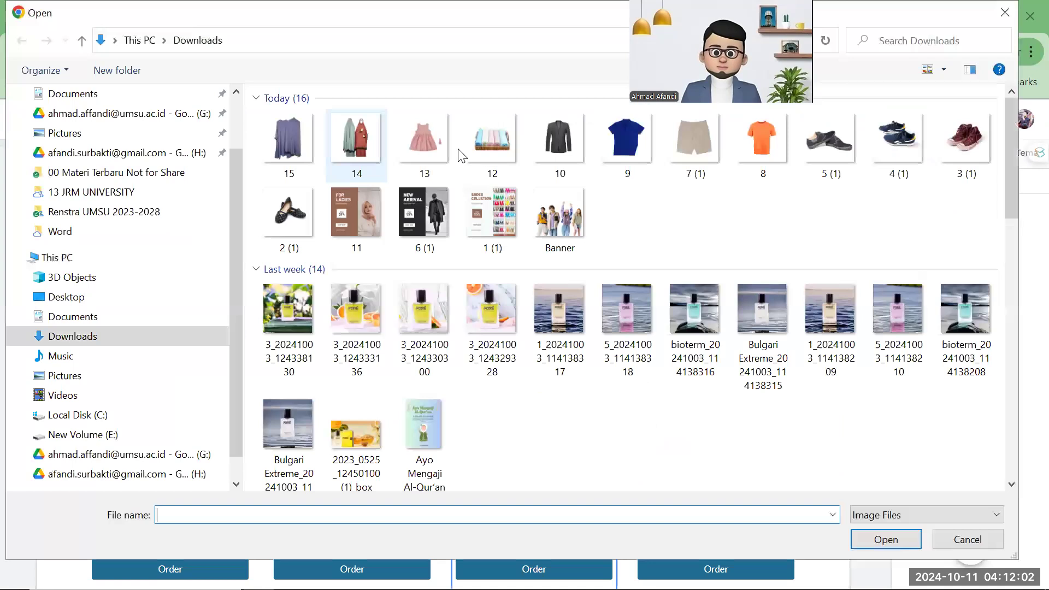
left_click(443, 148)
left_click(884, 538)
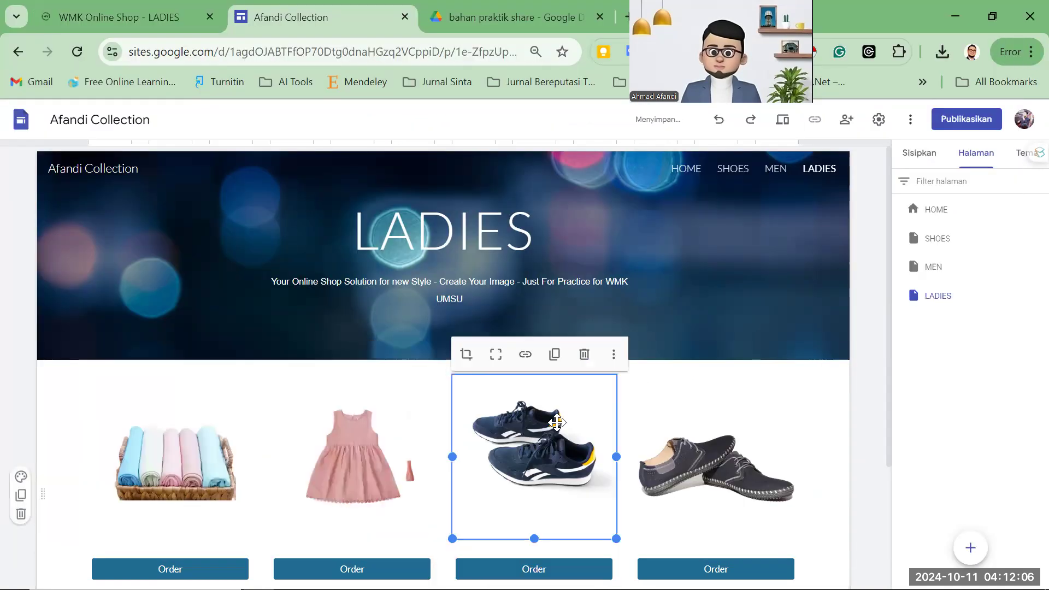
Replace the blue sneakers picture with the hijab image, file 14.
left_click(614, 355)
mouse_move(664, 392)
left_click(734, 407)
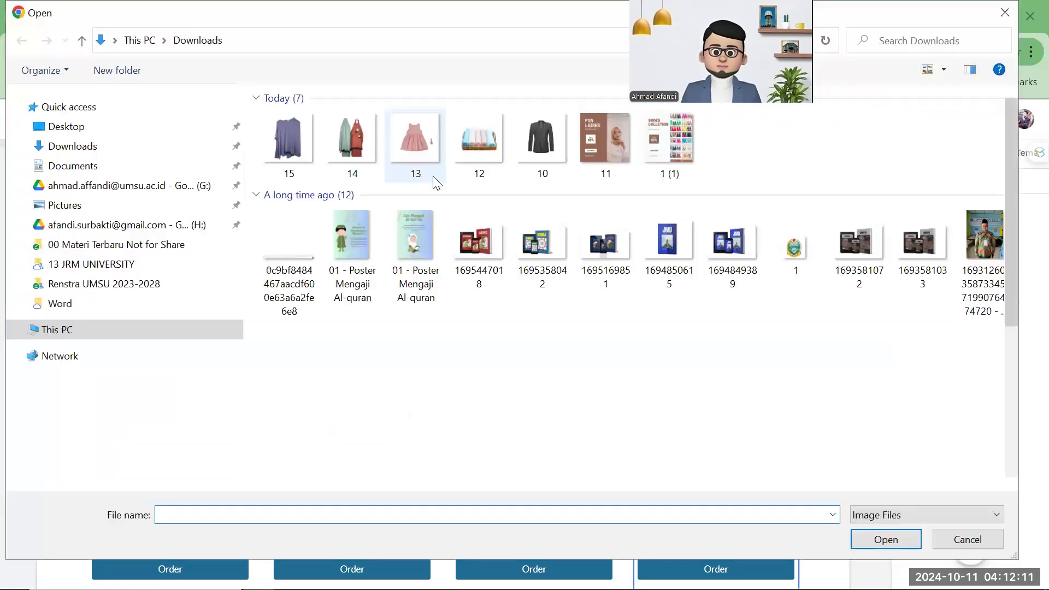
left_click(350, 162)
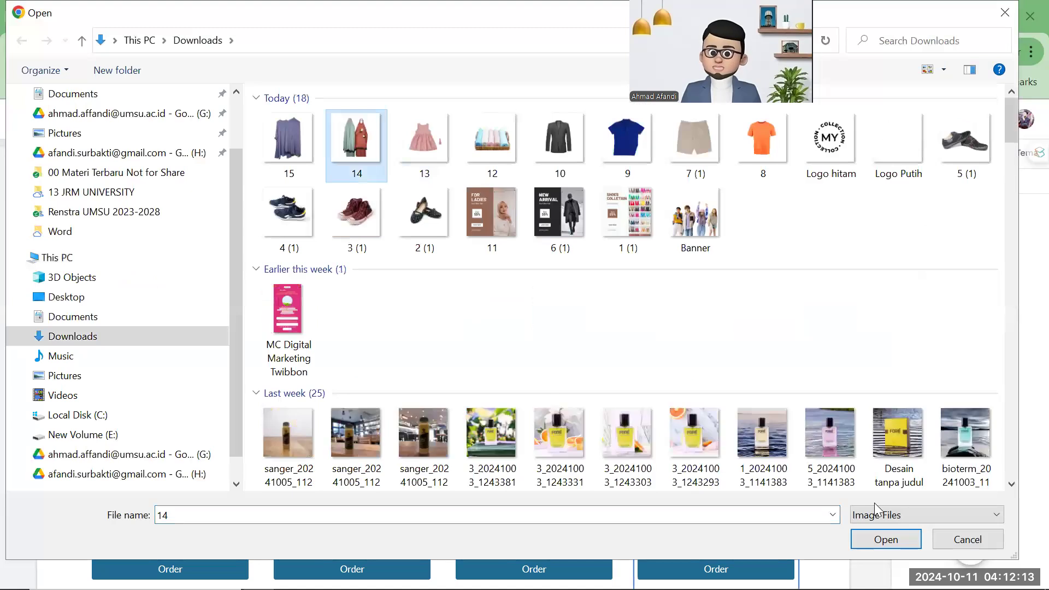
left_click(877, 540)
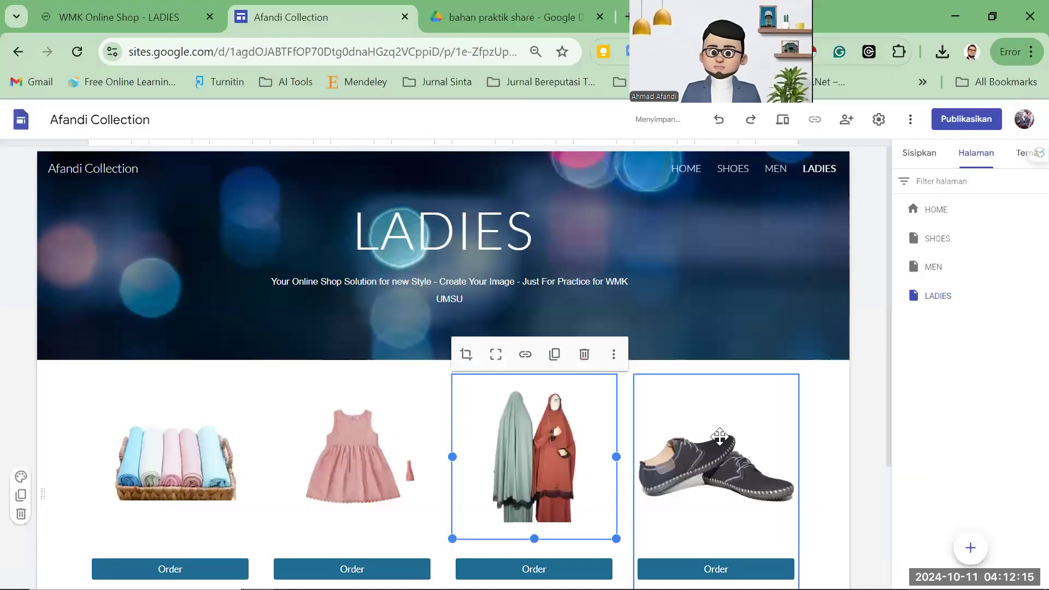
Replace the last shoe picture with the purple dress, file 15, and compare with the reference.
left_click(795, 380)
left_click(794, 354)
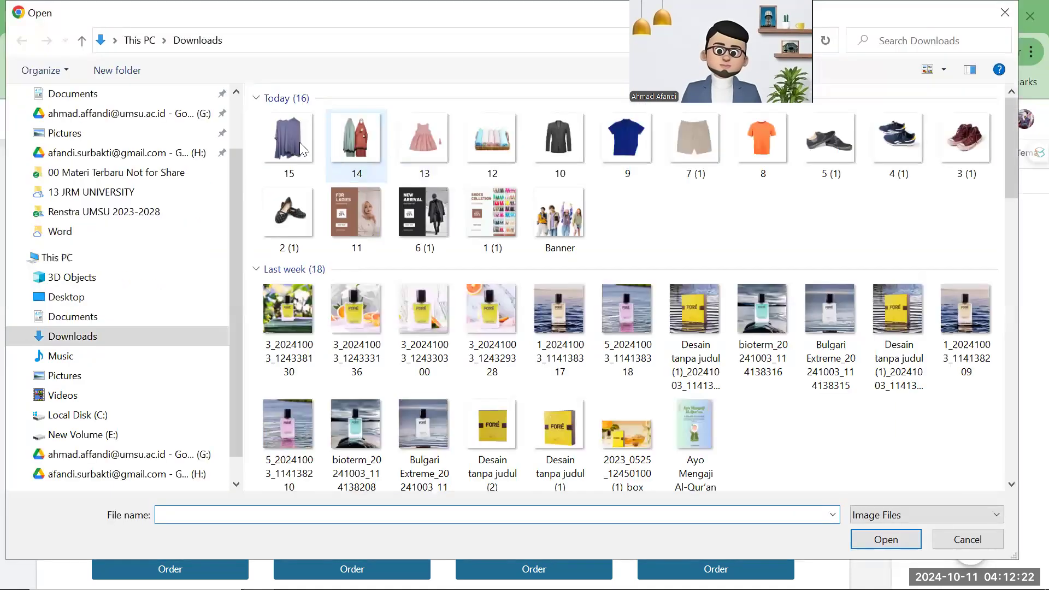
left_click(881, 540)
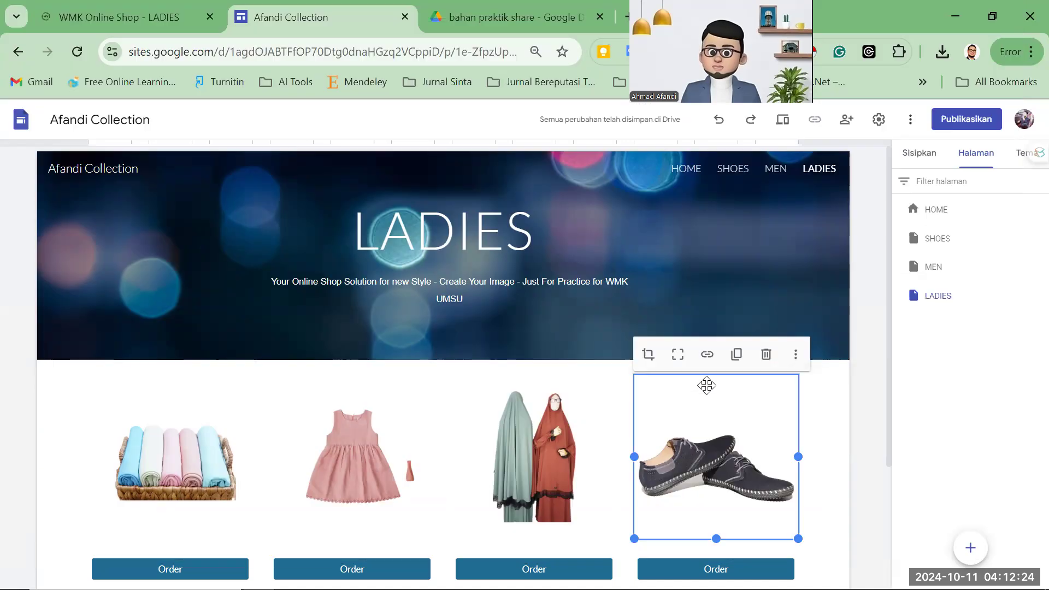
scroll(518, 351, "down", 3)
scroll(511, 362, "up", 3)
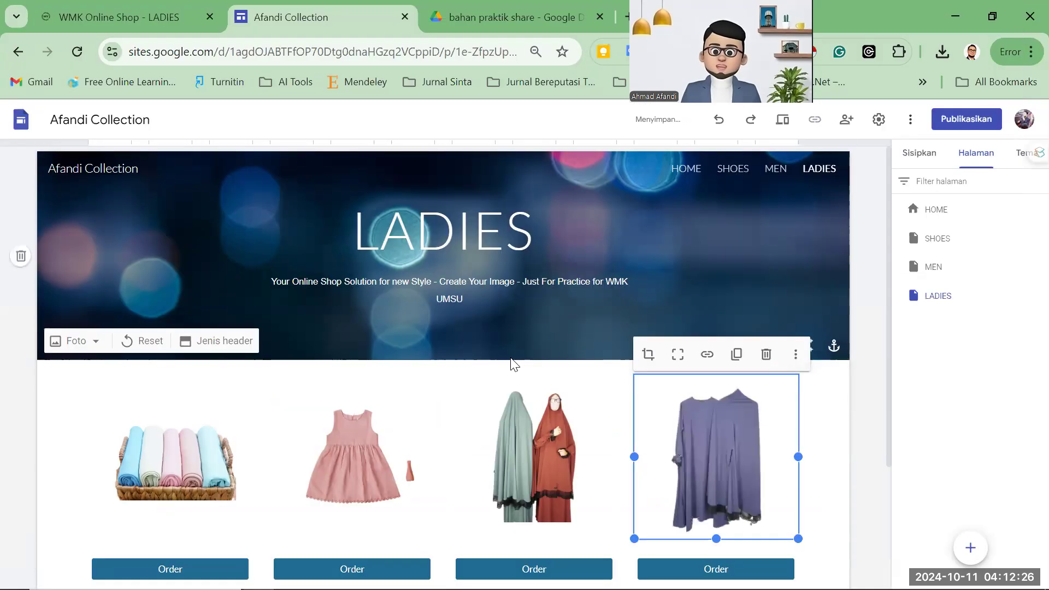
scroll(378, 326, "down", 3)
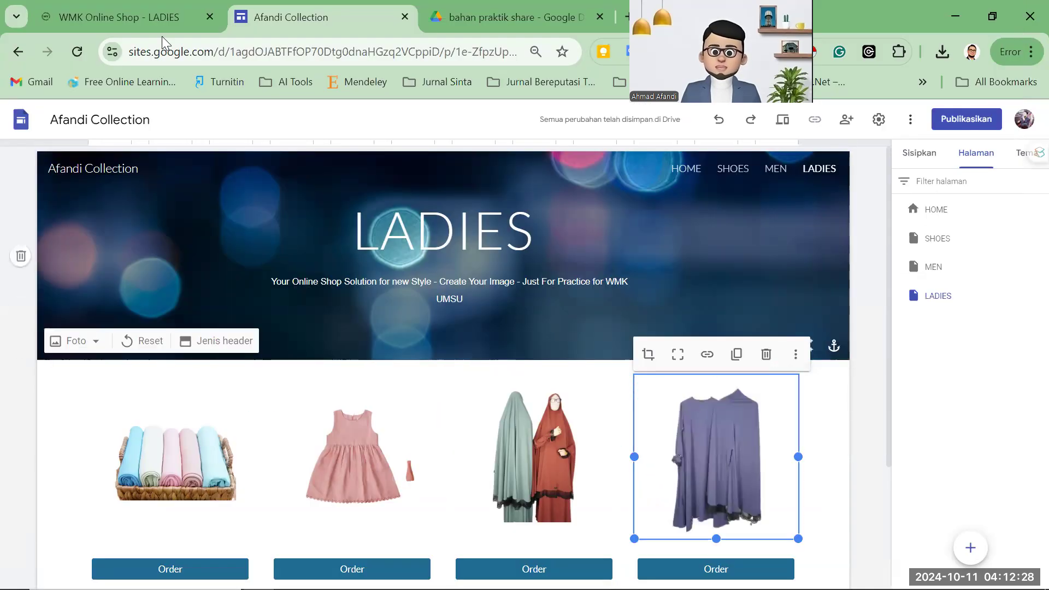
left_click(149, 22)
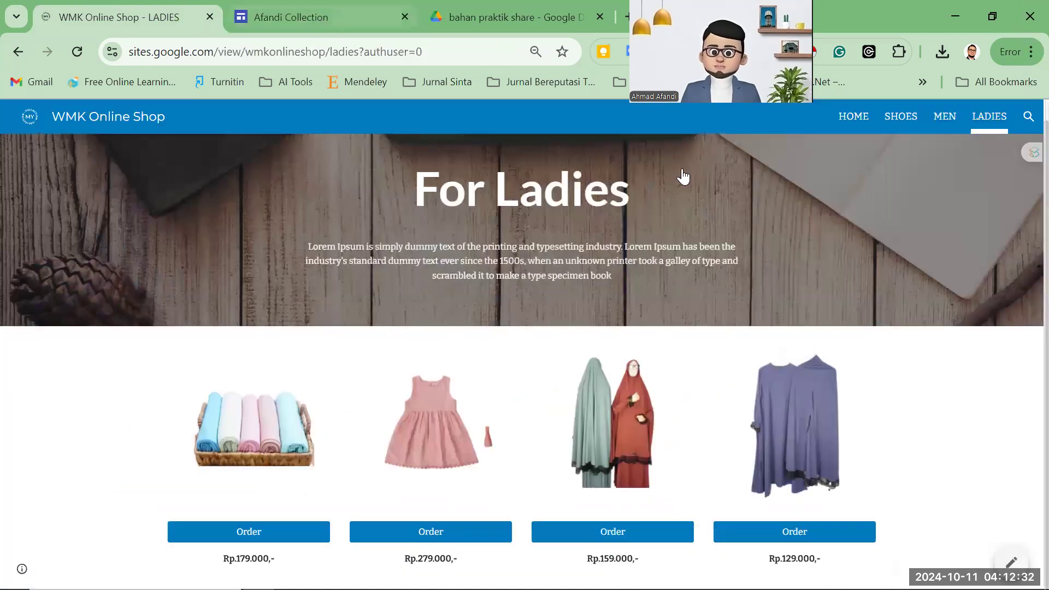
Compare the reference LADIES page again, then return to the editor with the Insert panel showing.
left_click(350, 19)
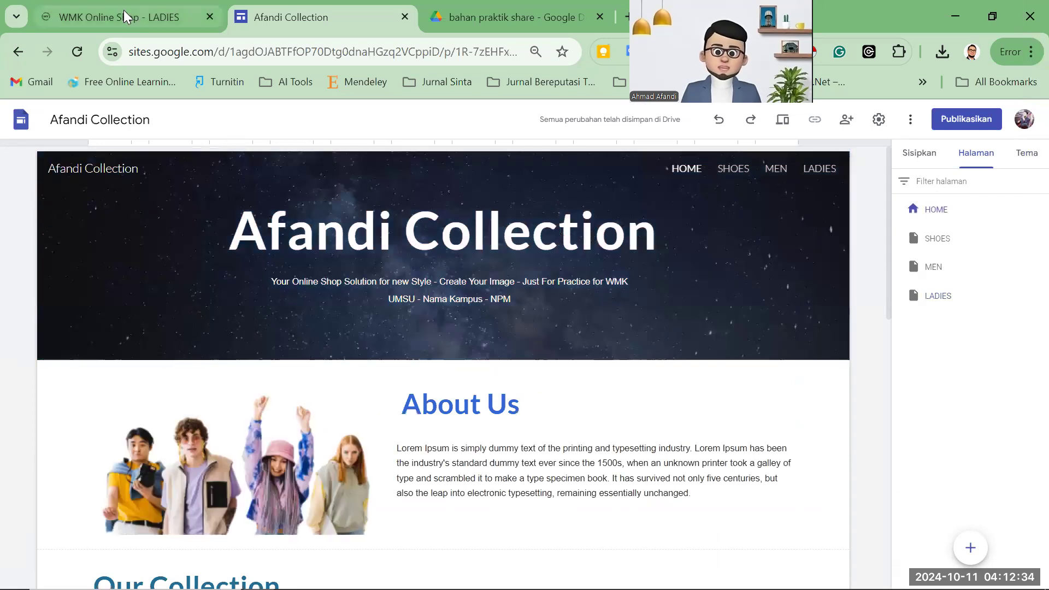
left_click(126, 16)
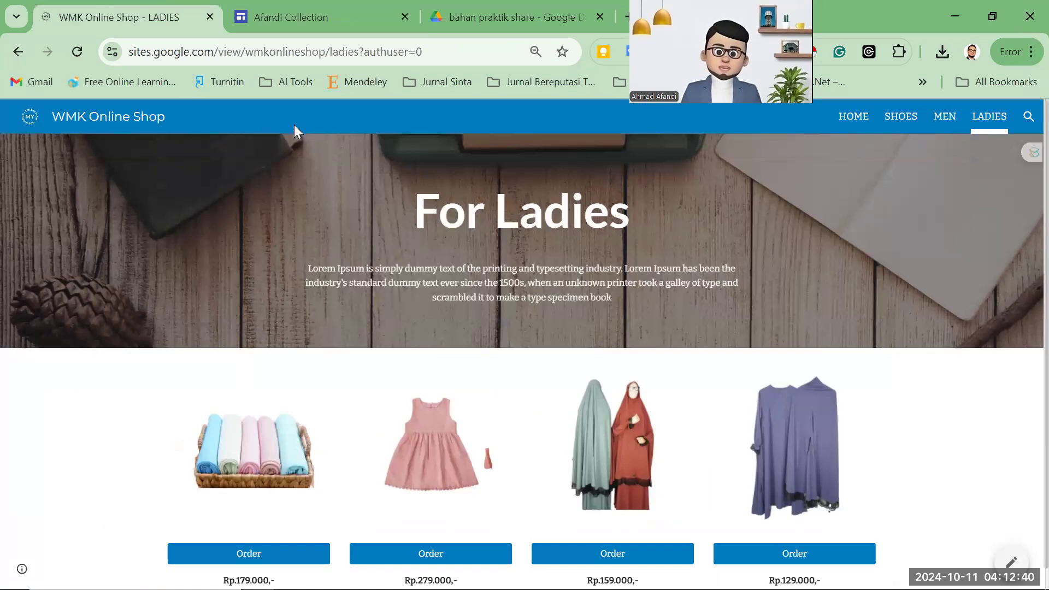
scroll(559, 185, "down", 1)
scroll(439, 190, "up", 1)
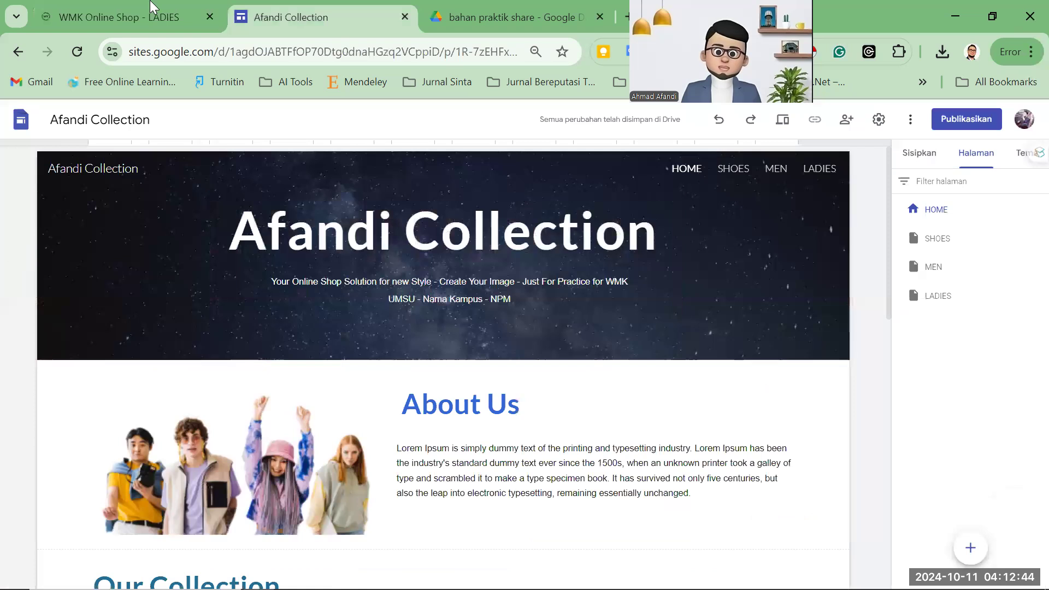
left_click(152, 6)
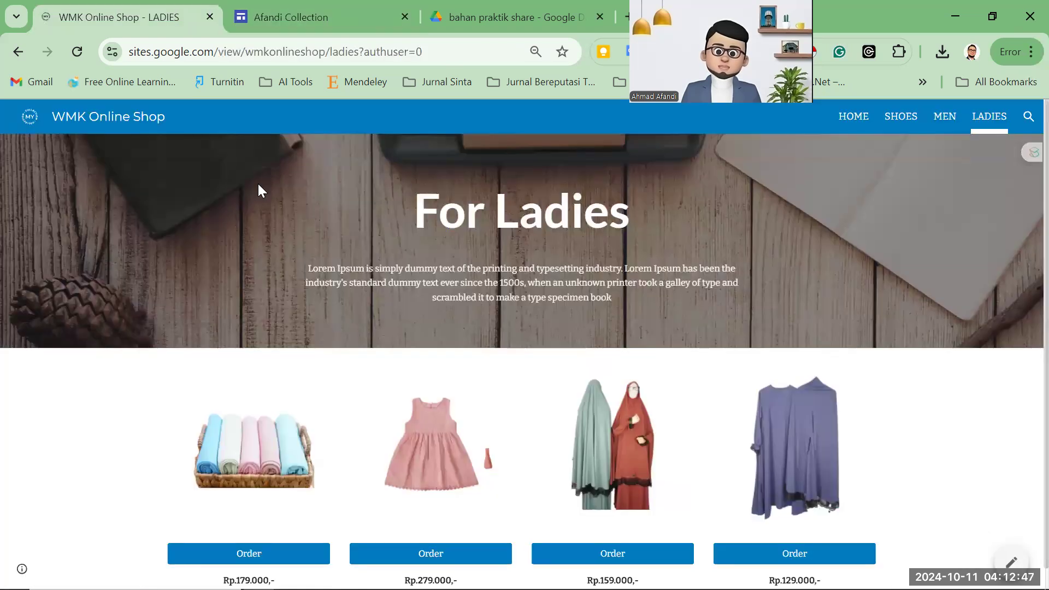
left_click(261, 21)
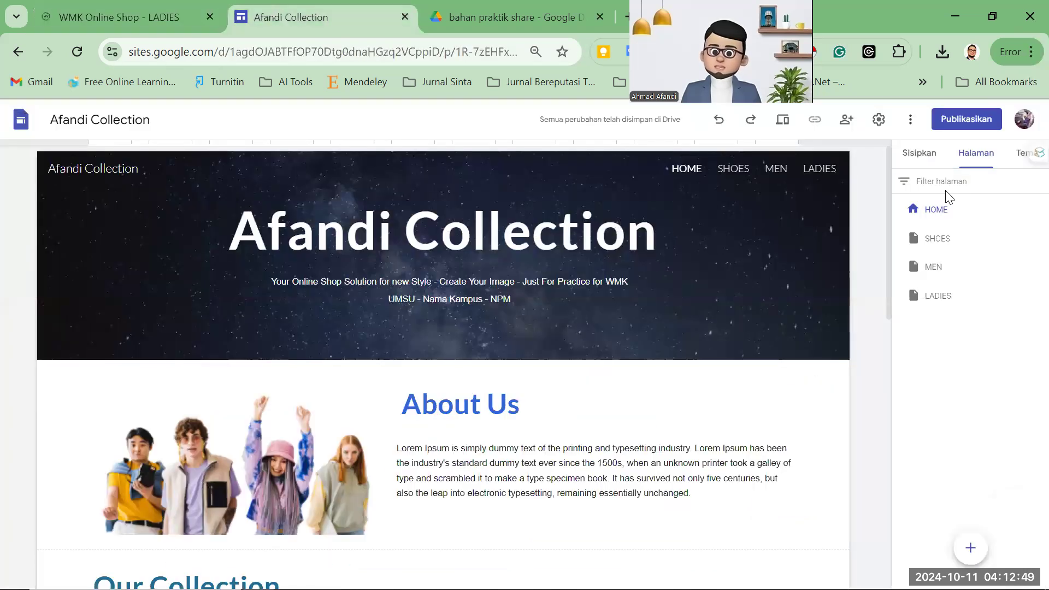
left_click(923, 156)
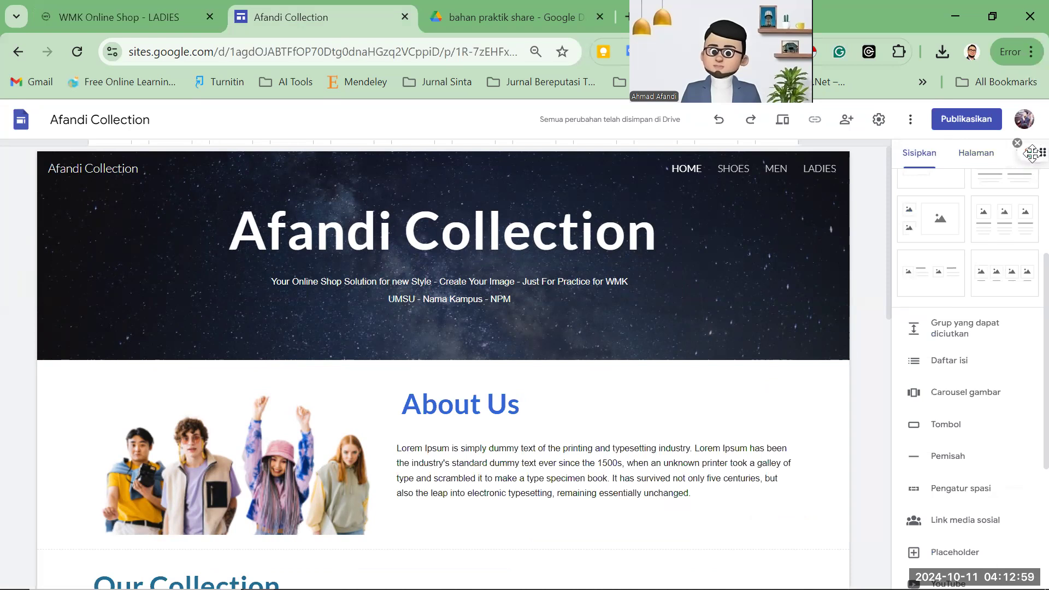
left_click_drag(1029, 153, 1023, 317)
left_click(1025, 155)
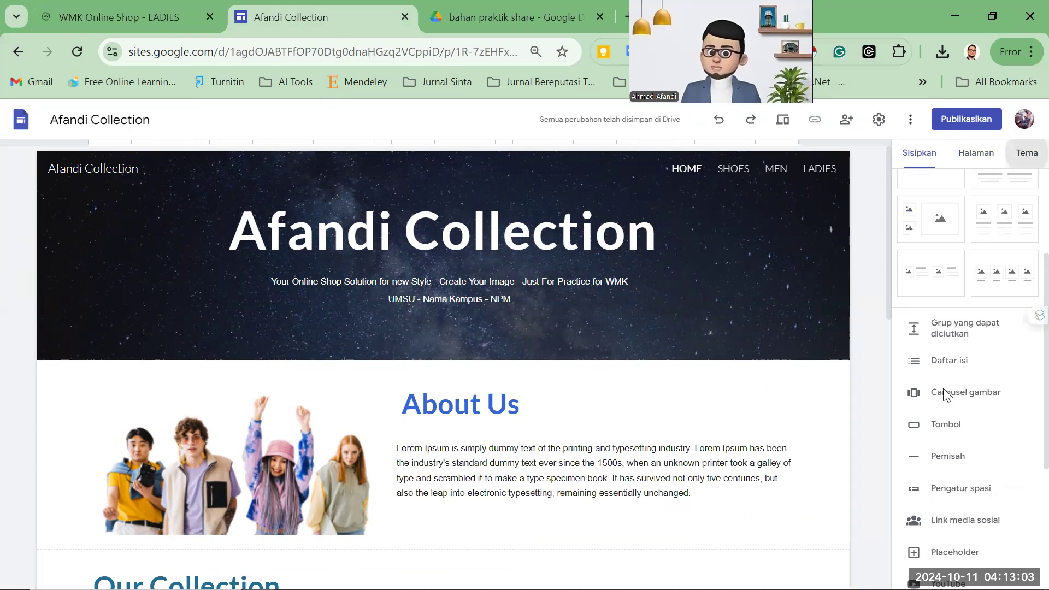
scroll(993, 473, "down", 1)
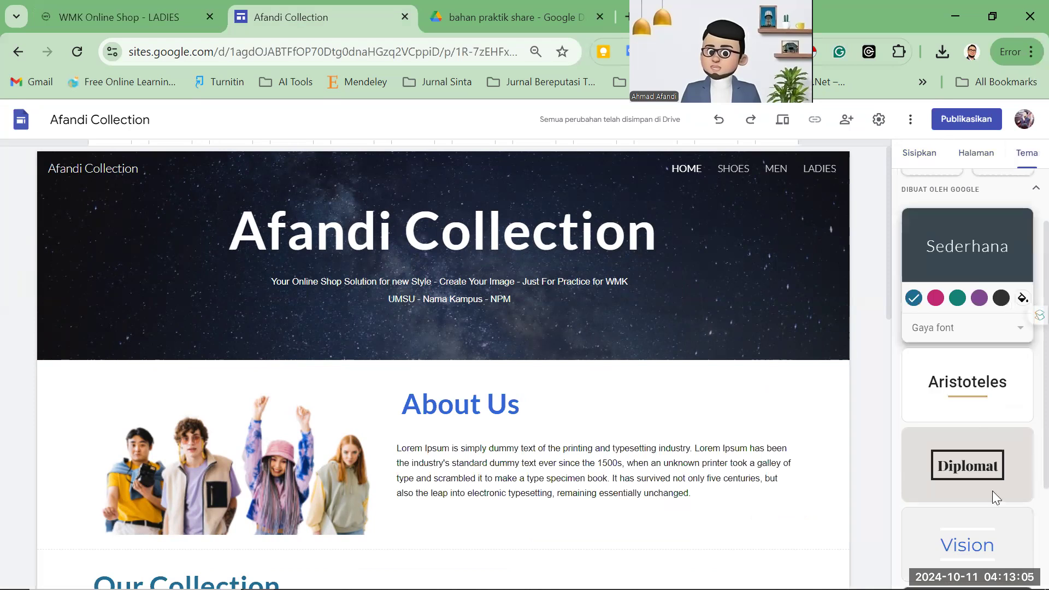
scroll(978, 415, "down", 1)
scroll(976, 393, "down", 1)
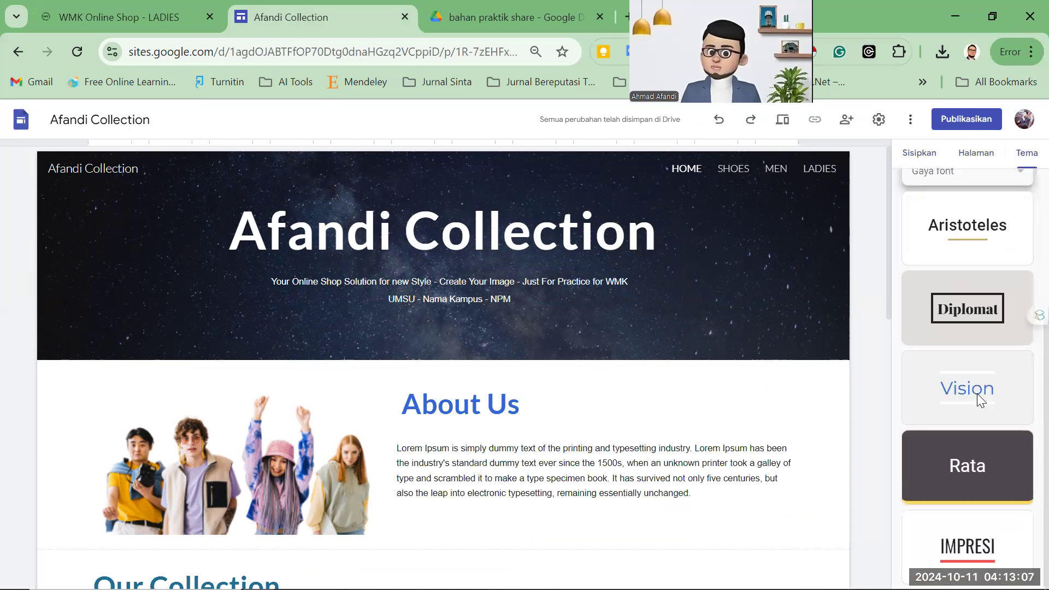
left_click(977, 393)
left_click(936, 380)
left_click(958, 384)
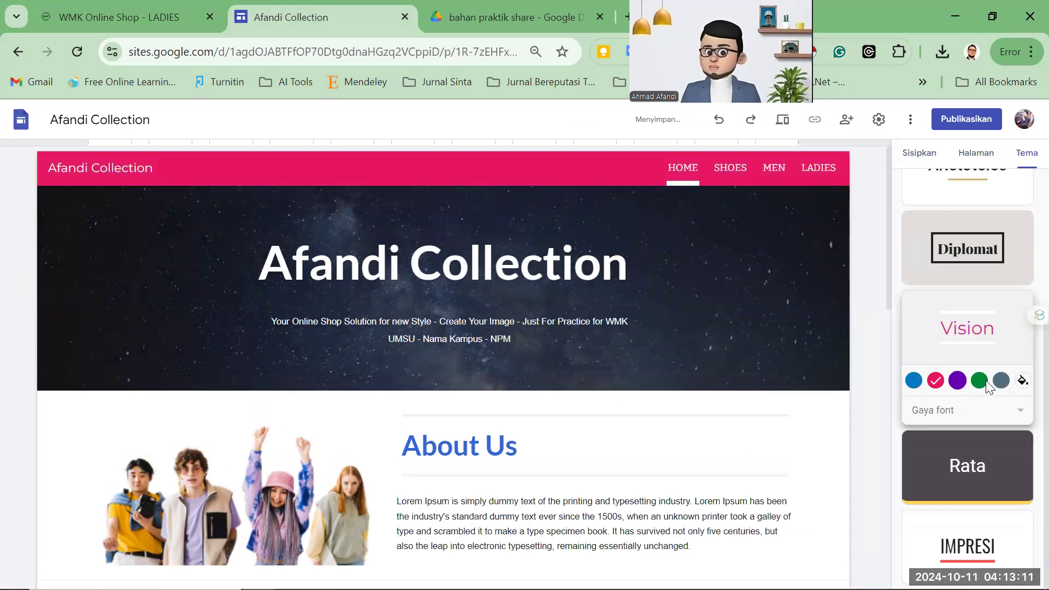
left_click(1003, 385)
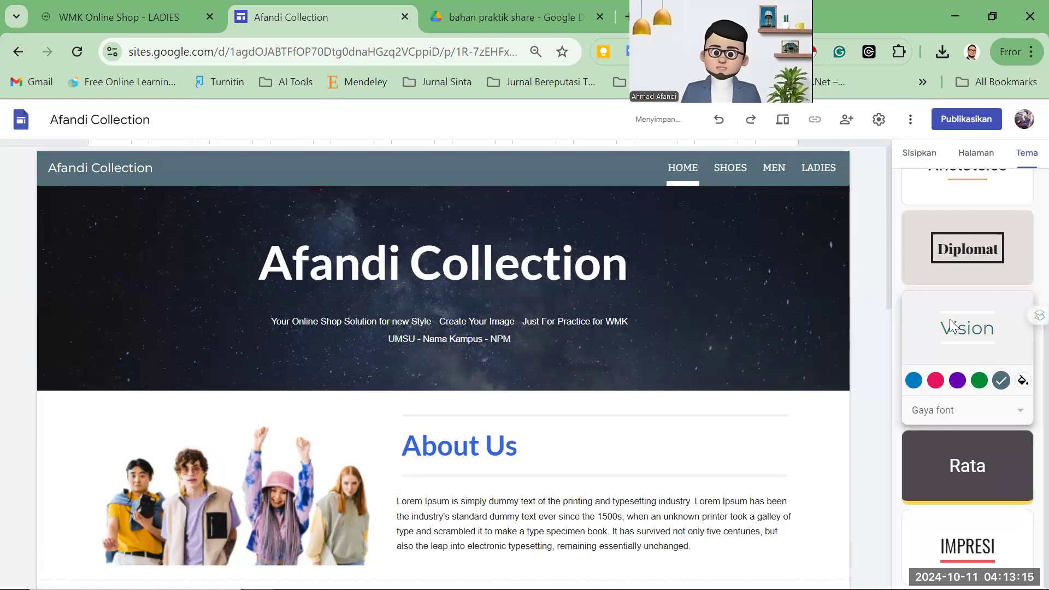
scroll(956, 350, "up", 4)
scroll(968, 349, "down", 3)
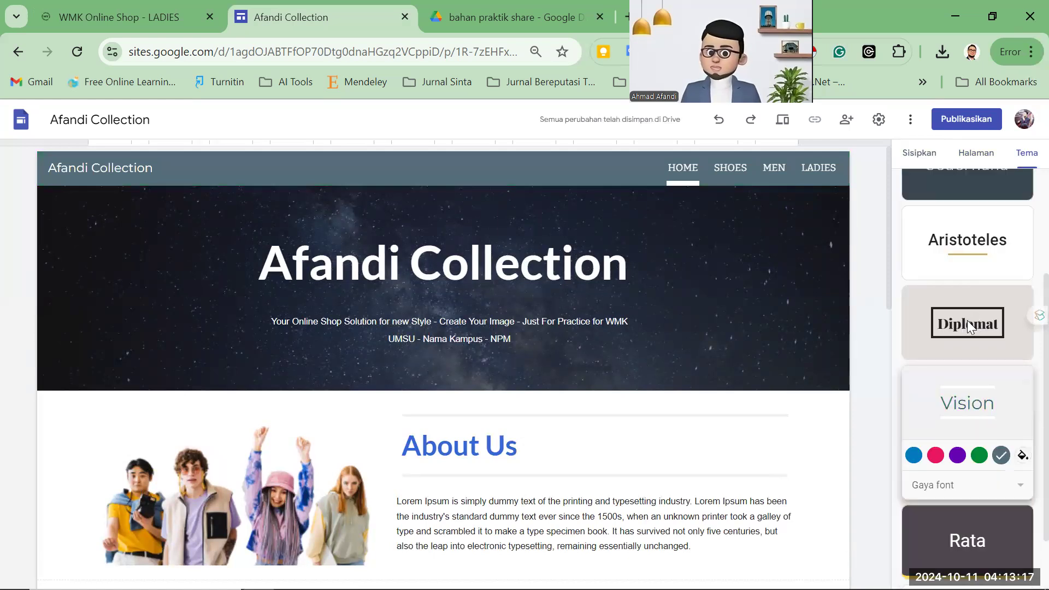
left_click(968, 333)
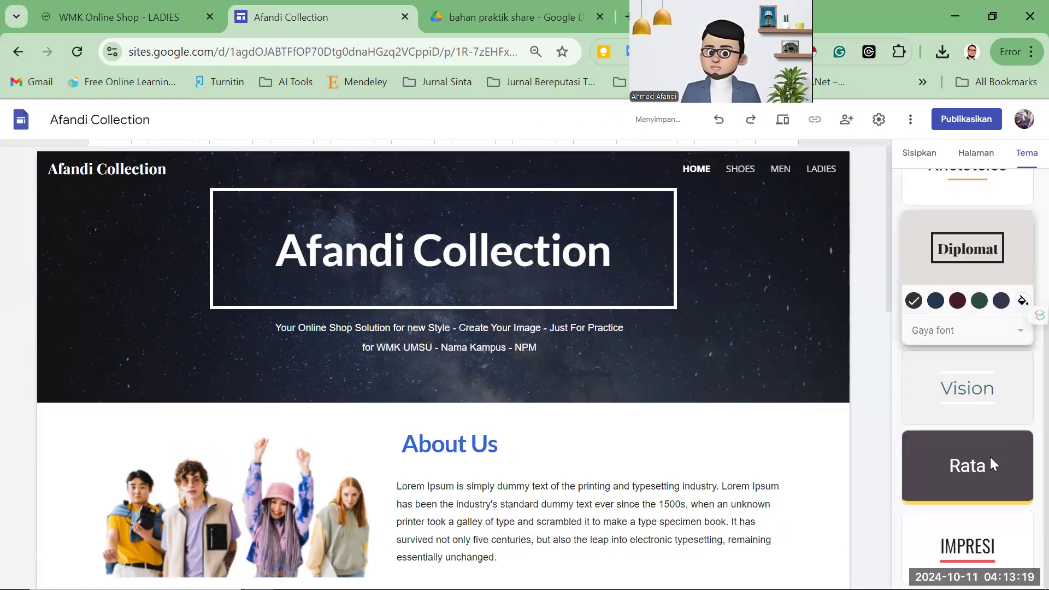
left_click(966, 465)
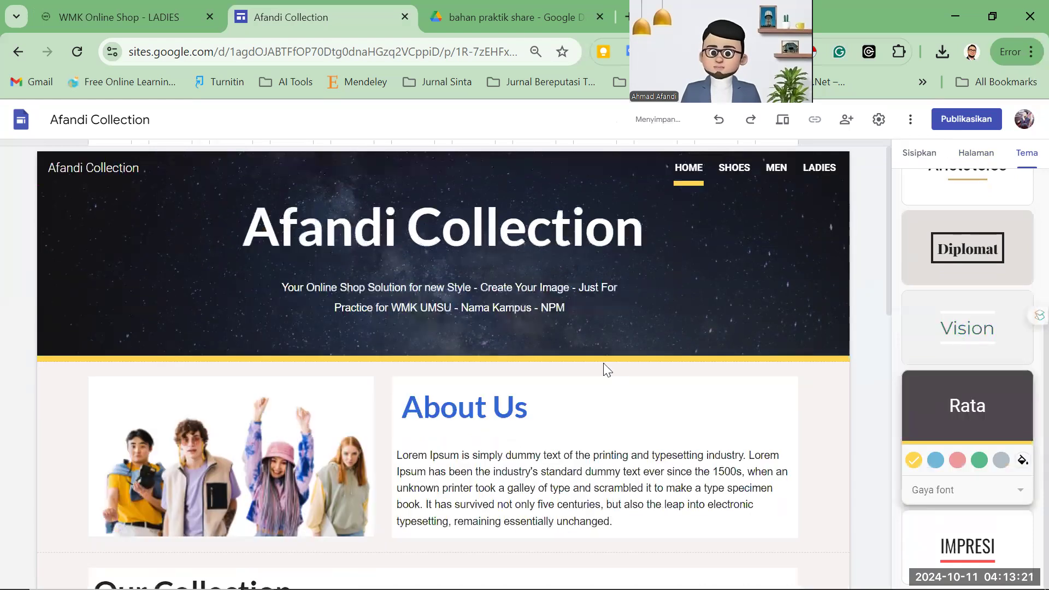
scroll(606, 367, "down", 3)
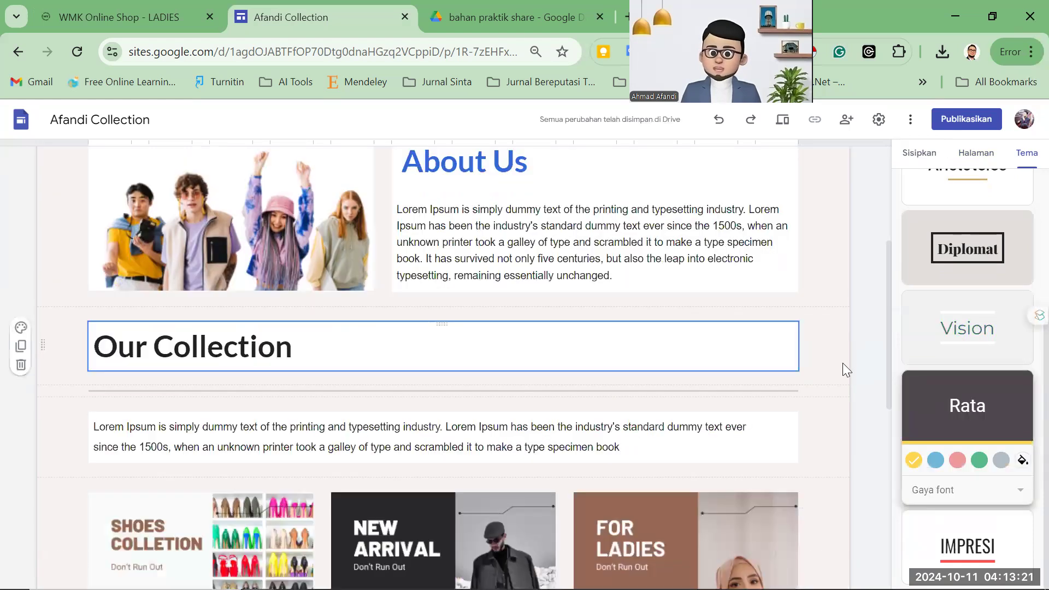
left_click(966, 330)
left_click(981, 330)
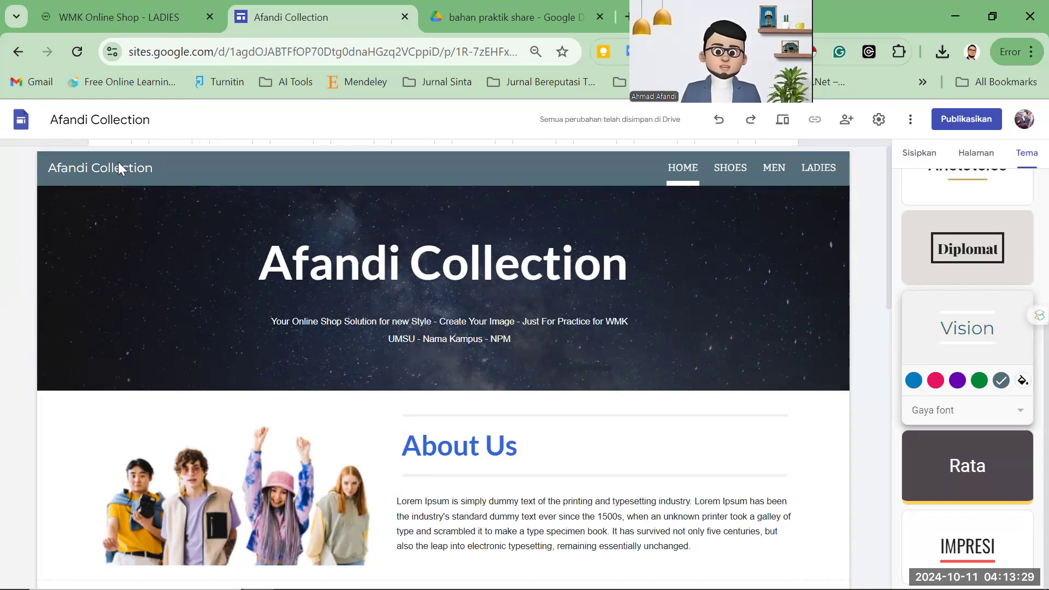
key("ctrl+shift+Tab")
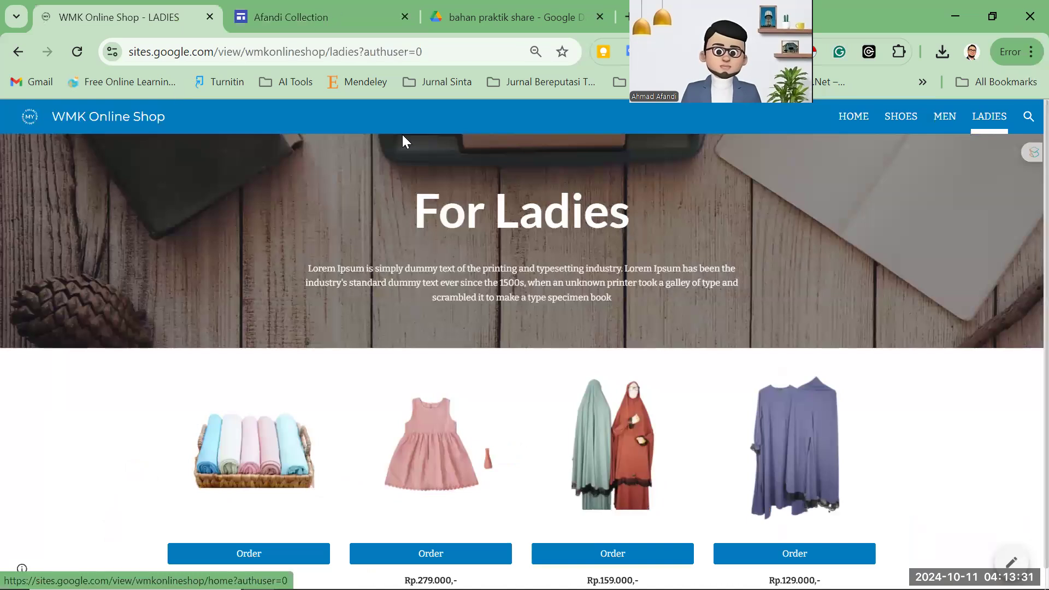
key("ctrl+Tab")
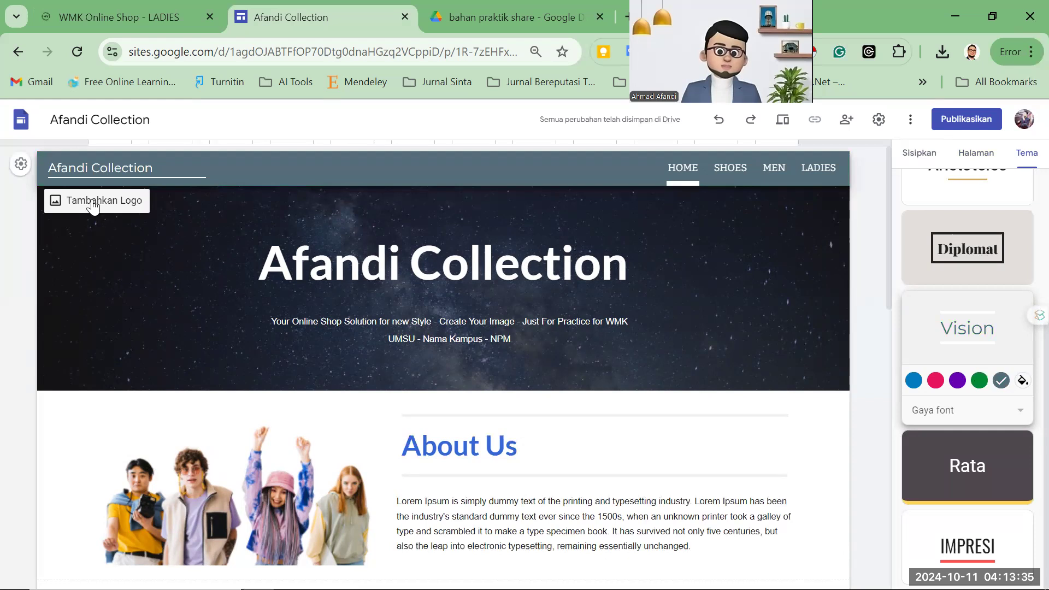
Upload Logo Putih as the site's header logo in the brand image settings.
left_click(126, 206)
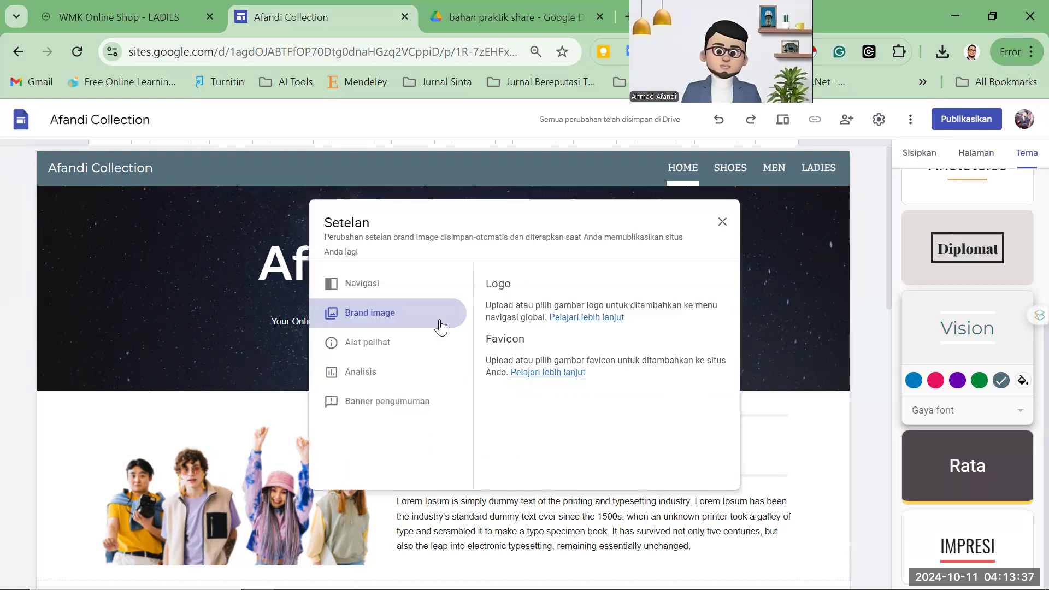
left_click(103, 28)
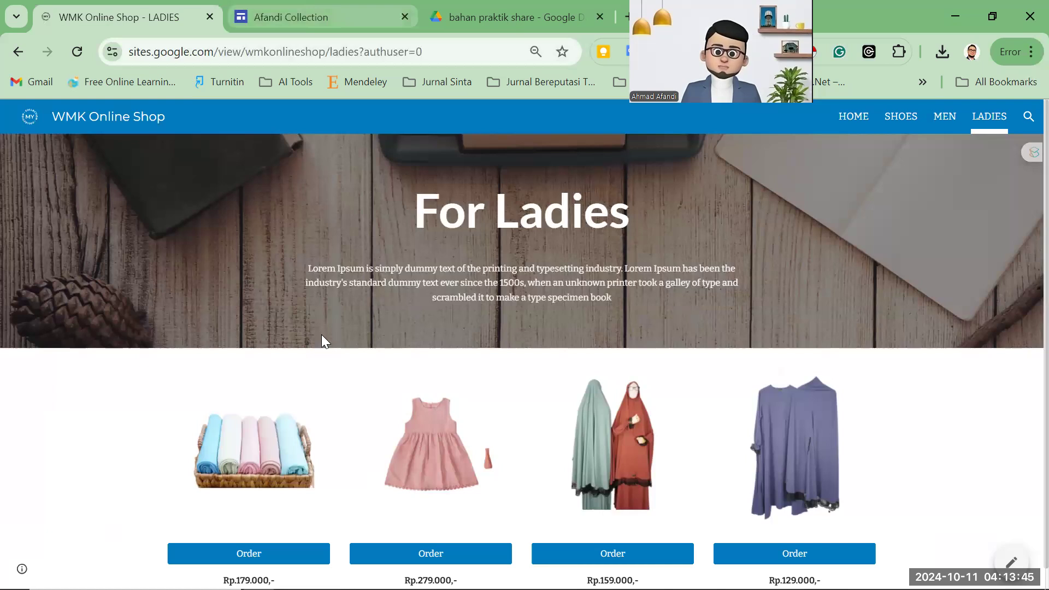
left_click(500, 21)
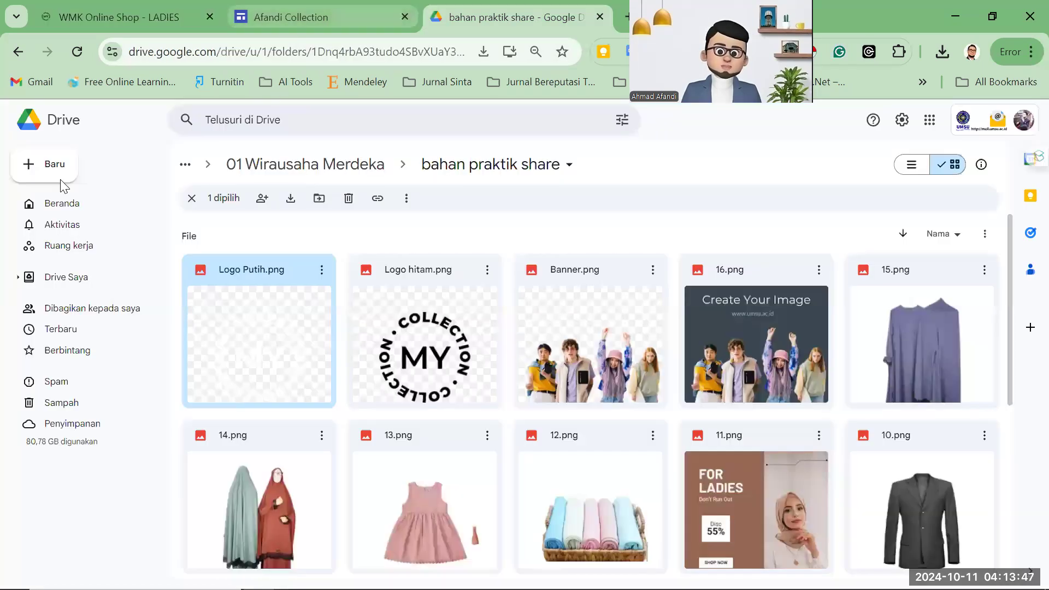
key("ctrl+shift+Tab")
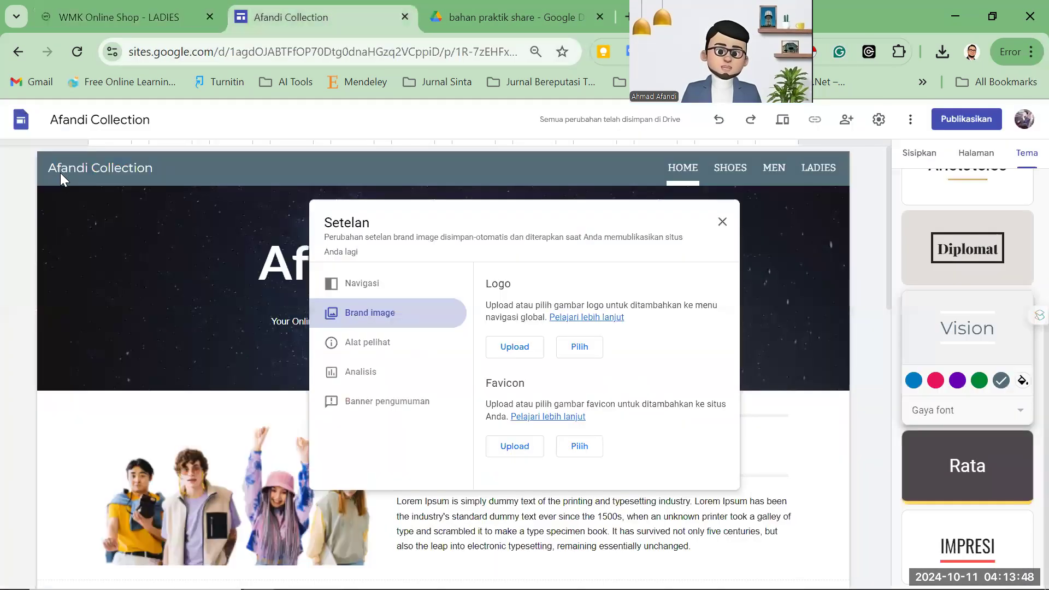
left_click(529, 349)
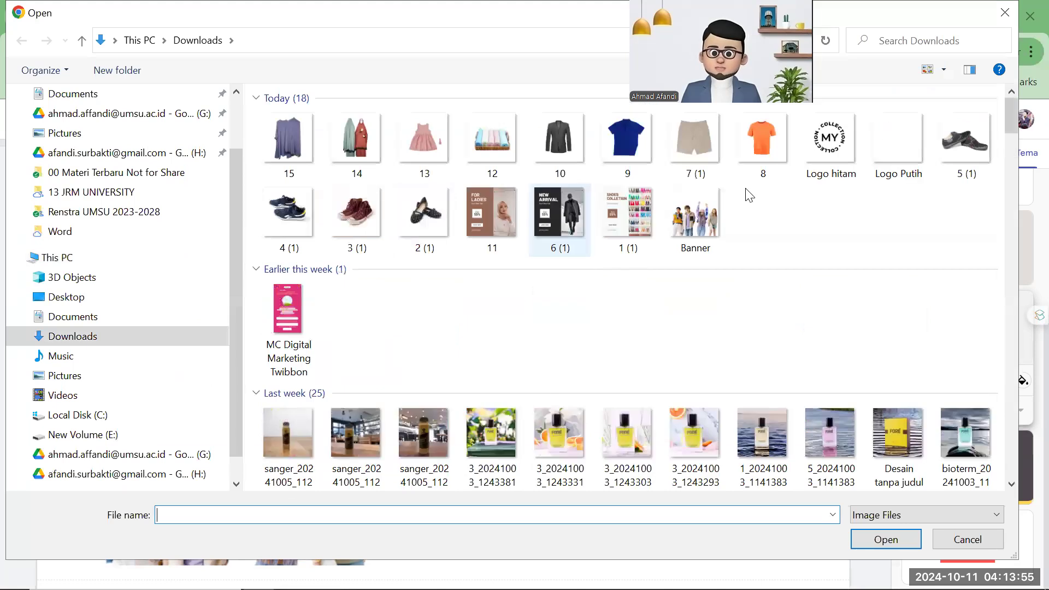
left_click(901, 160)
left_click(885, 540)
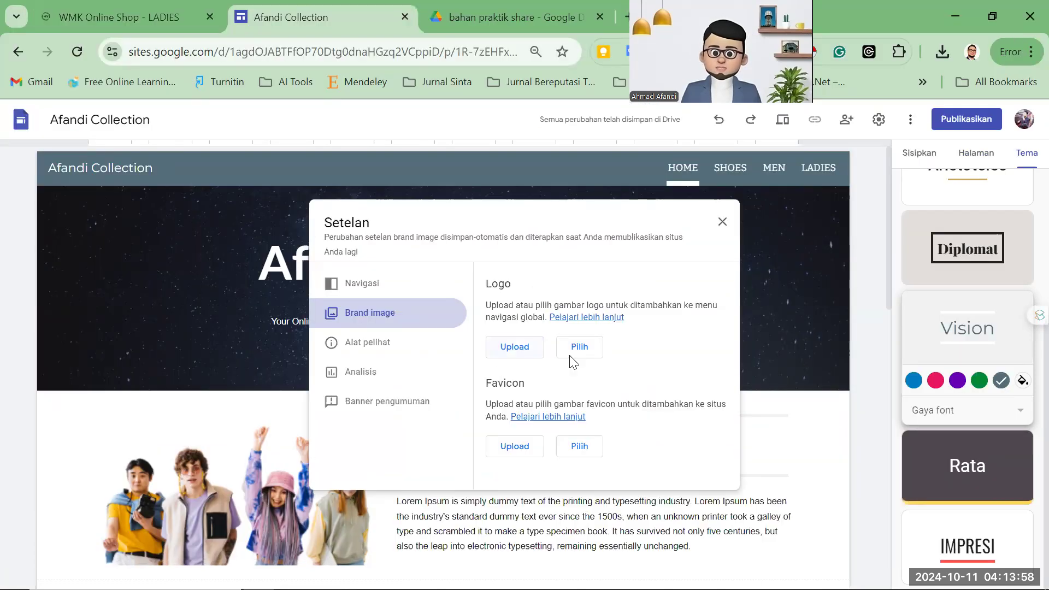
Upload Logo hitam as the site favicon and close the brand image settings.
scroll(508, 404, "down", 2)
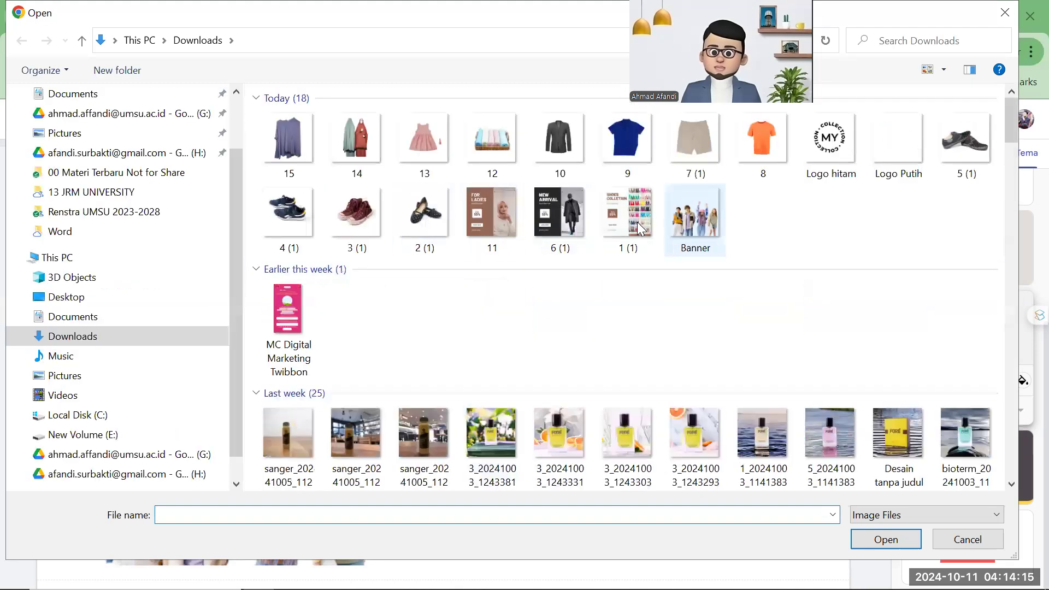
left_click(831, 134)
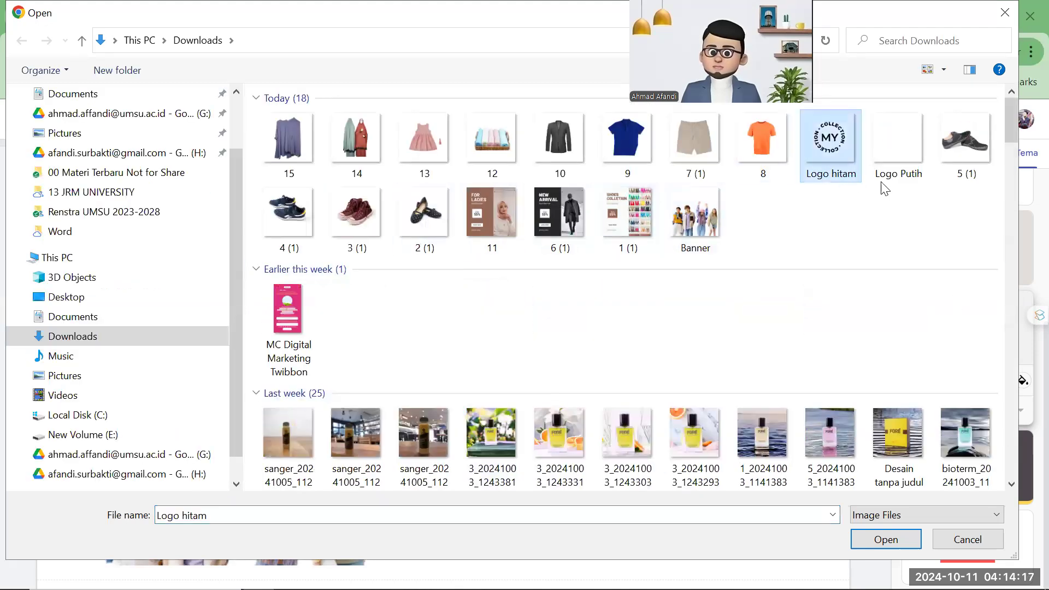
left_click(886, 539)
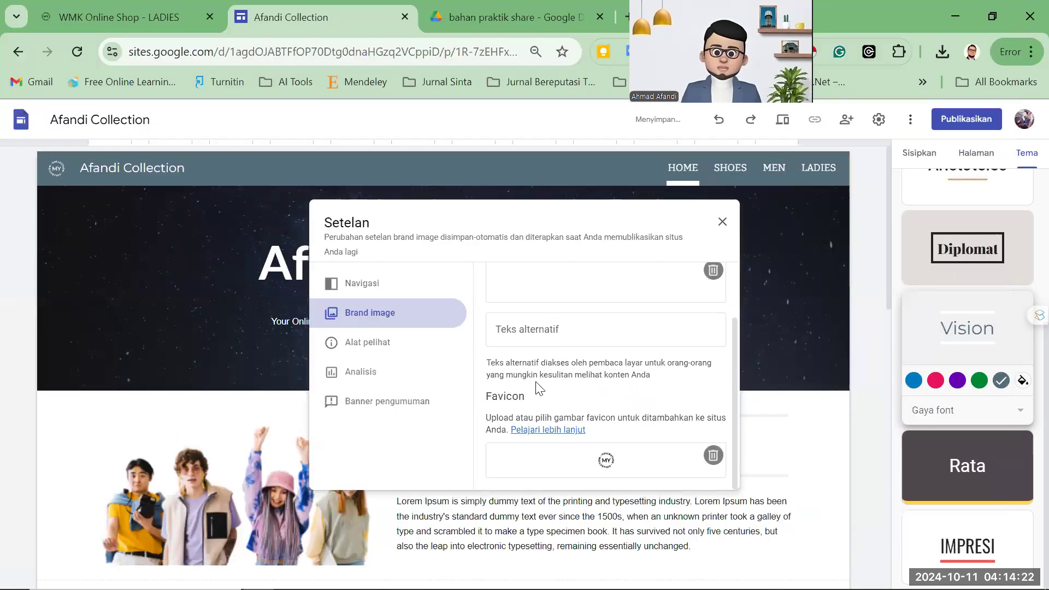
left_click(723, 223)
left_click(104, 168)
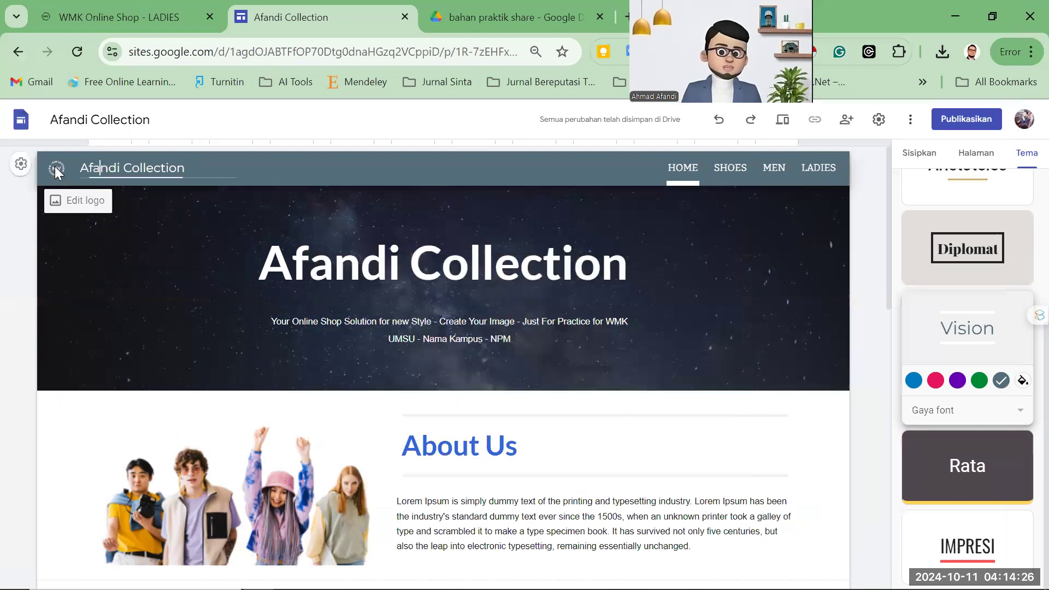
left_click(59, 166)
left_click(723, 224)
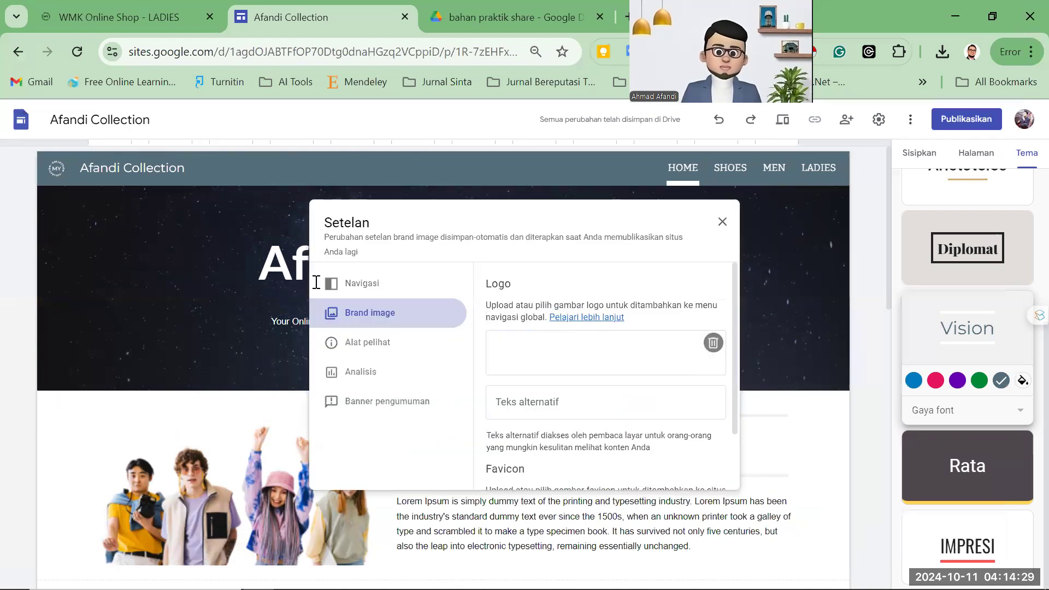
Scroll through the home page, open Publish, and select the proposed address afandi-collection.
scroll(442, 301, "down", 10)
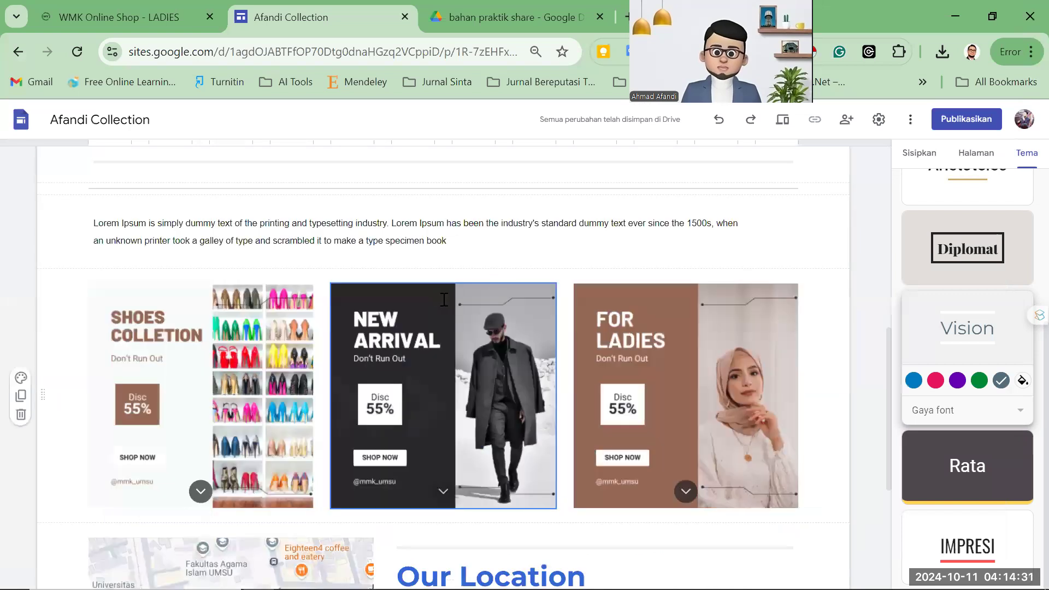
scroll(470, 314, "up", 10)
scroll(503, 336, "down", 7)
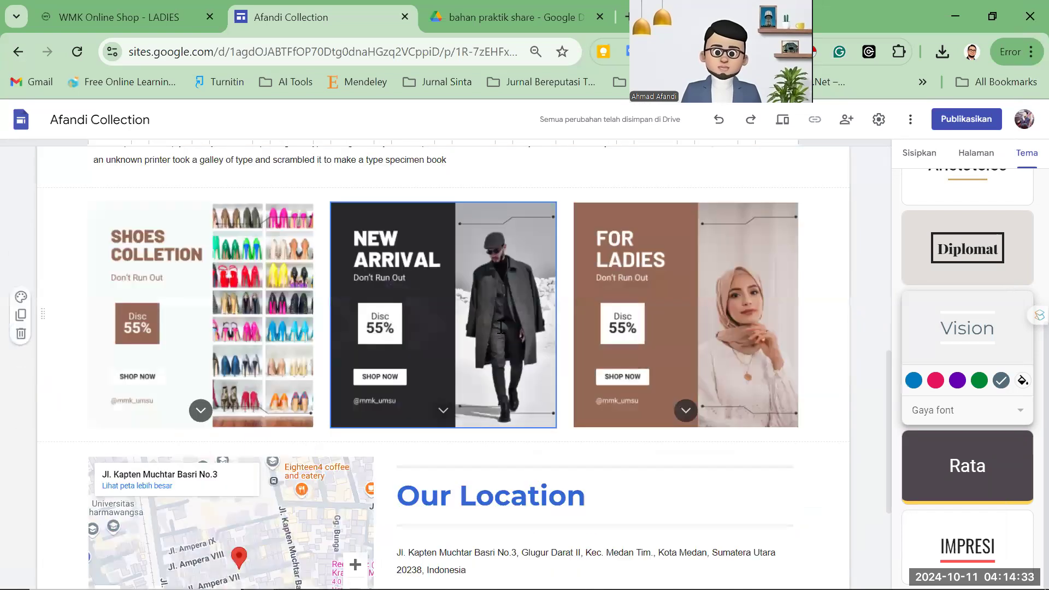
scroll(503, 335, "down", 3)
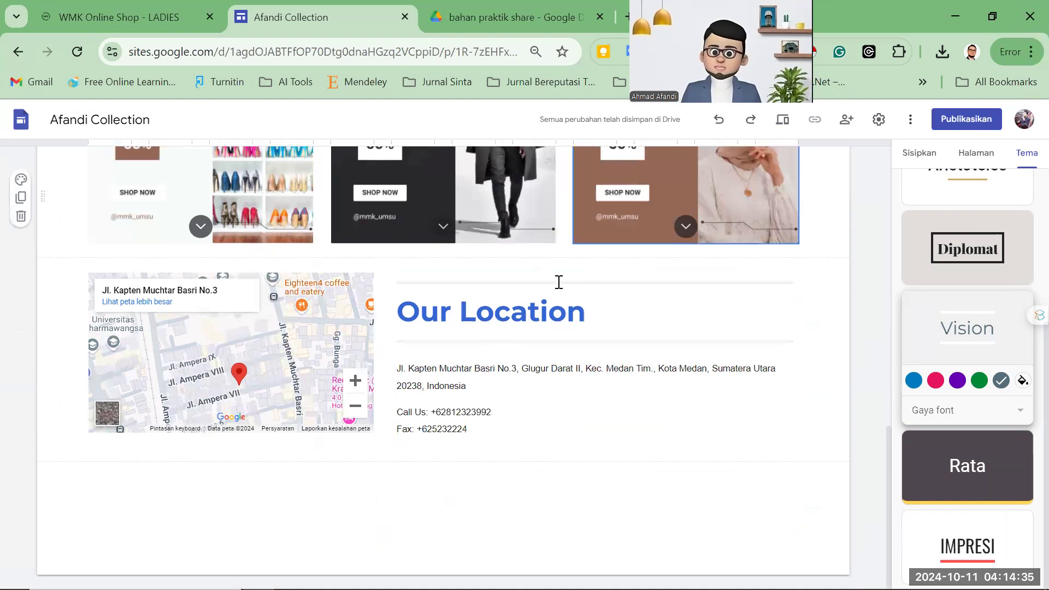
scroll(557, 281, "up", 10)
left_click(953, 123)
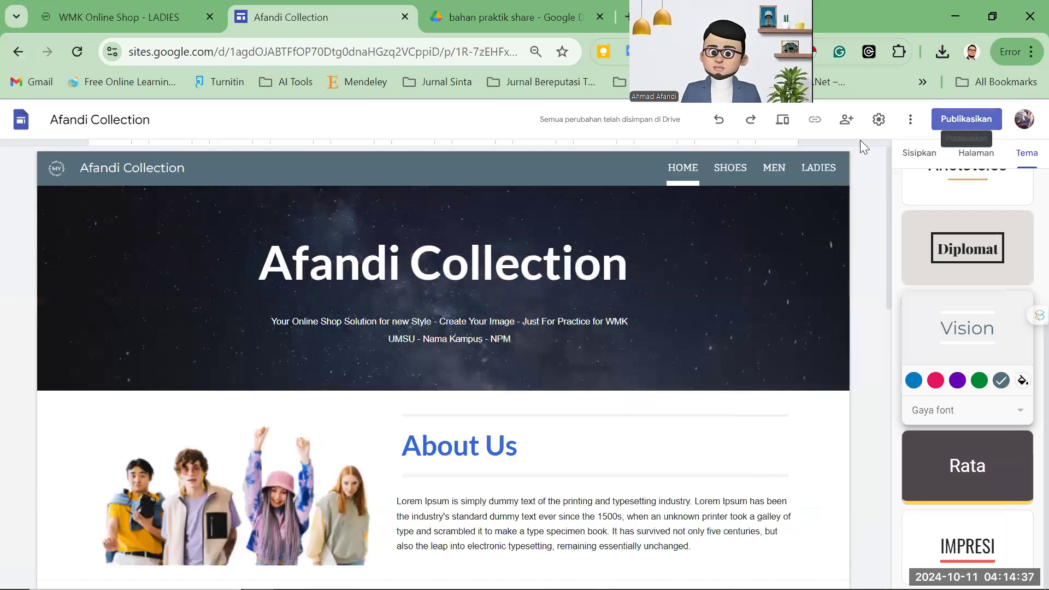
left_click(959, 123)
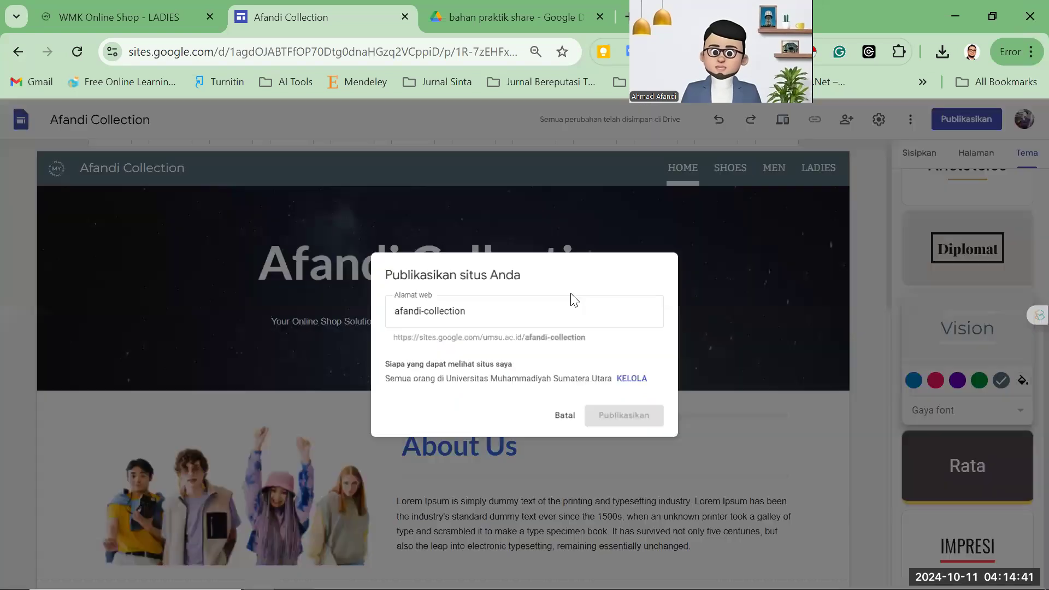
triple_click(498, 305)
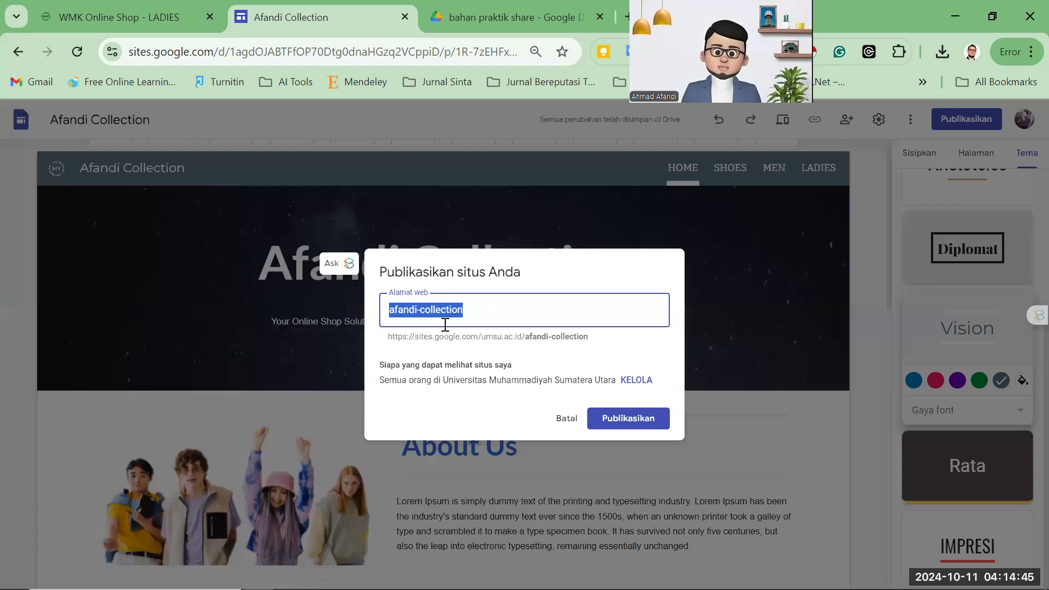
left_click_drag(418, 336, 482, 338)
Change the web address to busanaku, replacing an earlier try of tokoku.
left_click(419, 337)
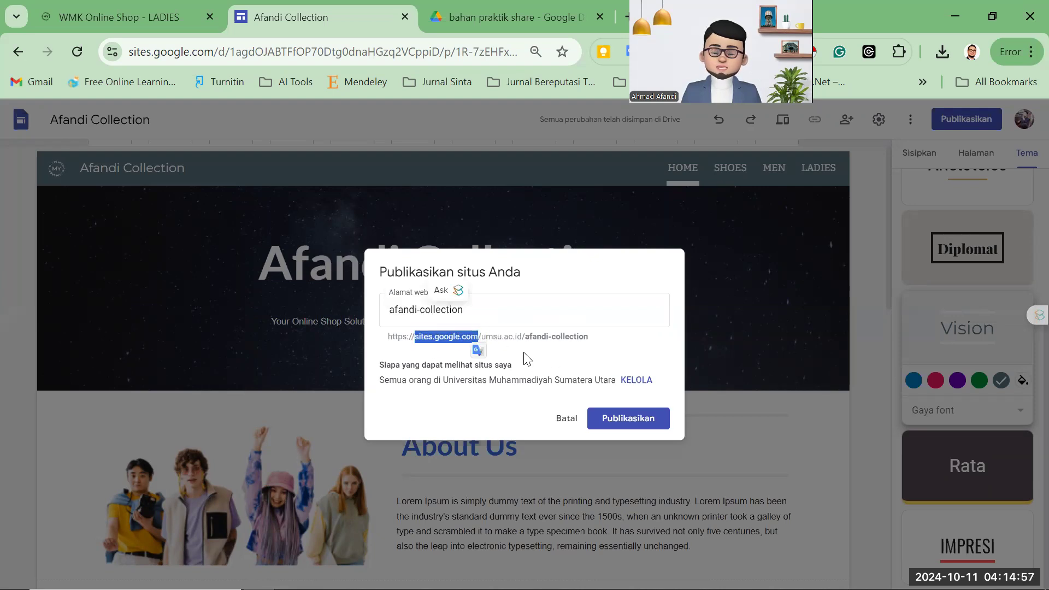
left_click(477, 336)
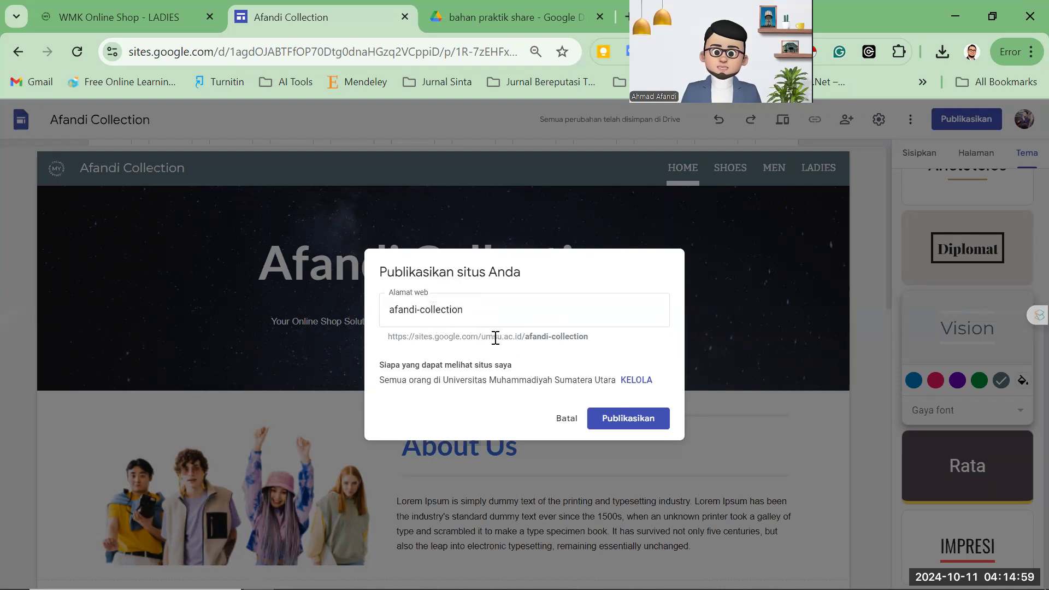
left_click_drag(486, 339, 512, 339)
left_click(554, 336)
left_click(473, 311)
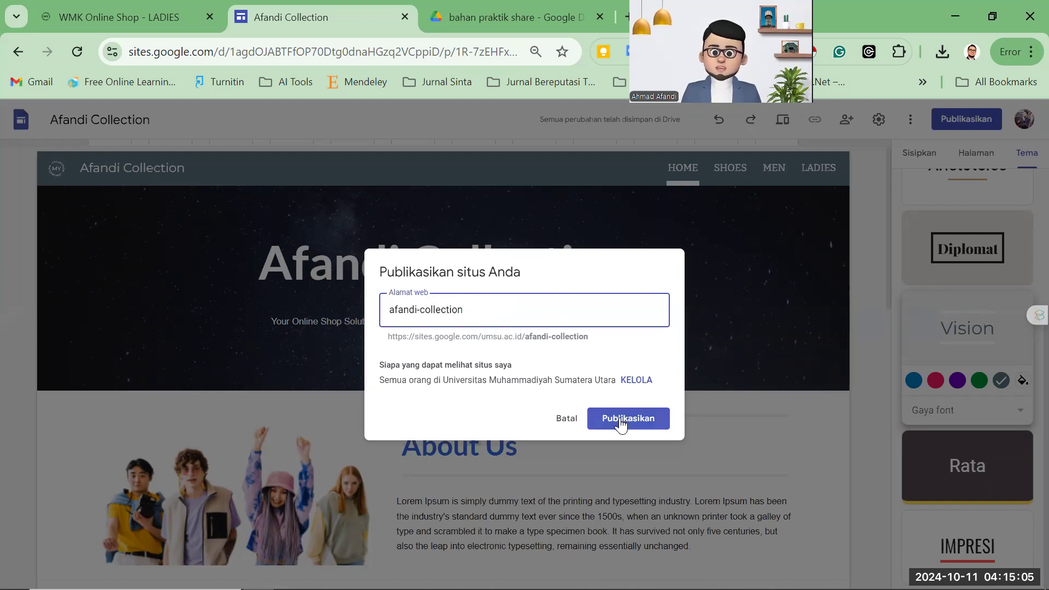
left_click_drag(473, 314, 381, 310)
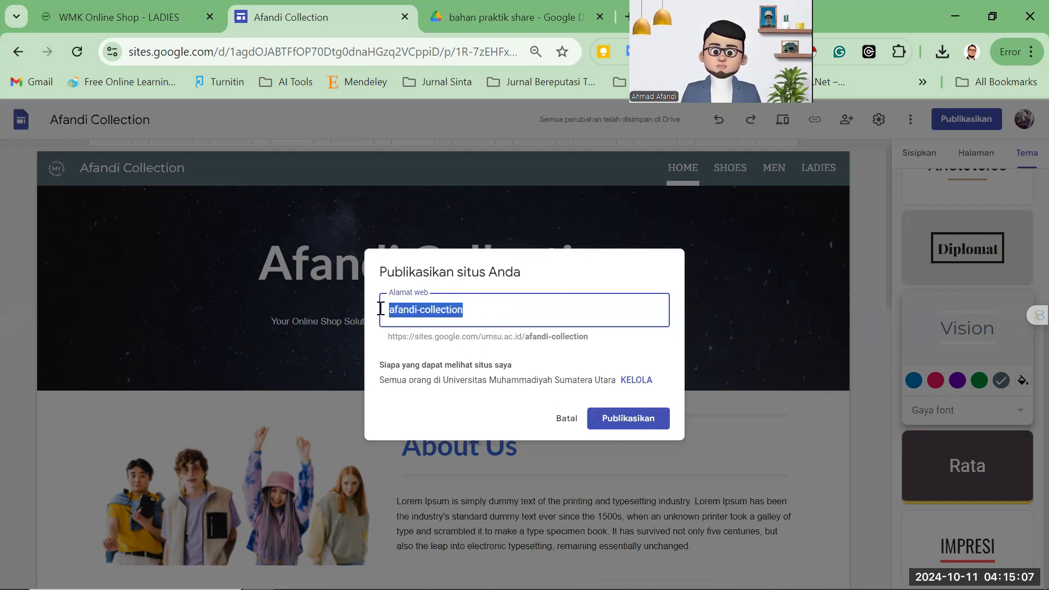
type("toko")
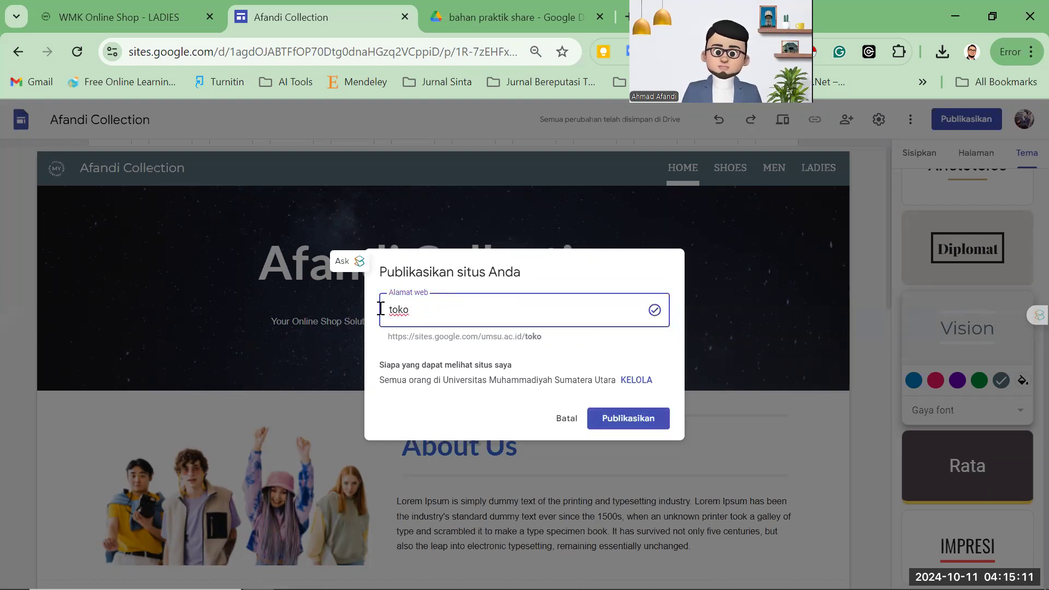
type("ku")
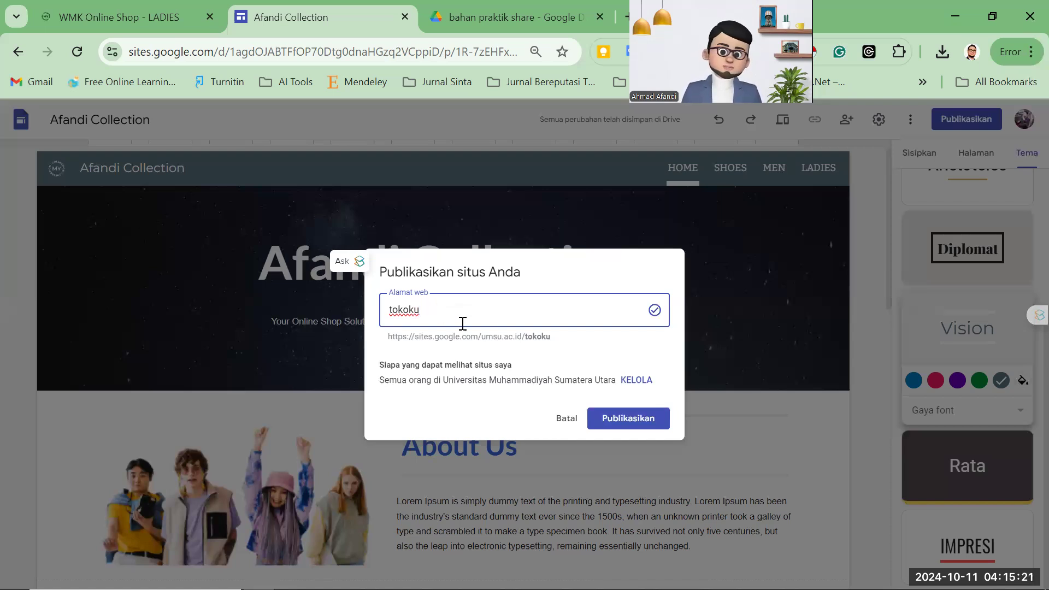
left_click_drag(459, 315, 342, 303)
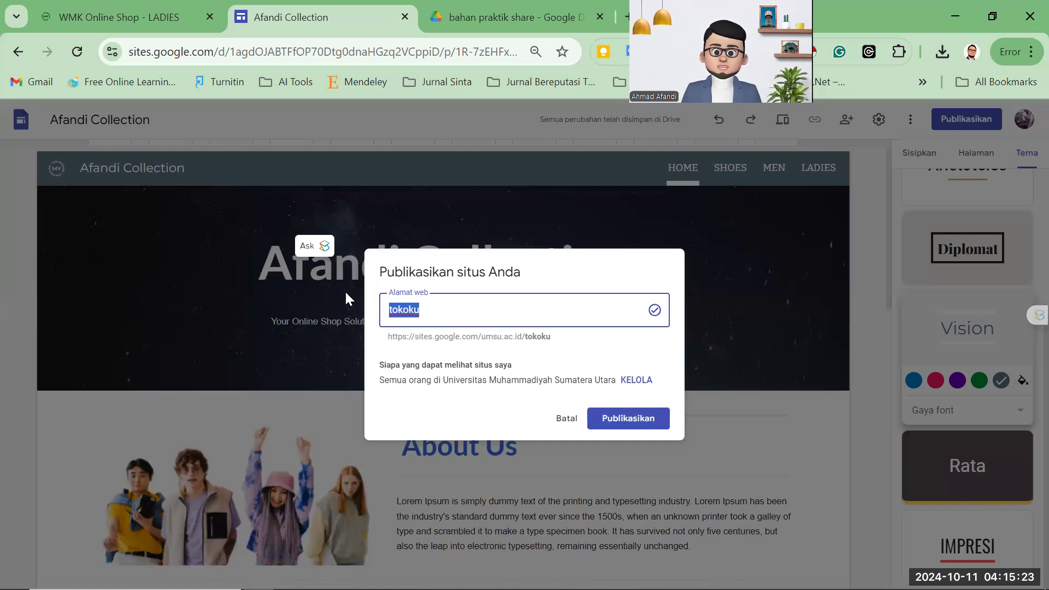
type("busanaku")
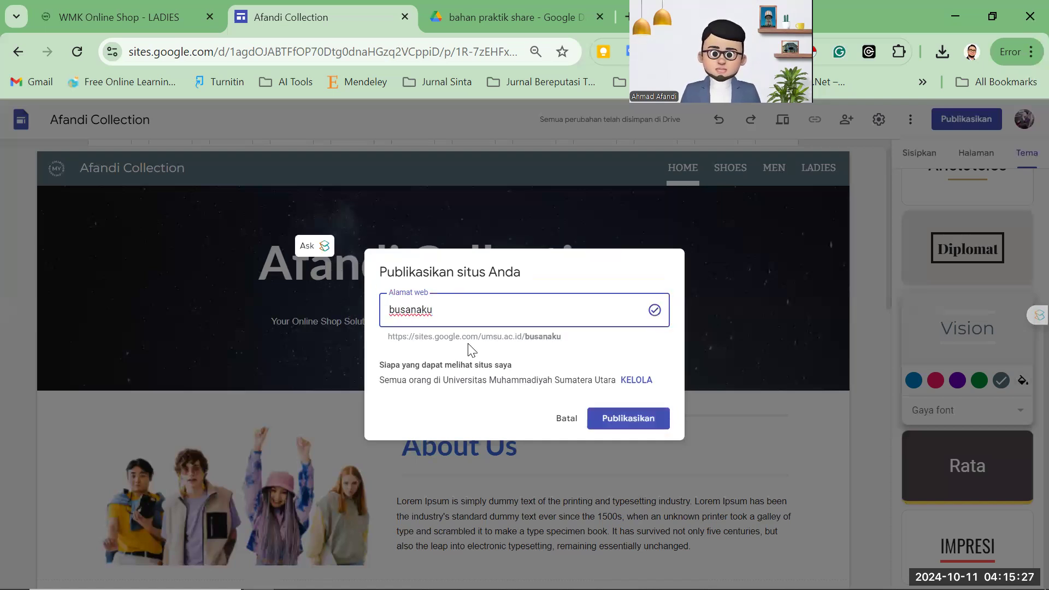
Check the busanaku address preview and open the settings for who can view the site.
left_click_drag(416, 337, 560, 337)
left_click(548, 337)
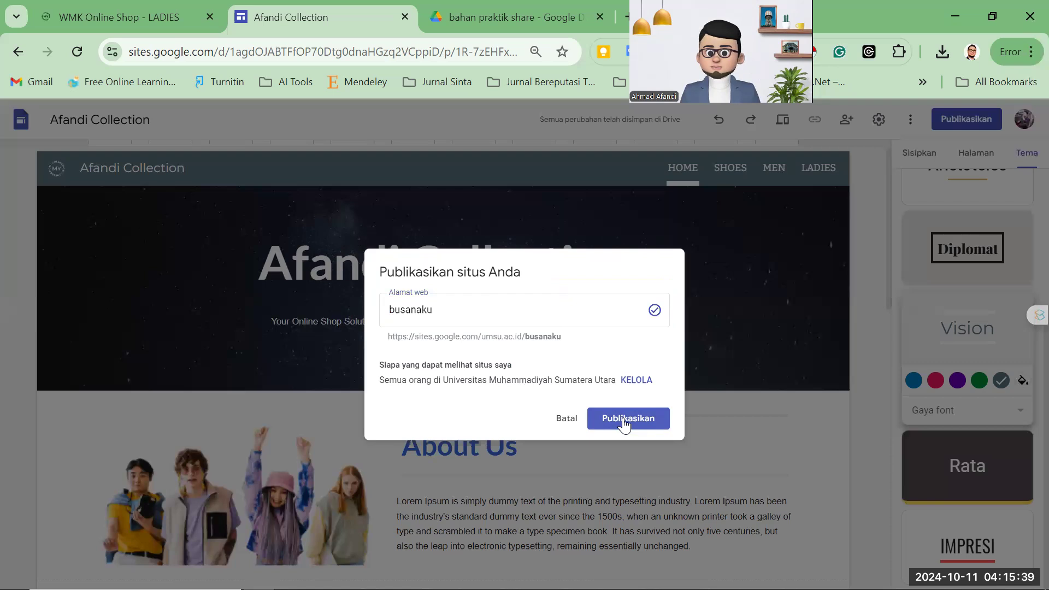
left_click(629, 380)
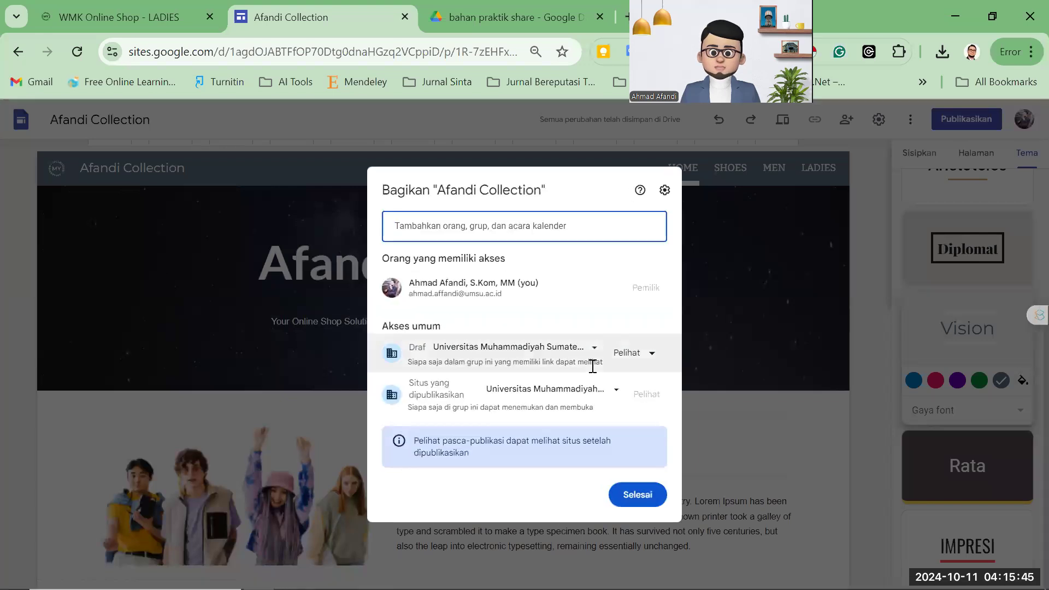
Make the published site Public to anyone on the internet, then return to publishing at busanaku.
left_click(651, 354)
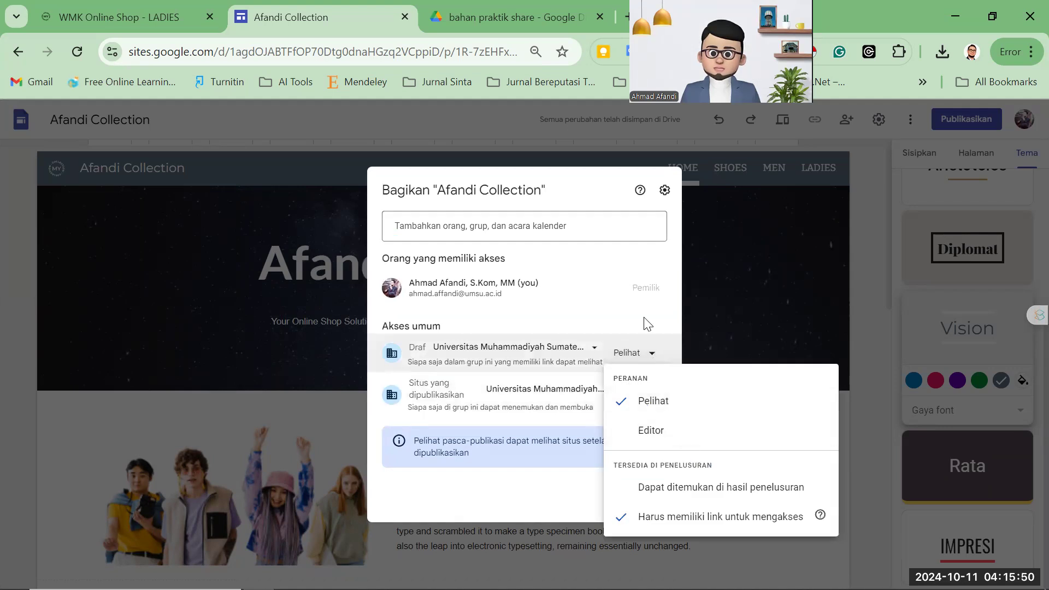
left_click(640, 393)
left_click(614, 390)
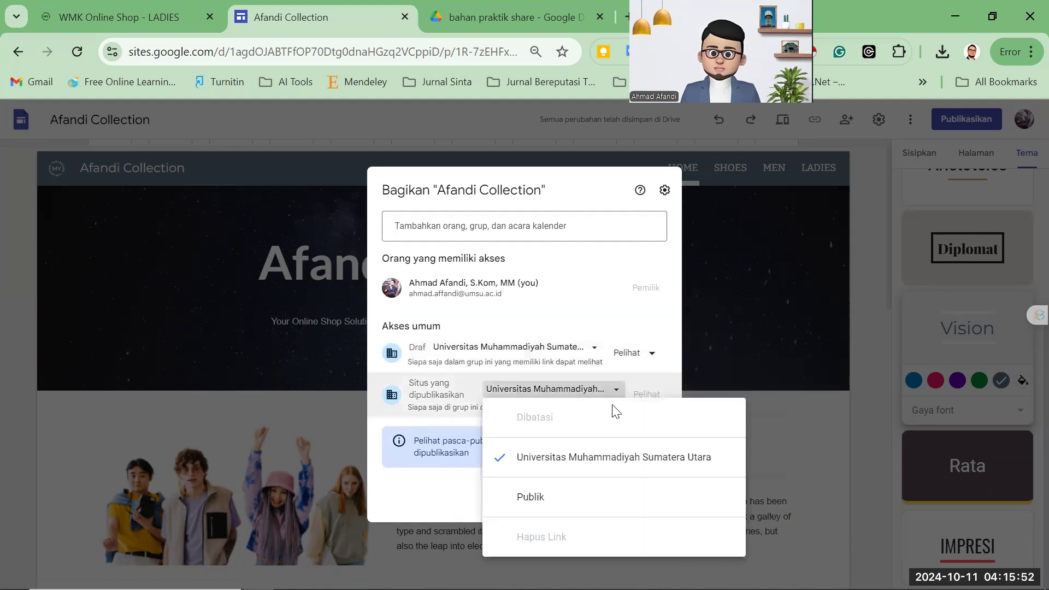
left_click(553, 505)
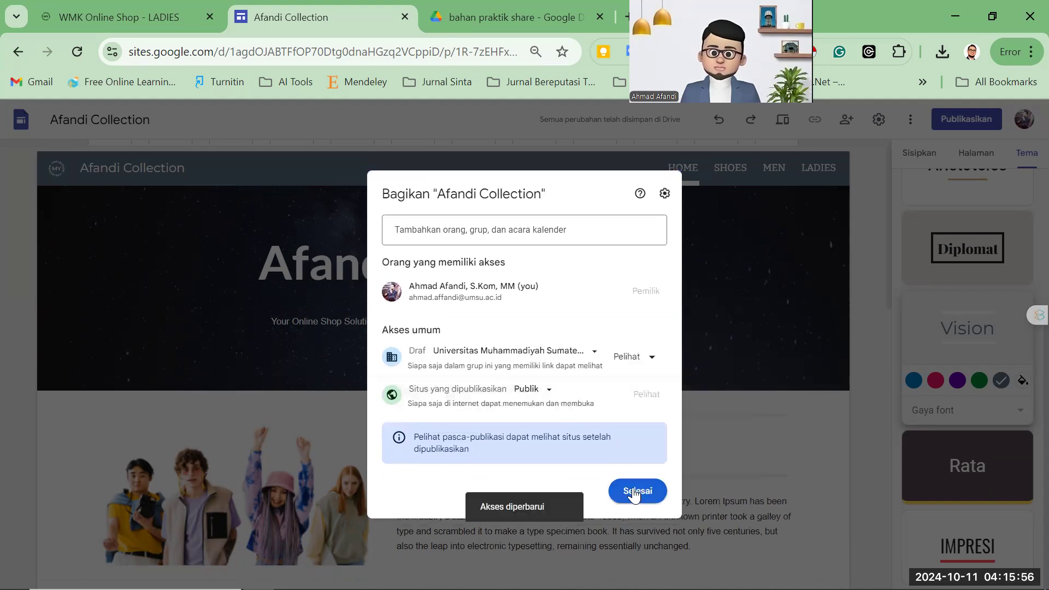
left_click(634, 491)
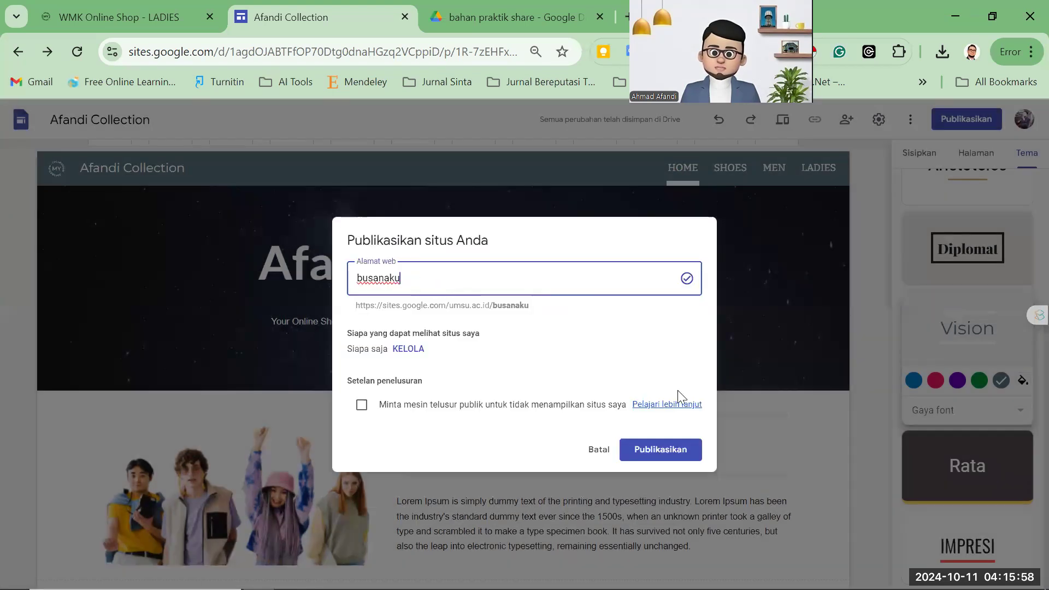
Publish the site at busanaku and open View published site in a new tab.
left_click(632, 452)
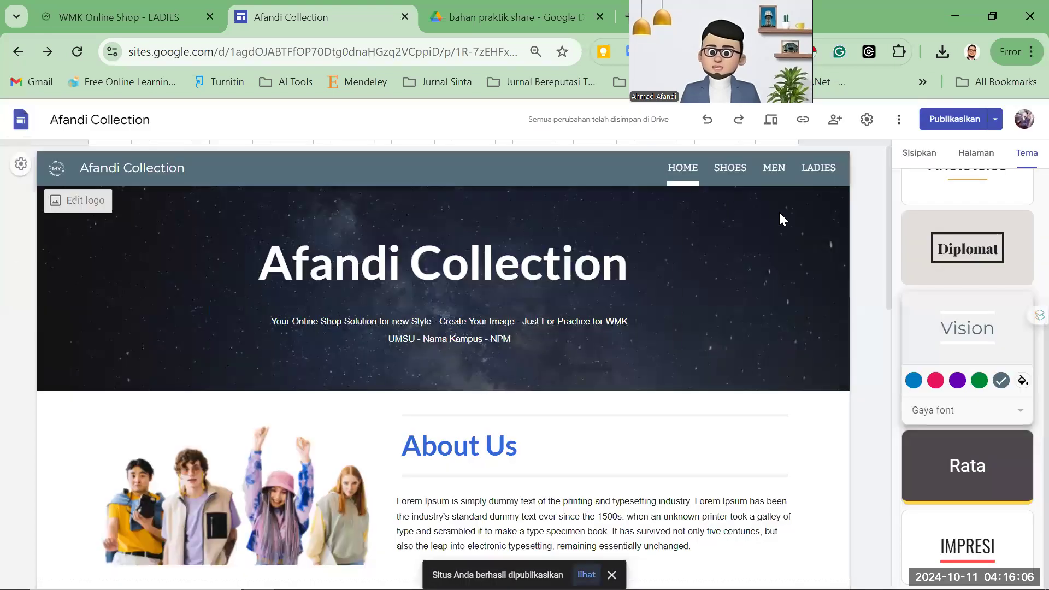
left_click(996, 119)
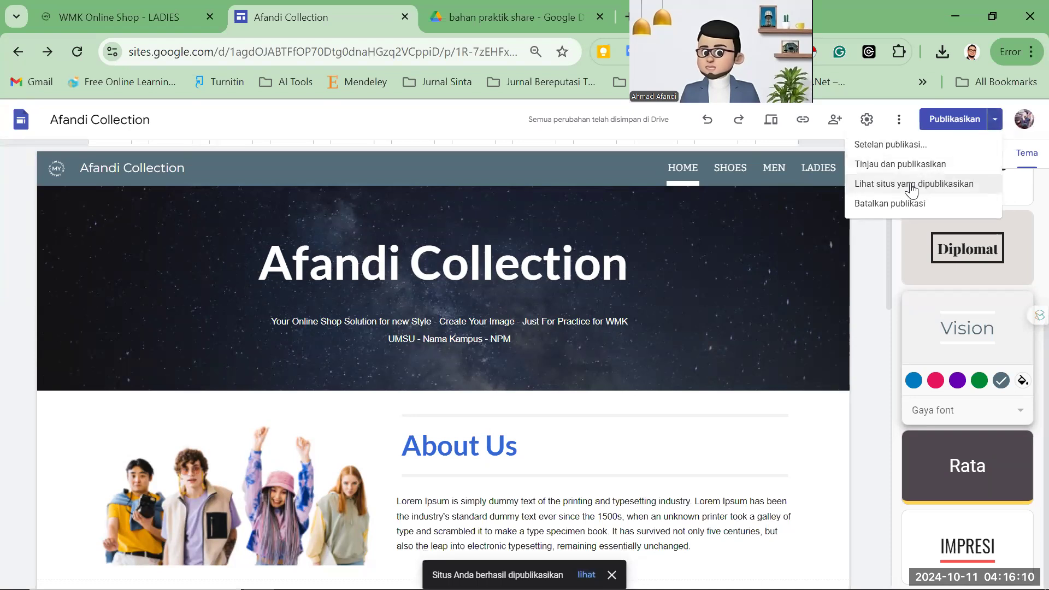
left_click(1000, 126)
left_click(1000, 126)
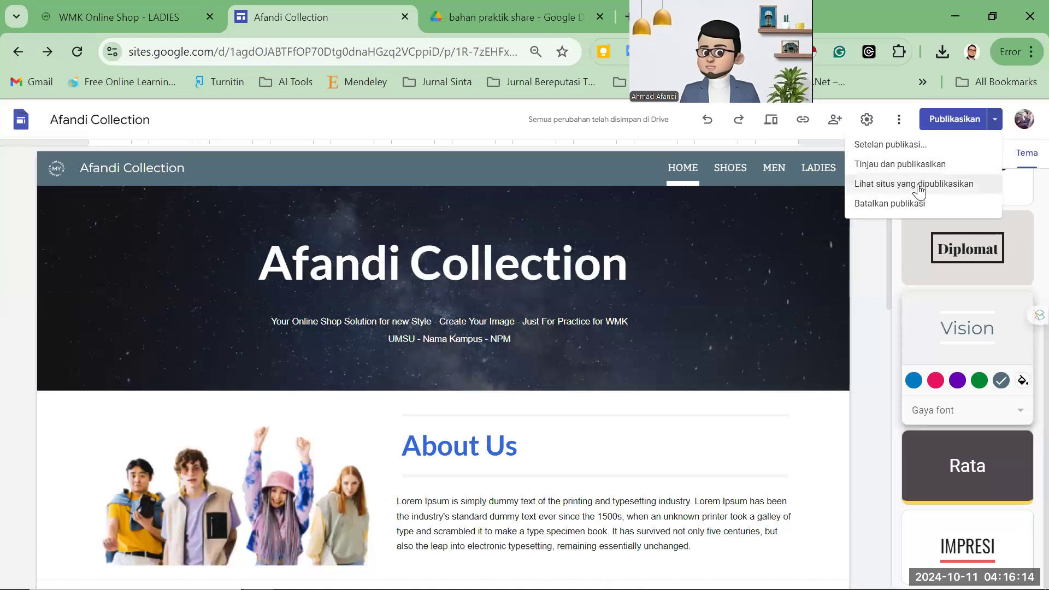
left_click(995, 120)
left_click(995, 119)
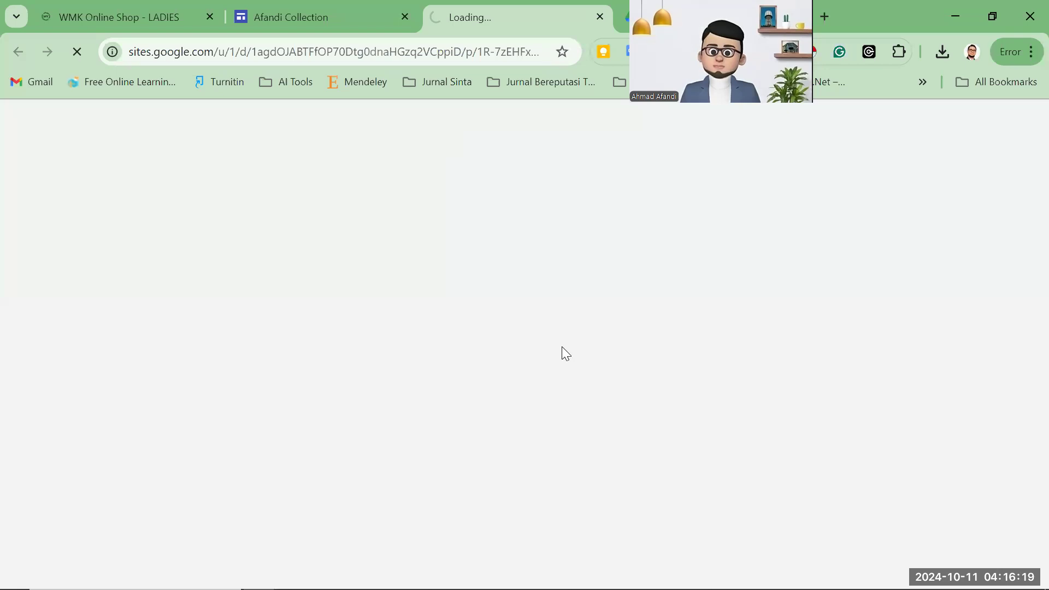
On the live home page, expand the Shoes Collection, New Arrival and For Ladies card descriptions.
scroll(542, 324, "down", 6)
scroll(542, 323, "down", 2)
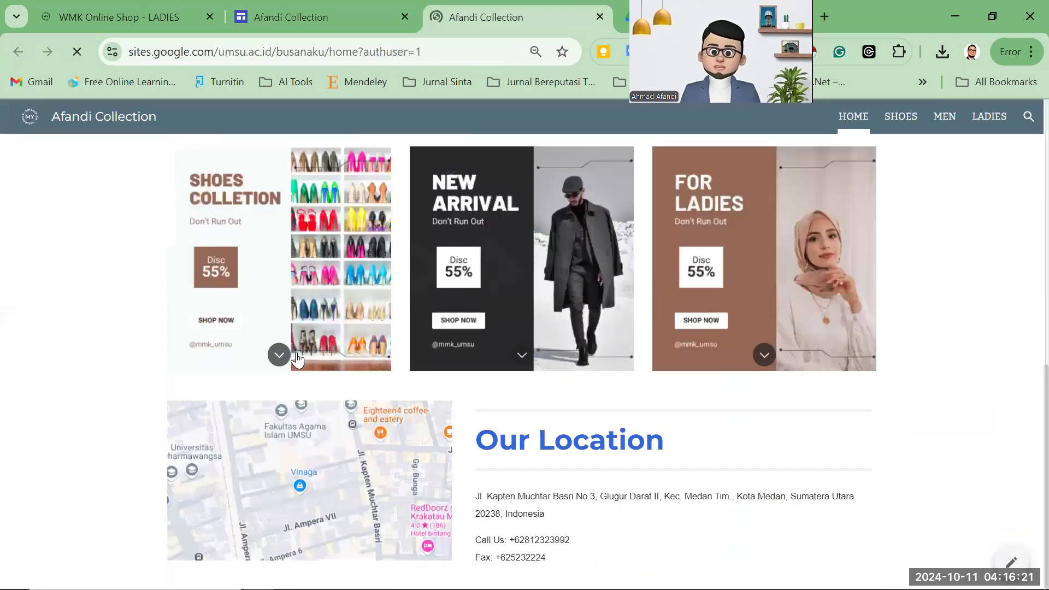
left_click(280, 355)
left_click(522, 355)
left_click(764, 355)
scroll(639, 320, "down", 1)
scroll(692, 312, "up", 10)
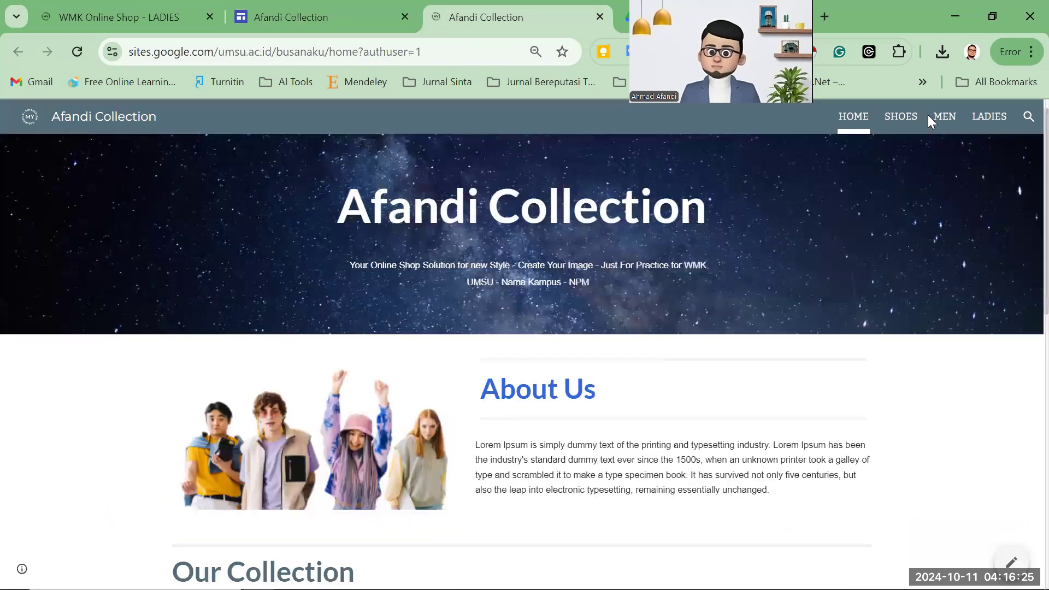
Visit the live SHOES and MEN pages, then return to HOME and scroll through it.
left_click(910, 125)
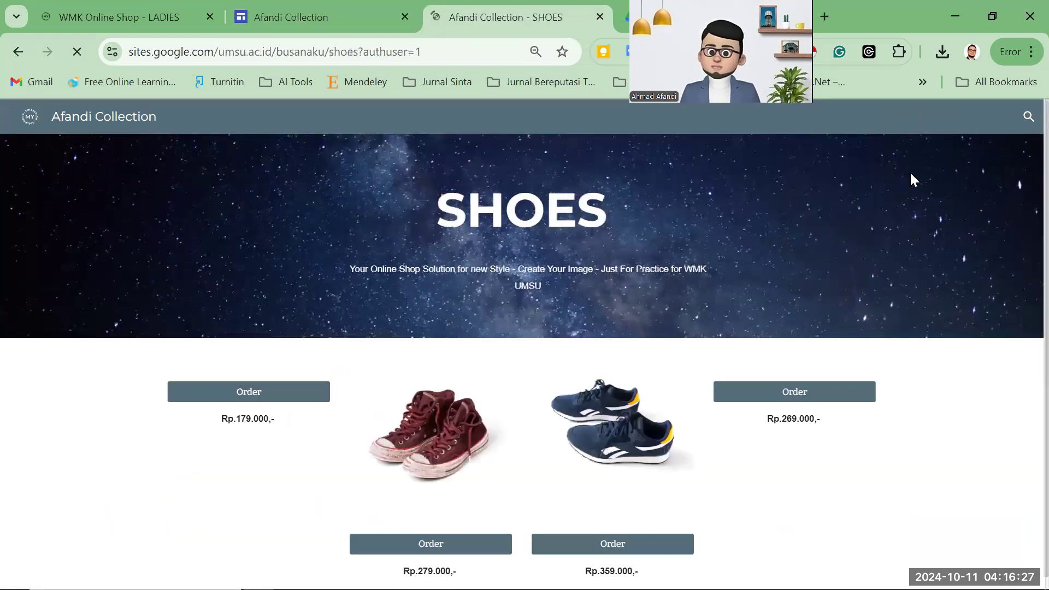
left_click(949, 124)
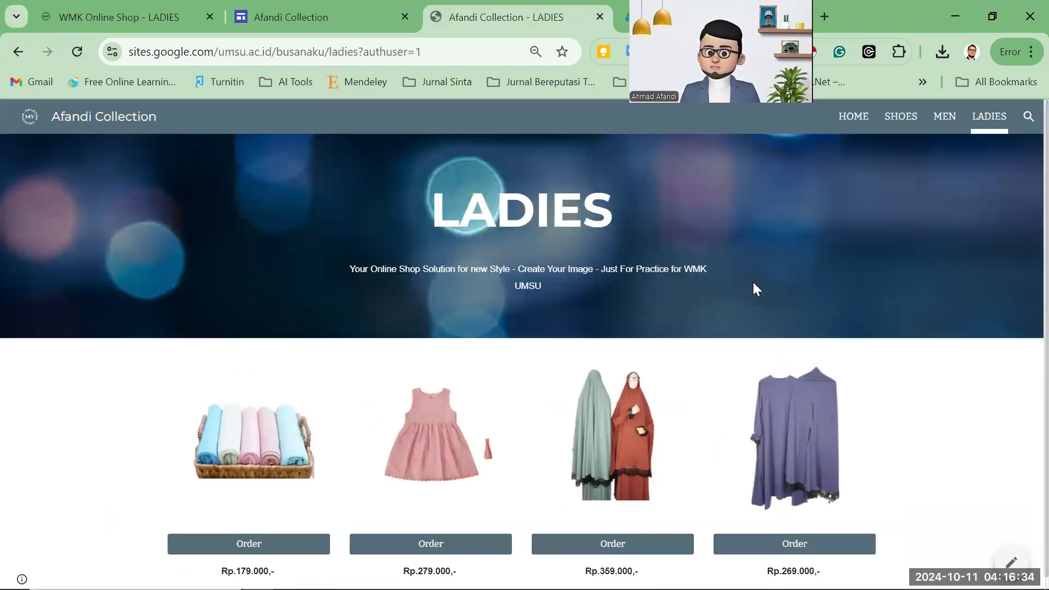
left_click(845, 120)
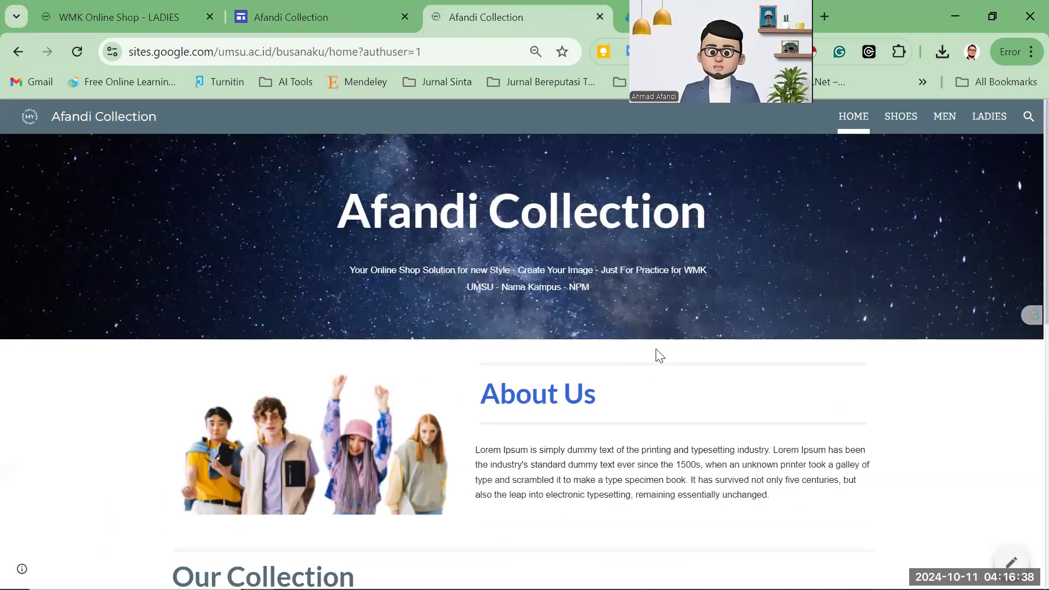
scroll(647, 355, "down", 7)
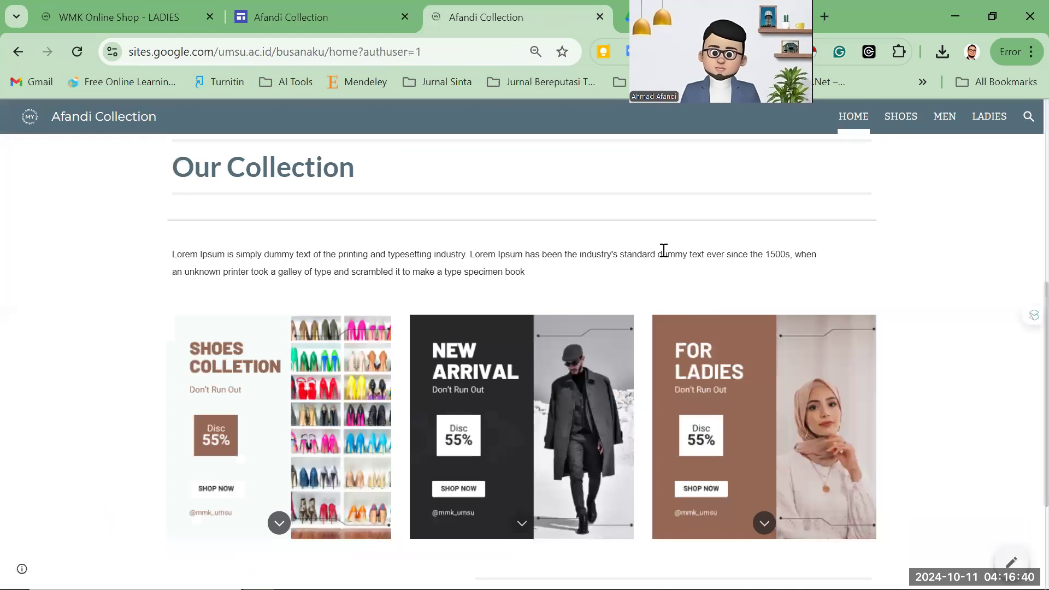
scroll(664, 250, "down", 3)
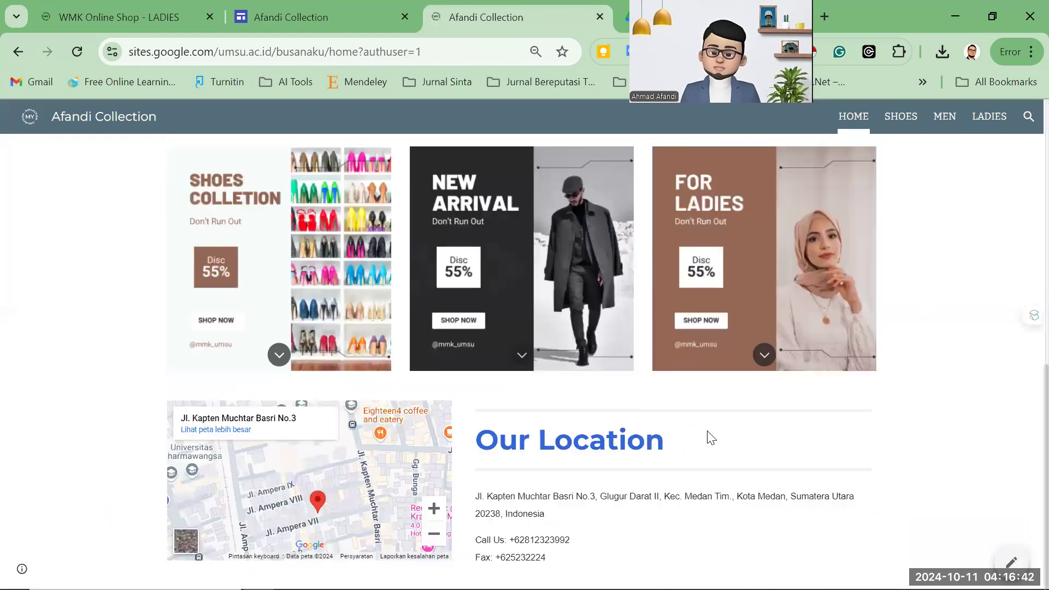
scroll(704, 440, "up", 10)
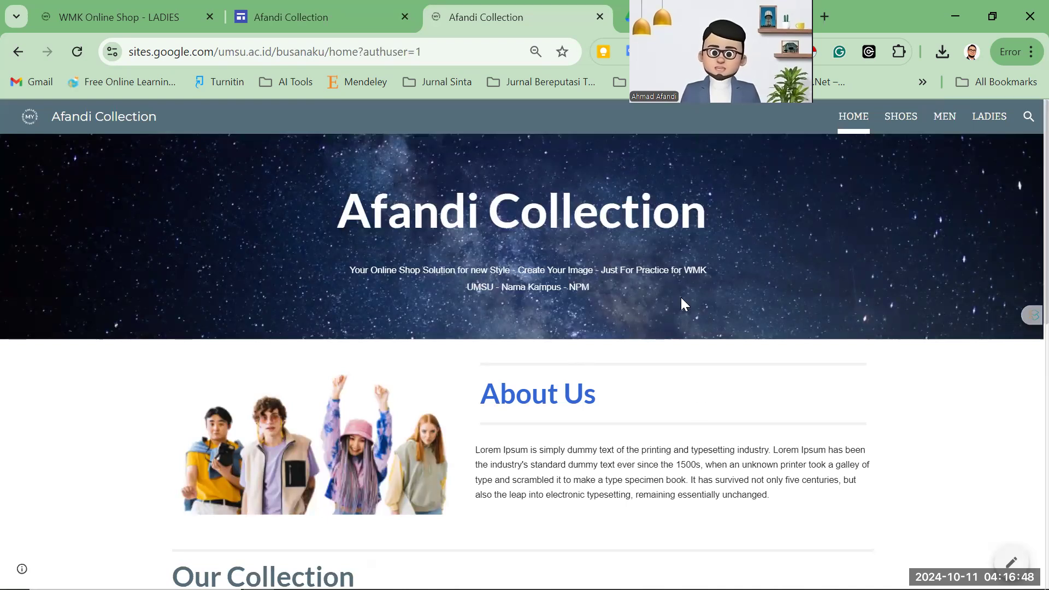
Re-expand the New Arrival and Shoes Collection card descriptions, then scroll back to the top.
scroll(681, 298, "down", 5)
scroll(737, 361, "down", 4)
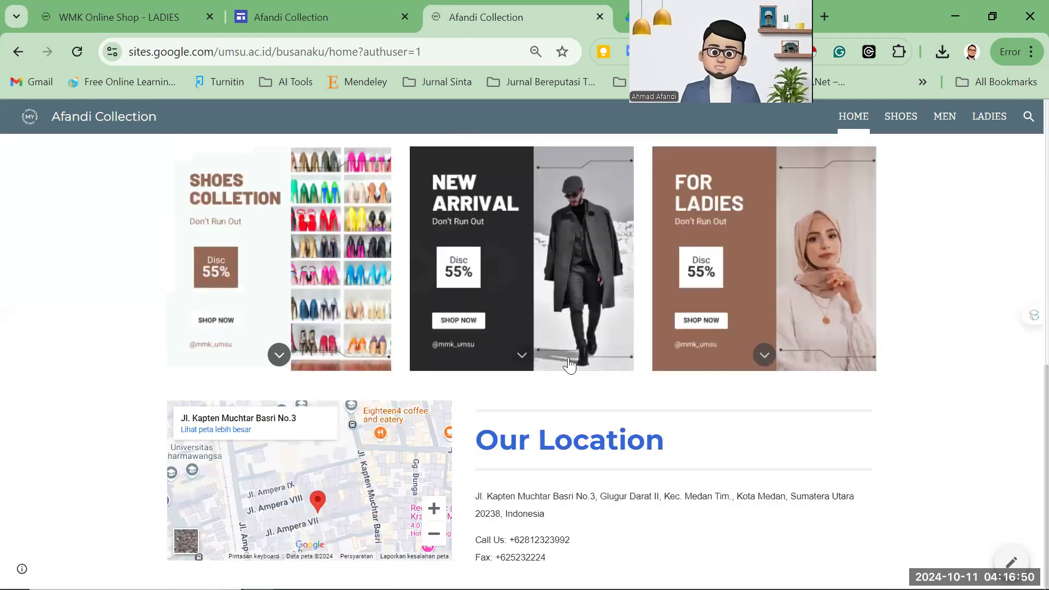
left_click(516, 354)
left_click(275, 356)
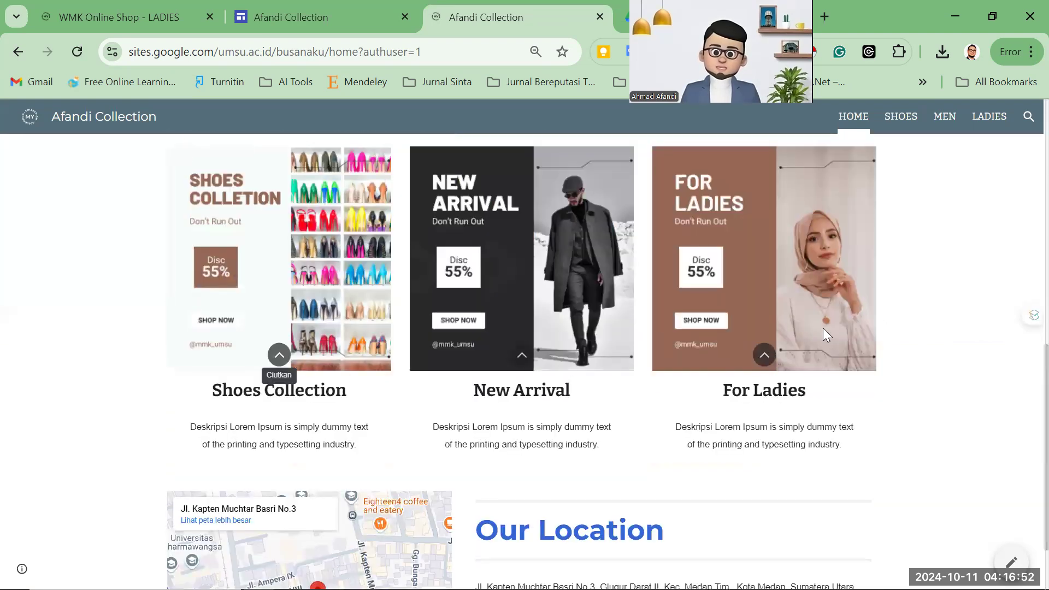
scroll(822, 334, "up", 7)
scroll(717, 334, "up", 3)
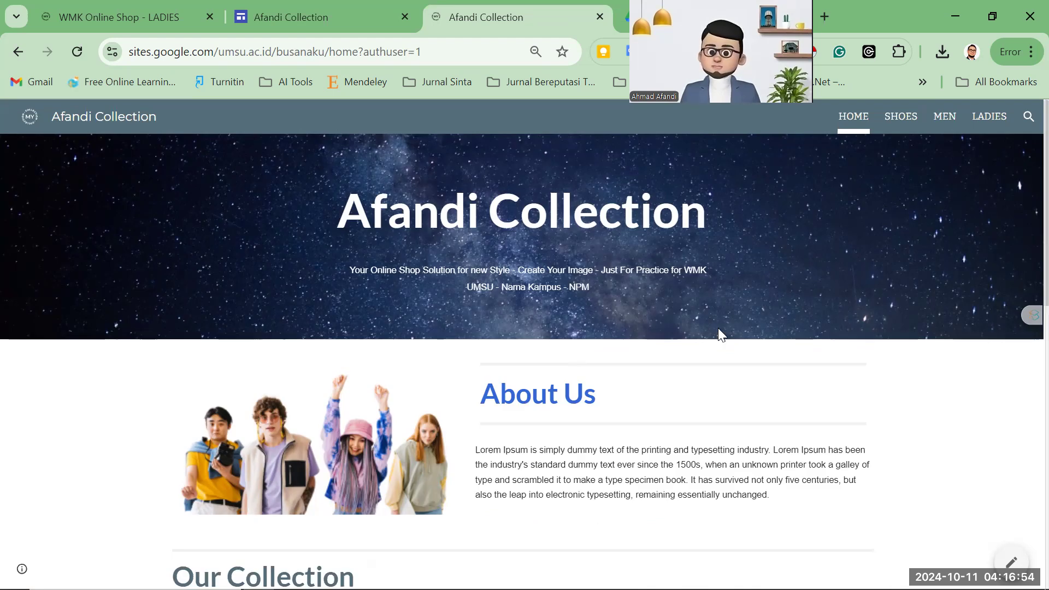
left_click(902, 123)
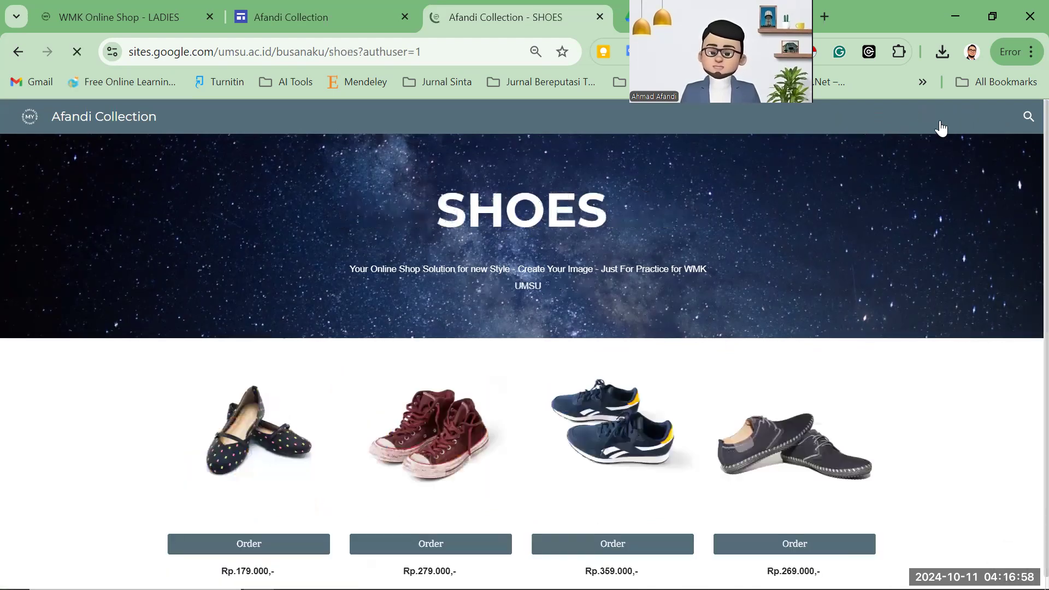
scroll(963, 129, "down", 1)
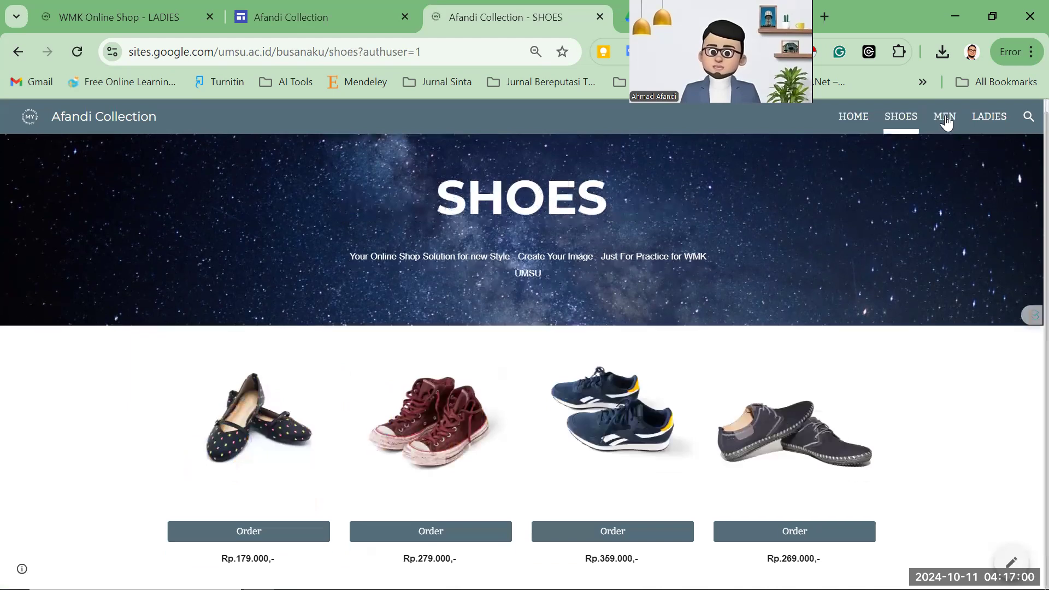
left_click(946, 117)
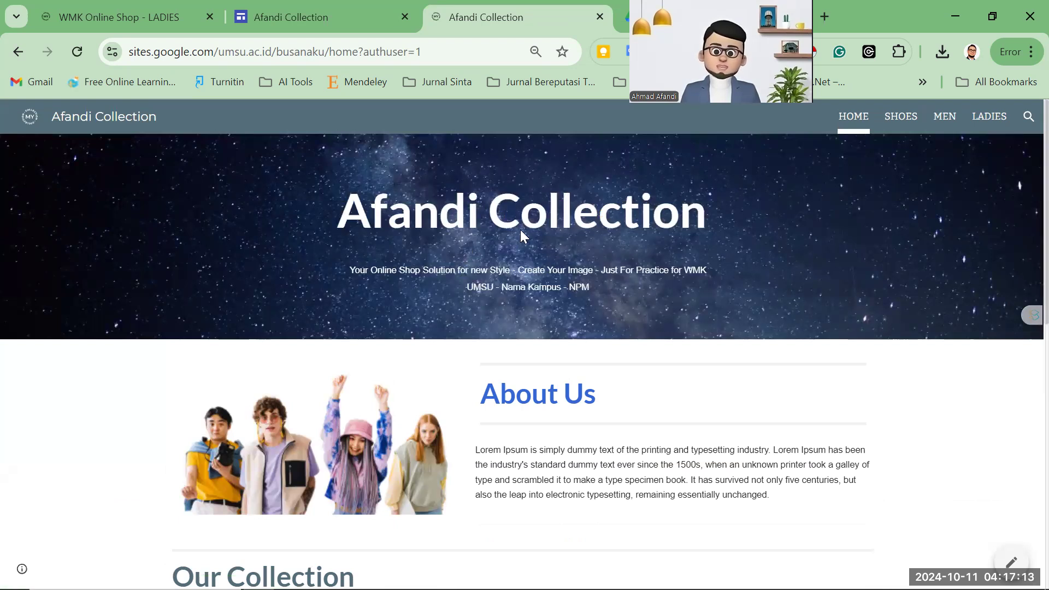
scroll(521, 230, "down", 6)
scroll(394, 235, "up", 6)
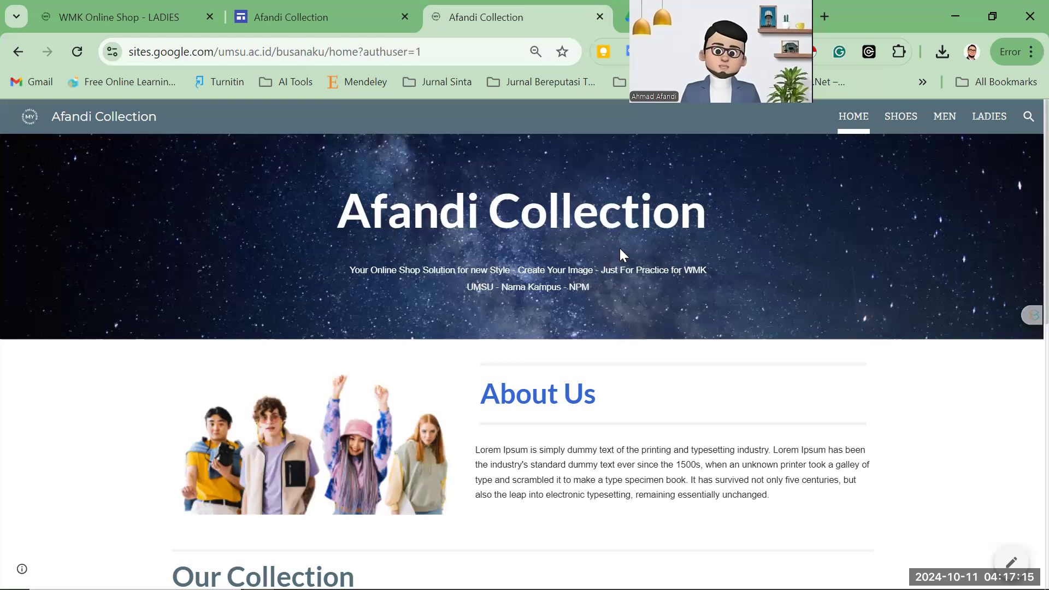
left_click_drag(619, 249, 534, 205)
double_click(534, 206)
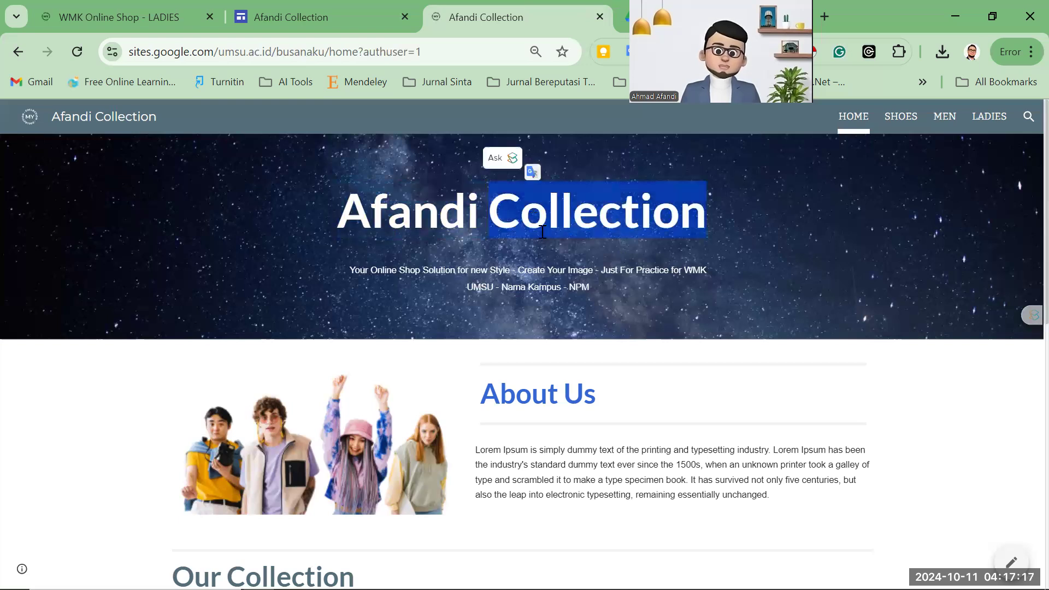
double_click(401, 217)
left_click(551, 243)
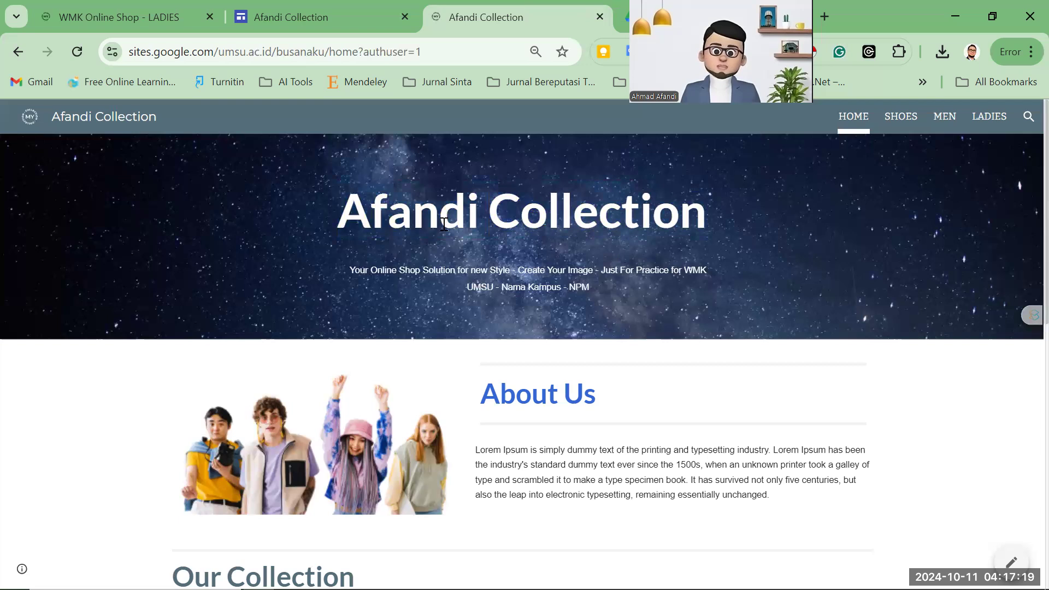
left_click_drag(477, 289, 467, 289)
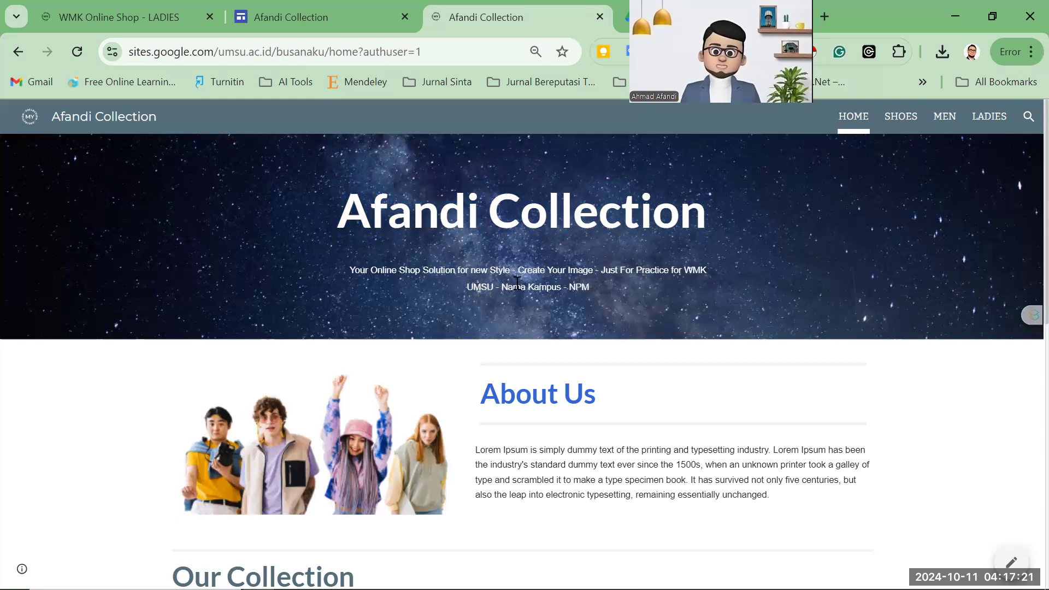
left_click(483, 287)
left_click(521, 289)
left_click_drag(569, 289, 603, 289)
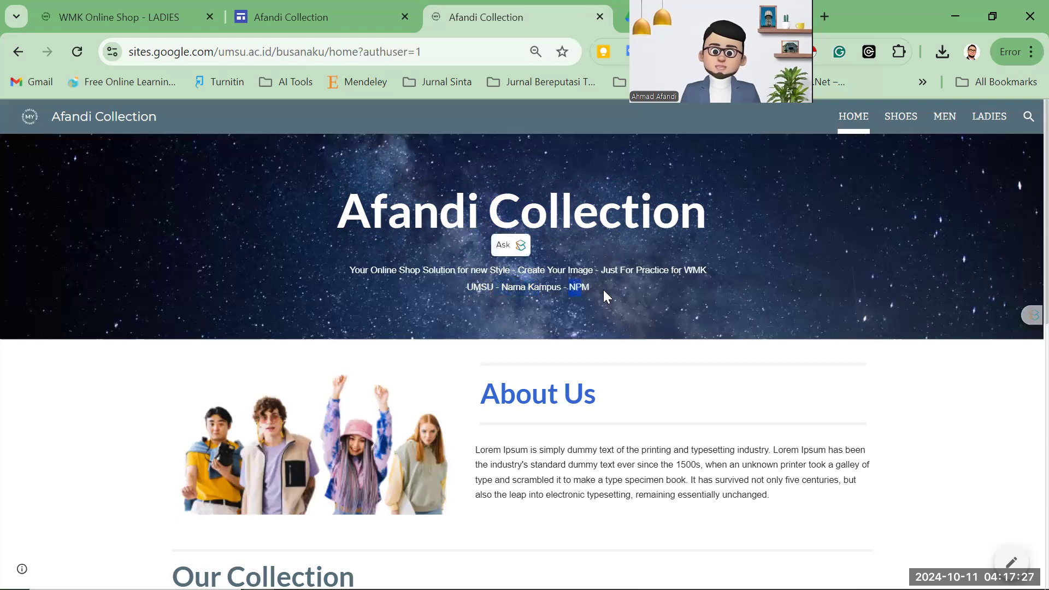
left_click(605, 289)
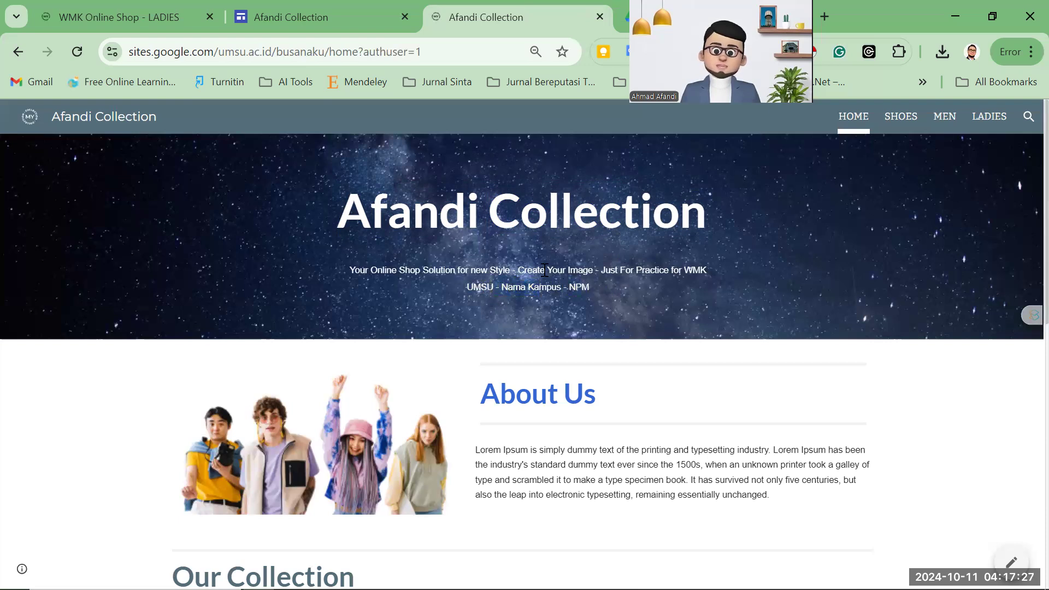
left_click(123, 14)
Switch from the live site tab to the Afandi Collection editor tab and scroll its Home page.
left_click(443, 21)
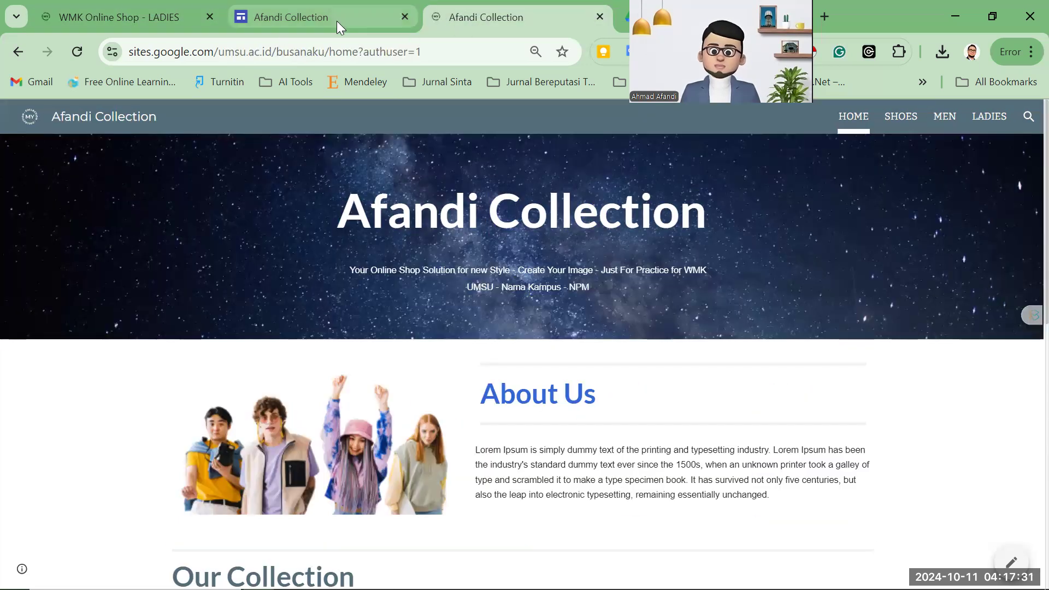
key("ctrl+shift+Tab")
scroll(601, 344, "down", 10)
scroll(615, 374, "up", 6)
scroll(615, 374, "up", 5)
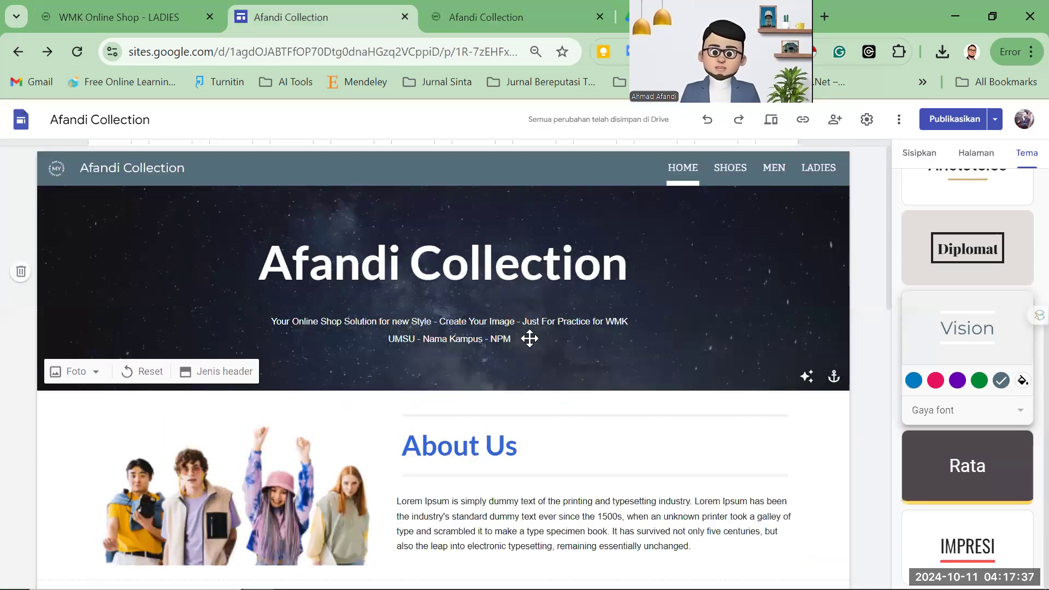
scroll(610, 309, "down", 10)
scroll(610, 309, "up", 10)
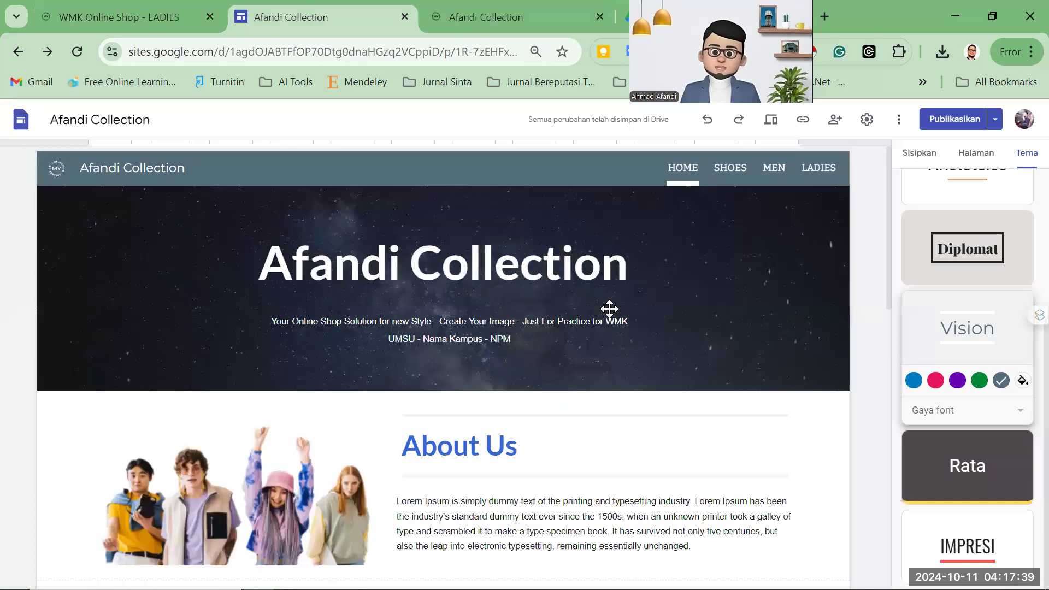